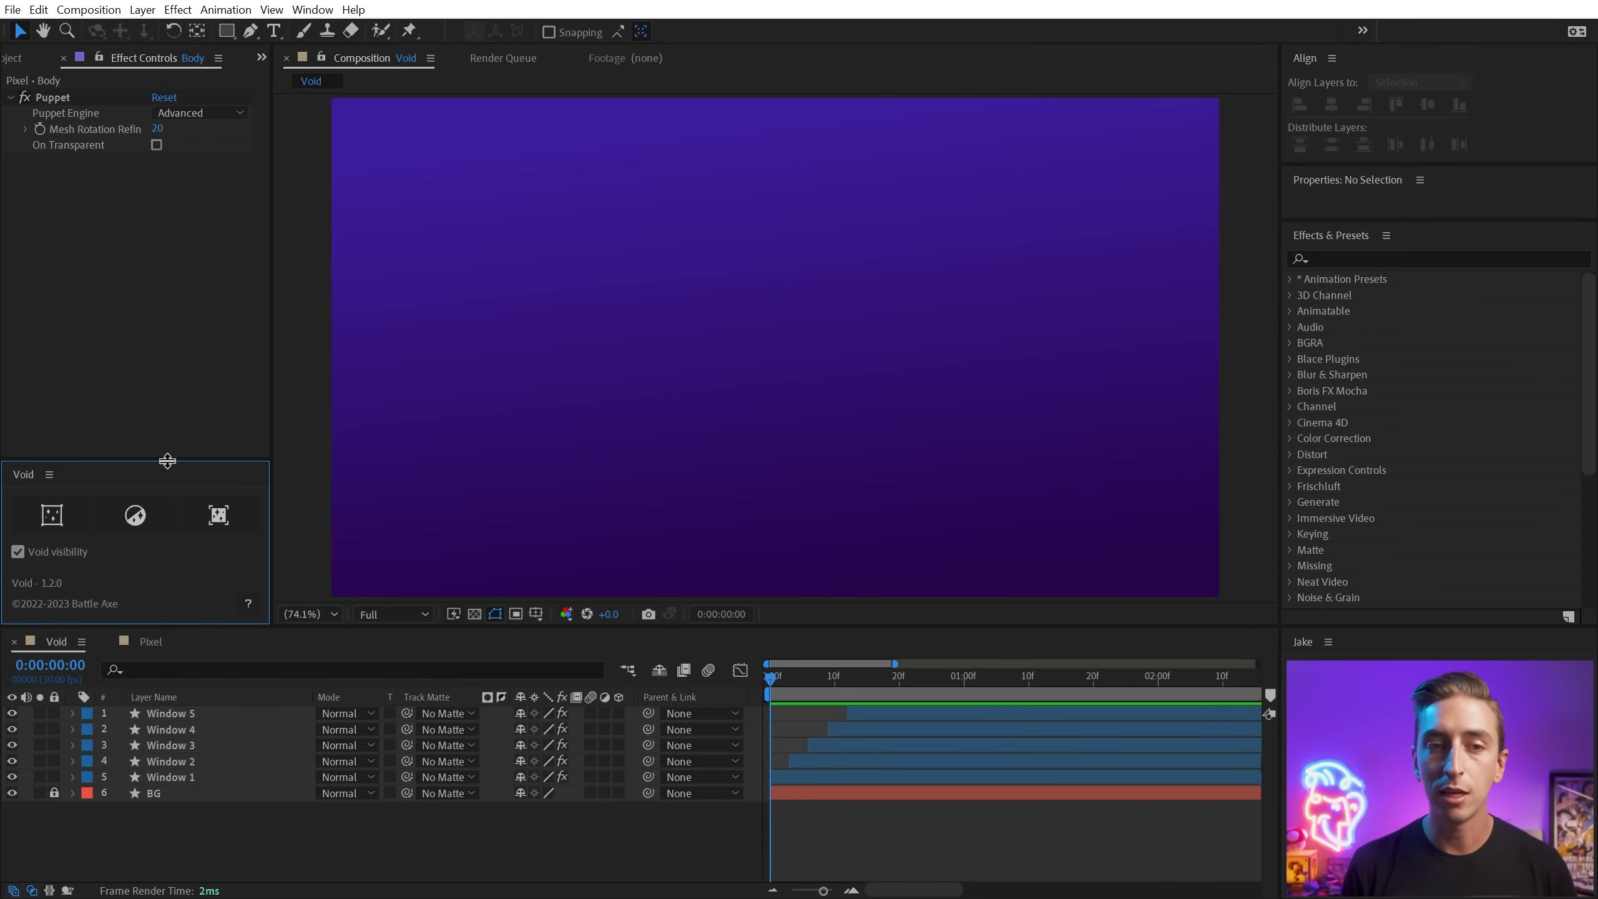
# Widen the panel column containing the Void panel and preview the window animation from the start of the timeline.
pyautogui.moveTo(167, 462)
pyautogui.mouseDown()
pyautogui.moveTo(187, 420)
pyautogui.moveTo(185, 466)
pyautogui.mouseUp()
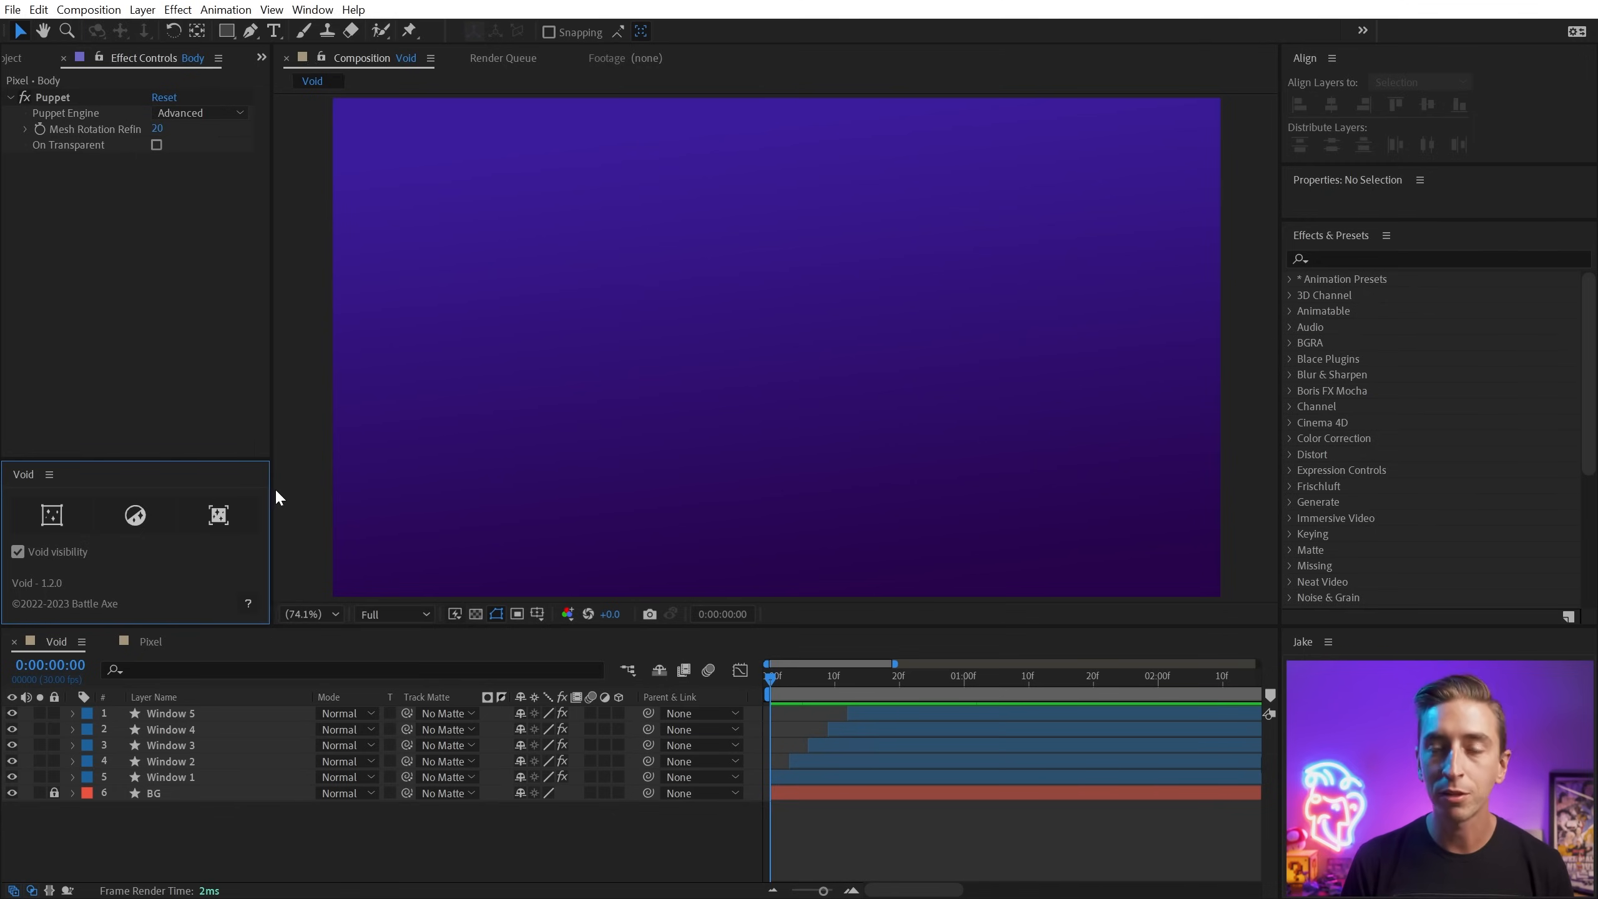
pyautogui.moveTo(275, 487); pyautogui.dragTo(283, 488)
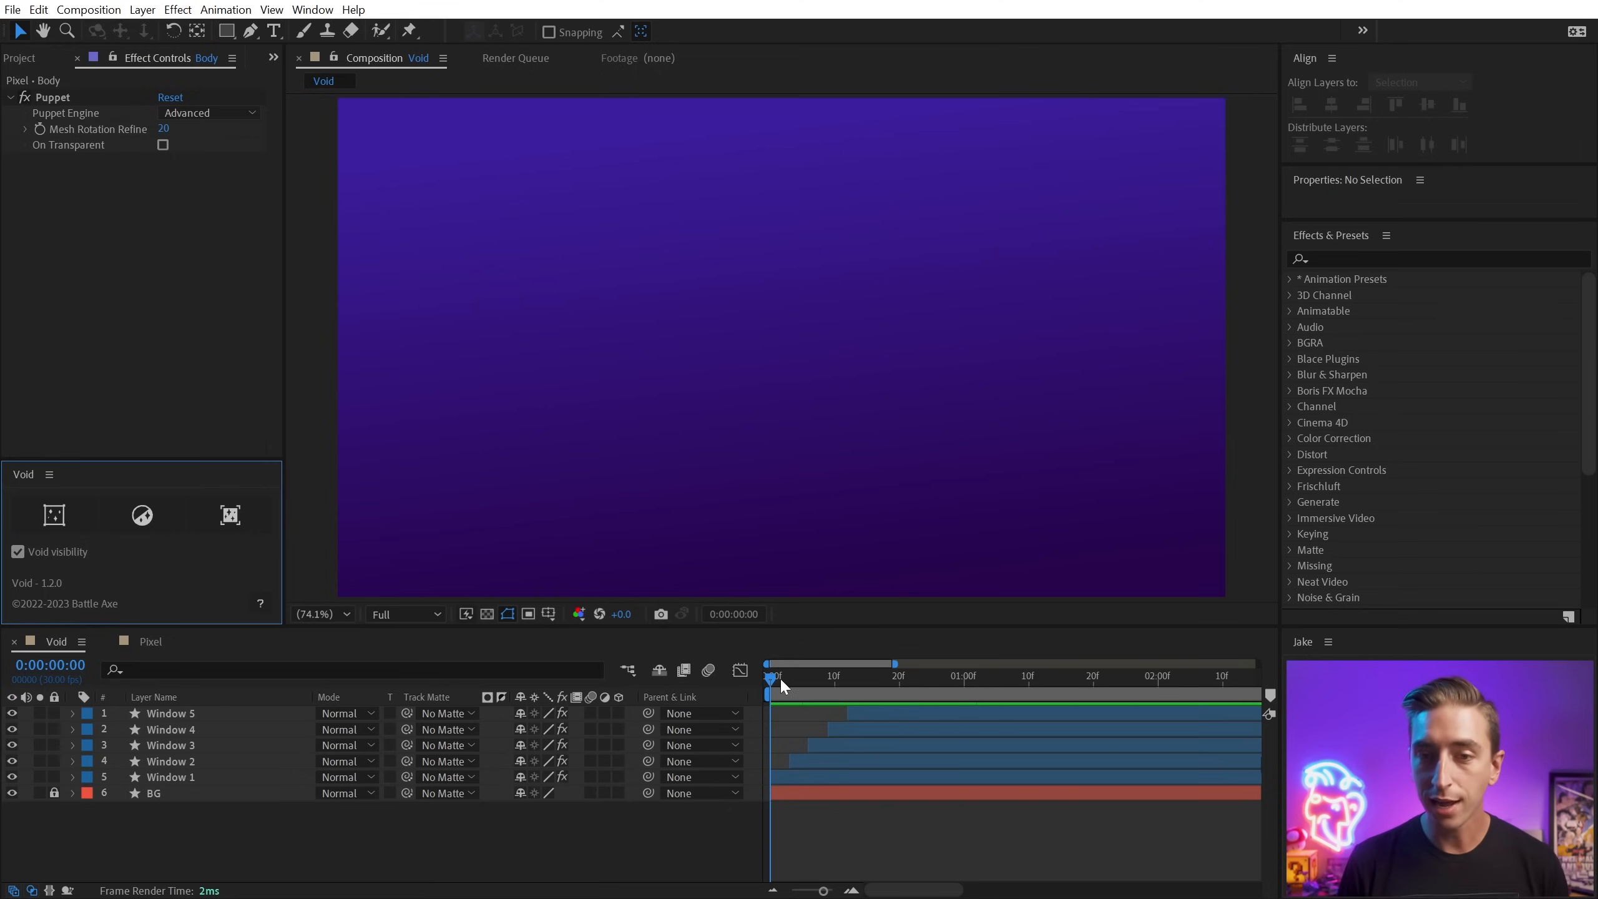
pyautogui.moveTo(778, 679); pyautogui.dragTo(744, 689)
pyautogui.press('space')
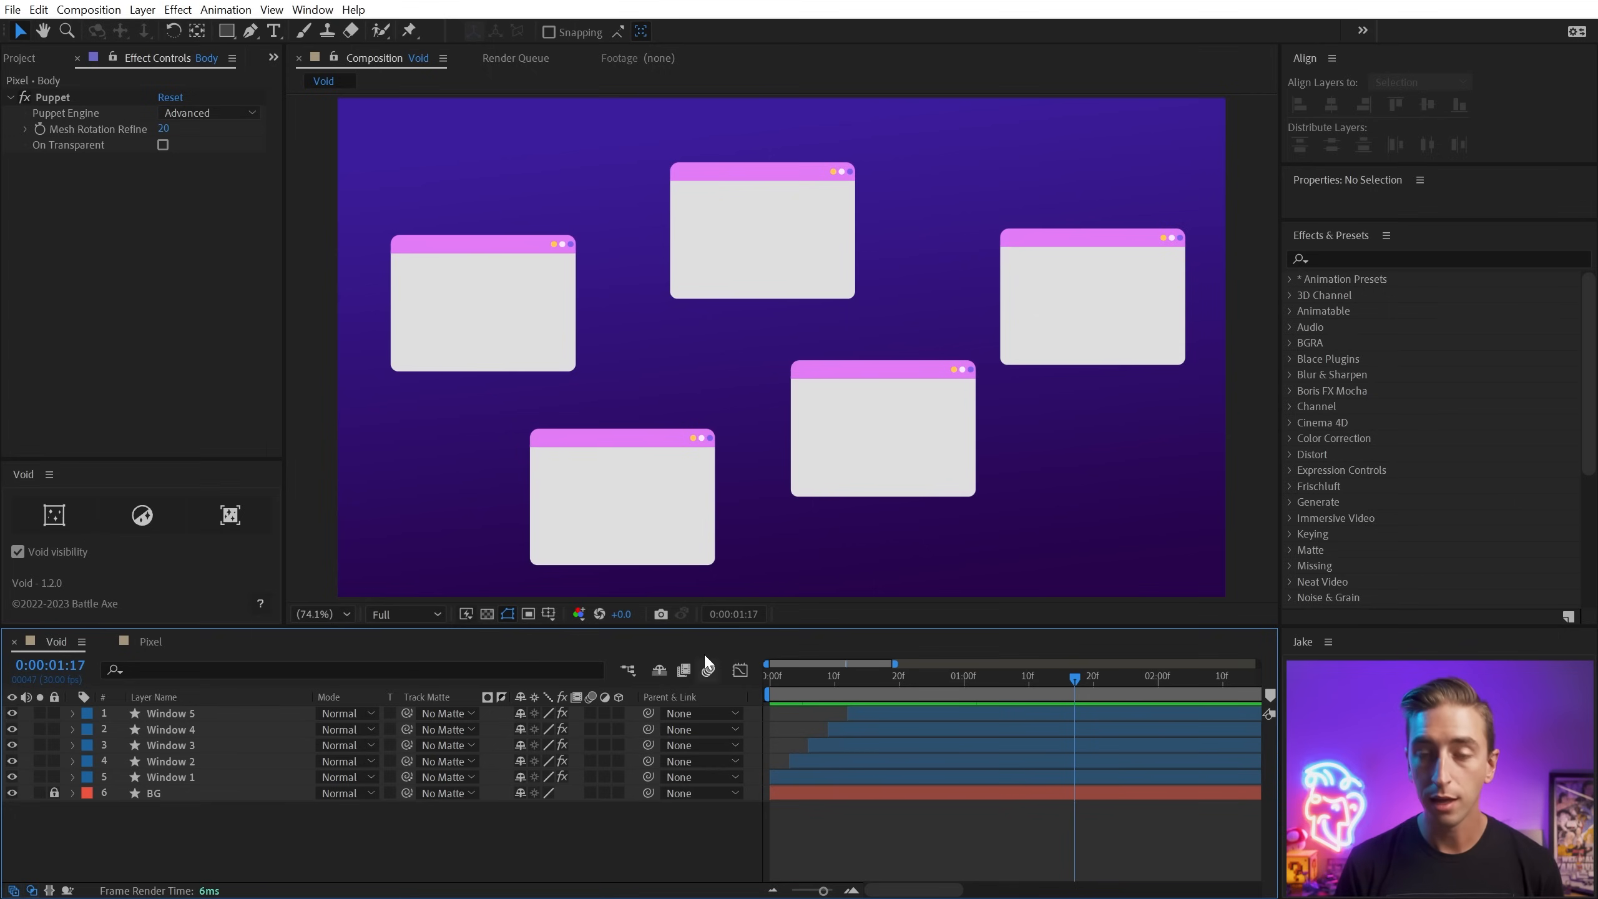
# Create a void with no layers selected, inspect its outline at the composition center, and delete it.
pyautogui.click(65, 519)
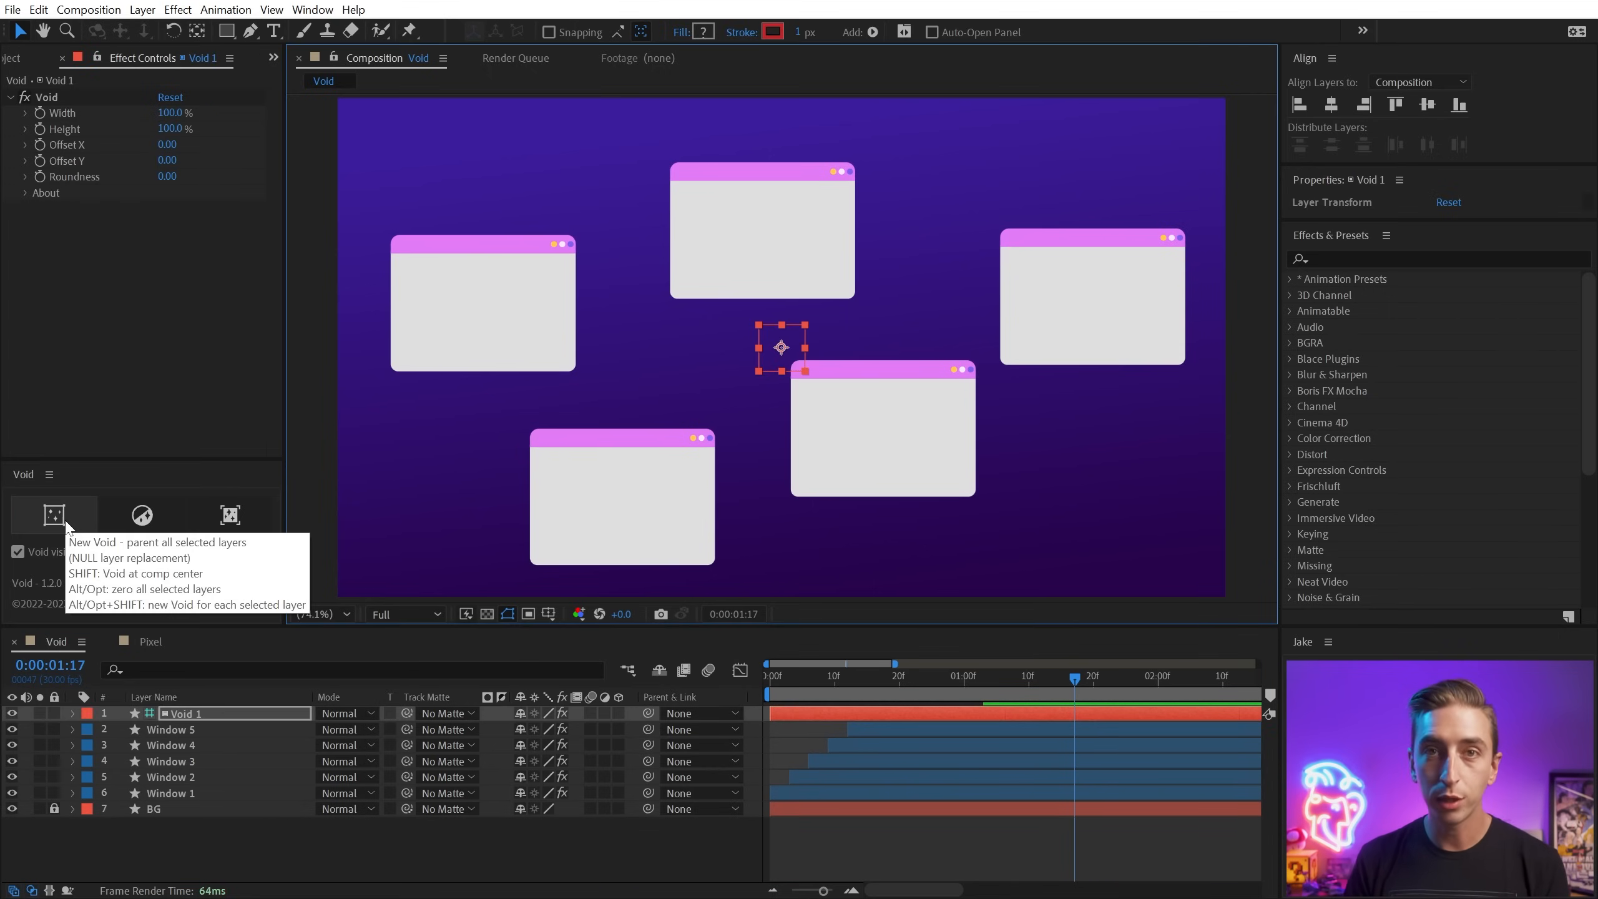
pyautogui.click(724, 354)
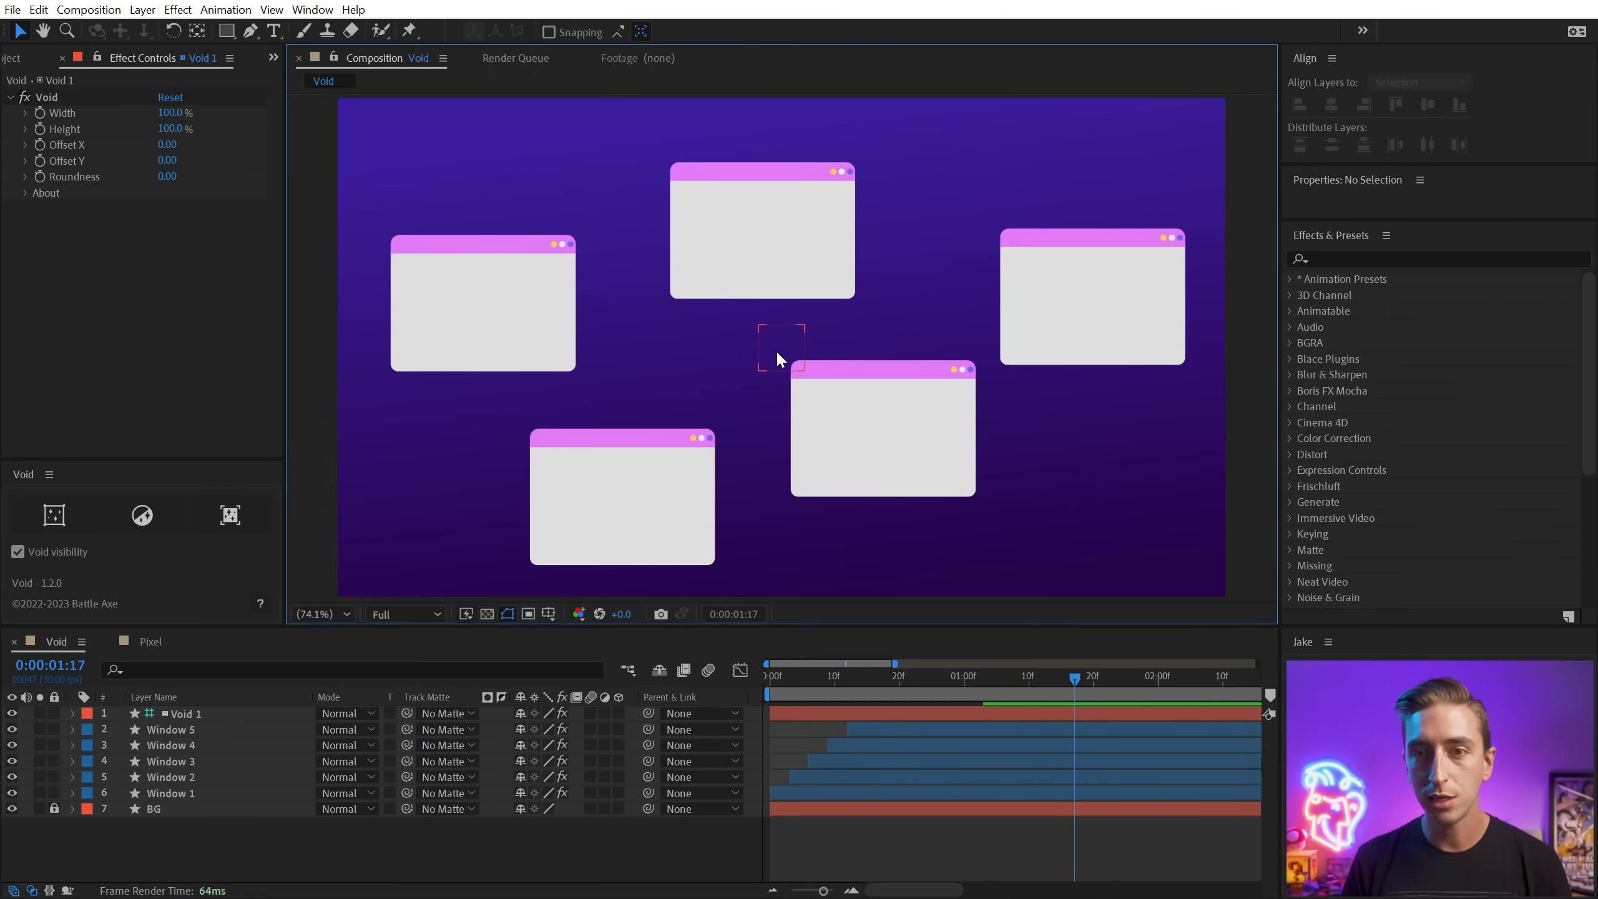
pyautogui.click(776, 350)
pyautogui.scroll(3, 775, 350)
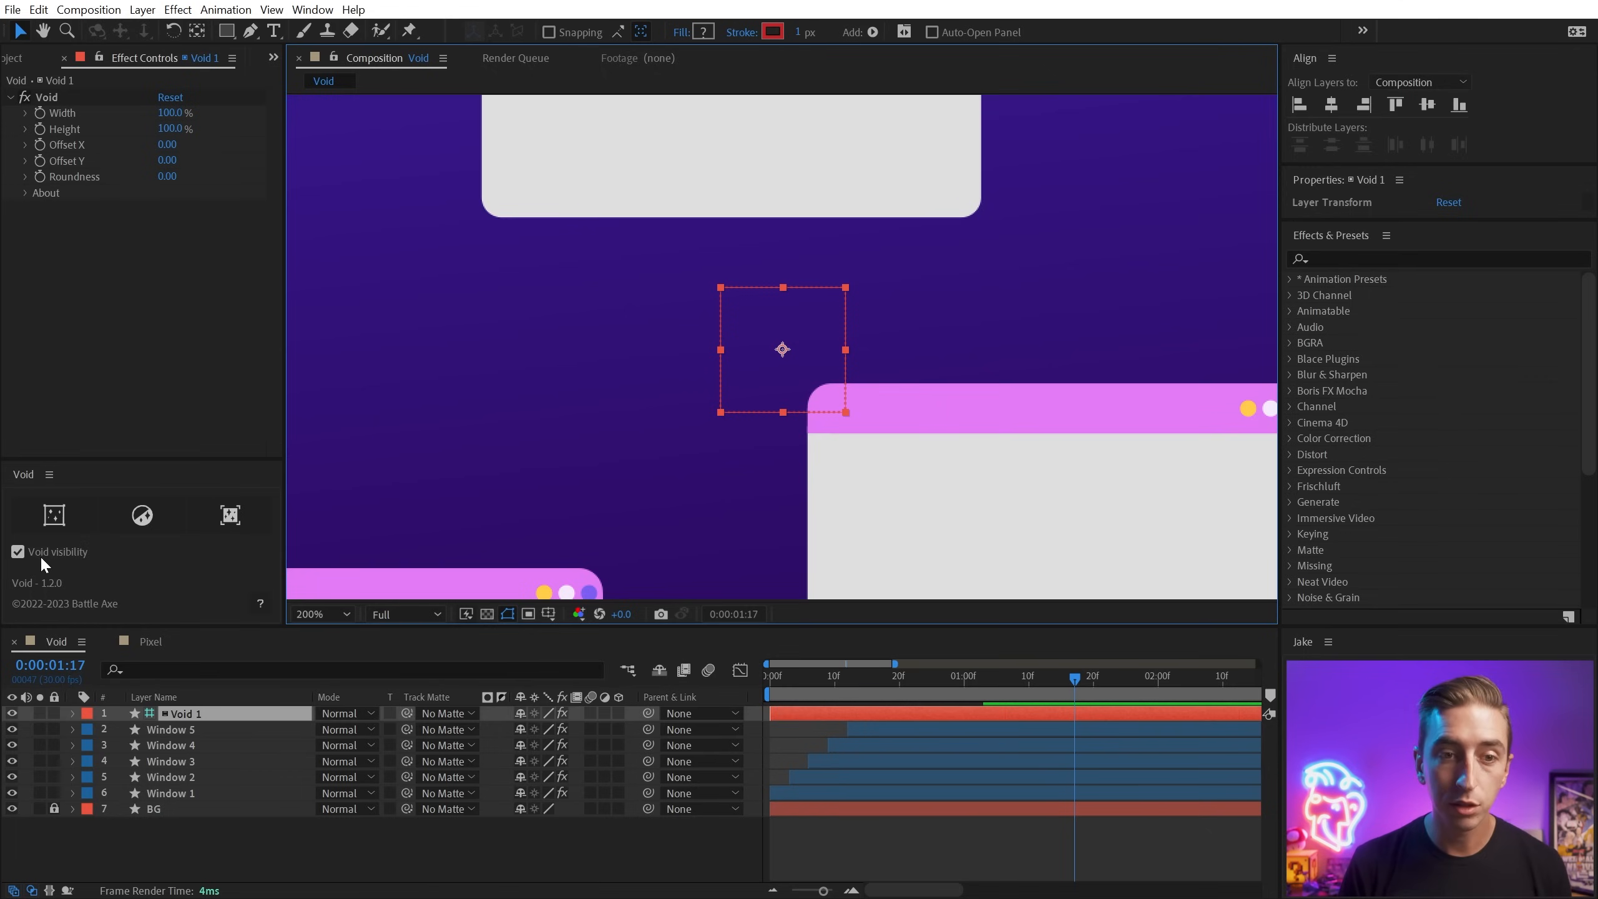
pyautogui.click(769, 357)
pyautogui.click(779, 351)
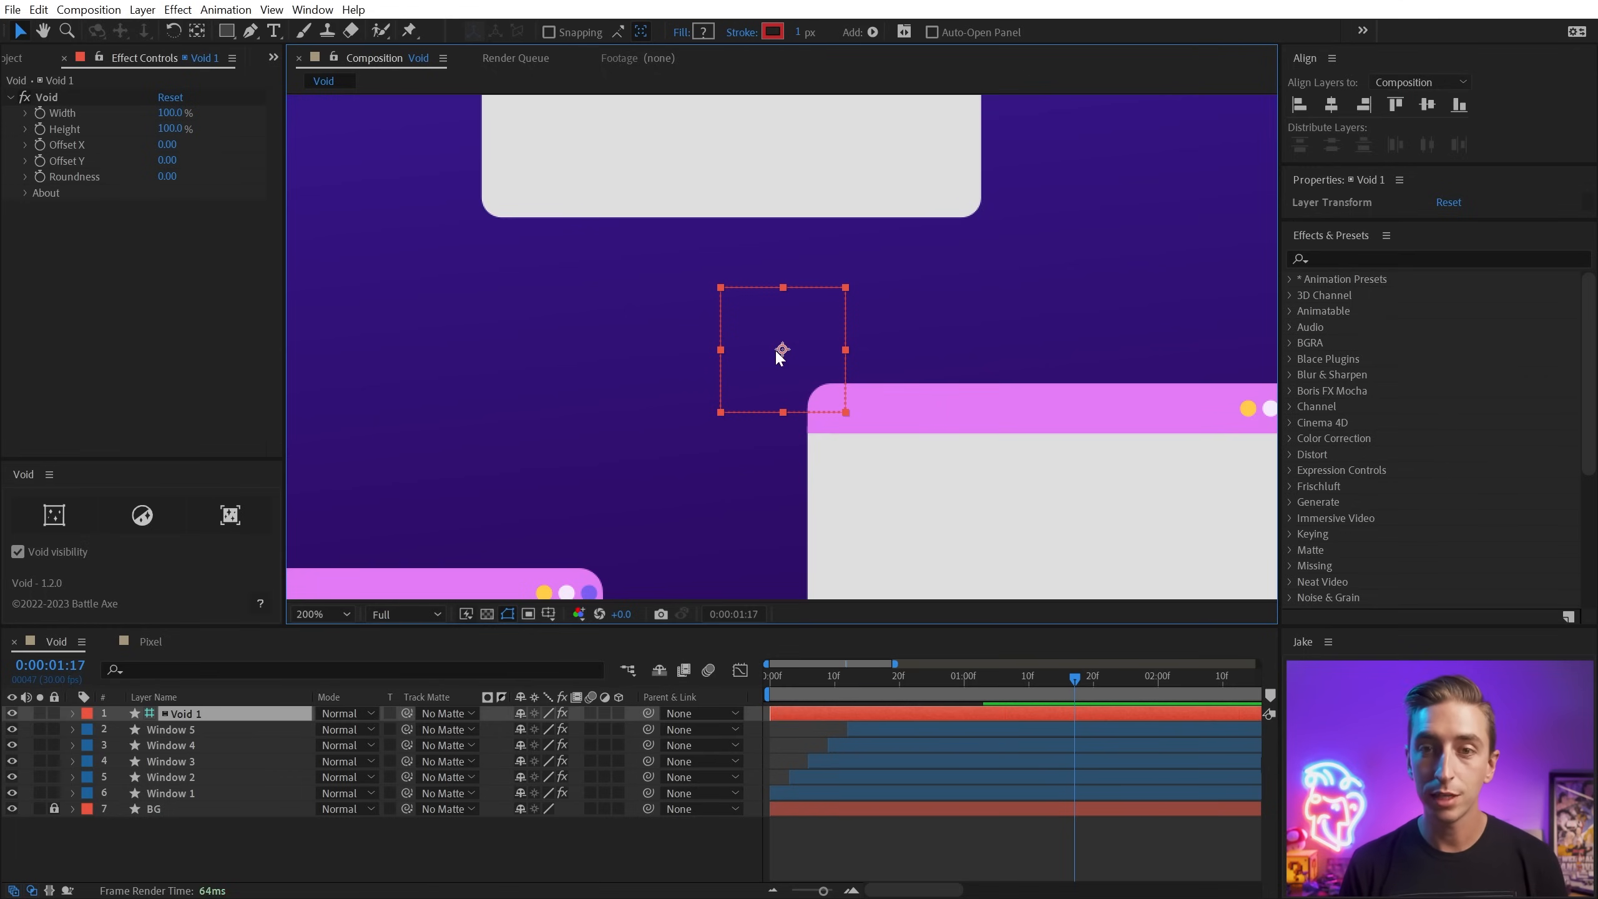
pyautogui.press('Delete')
# Create a void with Void visibility turned off and examine the Rectangle Path 1 in its contents.
pyautogui.click(68, 551)
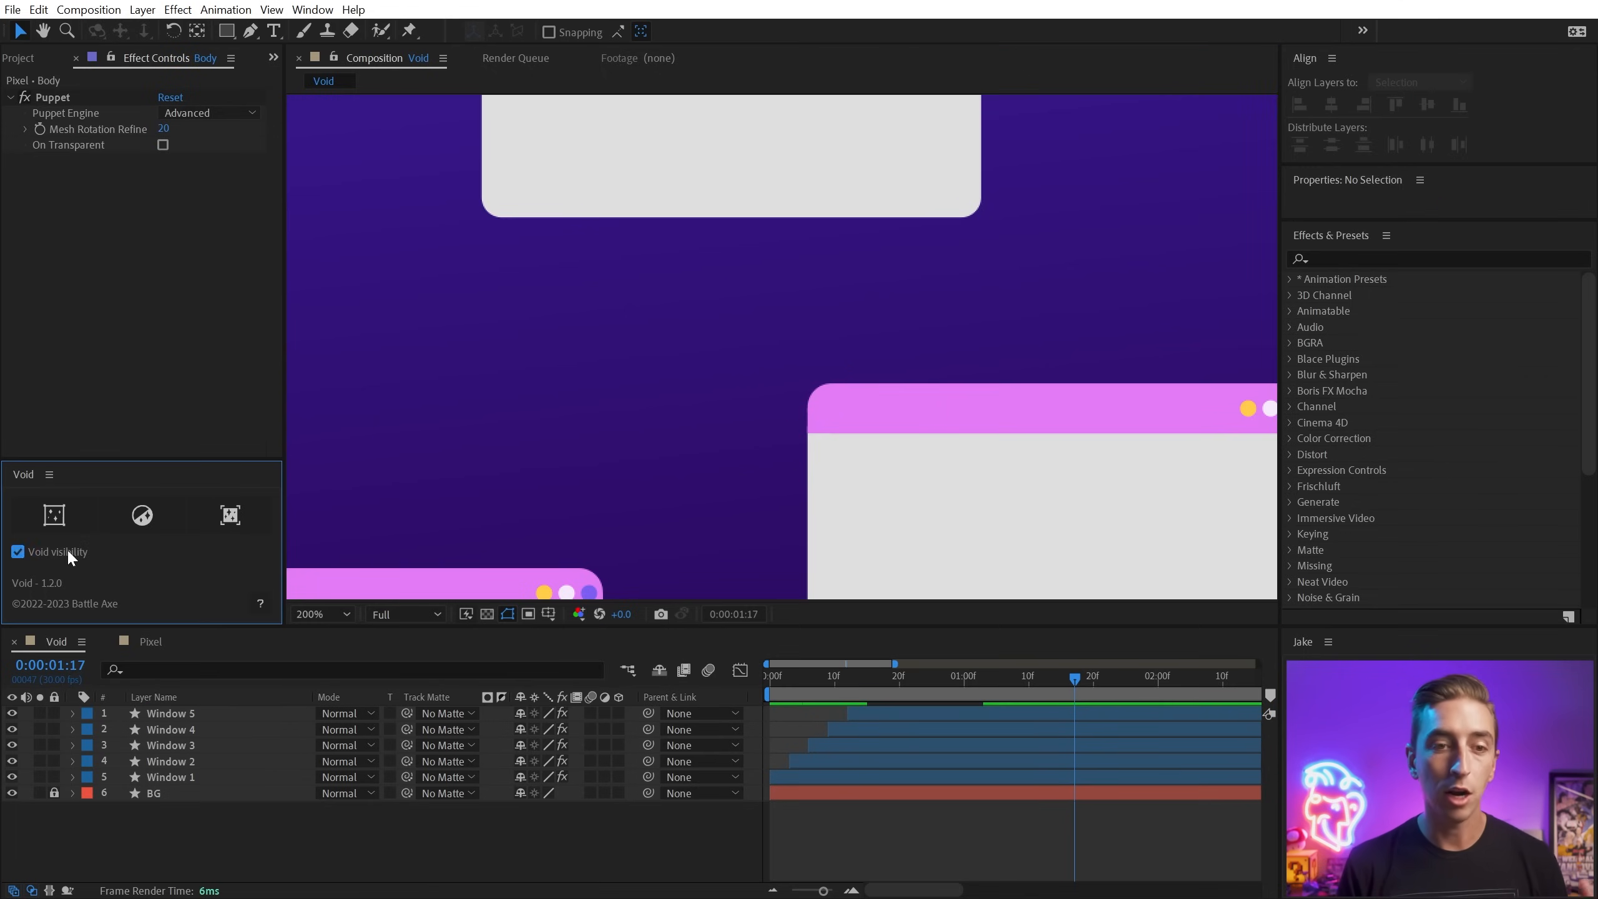
pyautogui.click(55, 515)
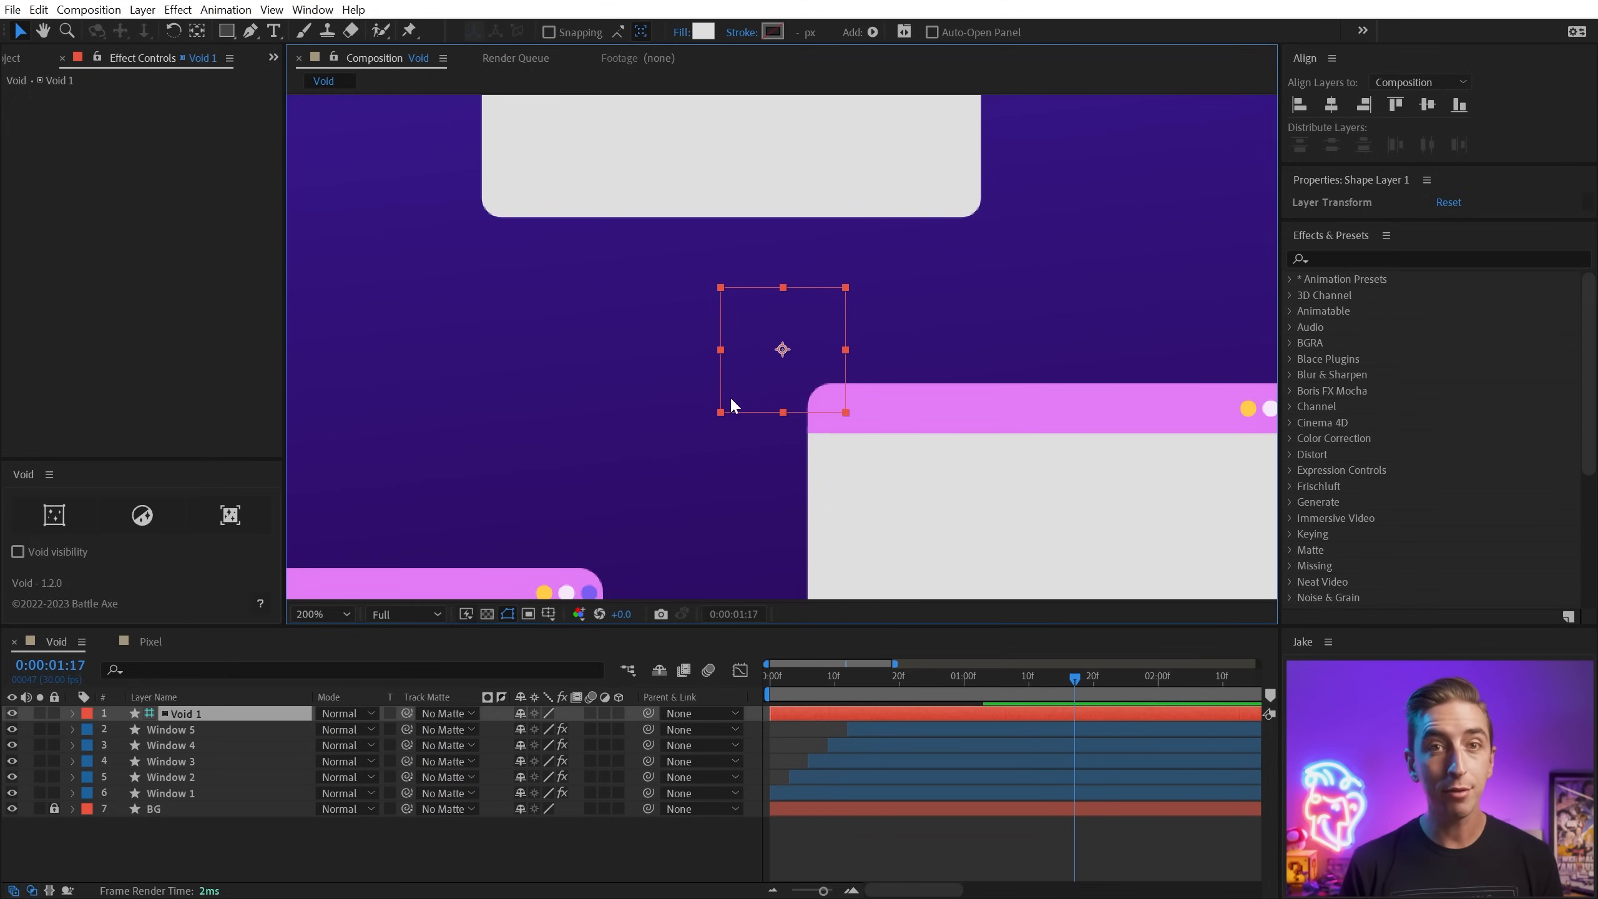
pyautogui.click(72, 714)
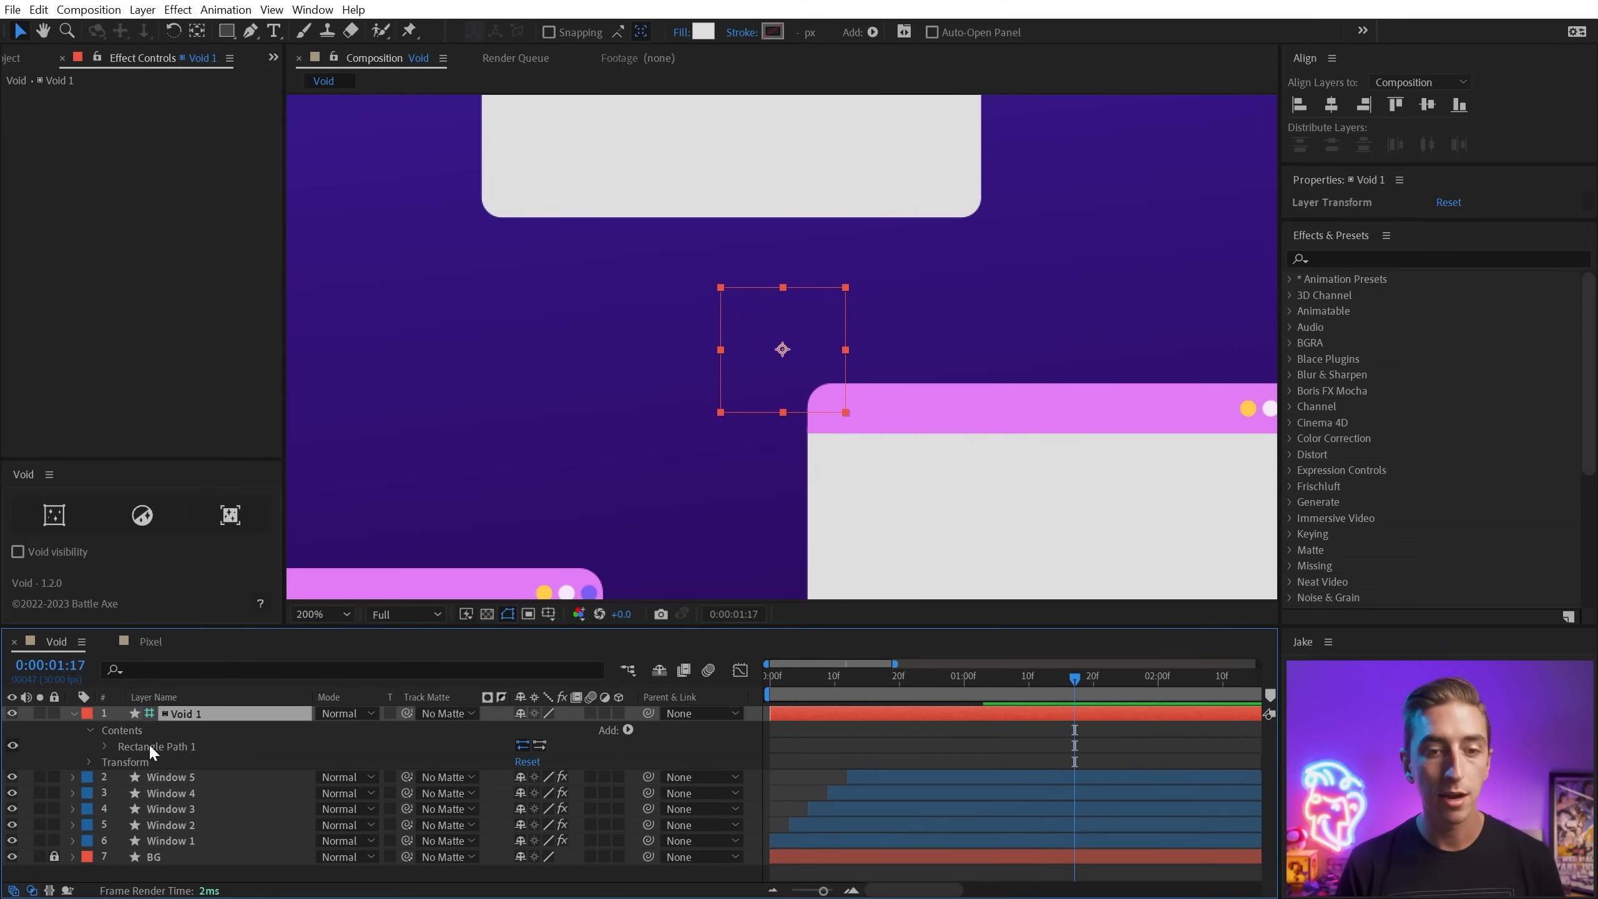
pyautogui.click(151, 745)
pyautogui.click(757, 503)
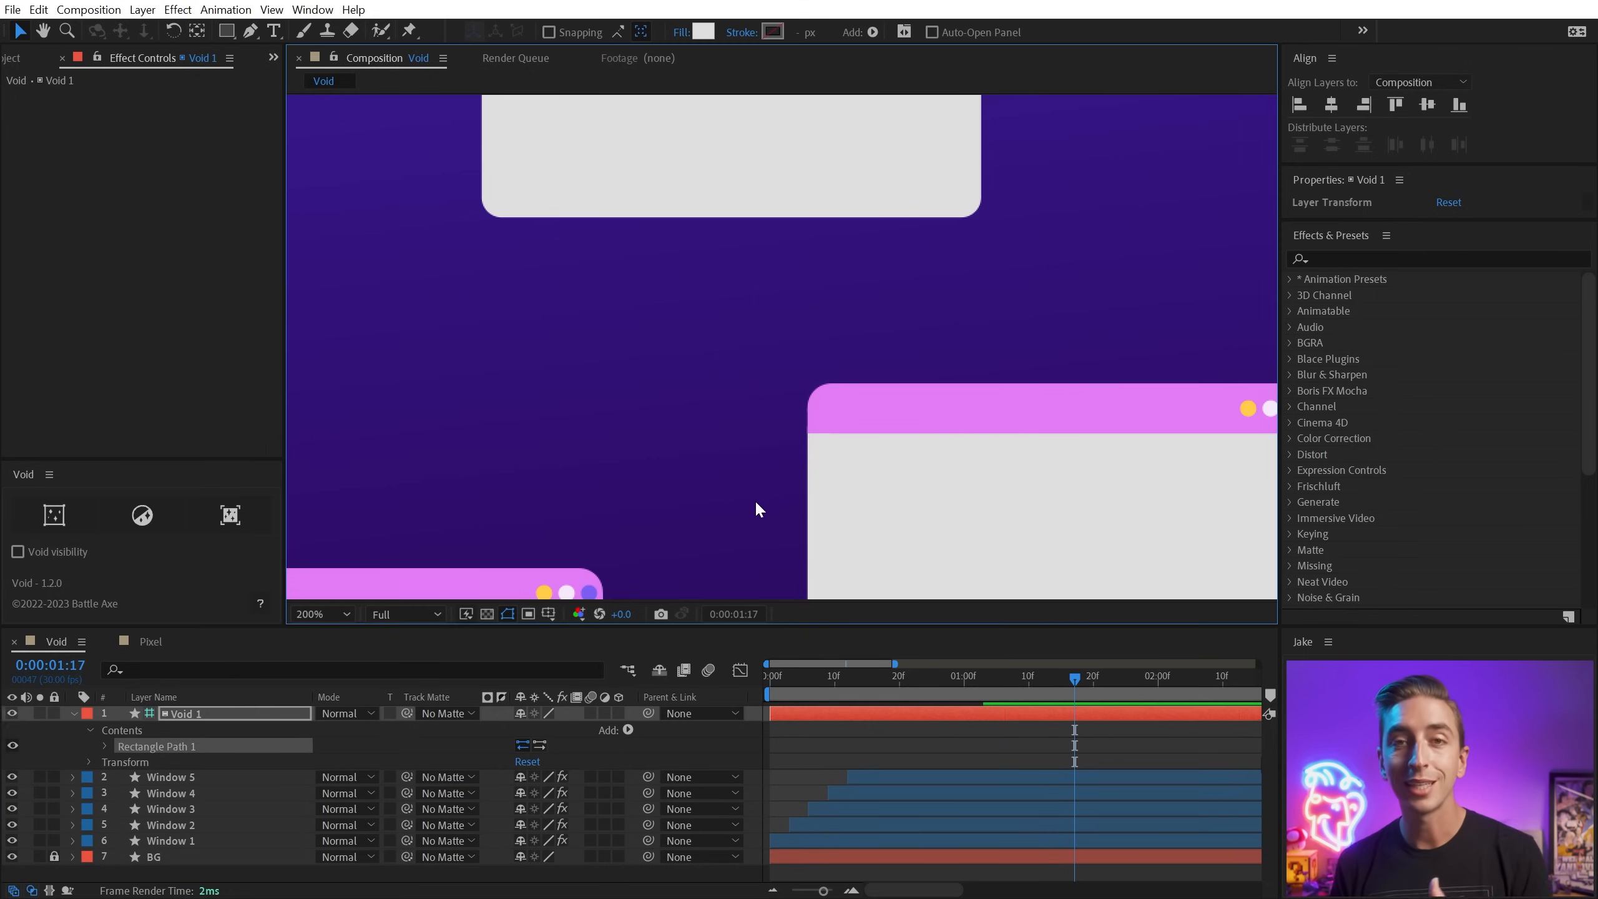
pyautogui.click(779, 380)
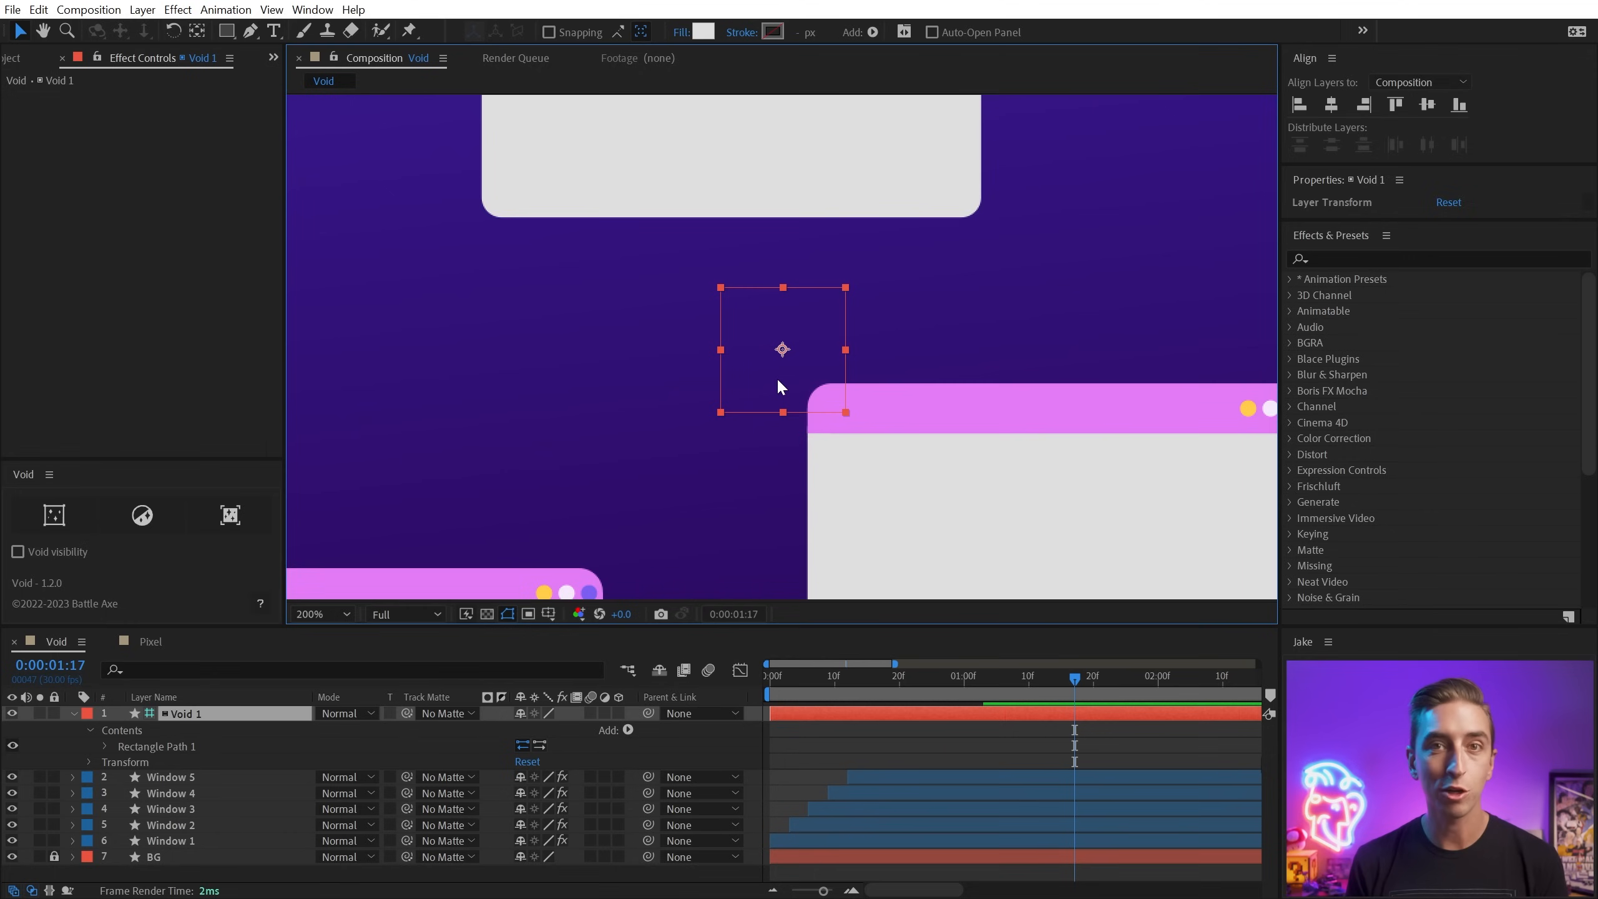
# Turn Void visibility back on and delete the void made without it.
pyautogui.scroll(-2, 777, 377)
pyautogui.scroll(1, 777, 377)
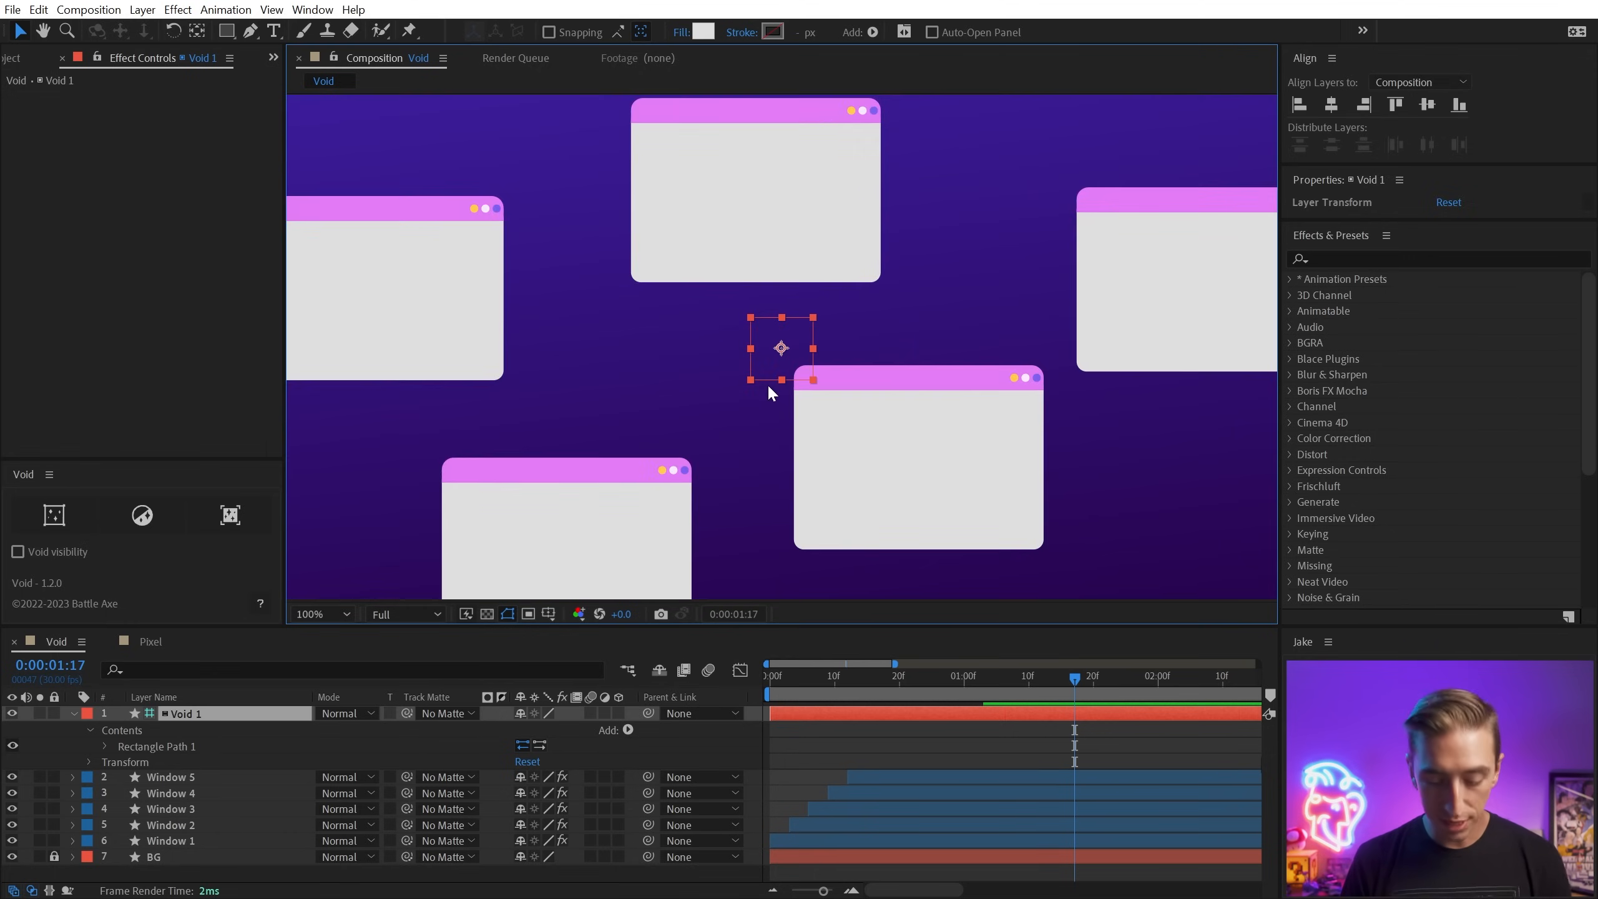
pyautogui.hotkey('shift', '/')
pyautogui.click(64, 548)
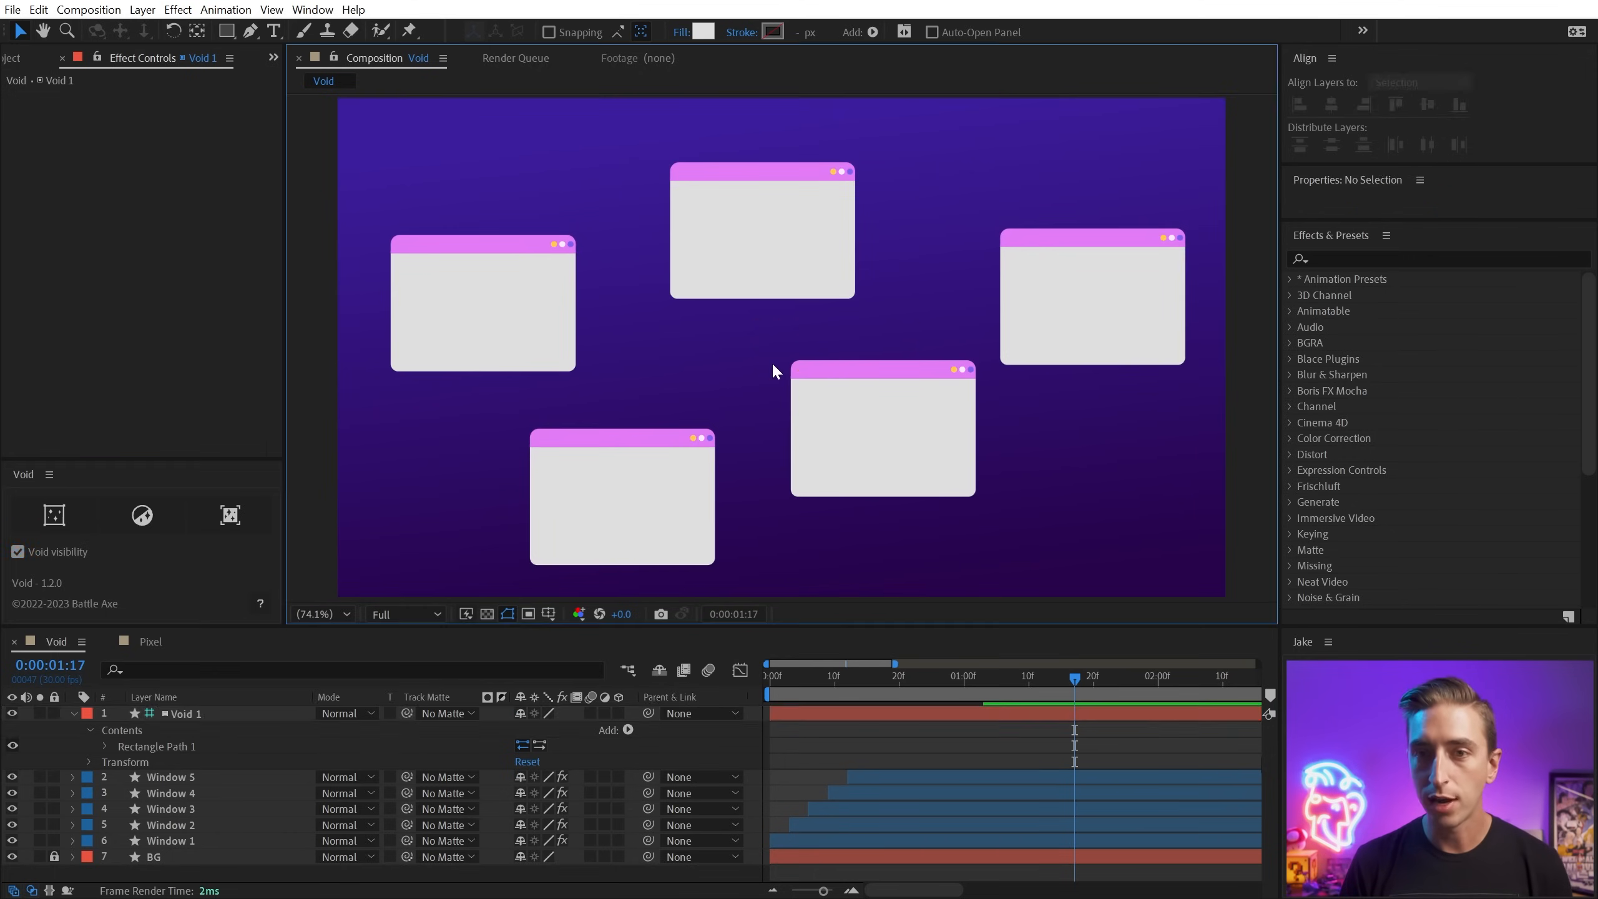
# Parent Window 1 to a new void placed at the layer's own anchor point.
pyautogui.click(544, 299)
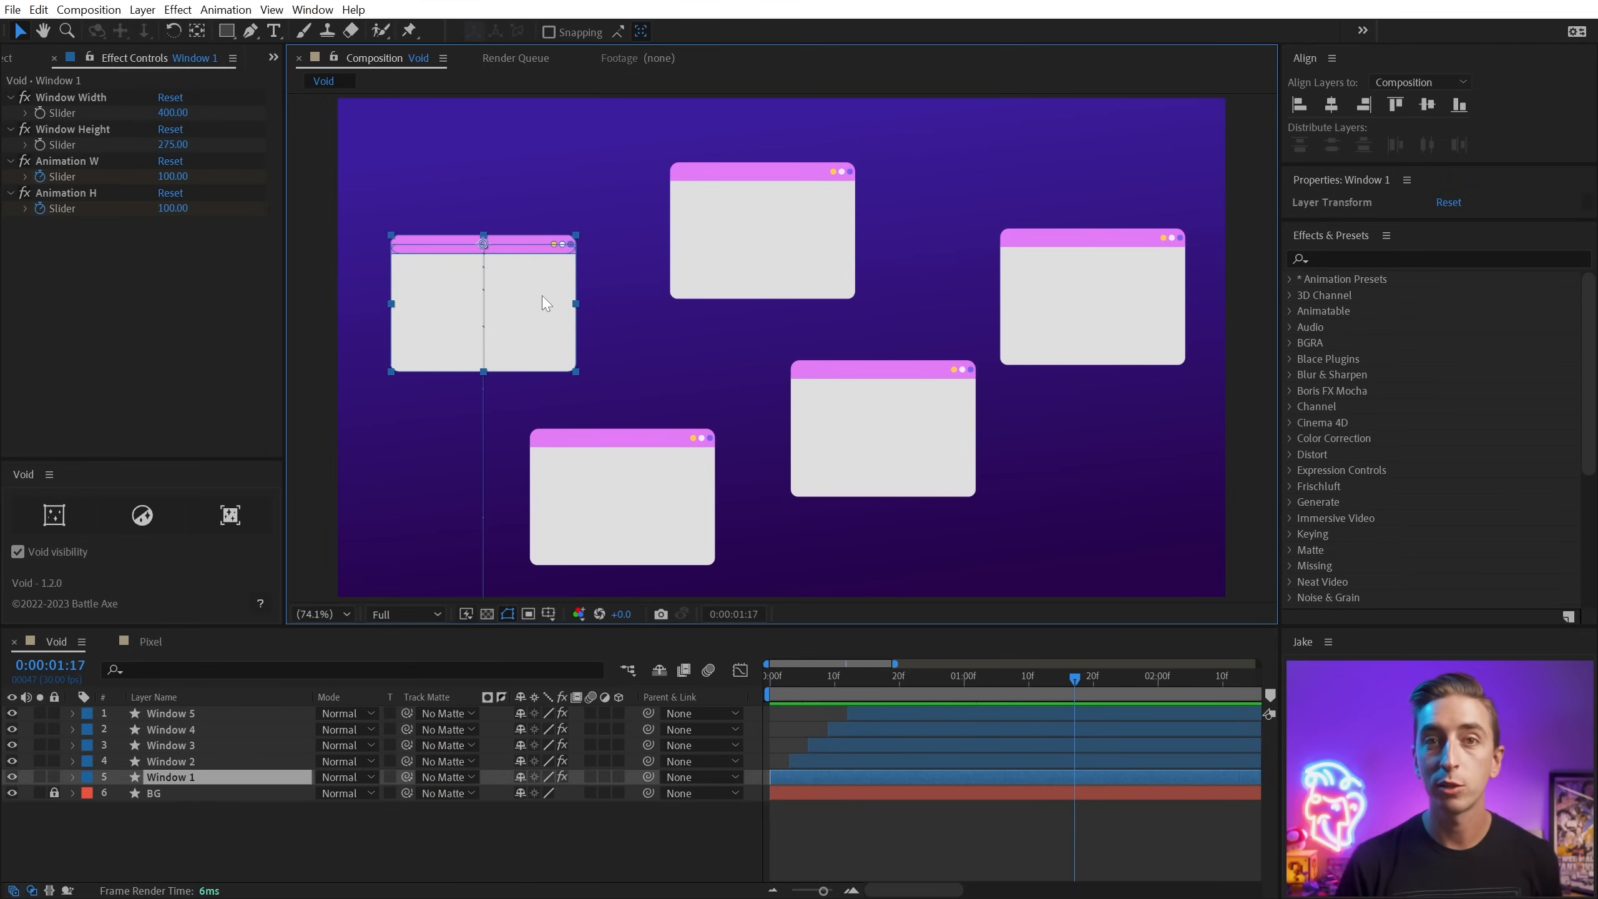
pyautogui.click(54, 515)
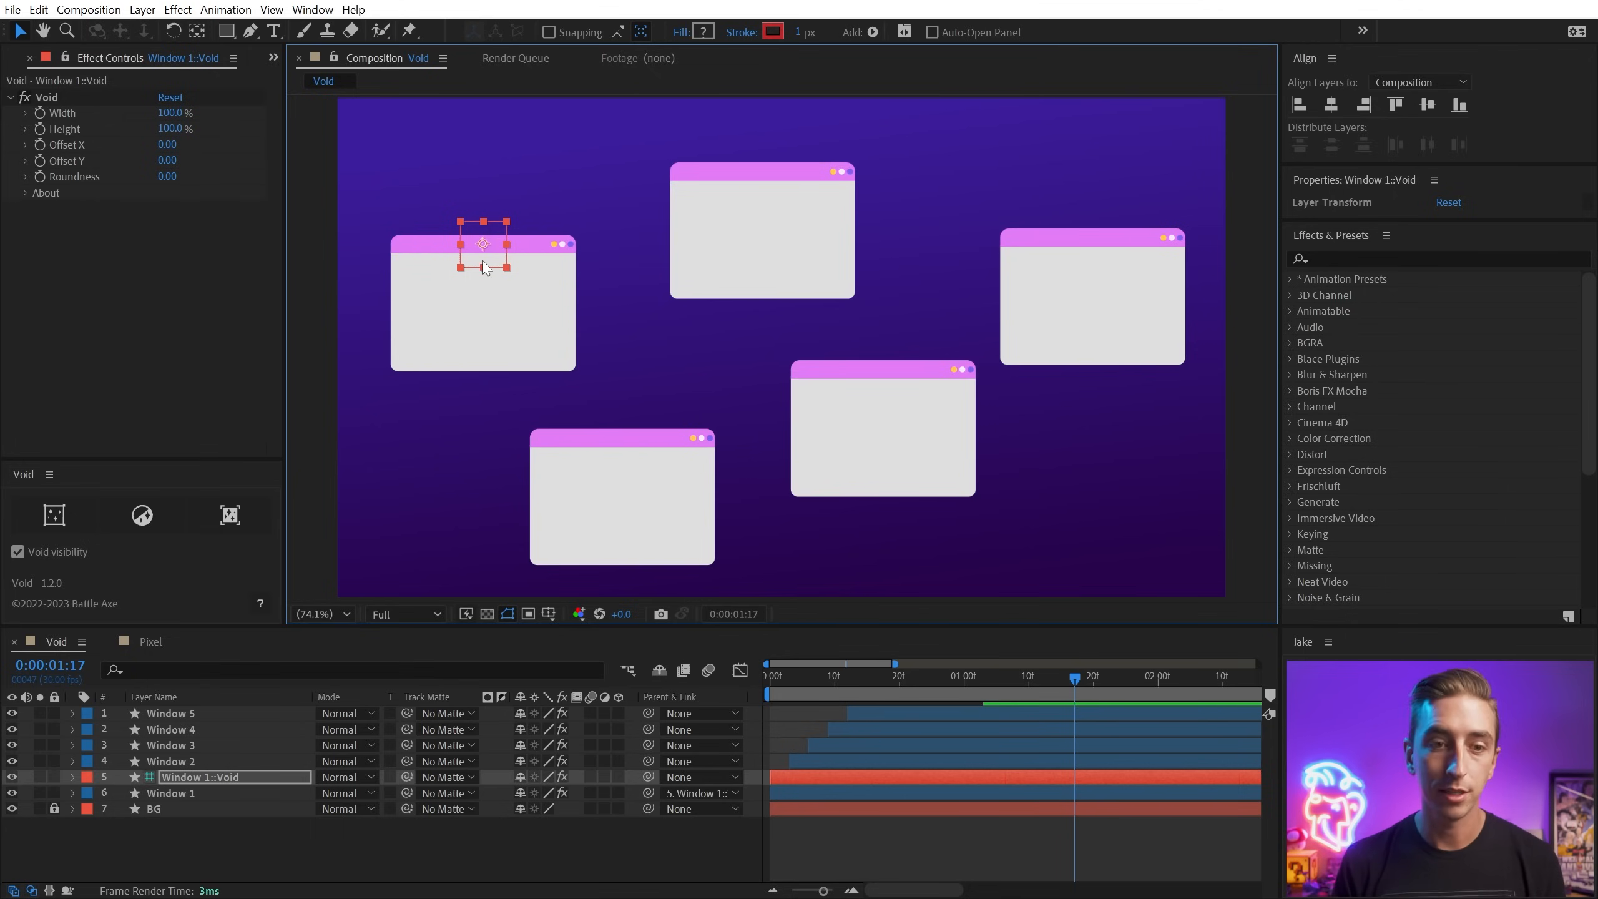
pyautogui.click(492, 188)
# Try moving Window 1 toward the right side of the composition with its void and preview its animation.
pyautogui.moveTo(480, 243); pyautogui.dragTo(931, 283)
pyautogui.moveTo(1016, 675); pyautogui.dragTo(886, 649)
pyautogui.press('space')
pyautogui.press('space')
# Reposition Window 1 just left of the upper middle window using its void, and delete the void at 0:00:01:03.
pyautogui.moveTo(887, 259); pyautogui.dragTo(554, 223)
pyautogui.moveTo(842, 675); pyautogui.dragTo(984, 665)
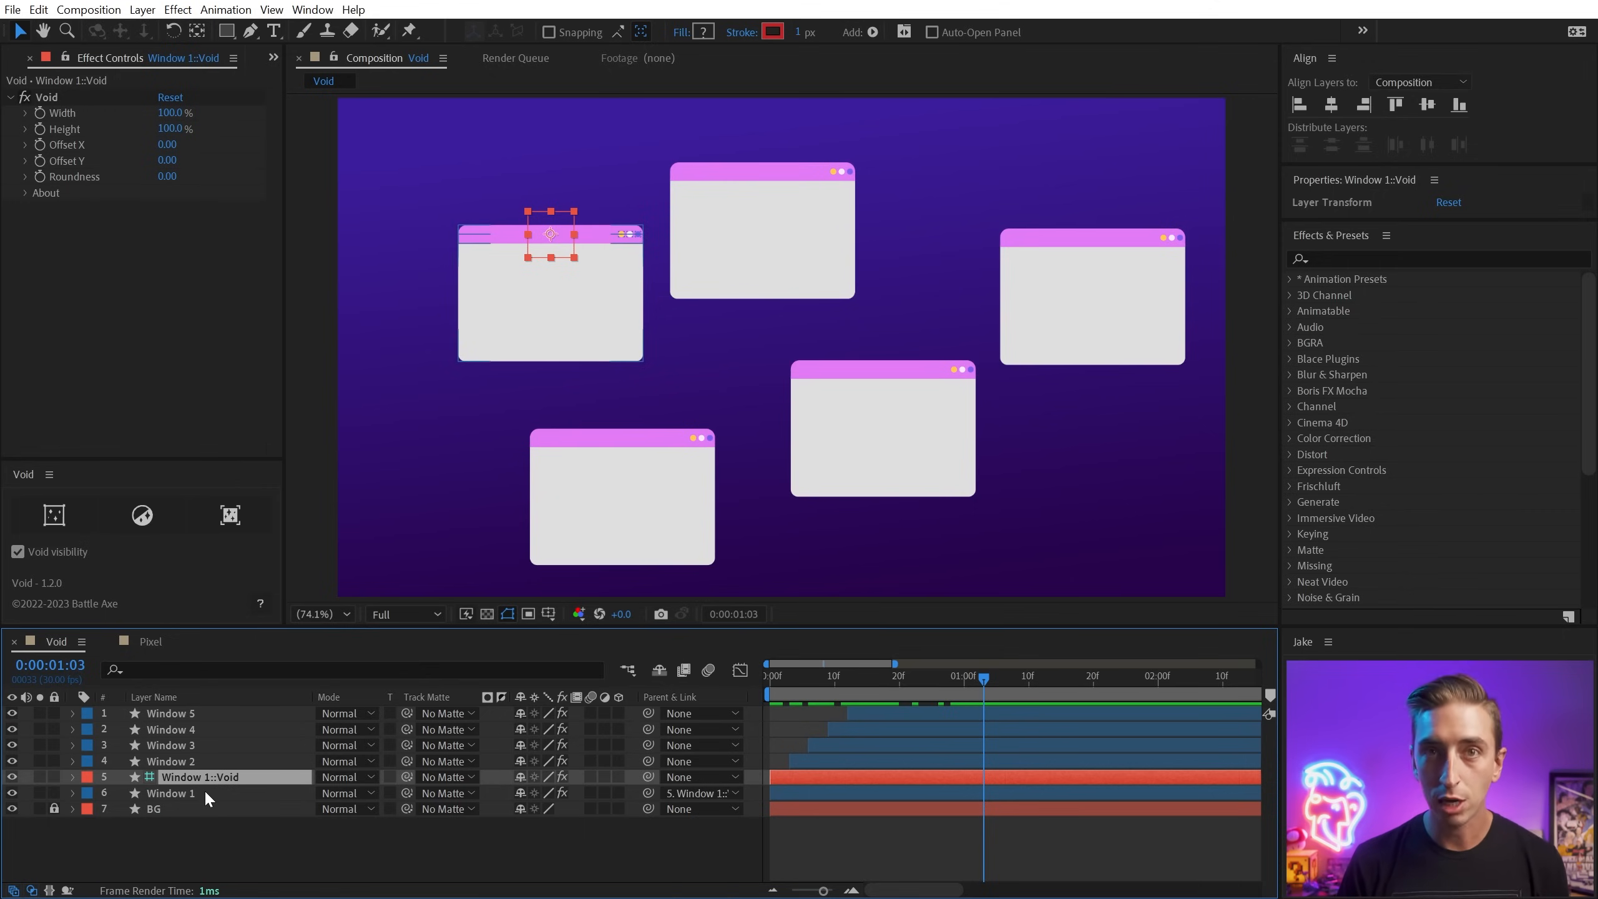
pyautogui.click(534, 230)
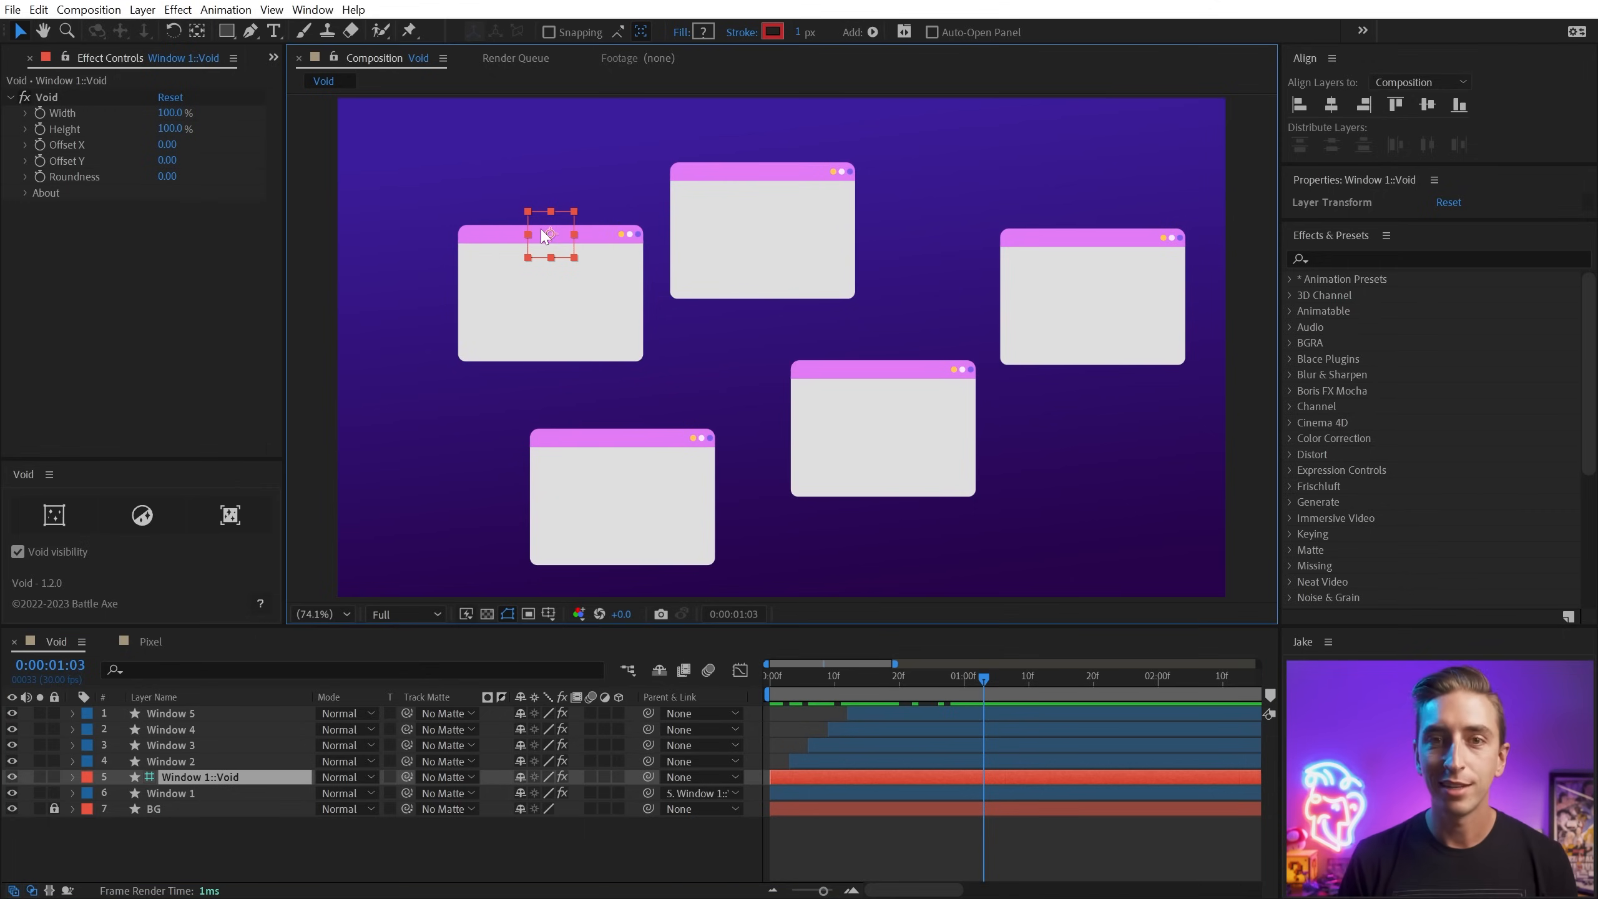
pyautogui.press('Delete')
# Try parenting Window 5 to a new void at the composition center, and undo it.
pyautogui.click(796, 390)
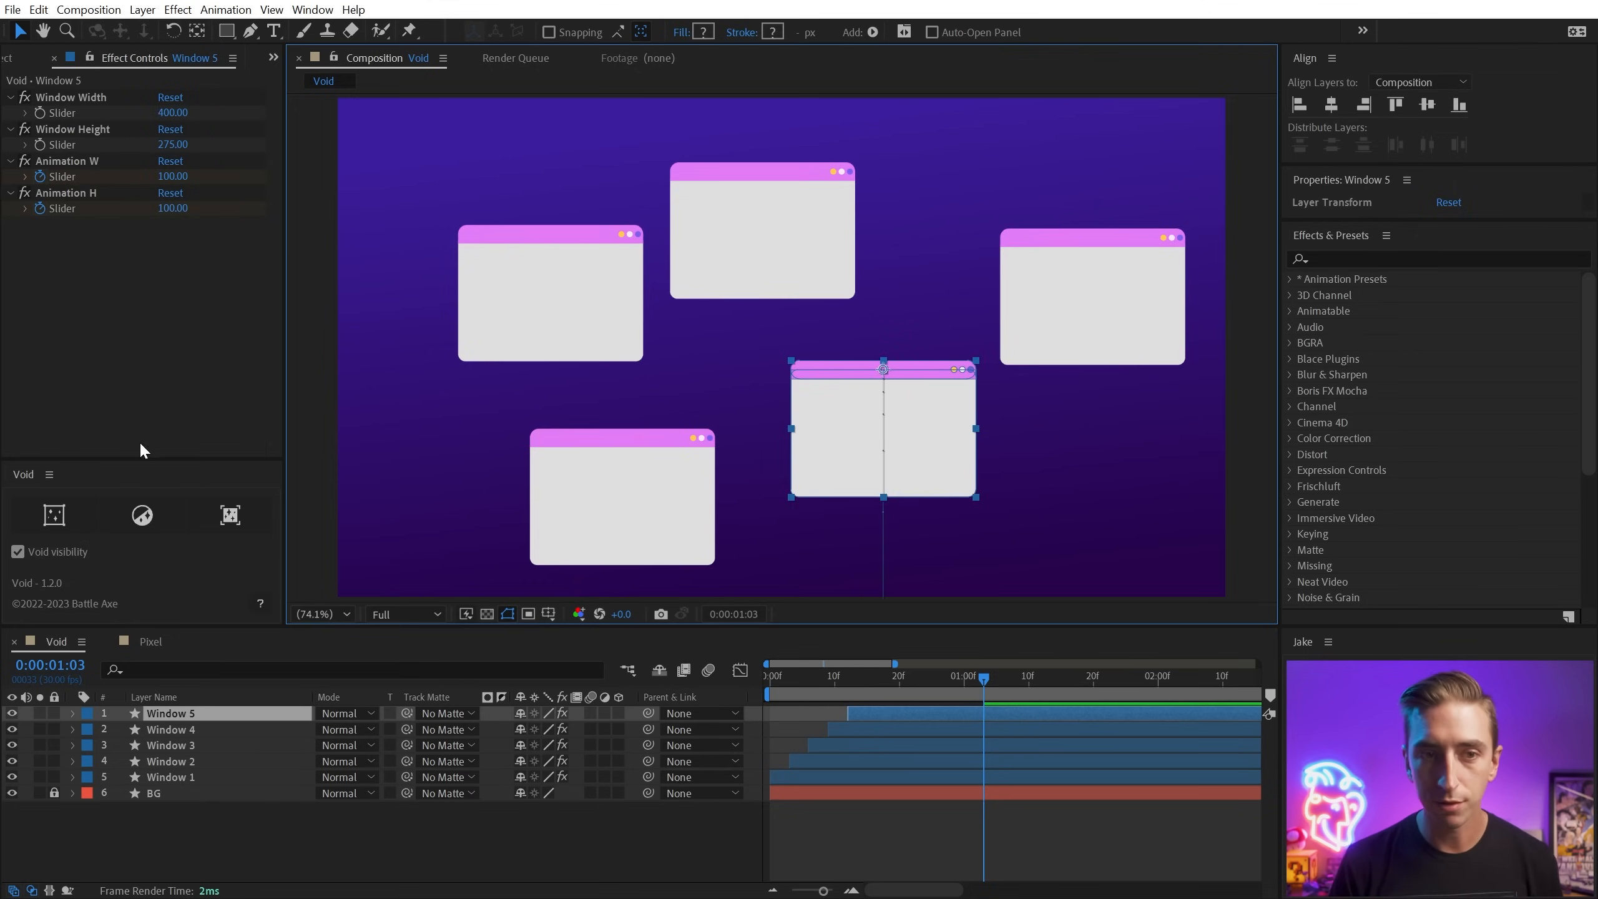
pyautogui.click(57, 513)
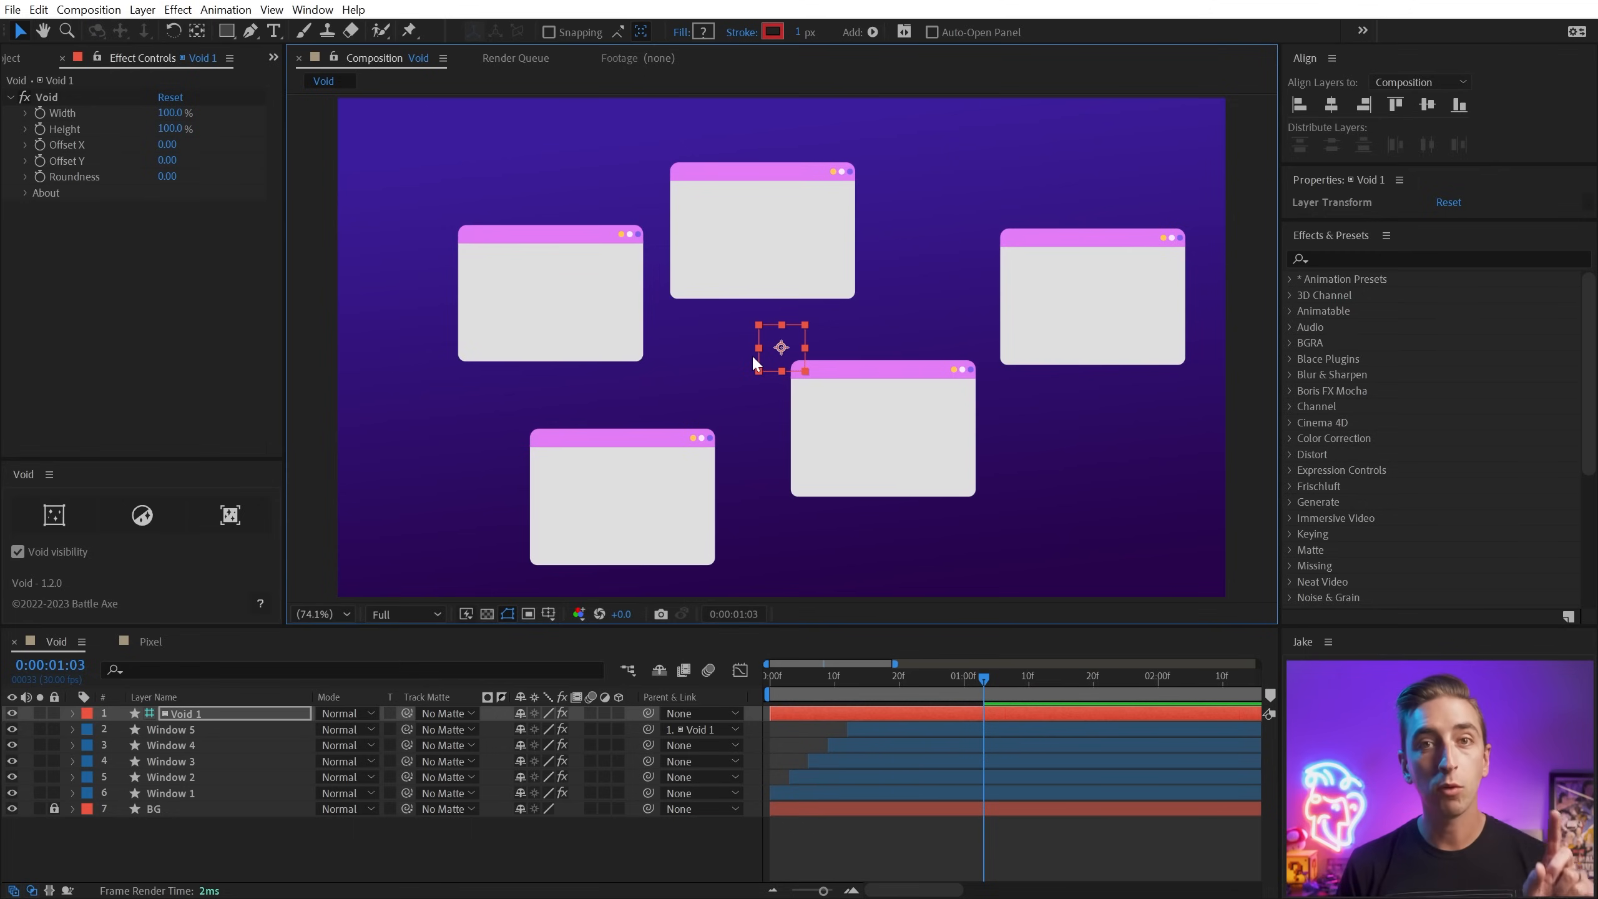
pyautogui.moveTo(753, 363)
pyautogui.mouseDown()
pyautogui.moveTo(736, 321)
pyautogui.moveTo(772, 331)
pyautogui.moveTo(742, 353)
pyautogui.mouseUp()
pyautogui.moveTo(712, 223); pyautogui.dragTo(764, 274)
pyautogui.hotkey('ctrl', 'z')
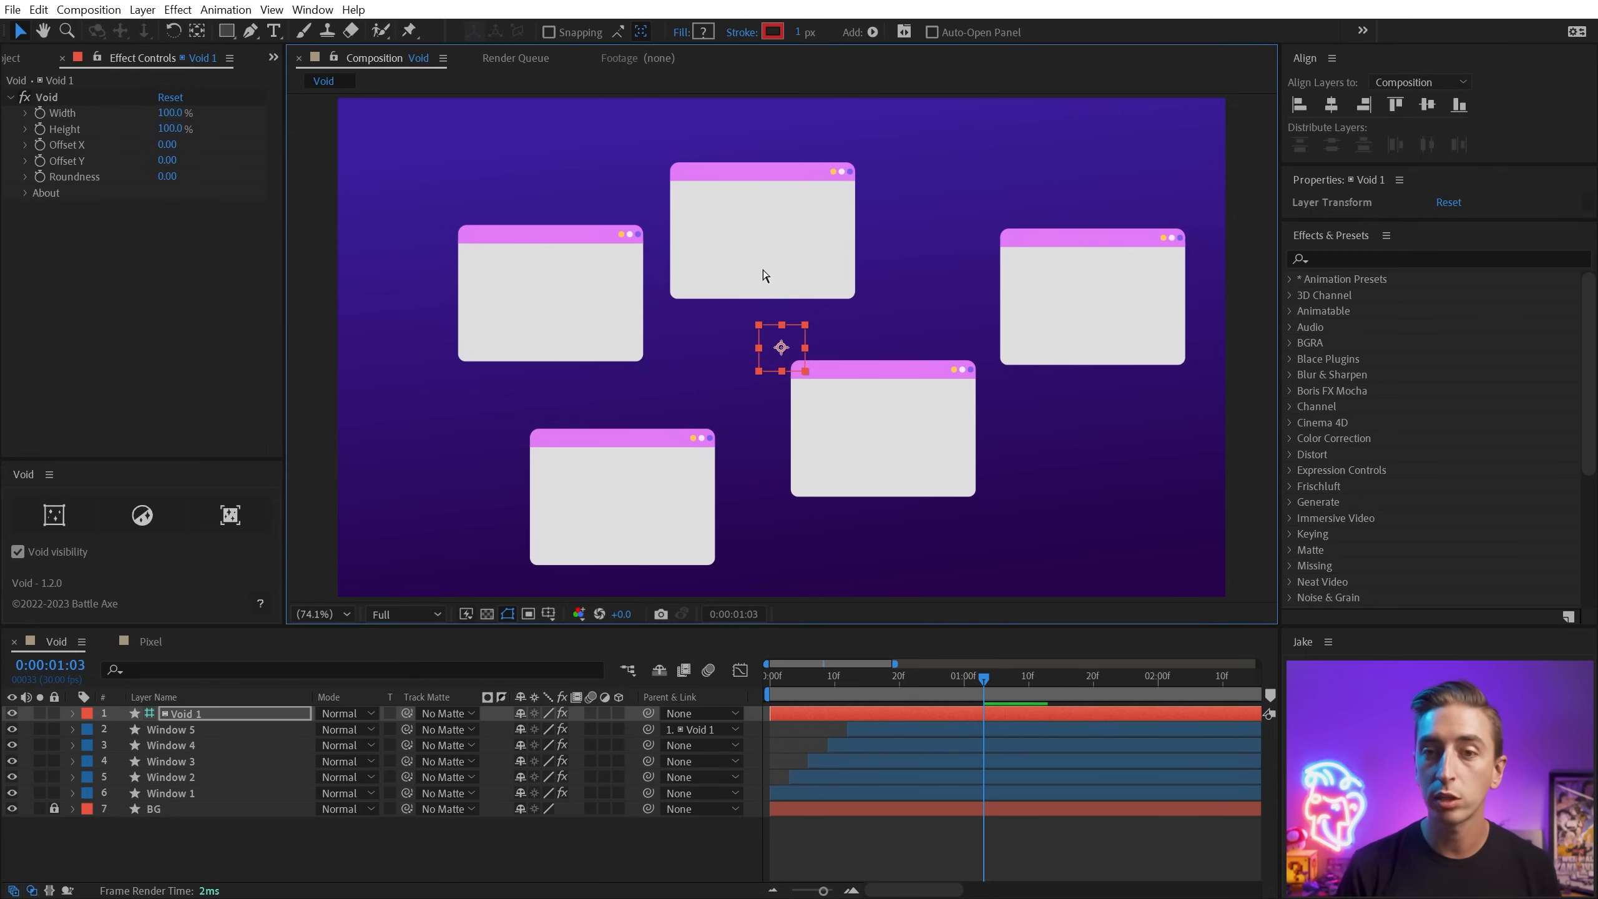
pyautogui.hotkey('ctrl', 'z')
# Parent all five window layers to one new void at the composition center.
pyautogui.moveTo(586, 170); pyautogui.dragTo(1128, 472)
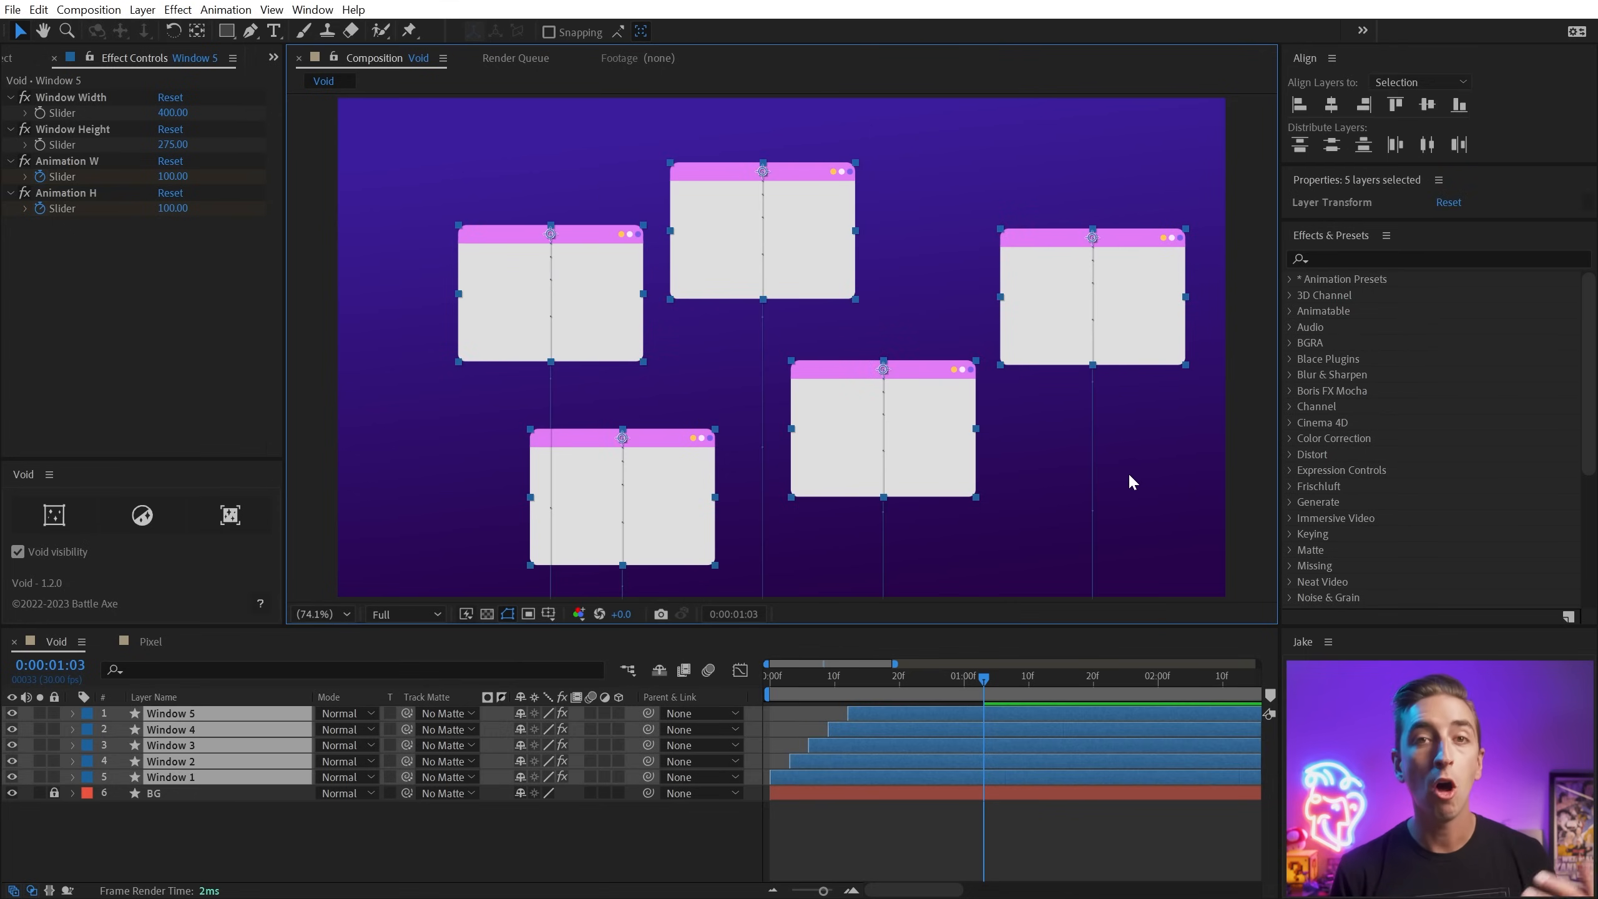
pyautogui.click(68, 515)
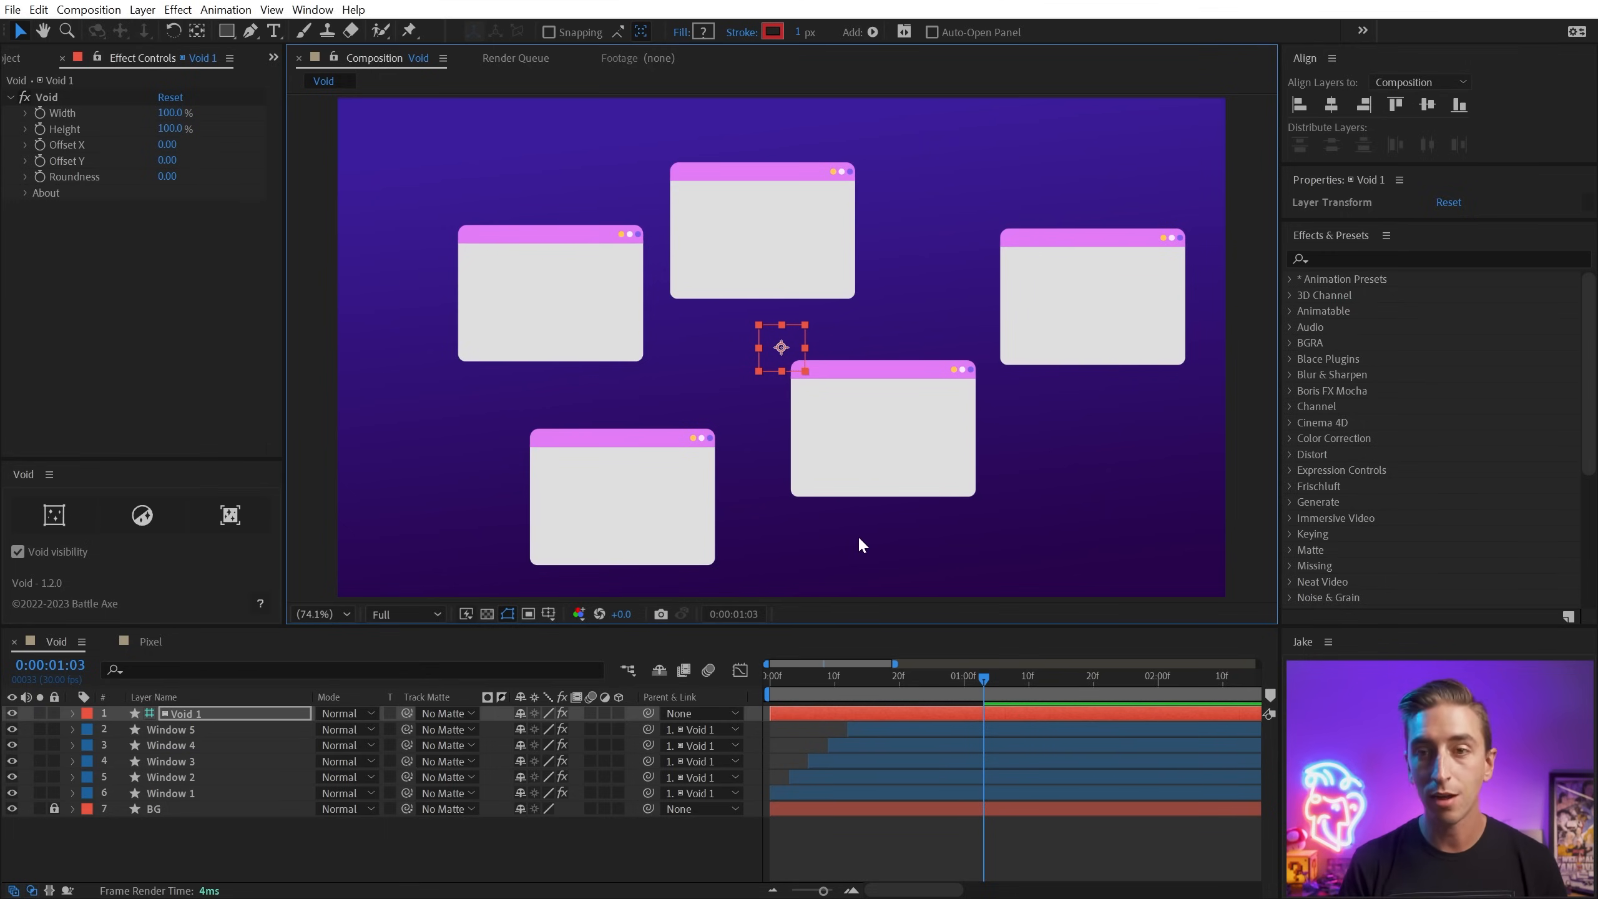
pyautogui.click(835, 537)
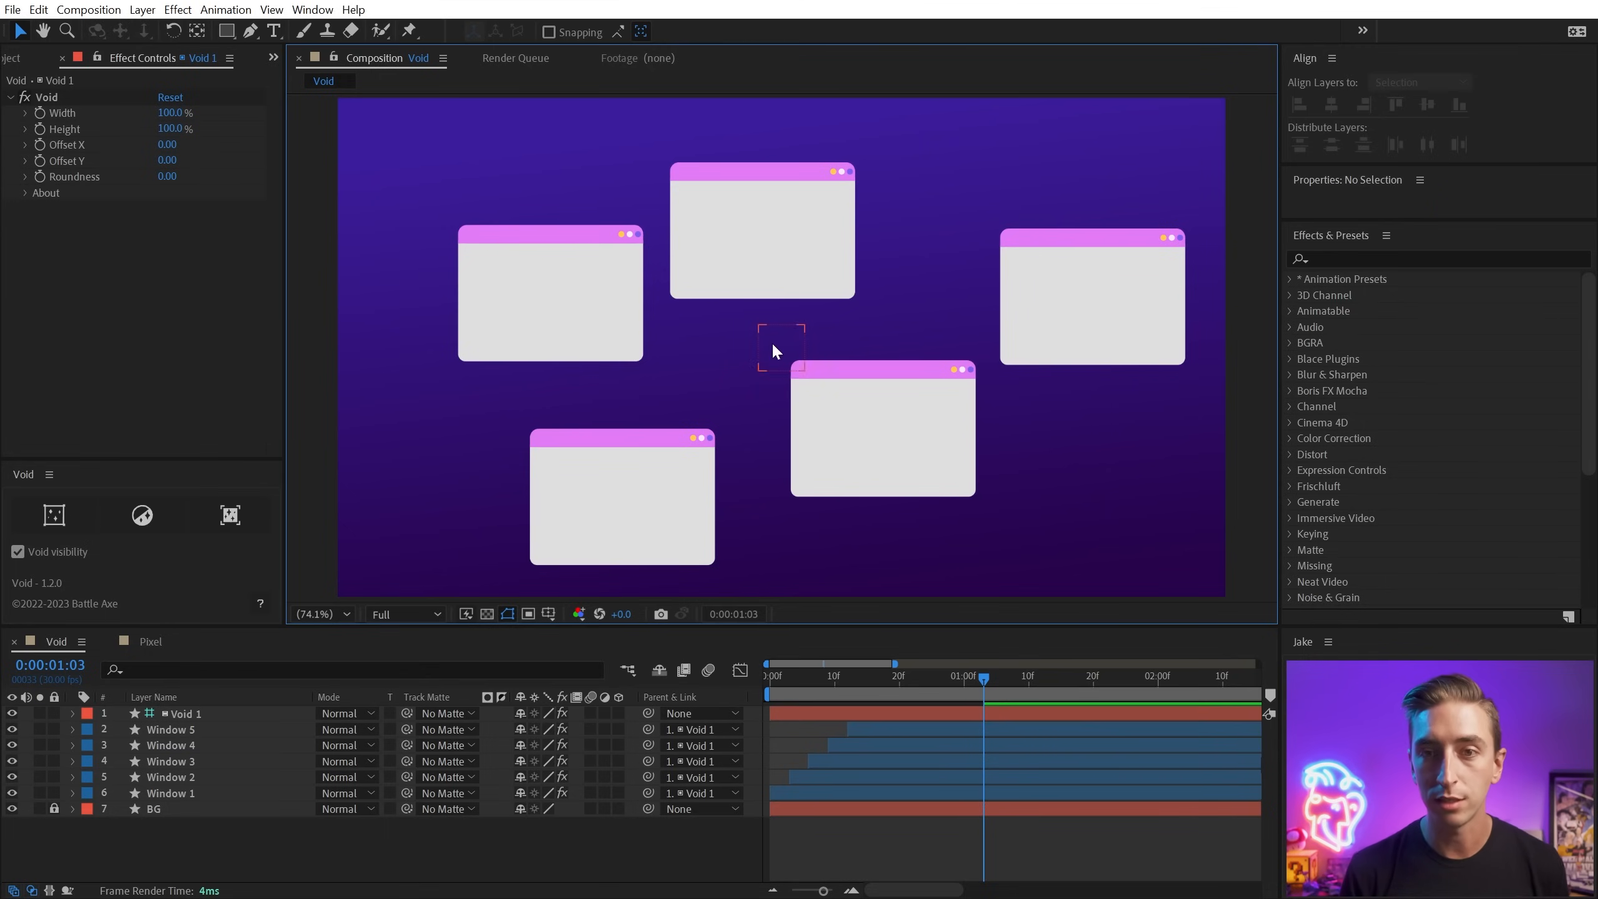
# Try shifting all five windows together by moving Void 1, undoing each move.
pyautogui.moveTo(772, 344)
pyautogui.mouseDown()
pyautogui.moveTo(703, 399)
pyautogui.moveTo(684, 343)
pyautogui.moveTo(849, 332)
pyautogui.moveTo(856, 393)
pyautogui.moveTo(756, 377)
pyautogui.mouseUp()
pyautogui.hotkey('ctrl', 'z')
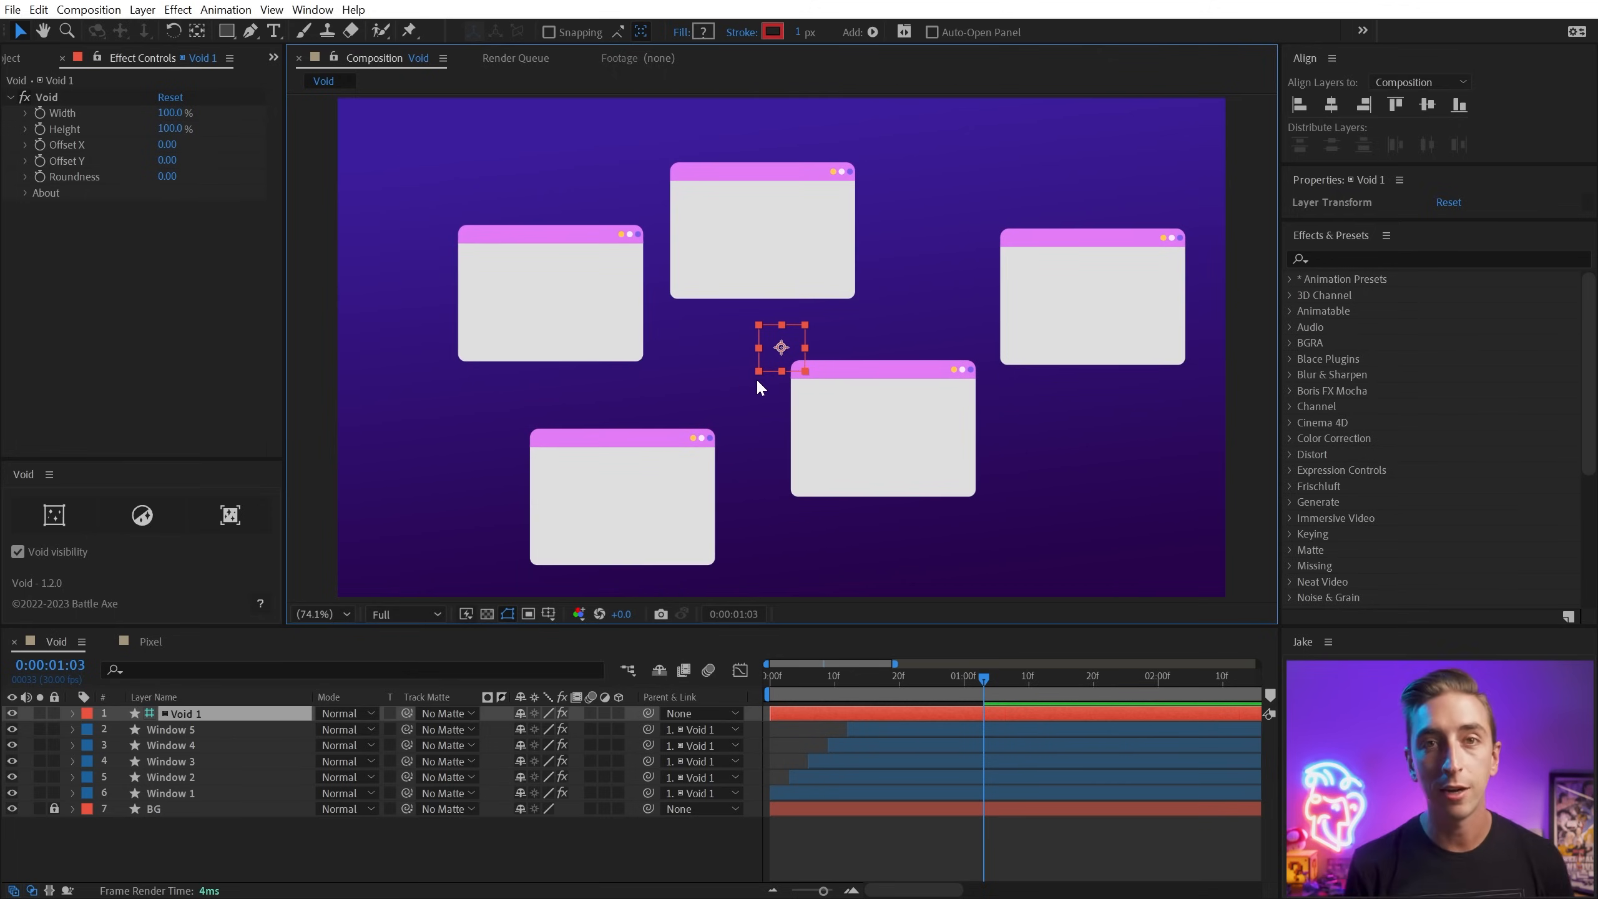
pyautogui.moveTo(772, 343); pyautogui.dragTo(824, 301)
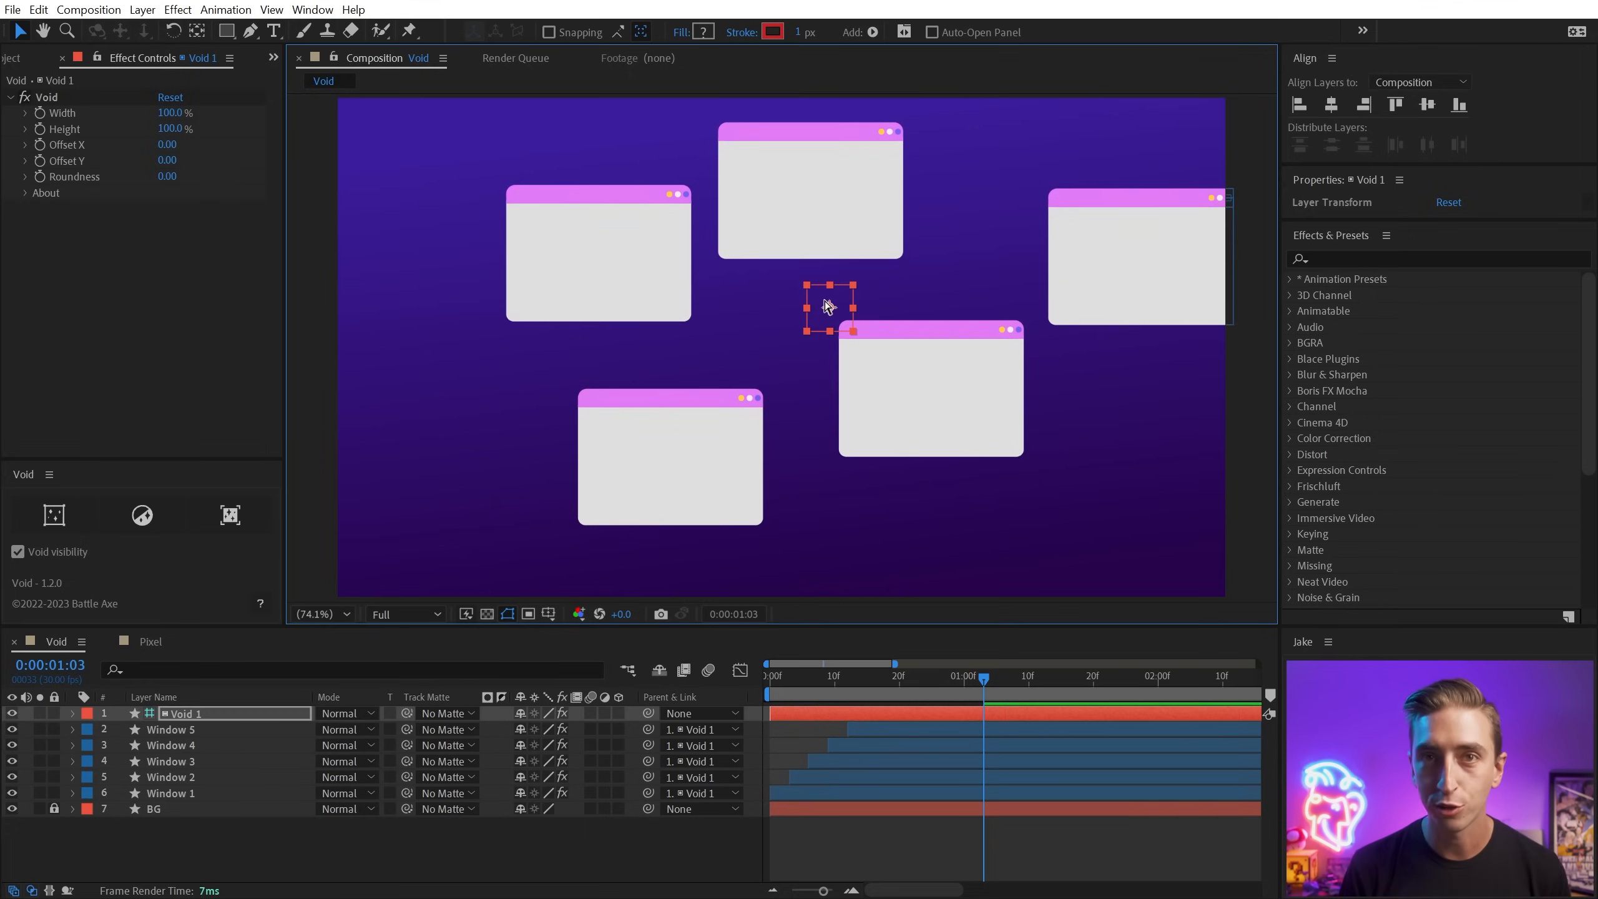
pyautogui.hotkey('ctrl', 'z')
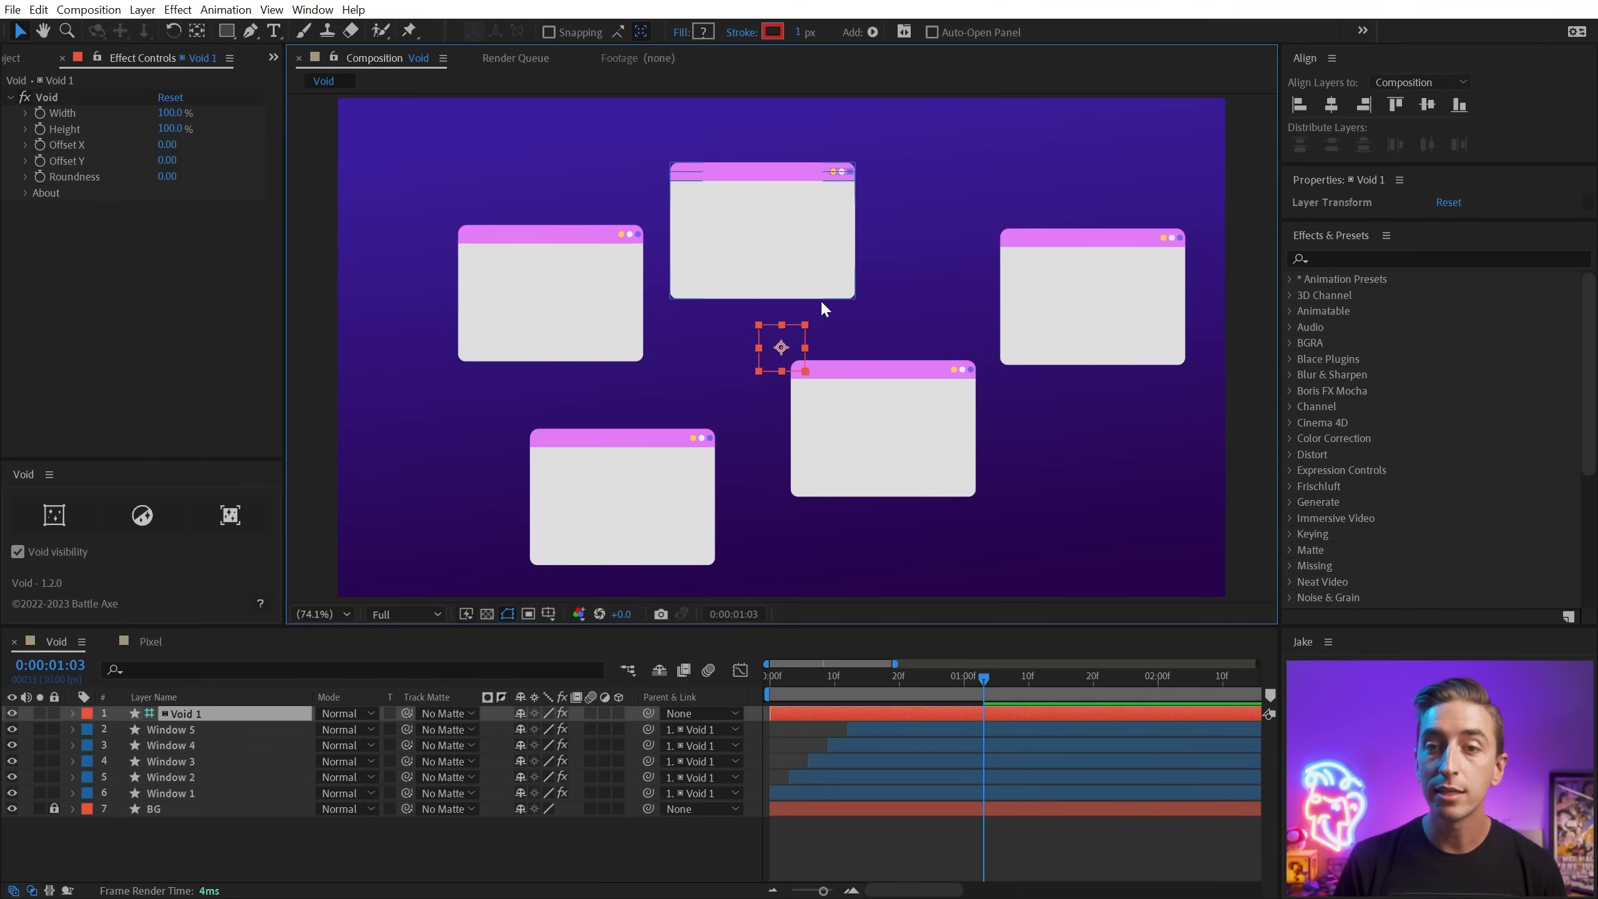
pyautogui.click(731, 338)
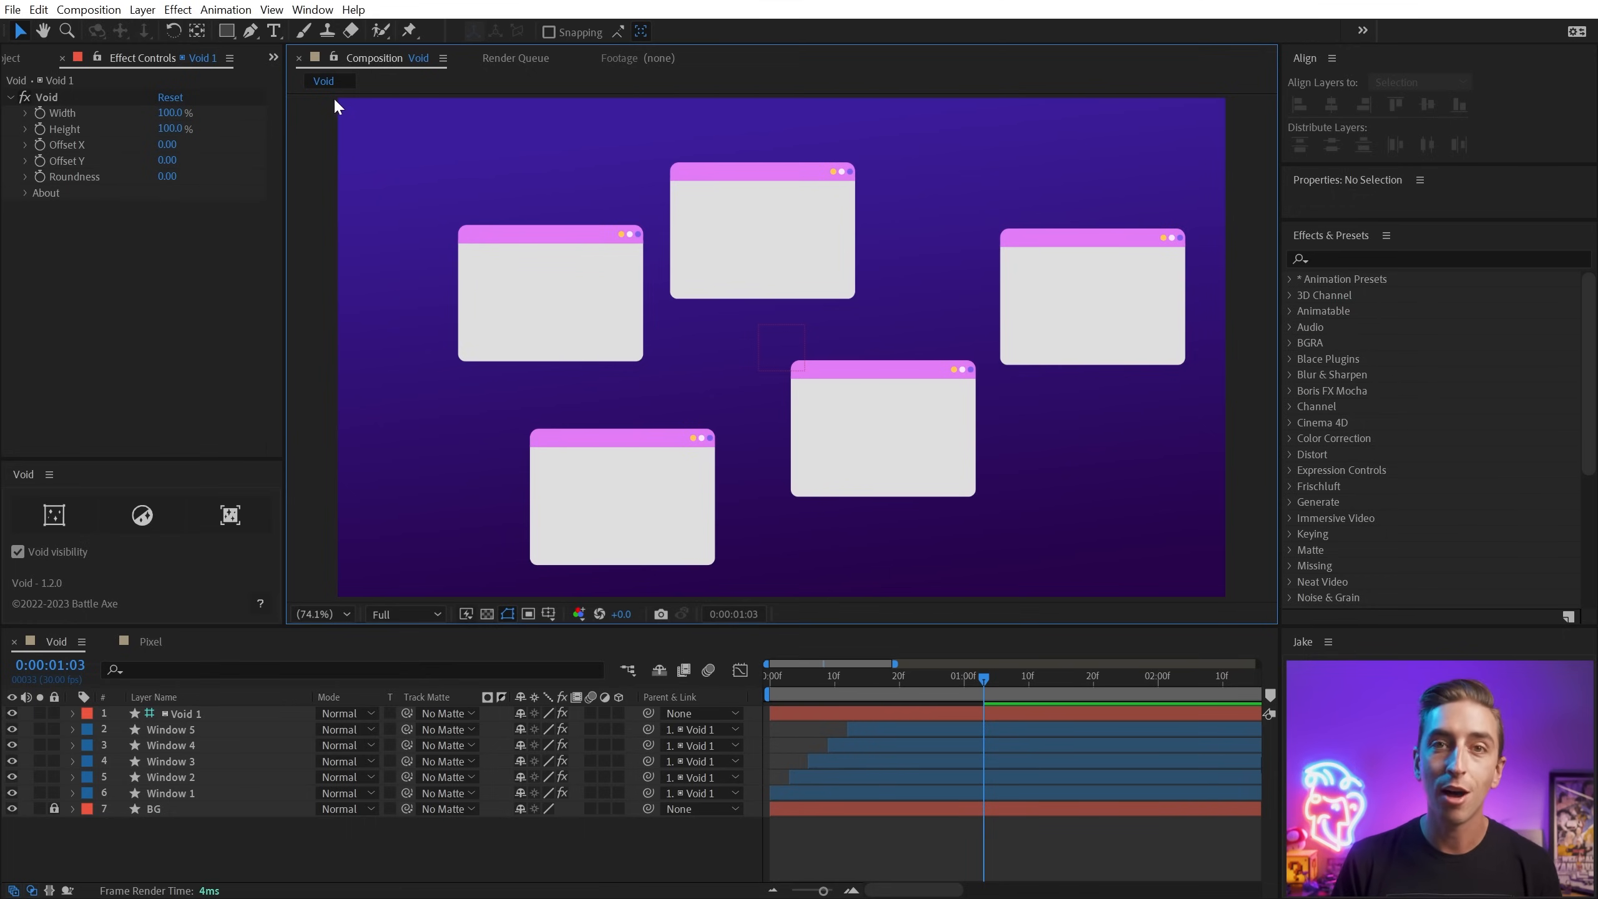
pyautogui.click(789, 344)
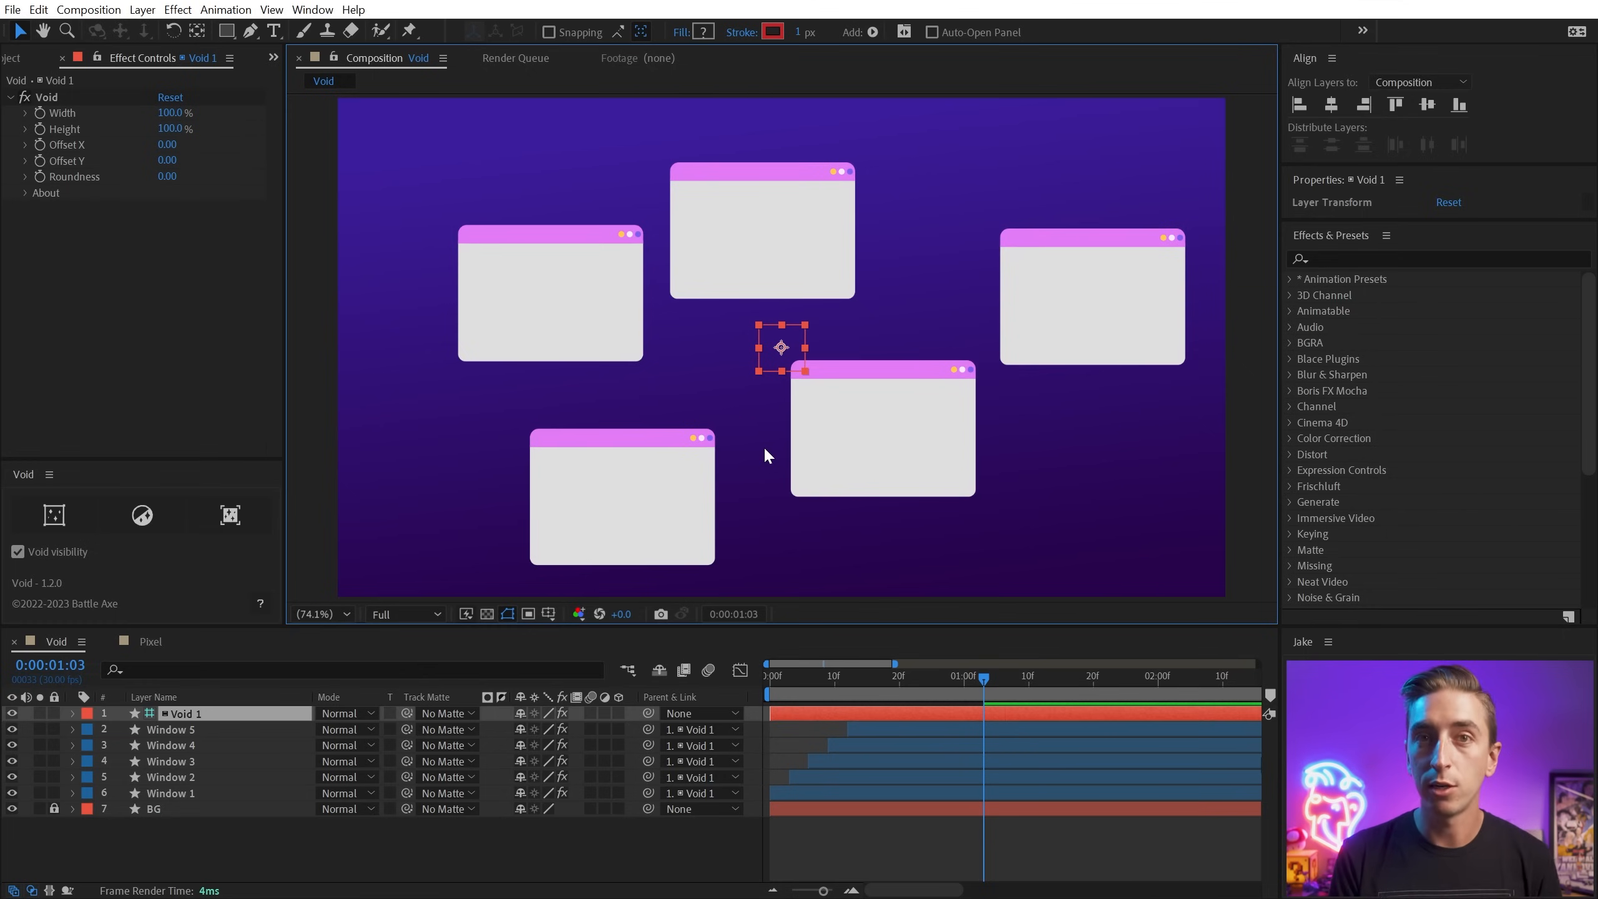
# Reveal Window 5's position properties and set its X Position to 0 to center it on the void.
pyautogui.click(943, 434)
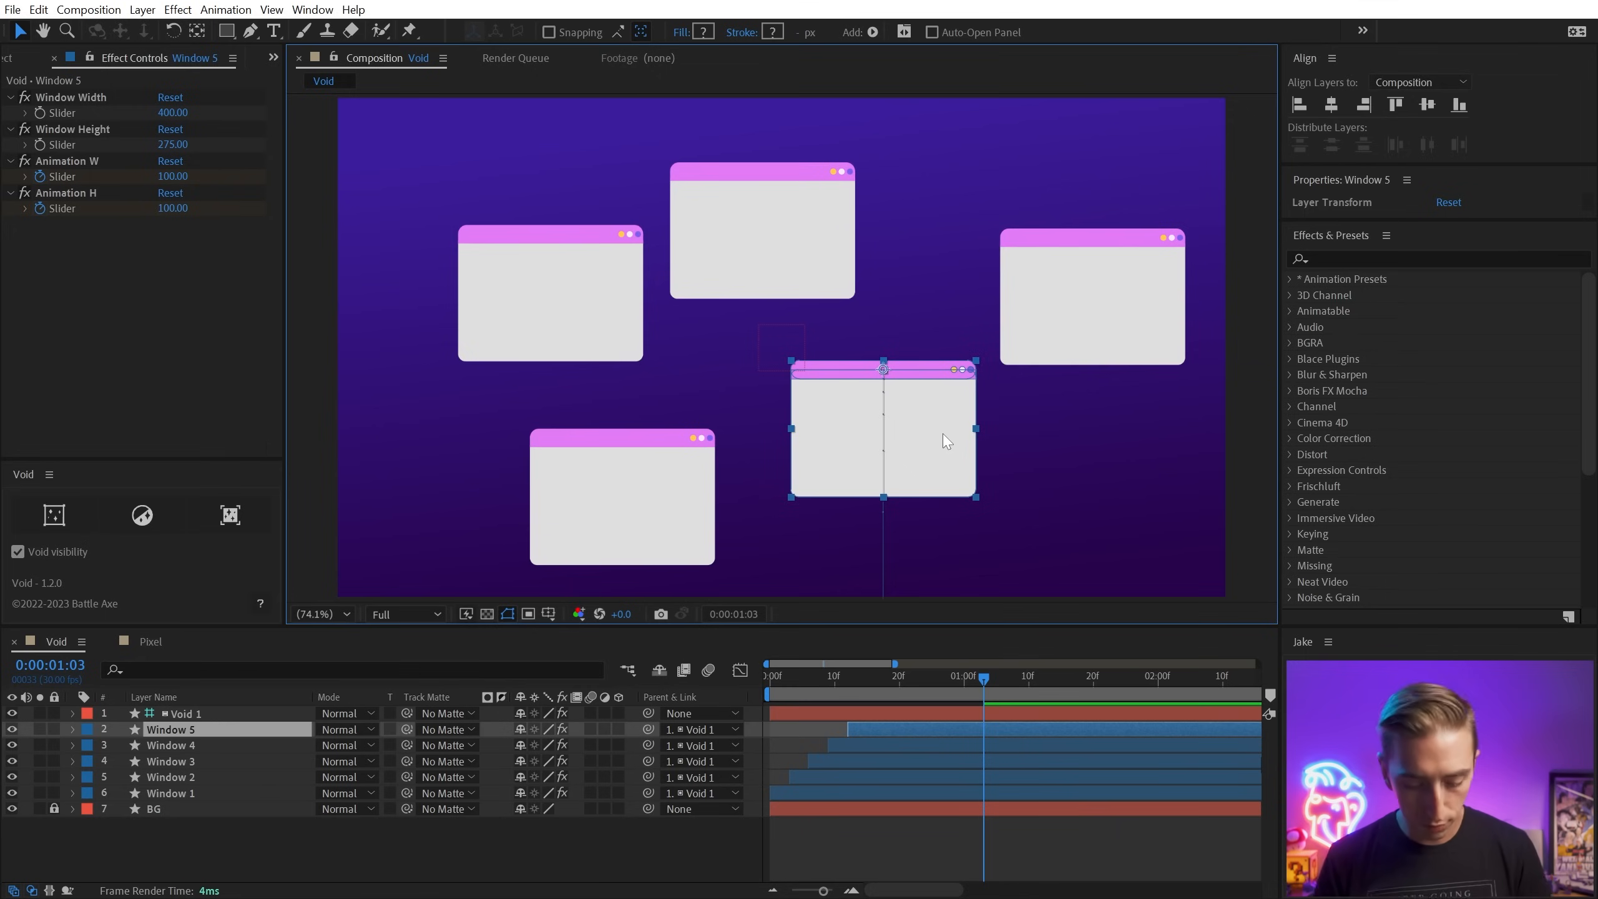
pyautogui.press('p')
pyautogui.click(542, 747)
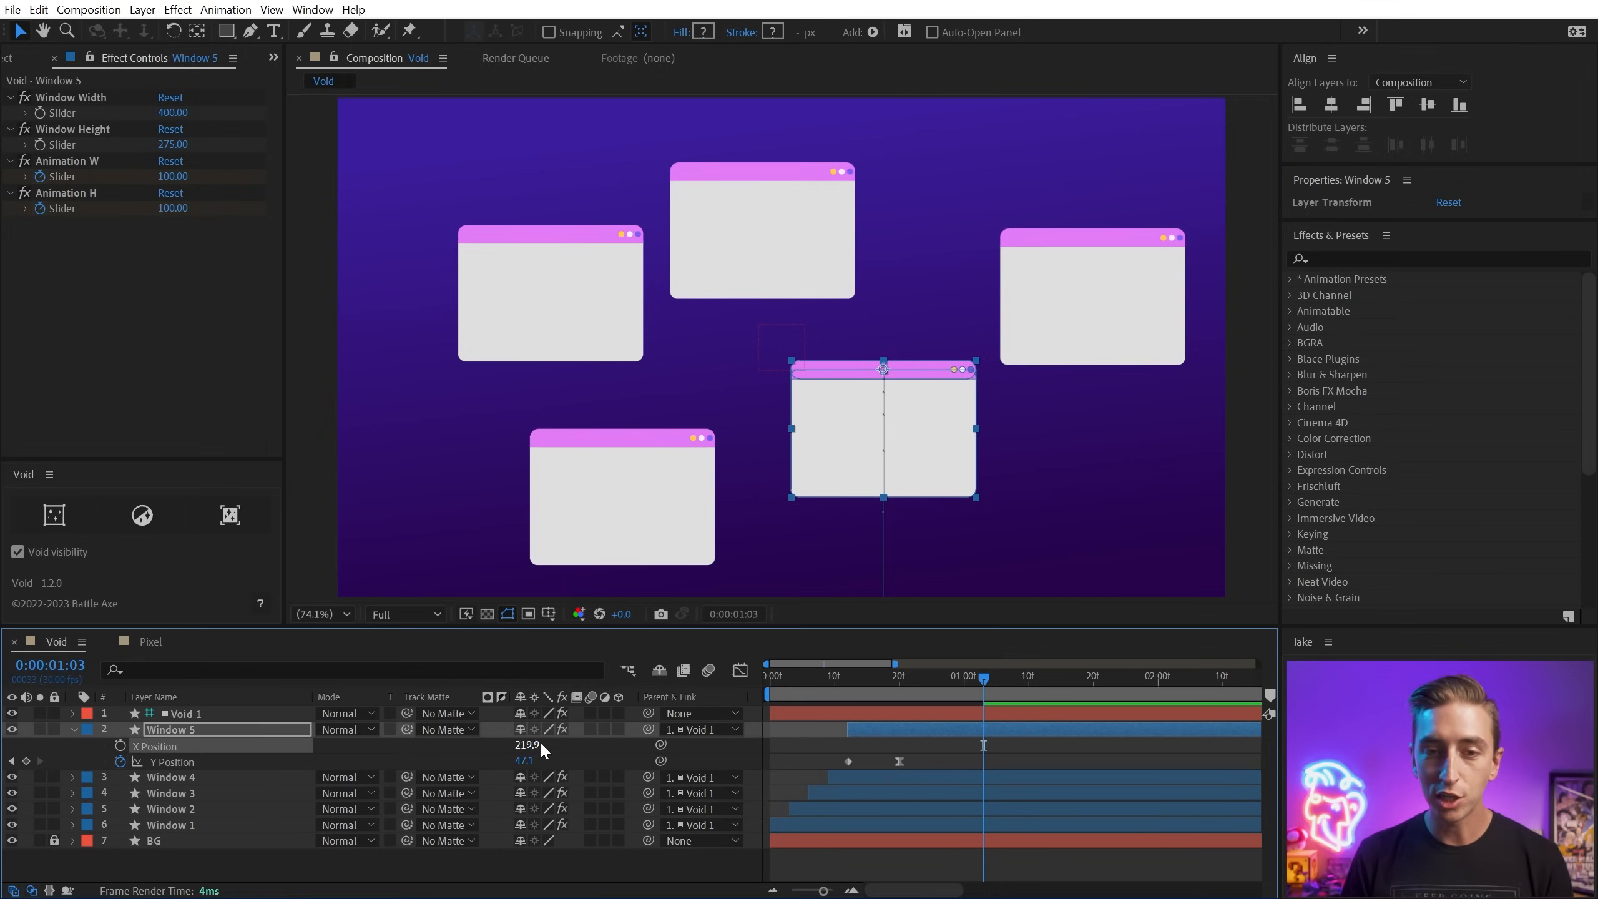
pyautogui.click(534, 746)
pyautogui.write('0')
pyautogui.press('Return')
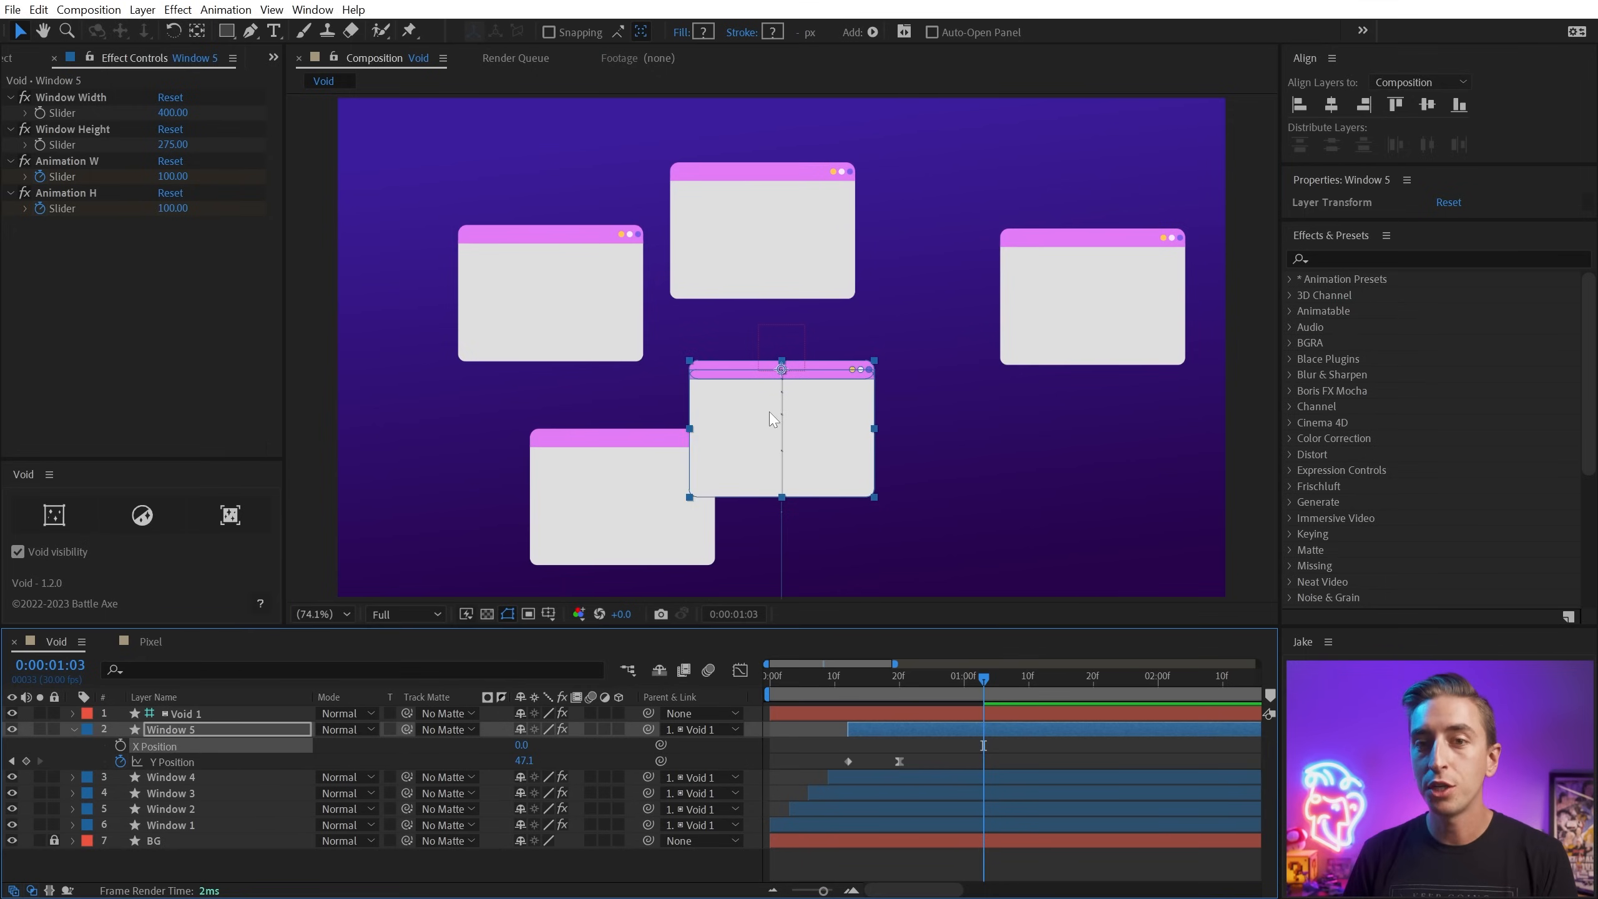
pyautogui.click(778, 350)
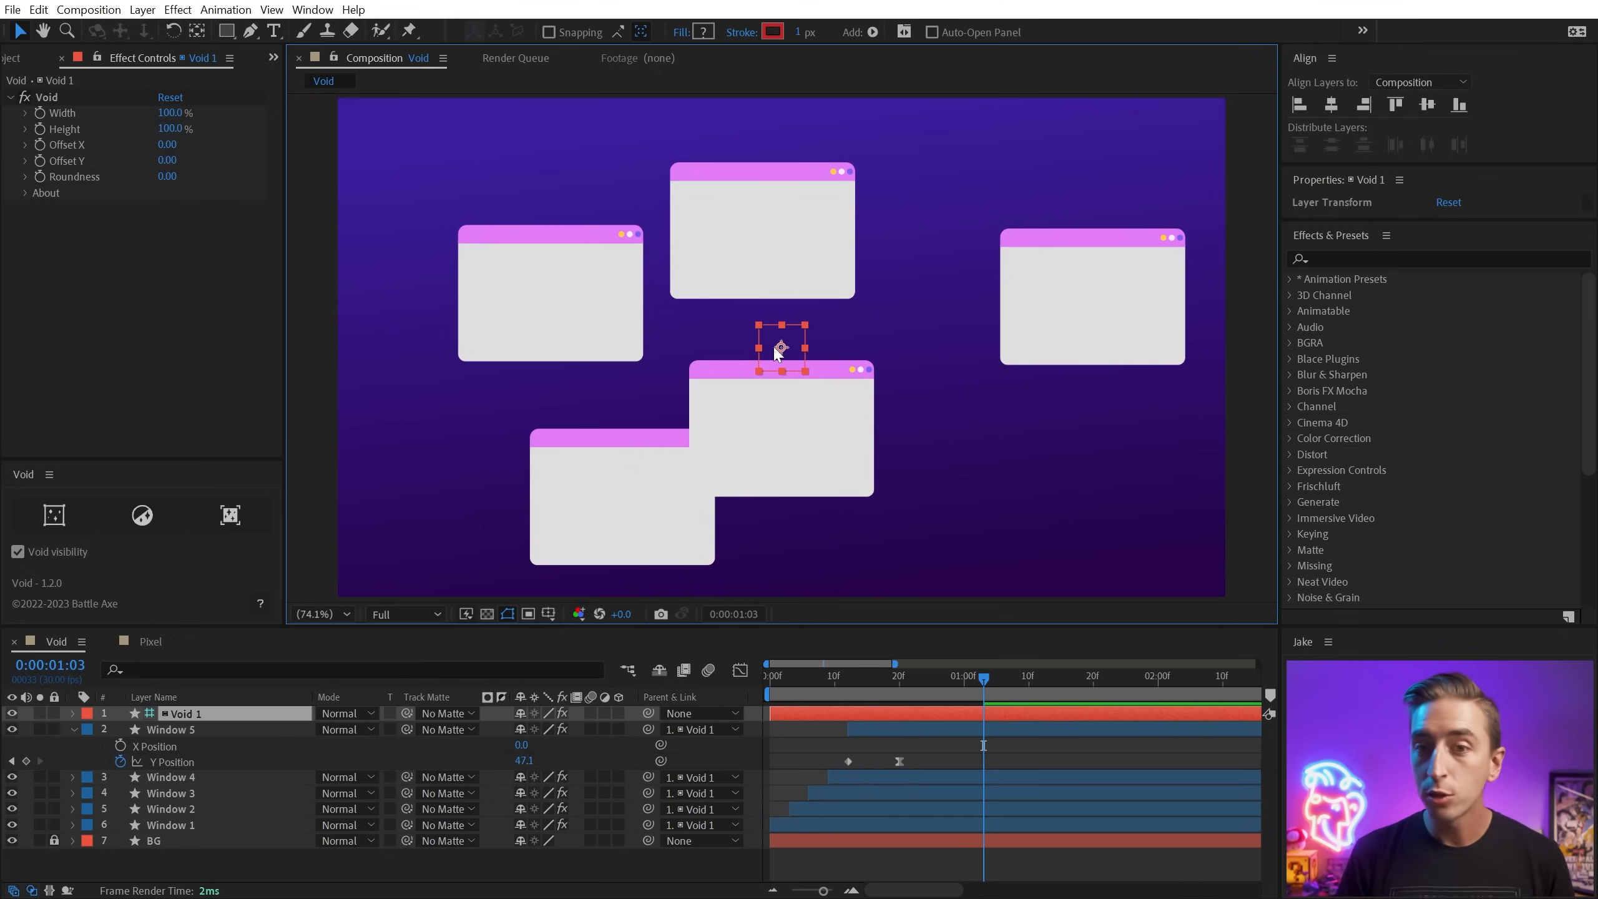
# Set Window 5's X Position to 300.
pyautogui.click(519, 744)
pyautogui.write('300')
pyautogui.press('Return')
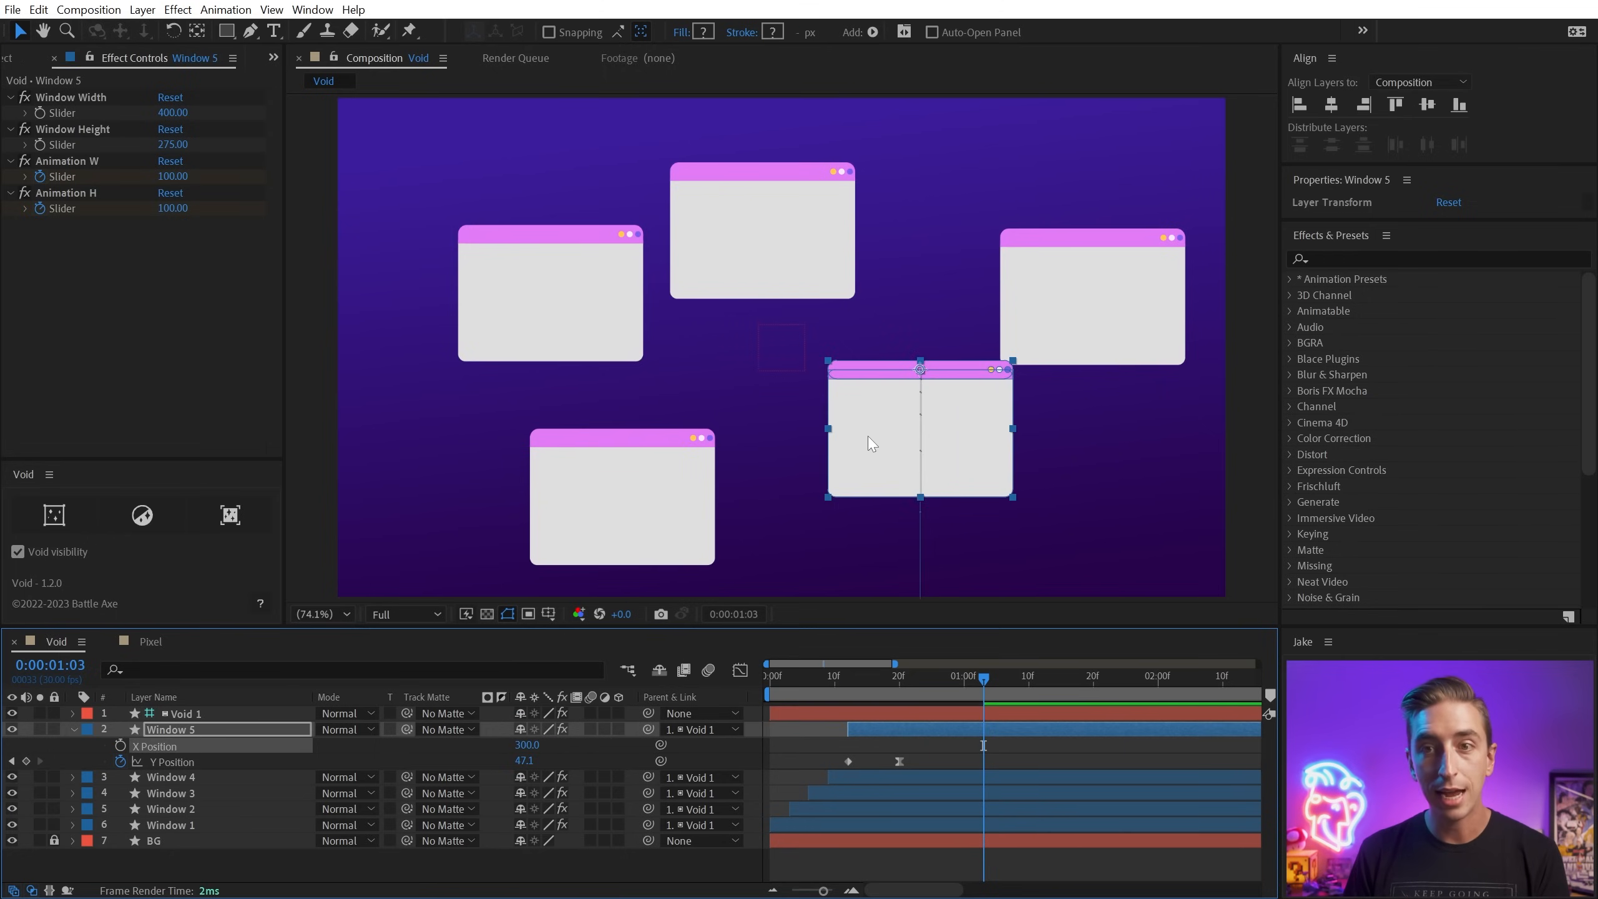
# Reveal Window 3's position properties and set its X Position to -300.
pyautogui.click(636, 484)
pyautogui.hotkey('shift', 'p')
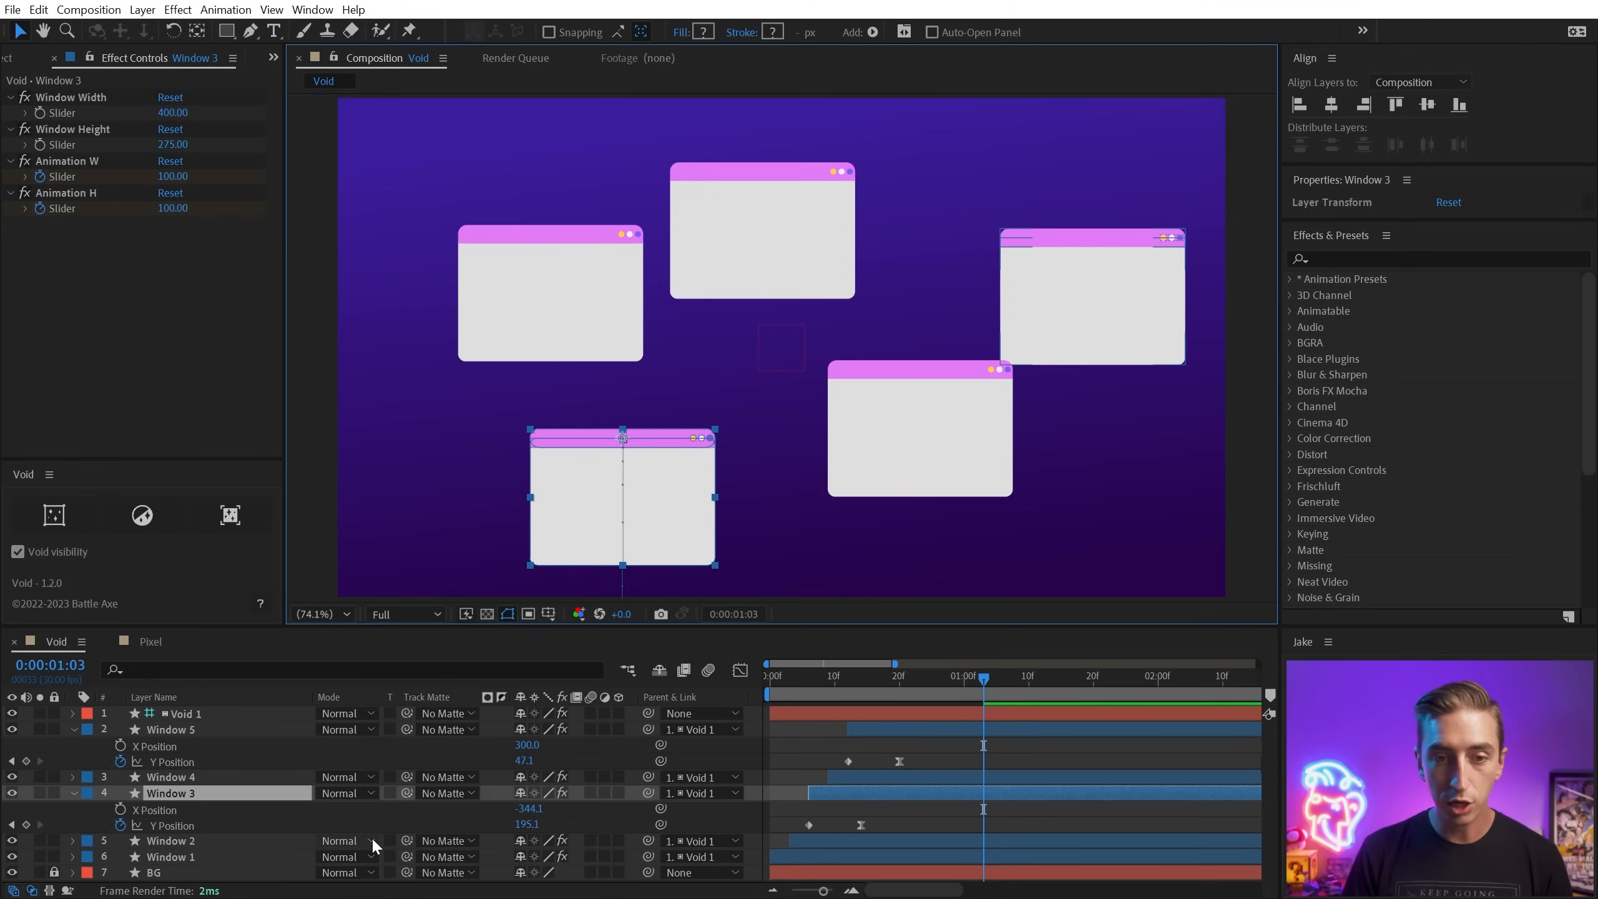
pyautogui.click(526, 809)
pyautogui.write('-300')
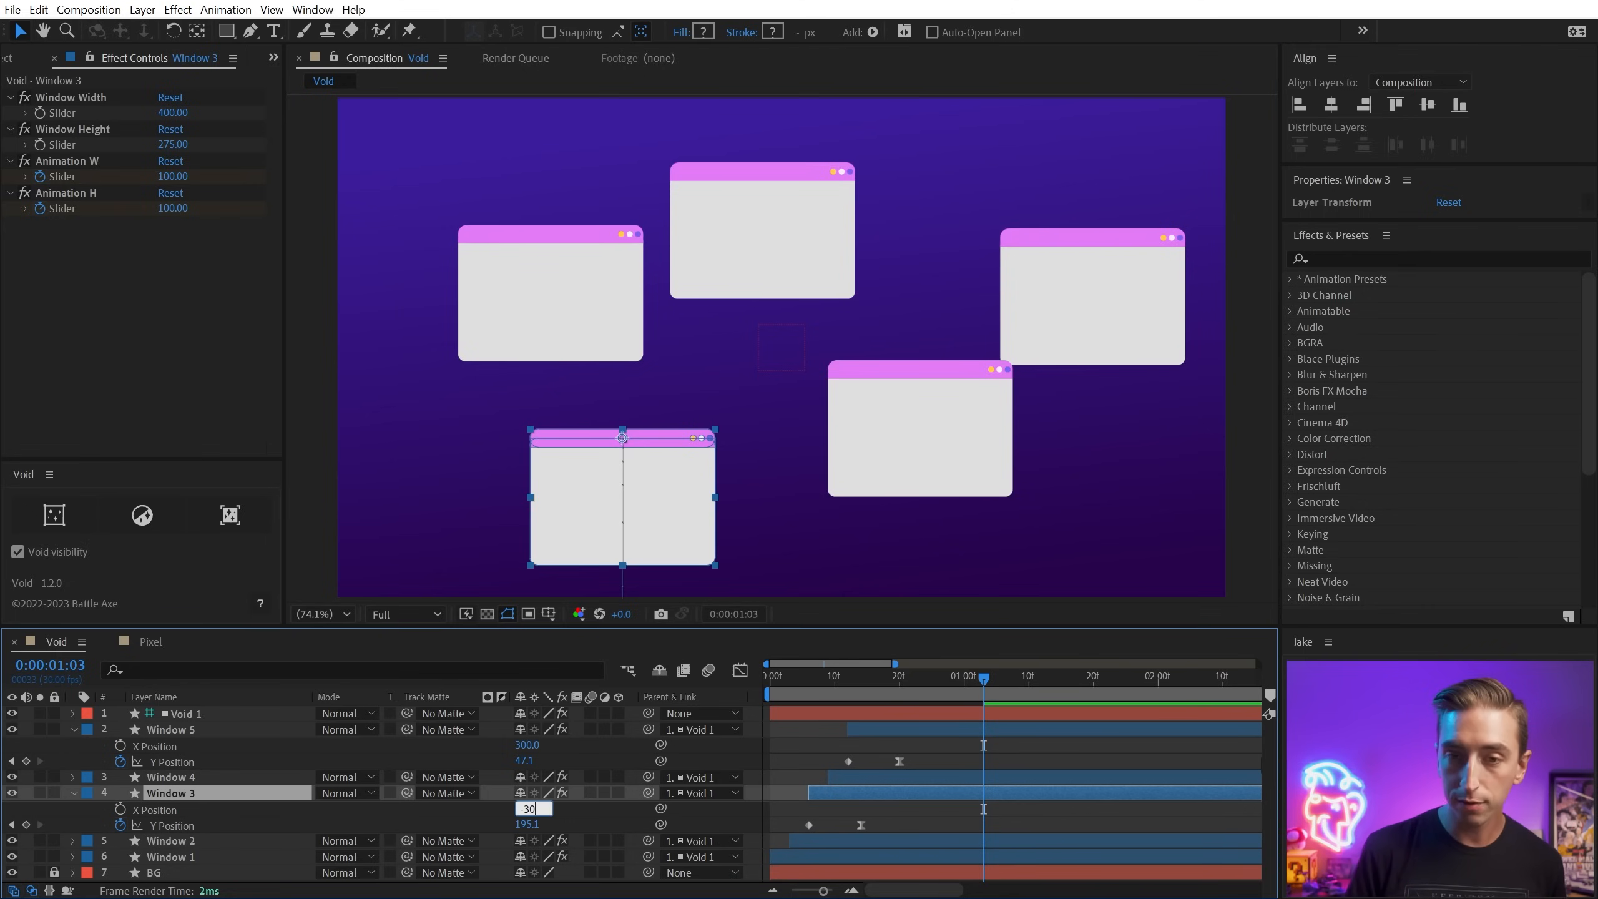
pyautogui.press('Return')
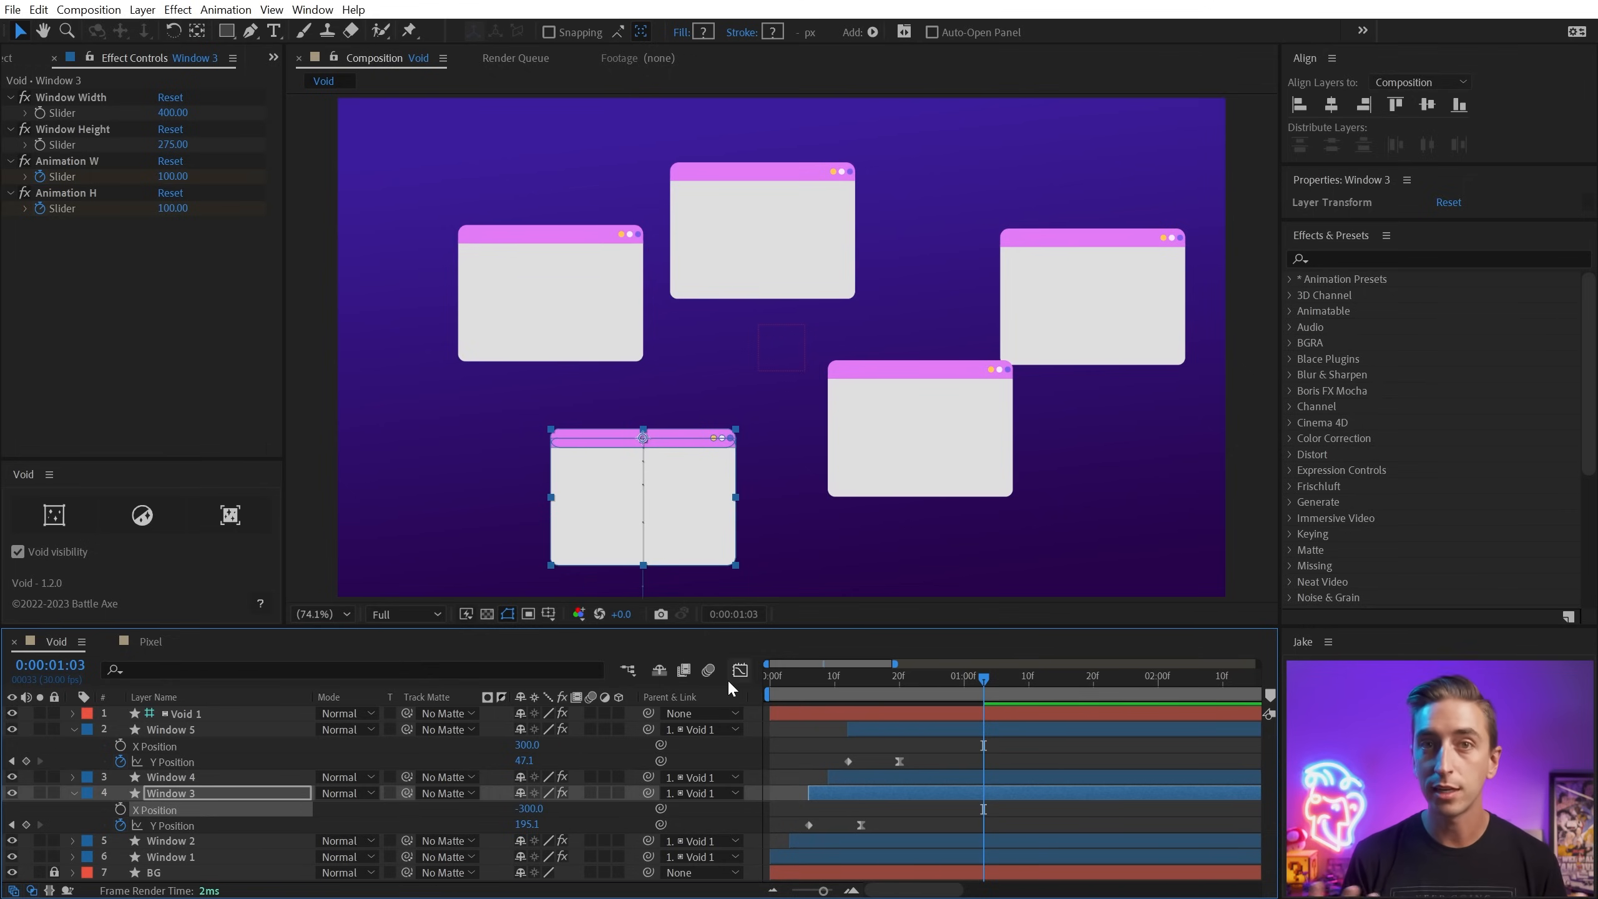
# Replace Void 1 with a new void parenting Windows 1, 3 and 4, and shift that group slightly up and left.
pyautogui.click(792, 351)
pyautogui.press('Delete')
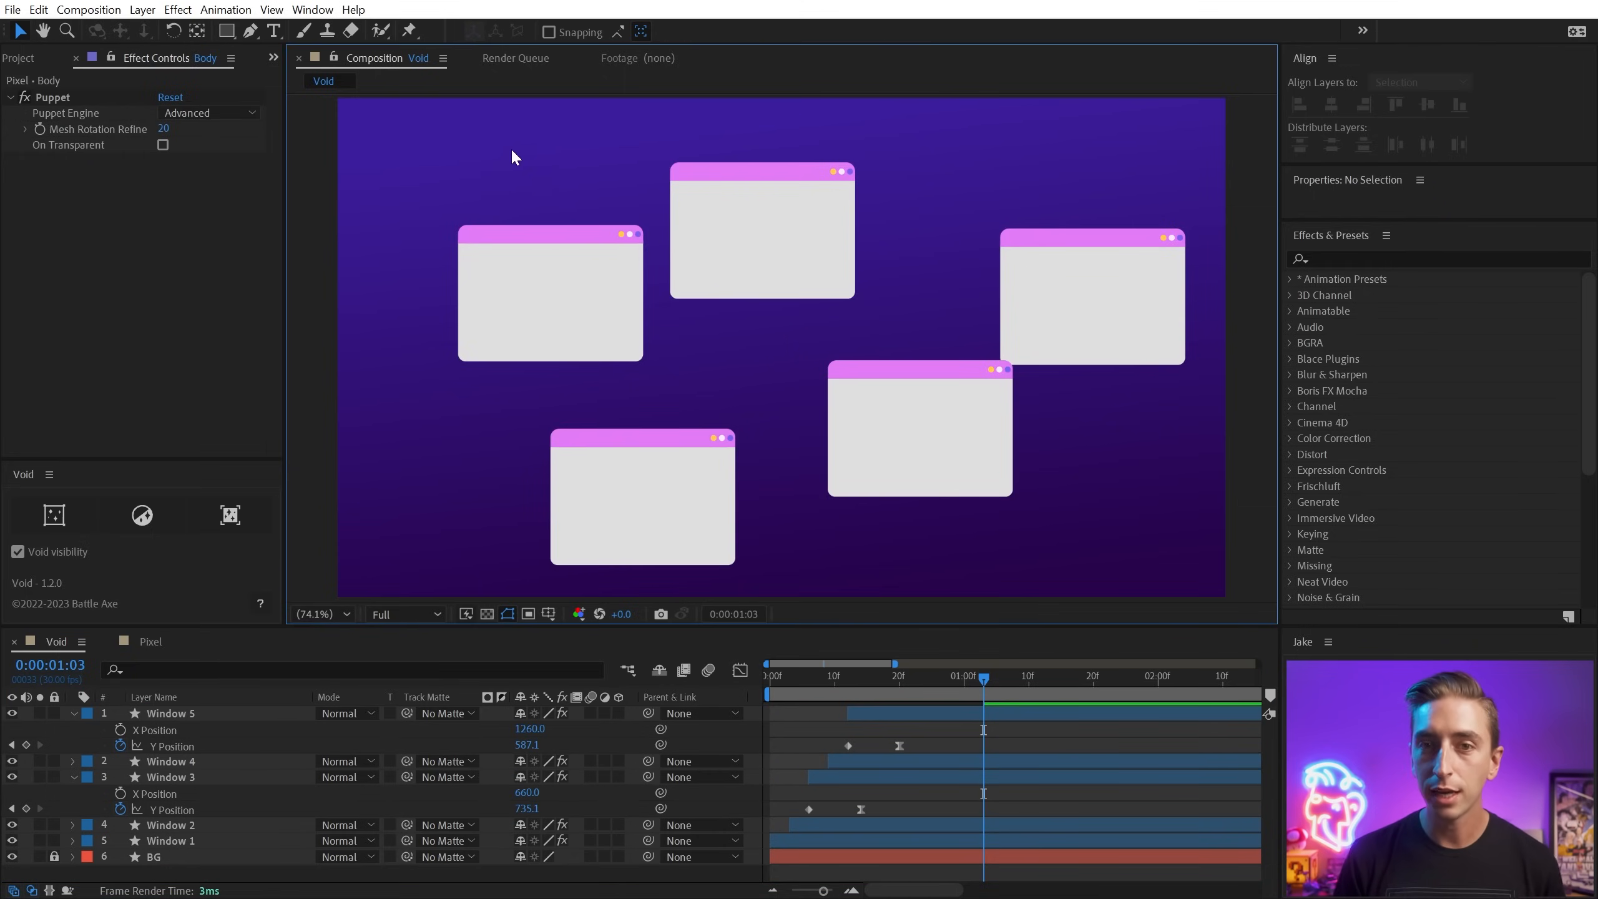
pyautogui.moveTo(511, 150); pyautogui.dragTo(714, 490)
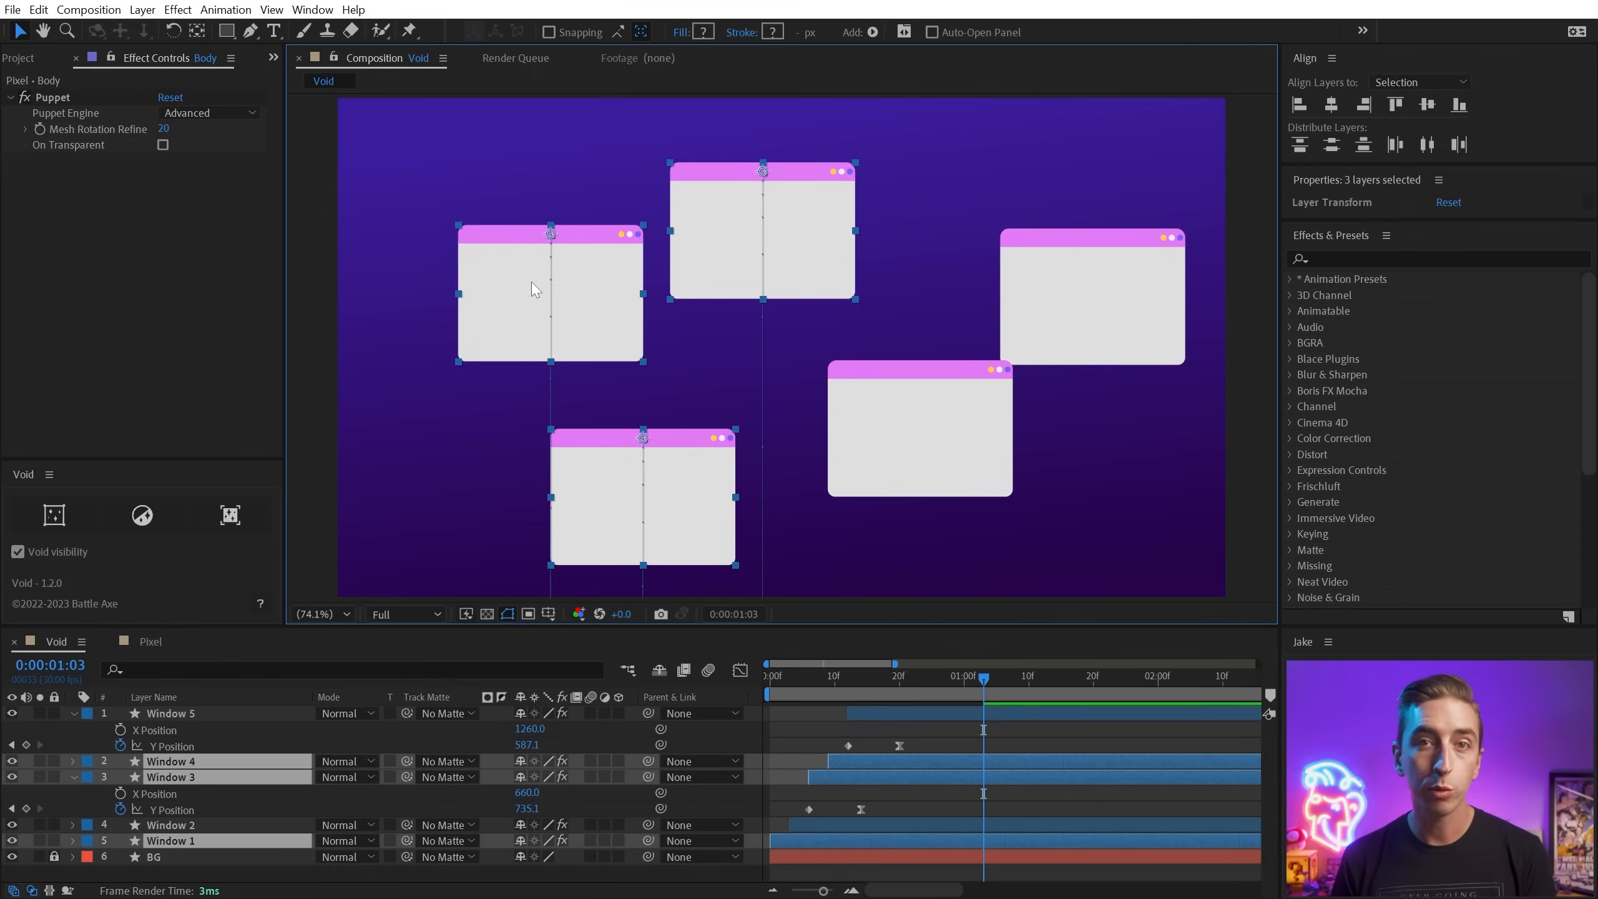
pyautogui.click(58, 513)
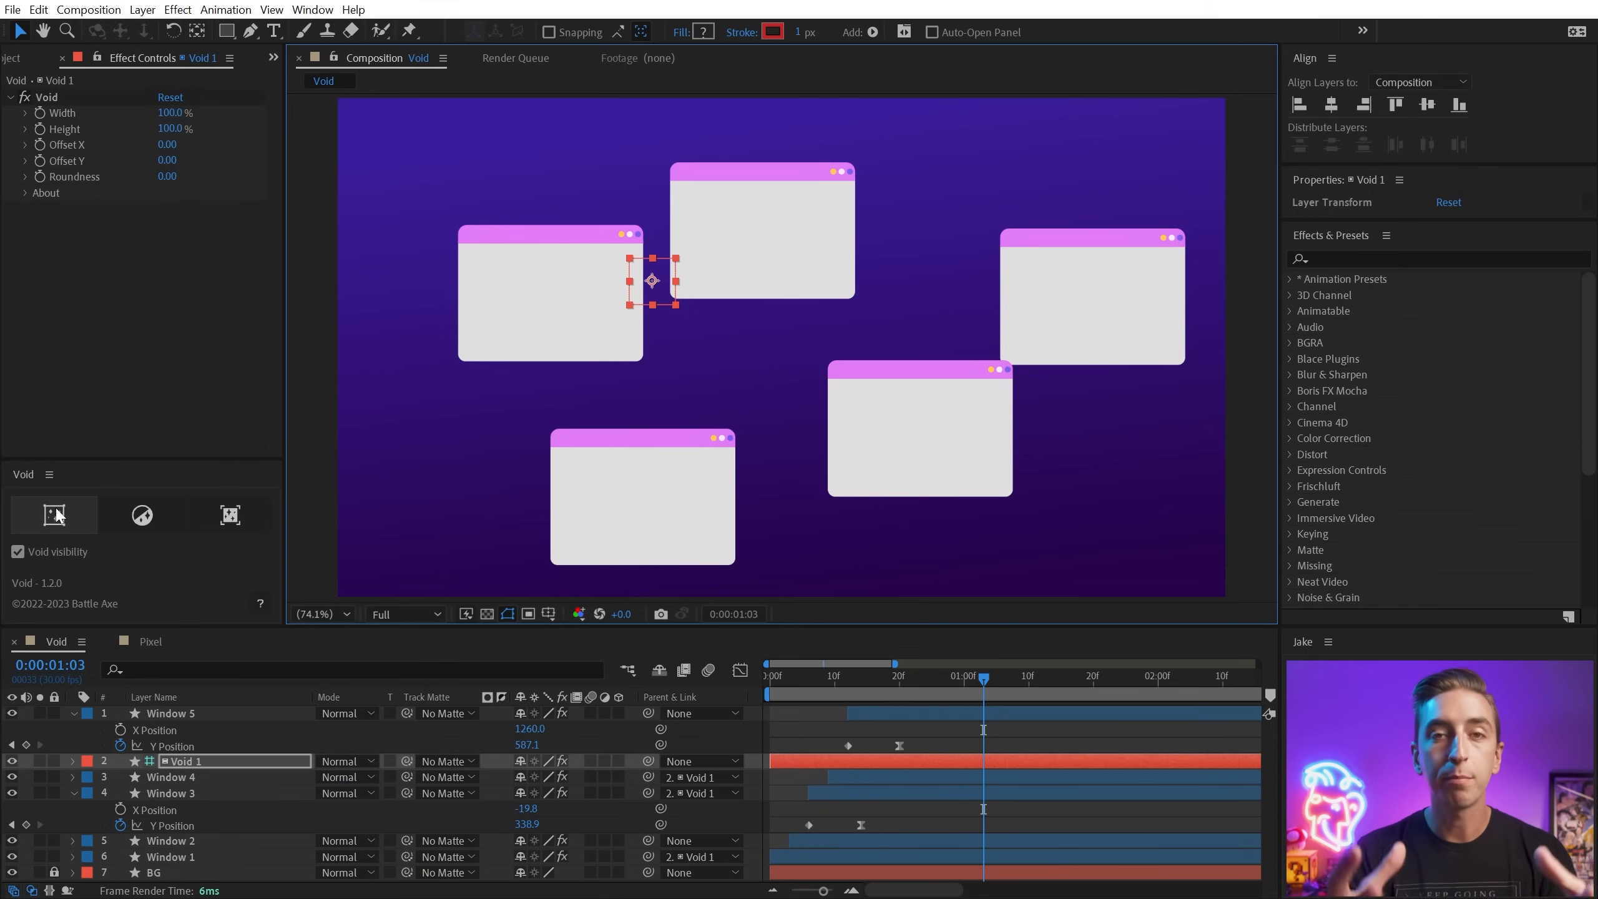
pyautogui.moveTo(643, 259)
pyautogui.mouseDown()
pyautogui.moveTo(669, 300)
pyautogui.moveTo(645, 268)
pyautogui.moveTo(651, 242)
pyautogui.moveTo(626, 246)
pyautogui.mouseUp()
pyautogui.click(720, 336)
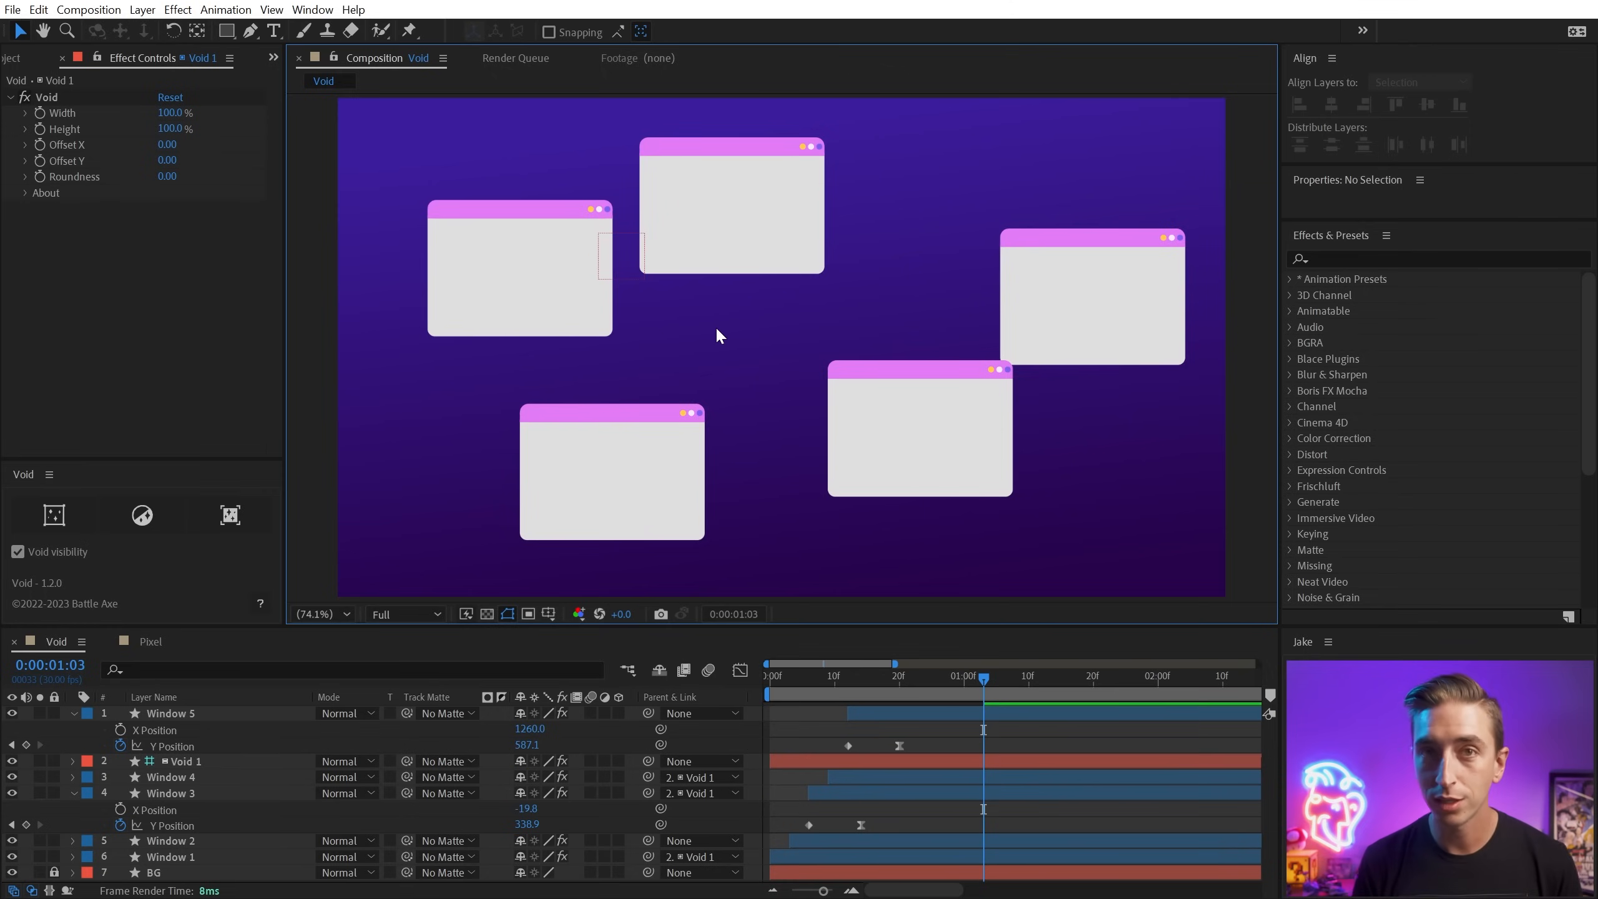
# Parent Void 1, Window 5 and Window 2 to a second new void.
pyautogui.click(639, 258)
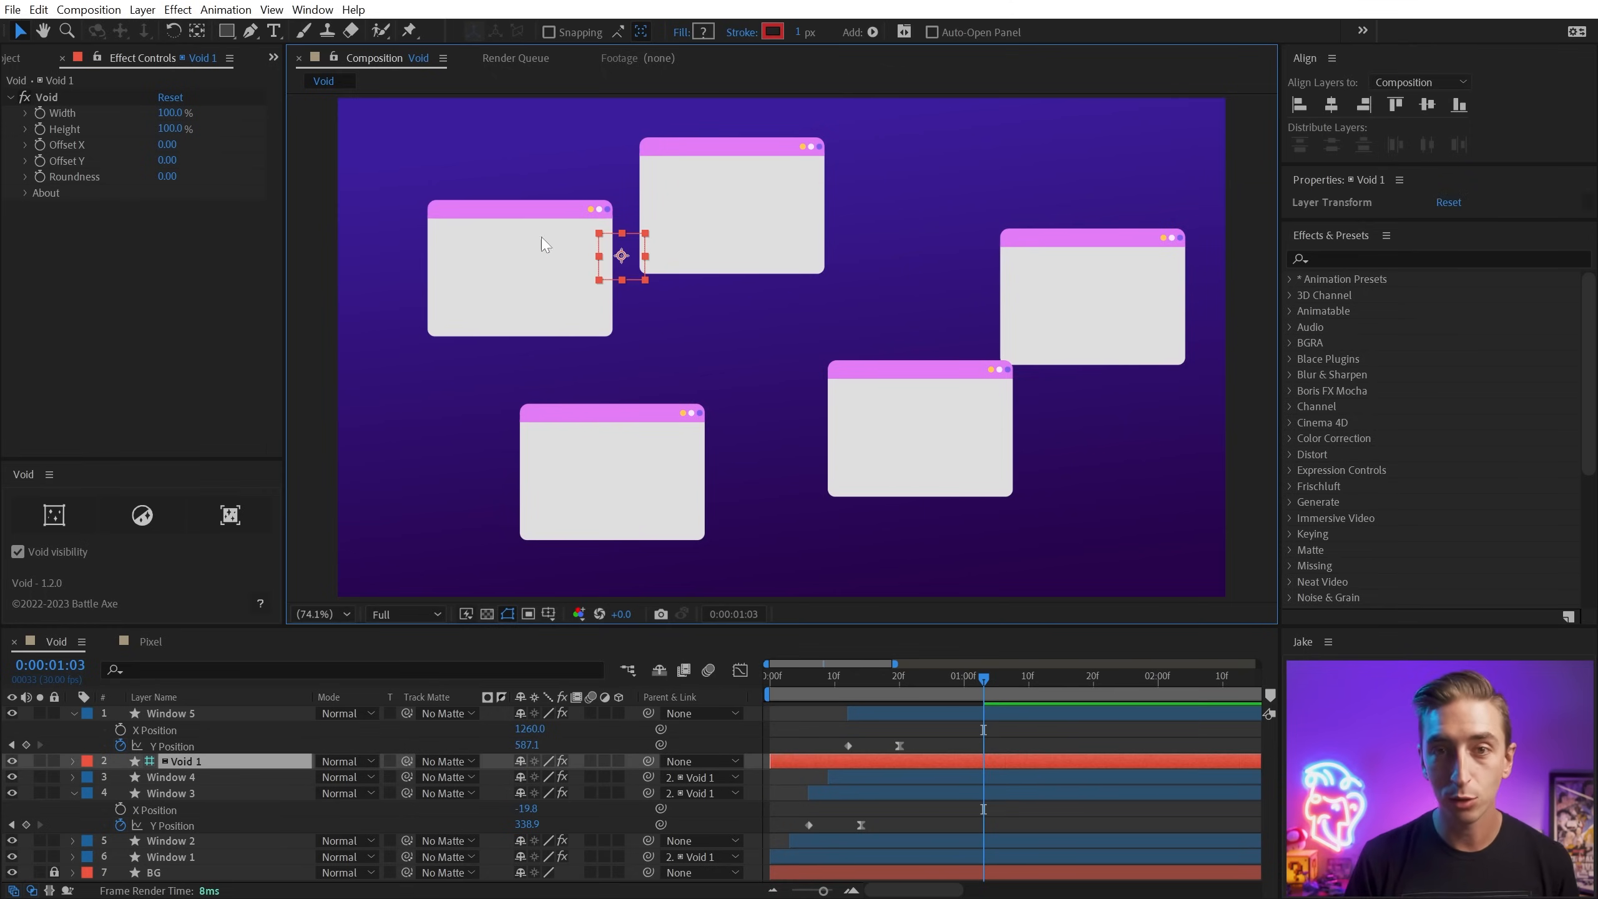
pyautogui.keyDown('shift'); pyautogui.click(921, 446); pyautogui.keyUp('shift')
pyautogui.keyDown('shift'); pyautogui.click(1138, 289); pyautogui.keyUp('shift')
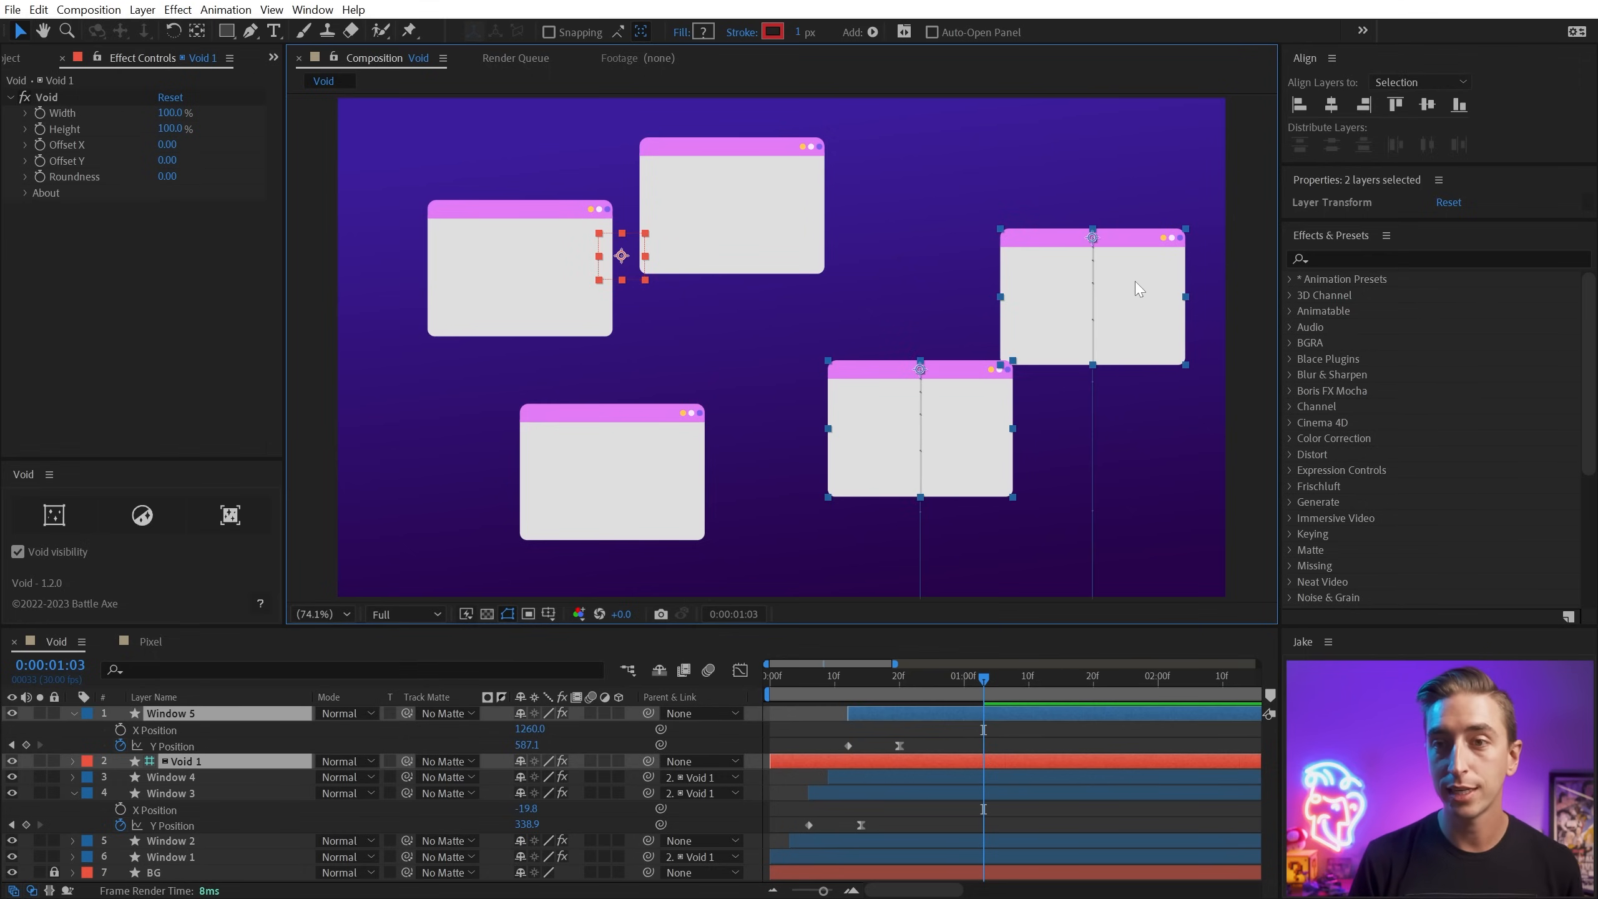
pyautogui.click(54, 515)
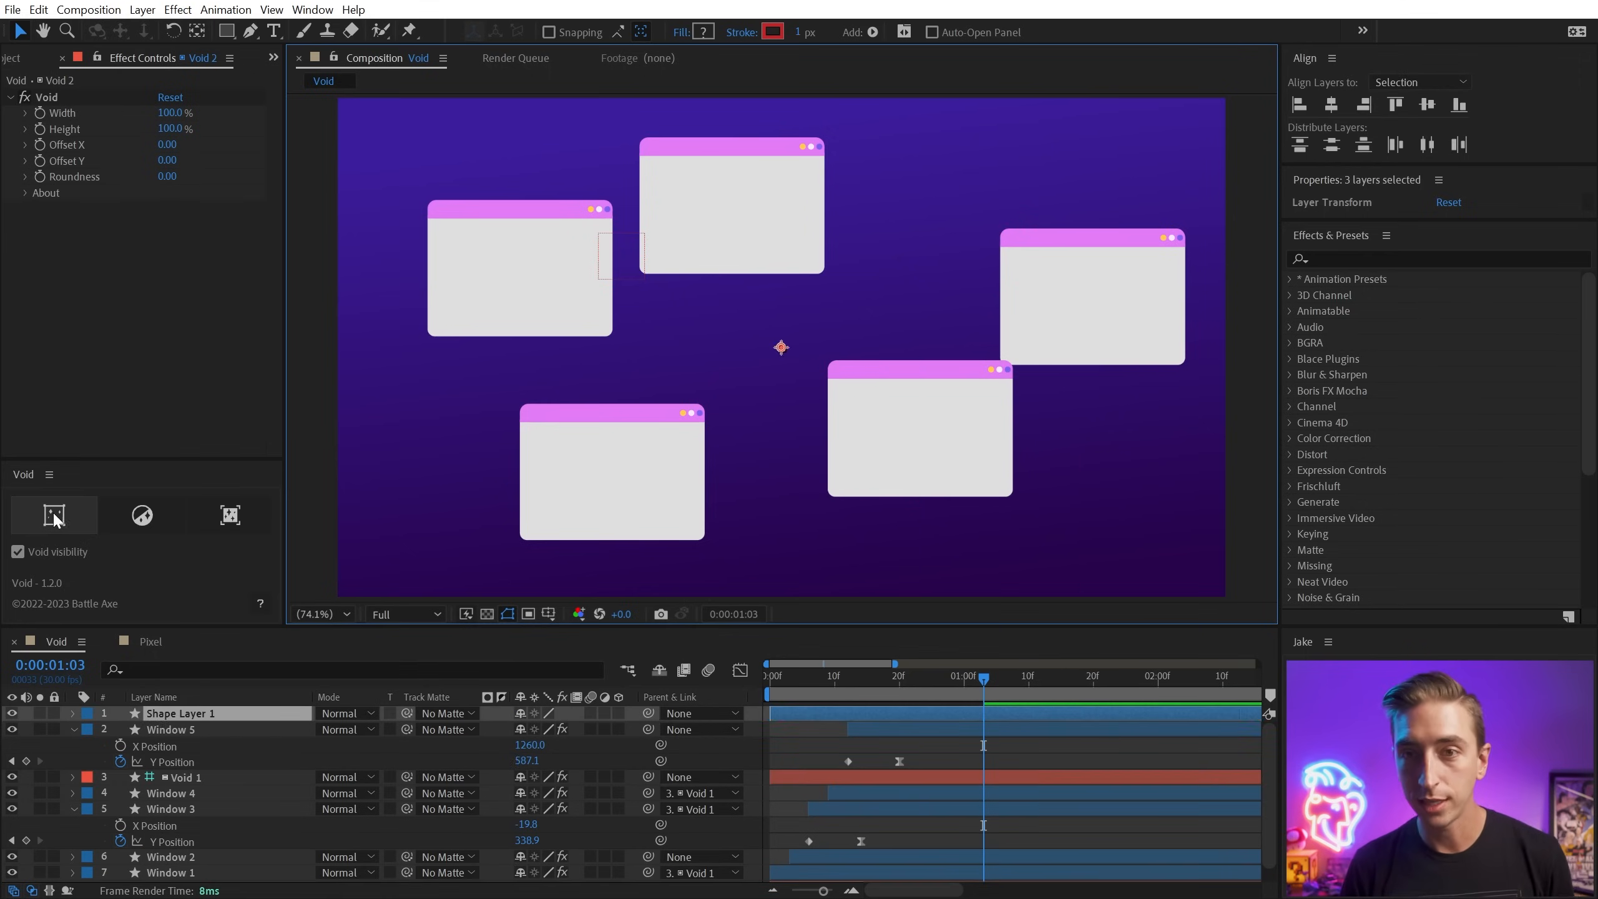
# Shift all five windows together by moving Void 2 down-right and back up-left.
pyautogui.moveTo(876, 293); pyautogui.dragTo(884, 327)
pyautogui.click(614, 278)
pyautogui.click(887, 434)
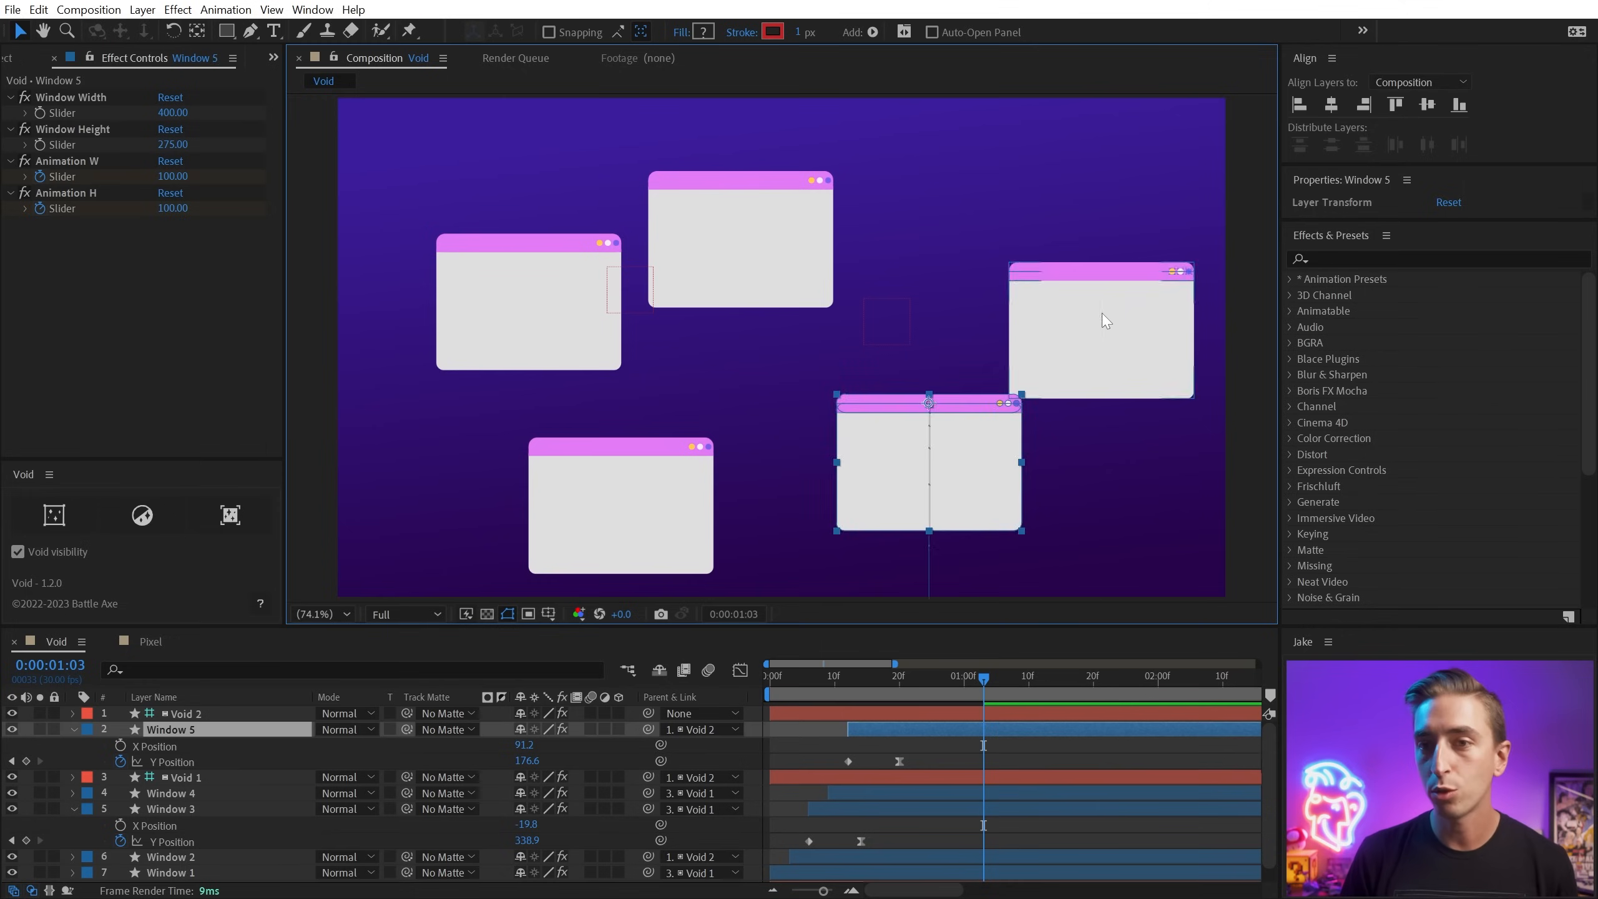
pyautogui.moveTo(887, 324)
pyautogui.mouseDown()
pyautogui.moveTo(904, 292)
pyautogui.moveTo(870, 299)
pyautogui.mouseUp()
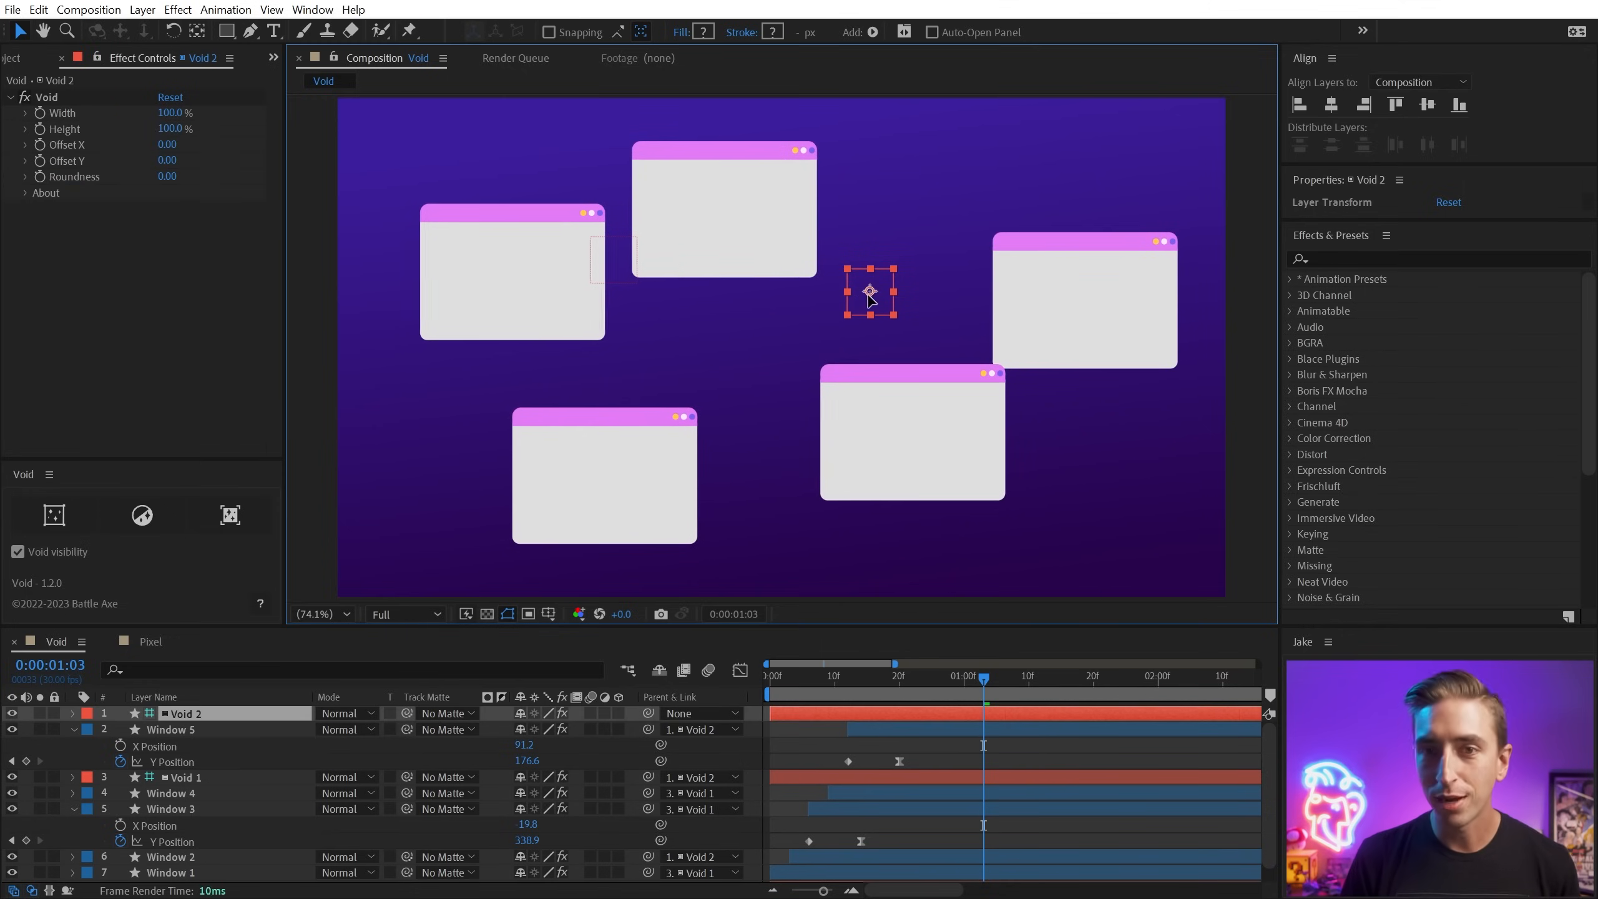
# Delete Void 2 and Void 1, leaving the five windows without parents.
pyautogui.press('Delete')
pyautogui.click(609, 260)
pyautogui.press('Delete')
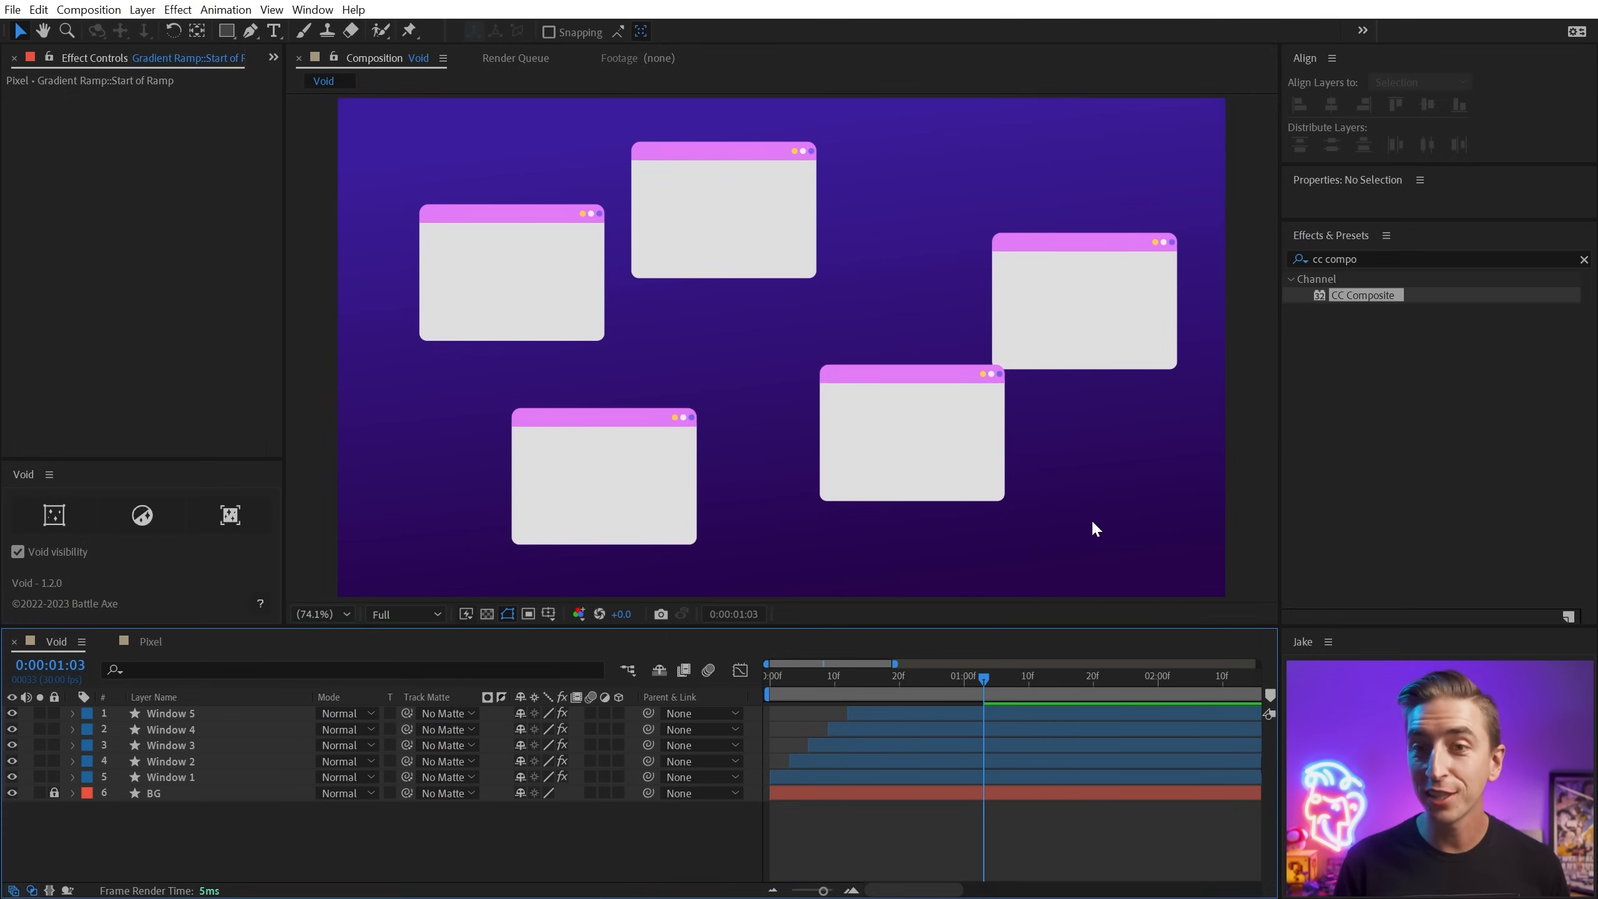
# Try to create a separate void for each of the five unrotated windows.
pyautogui.moveTo(1091, 520); pyautogui.dragTo(418, 179)
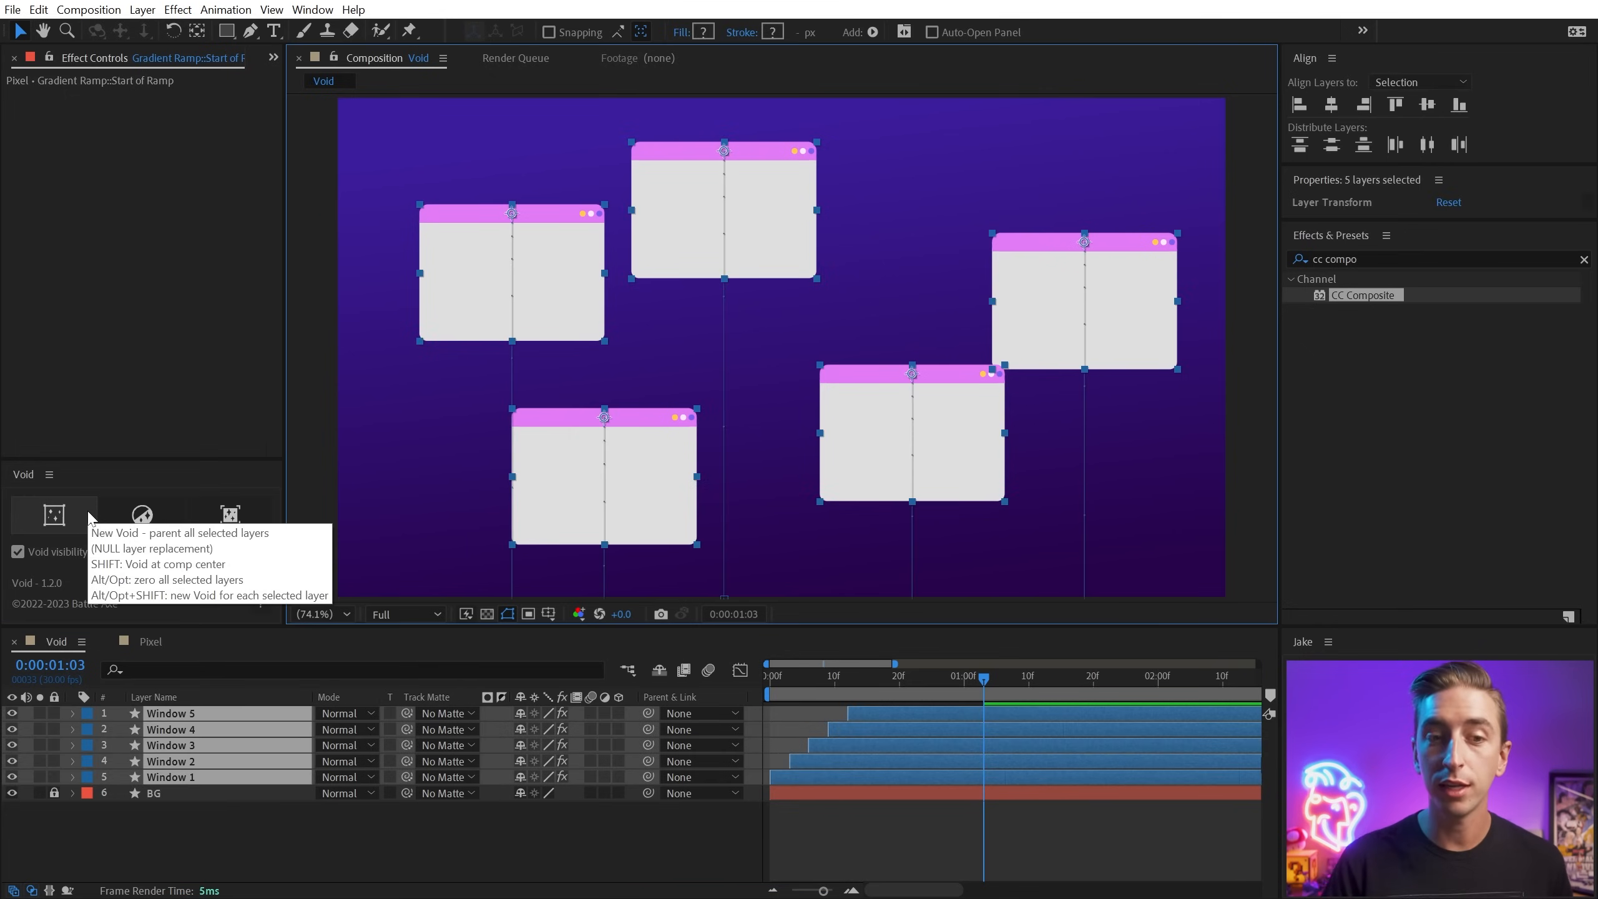
pyautogui.keyDown('alt'); pyautogui.keyDown('shift'); pyautogui.click(54, 515); pyautogui.keyUp('shift'); pyautogui.keyUp('alt')
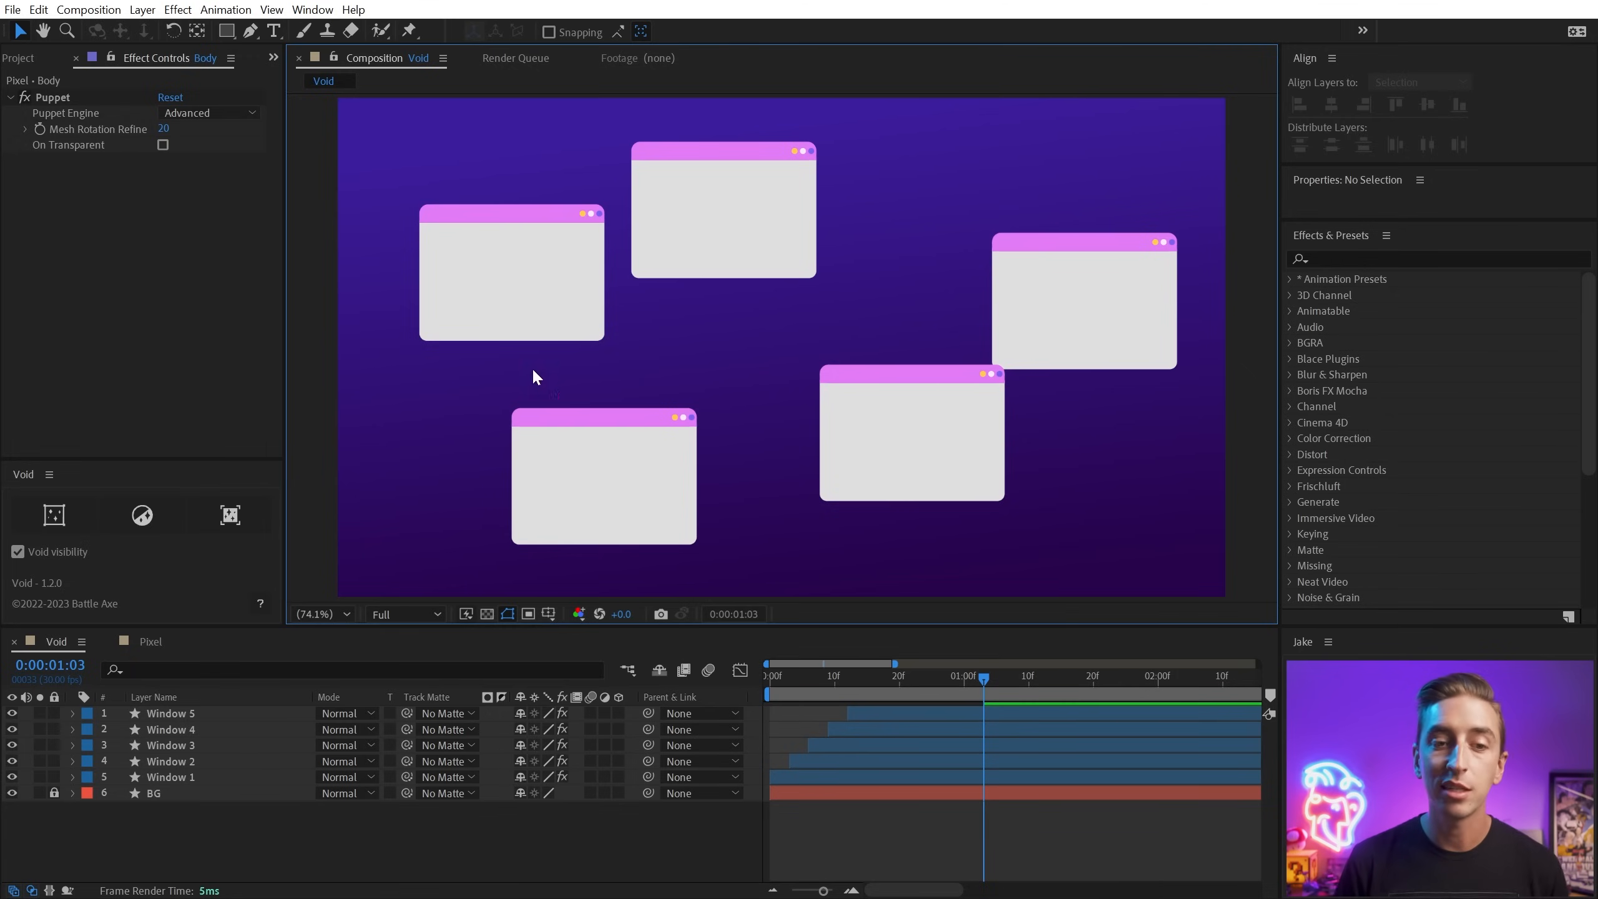
# Rotate each of the five windows by a different amount, with Window 5 at about -10.3° and Window 4 at about 14.9°.
pyautogui.click(577, 310)
pyautogui.press('w')
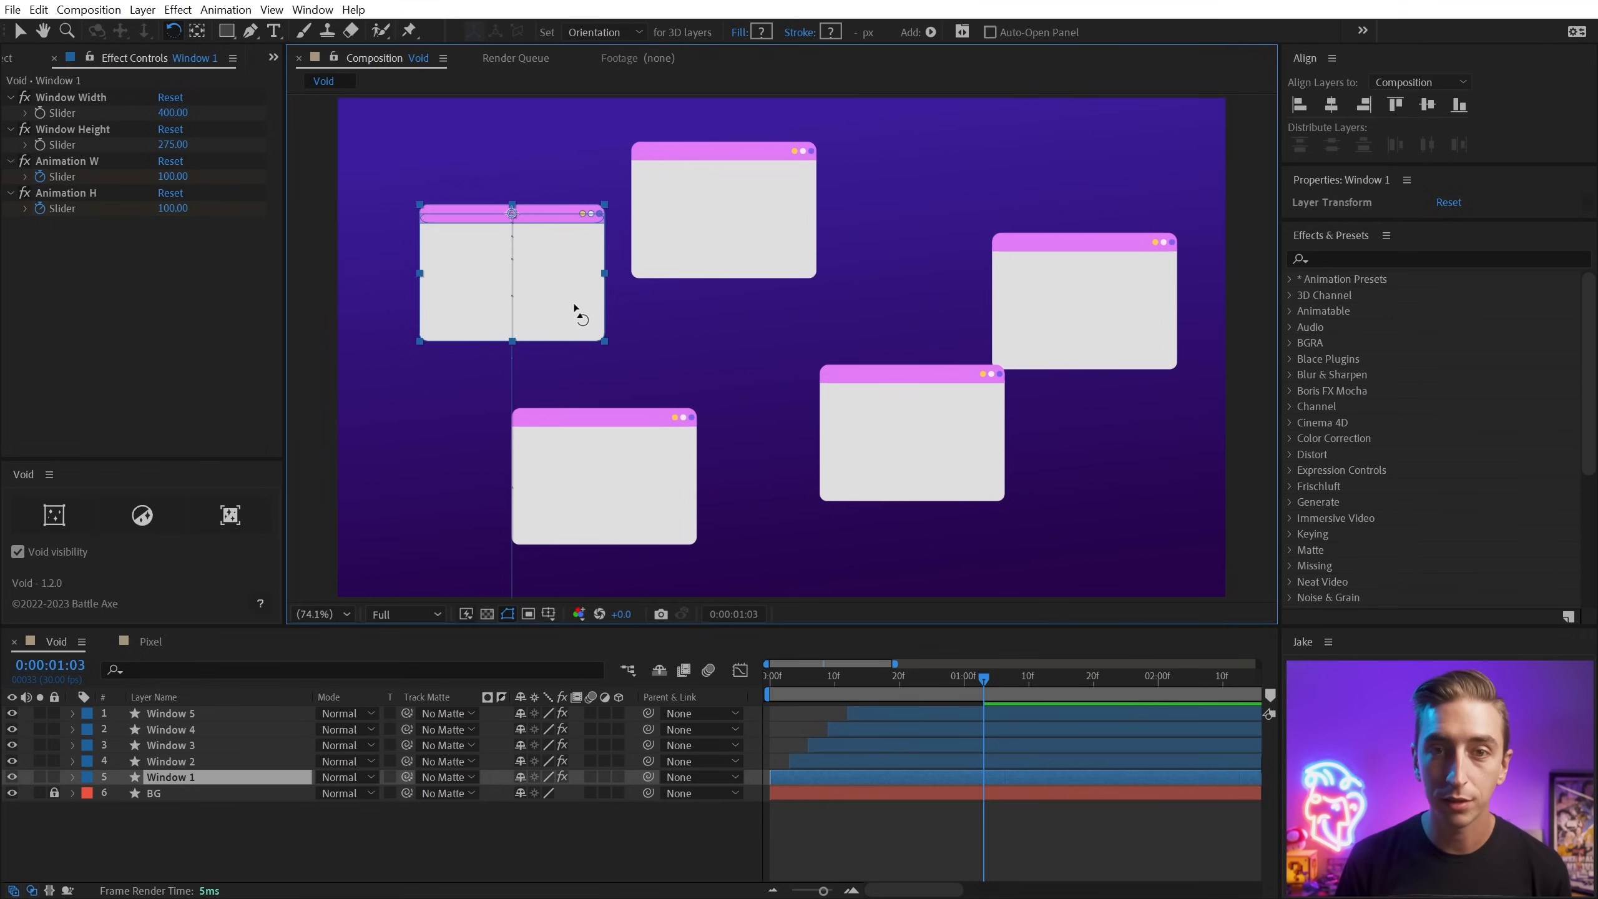
pyautogui.moveTo(577, 311); pyautogui.dragTo(609, 285)
pyautogui.moveTo(763, 241); pyautogui.dragTo(749, 250)
pyautogui.moveTo(935, 472); pyautogui.dragTo(953, 465)
pyautogui.moveTo(1131, 315); pyautogui.dragTo(1151, 299)
pyautogui.moveTo(655, 511); pyautogui.dragTo(671, 486)
# Scale Window 5 up to about 119.6% and Window 4 to about 111.6%, and scale Windows 1, 2 and 3 down.
pyautogui.press('v')
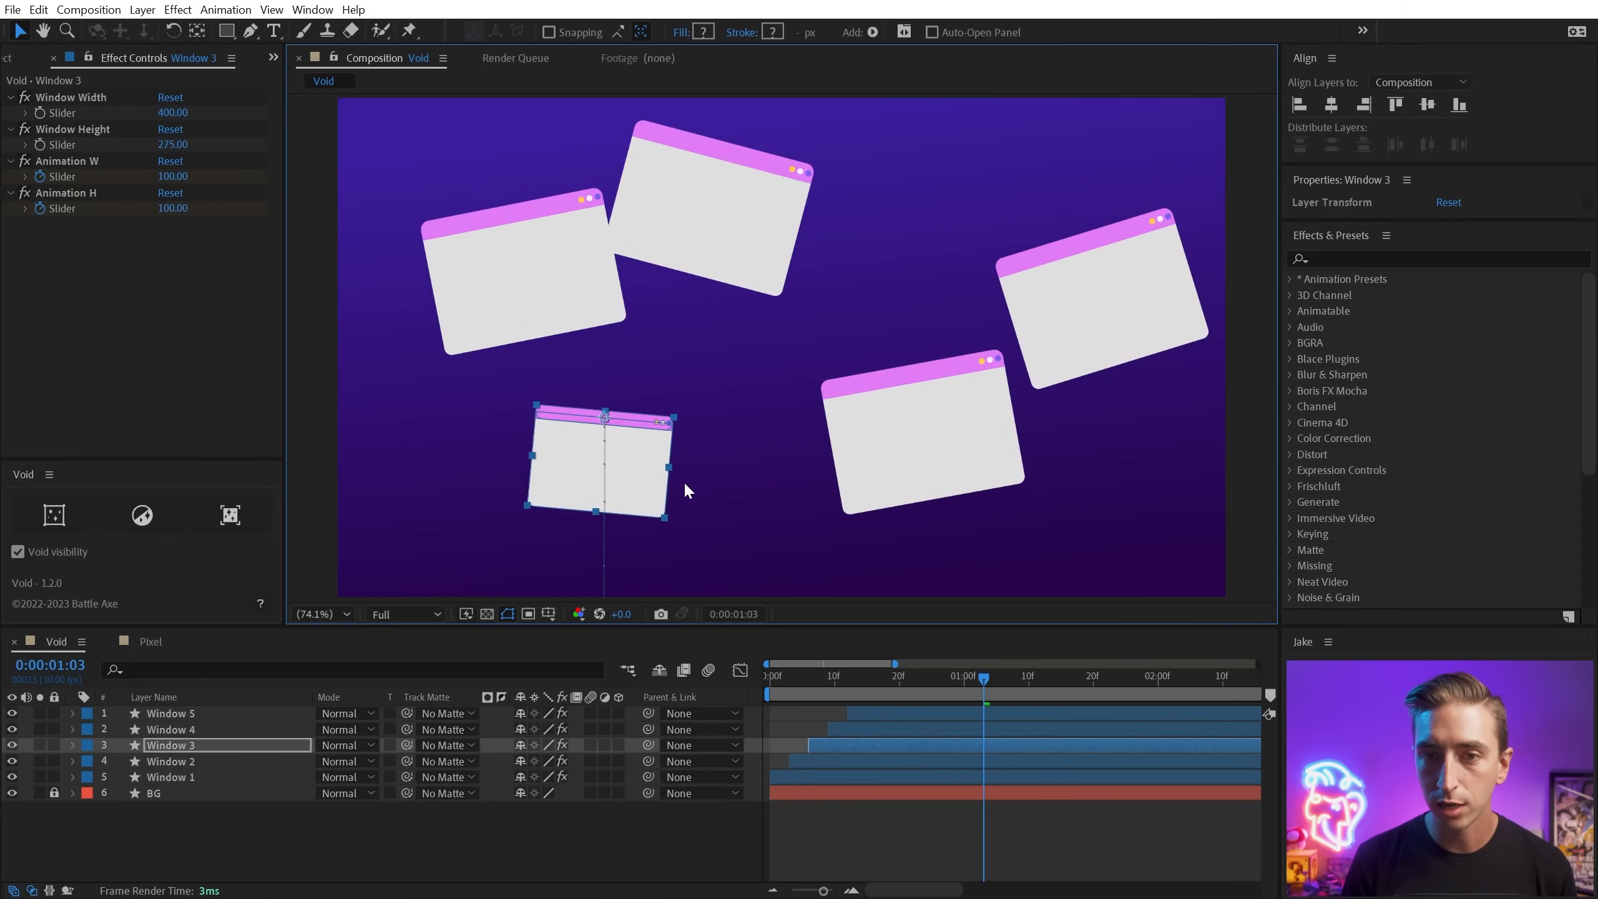
pyautogui.click(918, 492)
pyautogui.click(1126, 350)
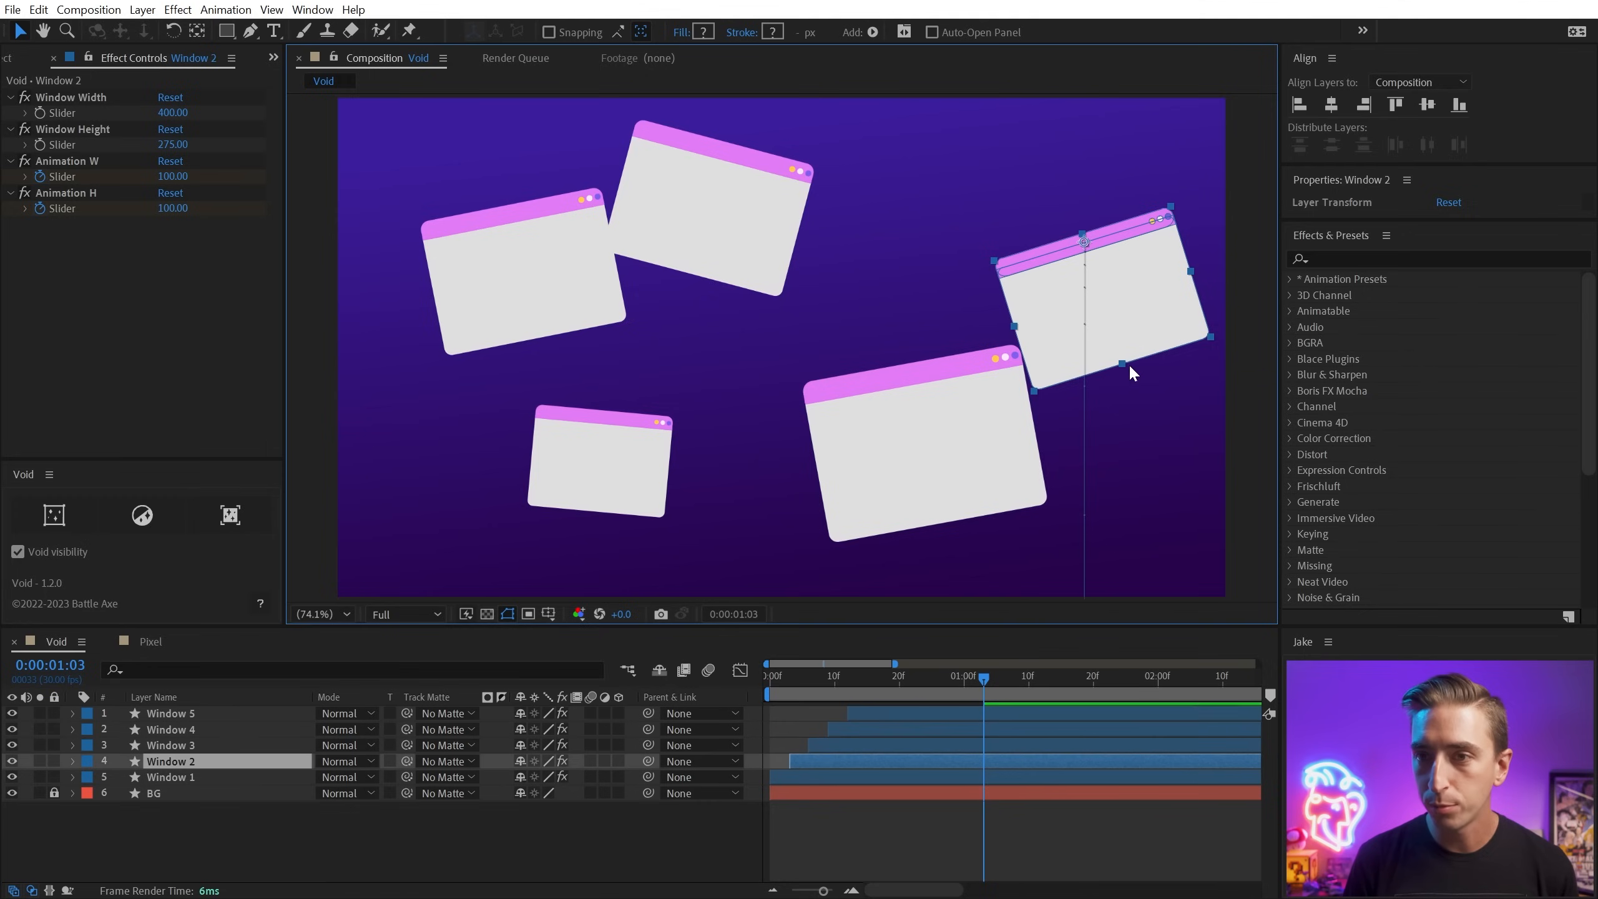
pyautogui.moveTo(1128, 364); pyautogui.dragTo(1116, 344)
pyautogui.click(717, 216)
pyautogui.moveTo(781, 294); pyautogui.dragTo(787, 306)
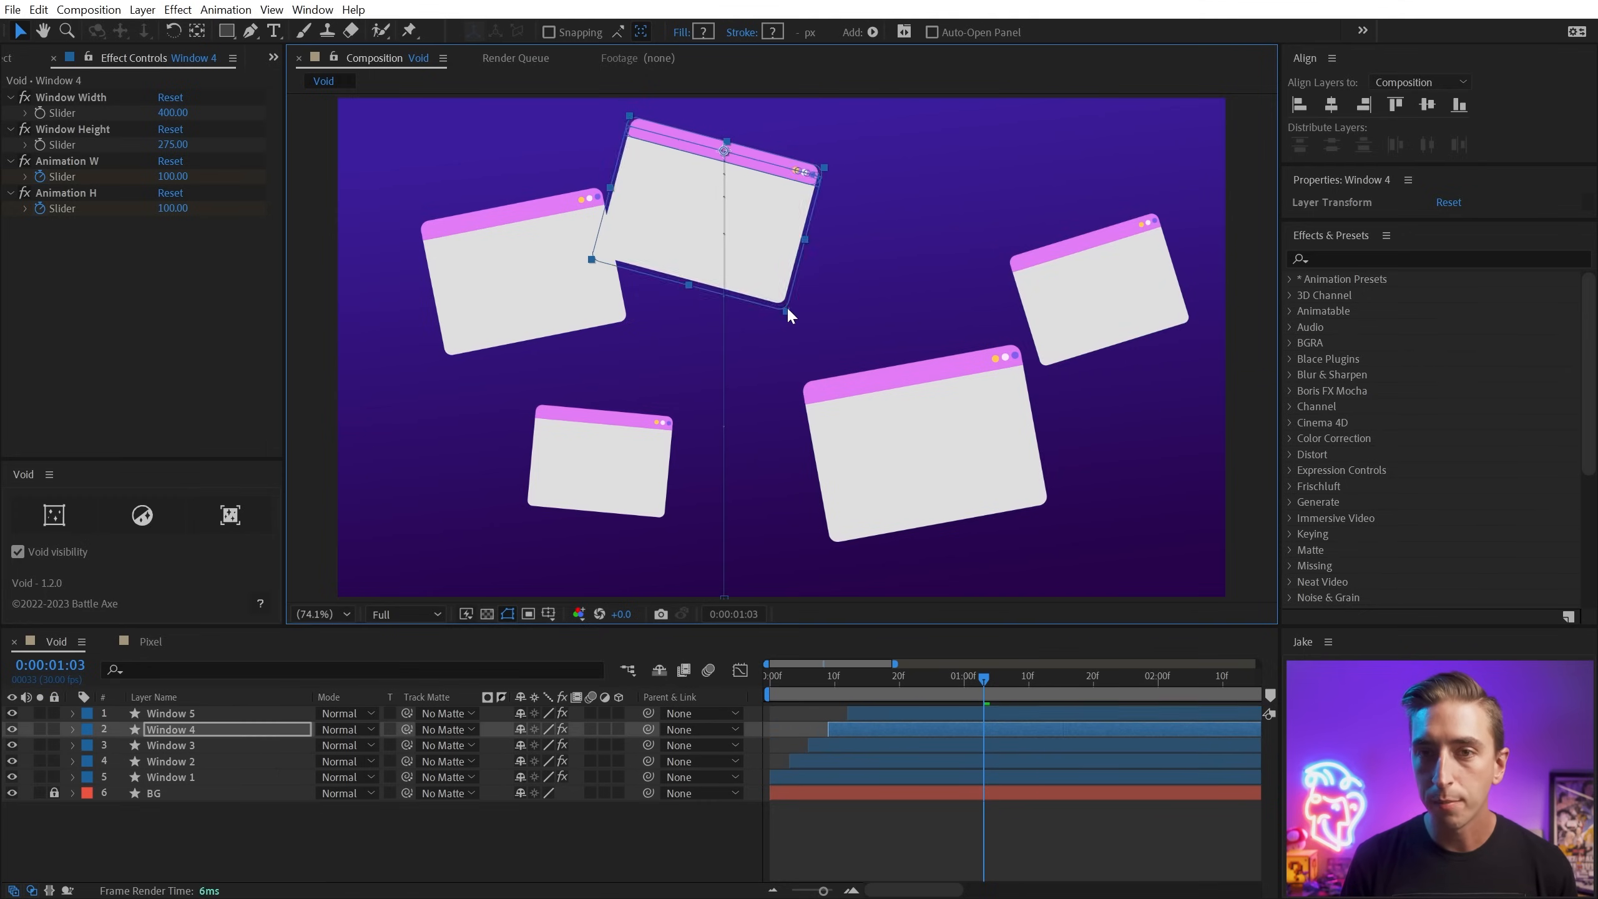
pyautogui.click(522, 284)
pyautogui.moveTo(442, 353); pyautogui.dragTo(454, 334)
pyautogui.click(785, 725)
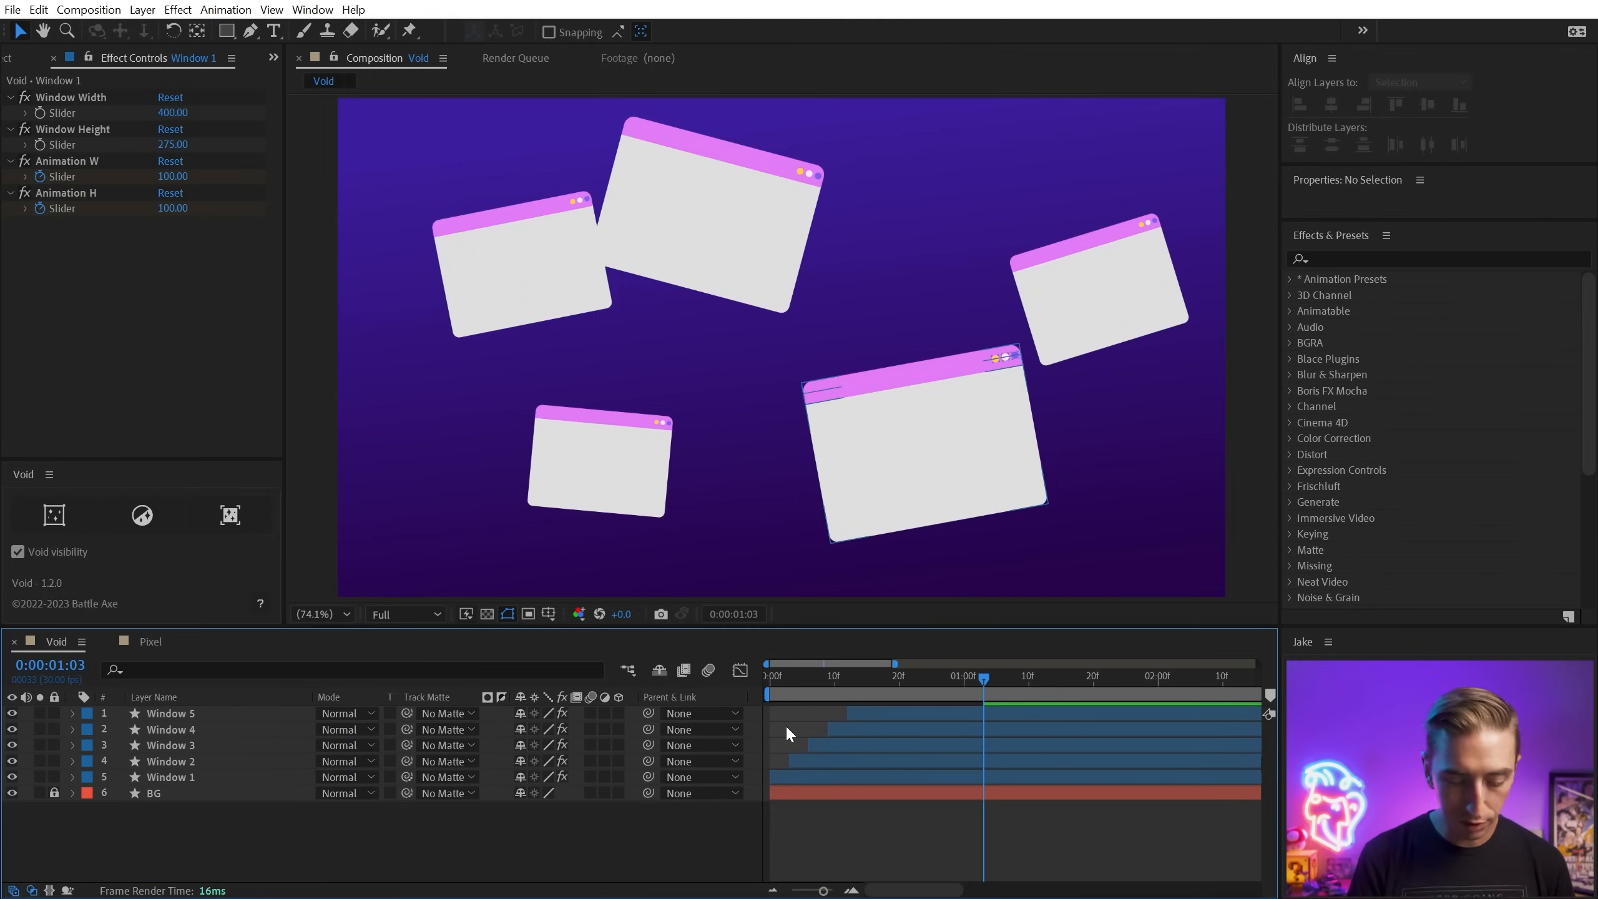
# Reveal the modified properties of all layers and give each of the five windows its own void with zeroed transforms.
pyautogui.press('u')
pyautogui.press('u')
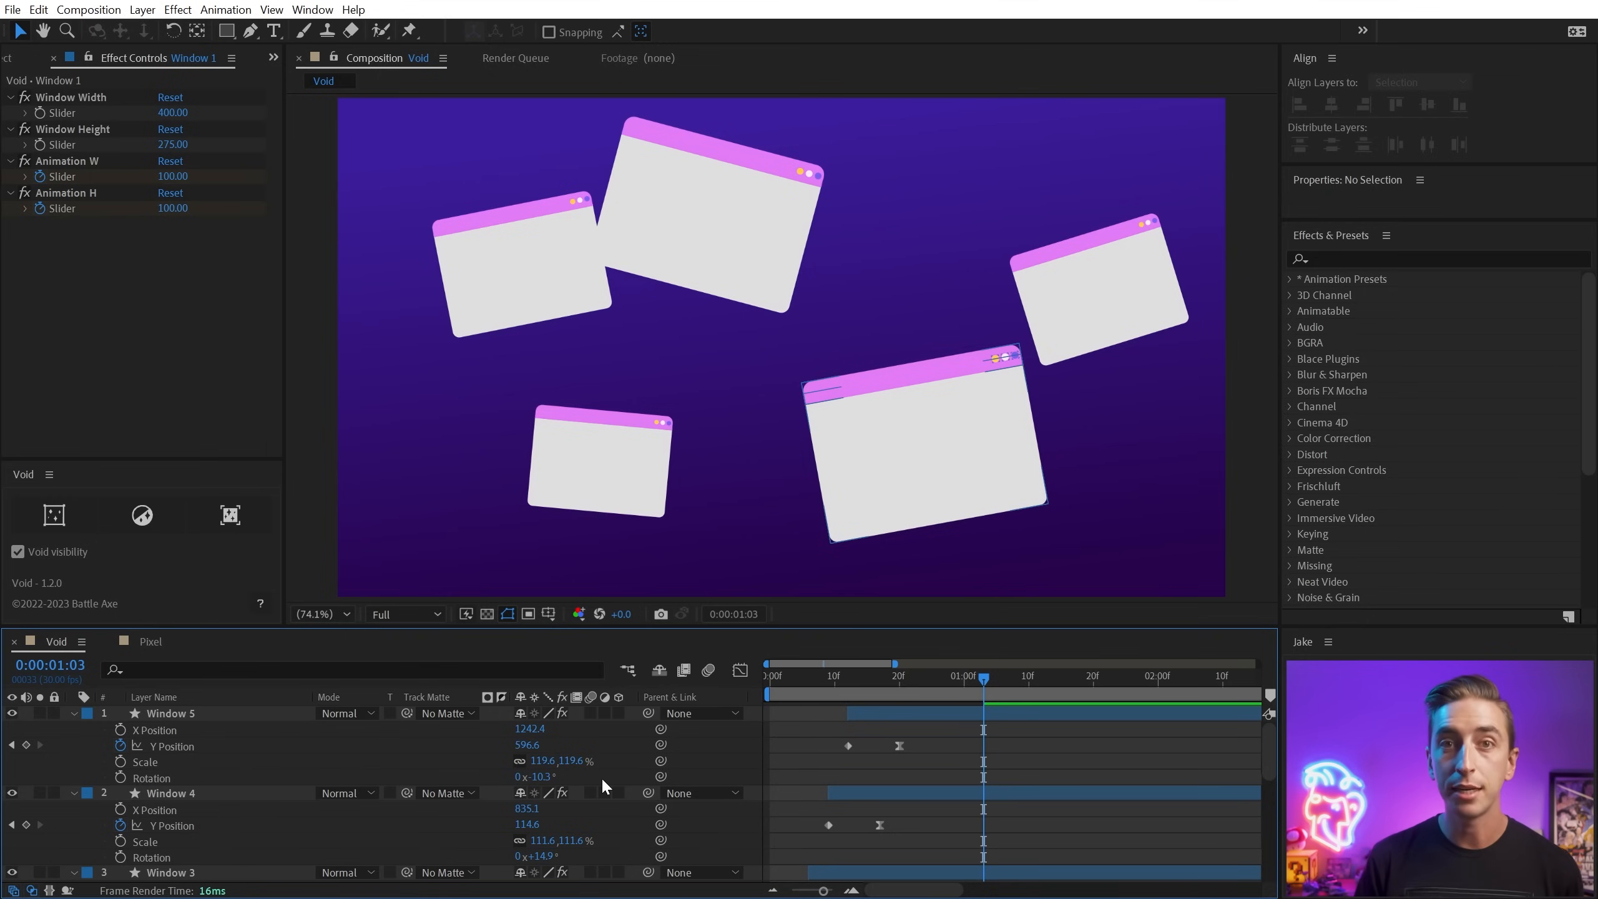
pyautogui.click(691, 319)
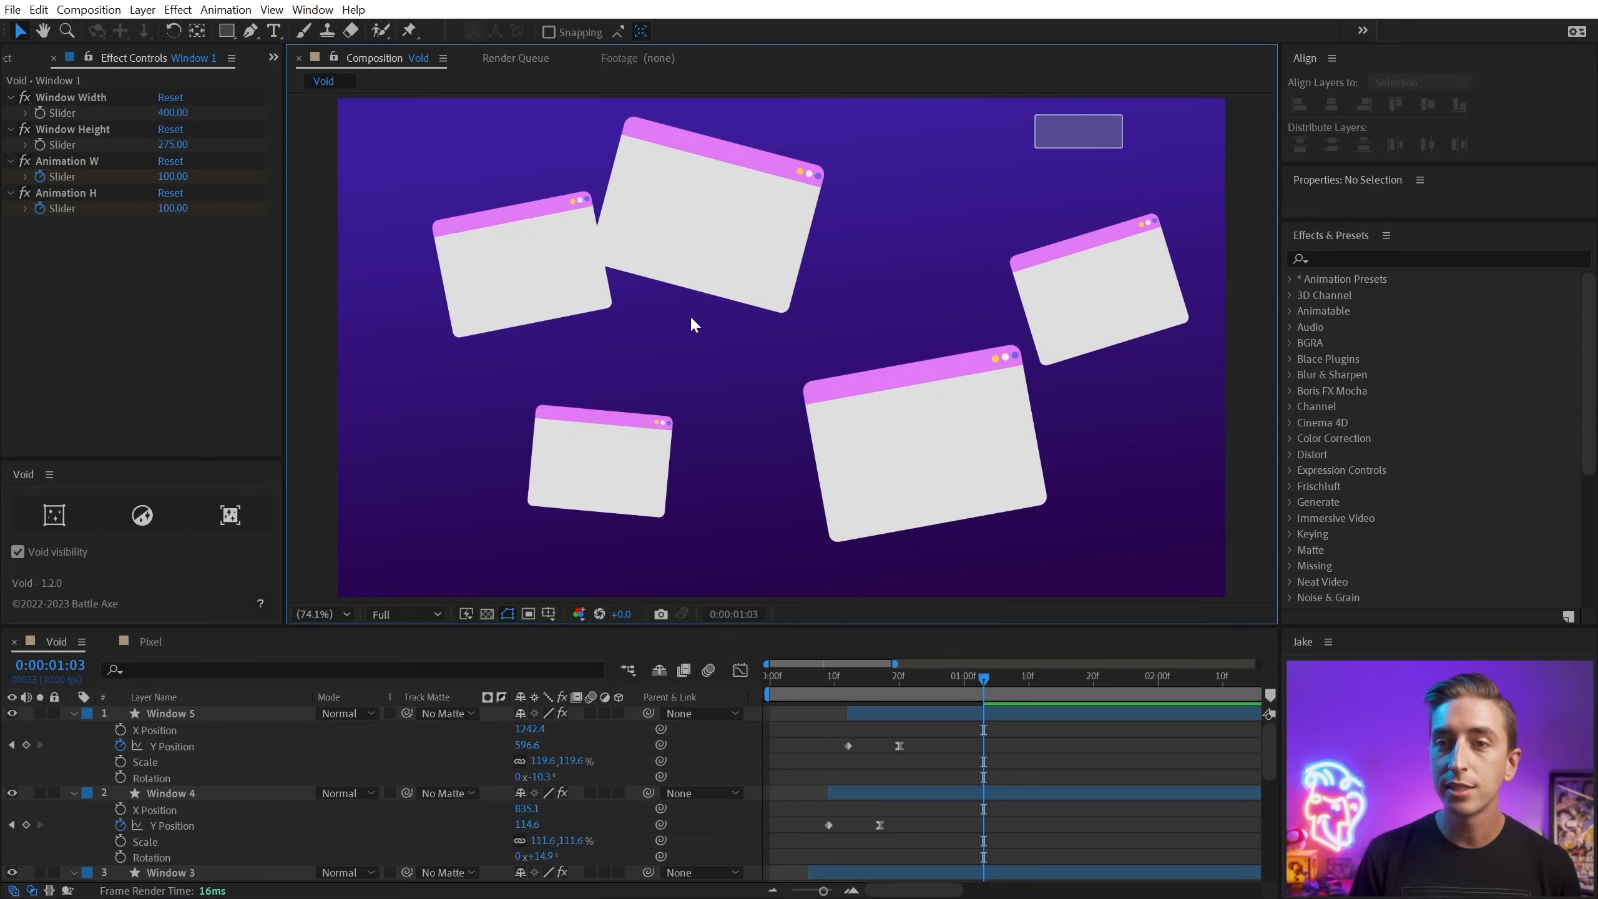
pyautogui.moveTo(691, 321); pyautogui.dragTo(407, 497)
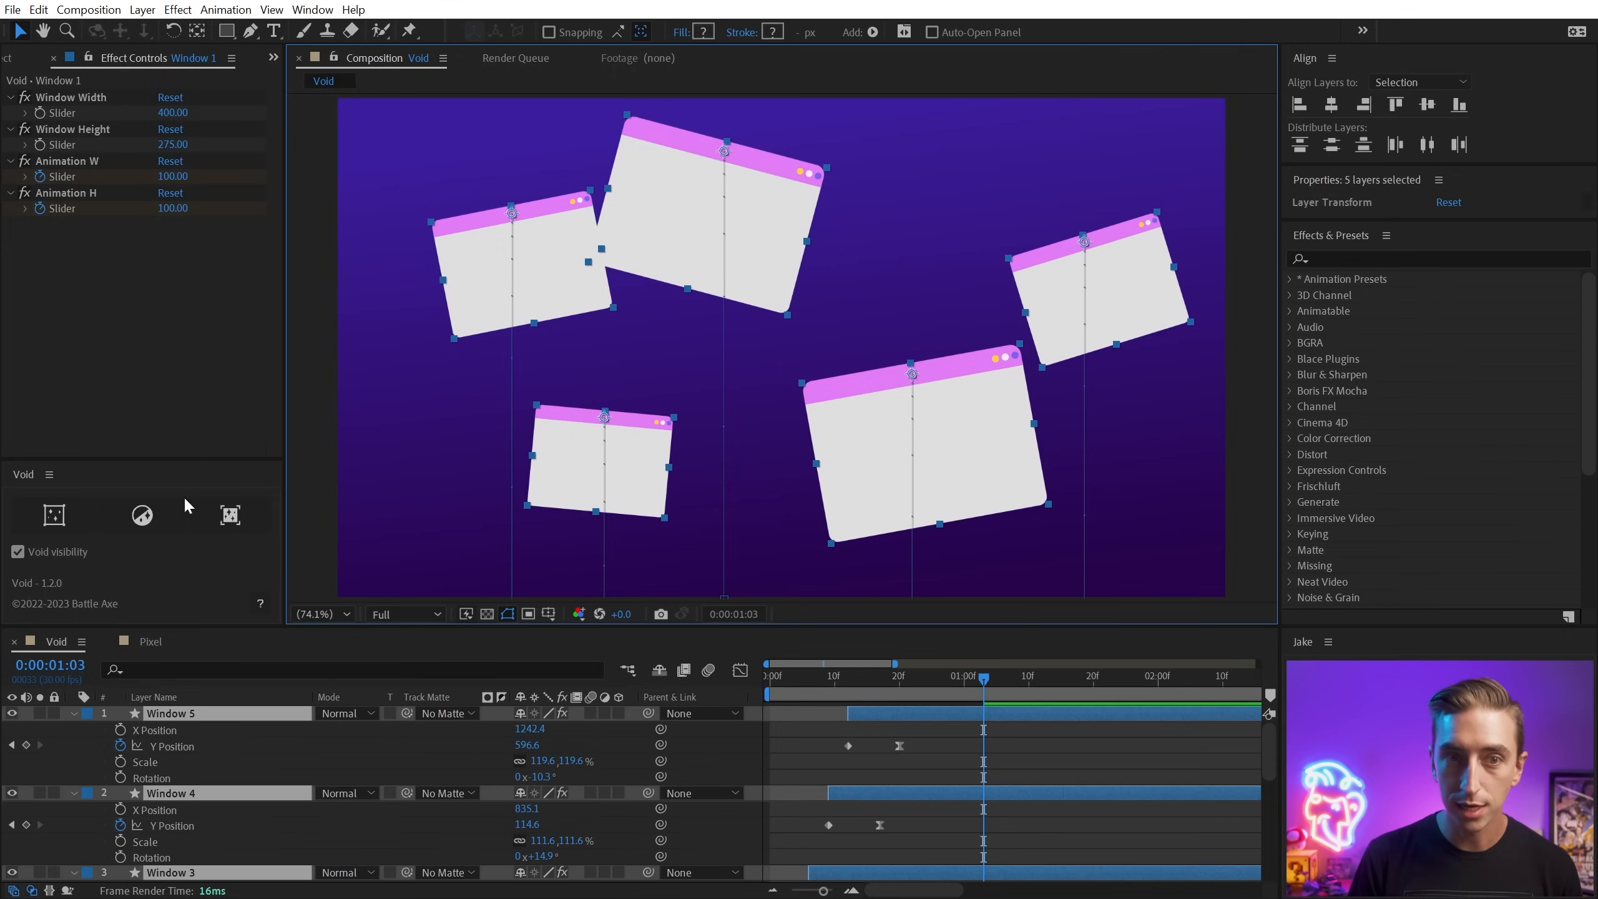
pyautogui.click(47, 516)
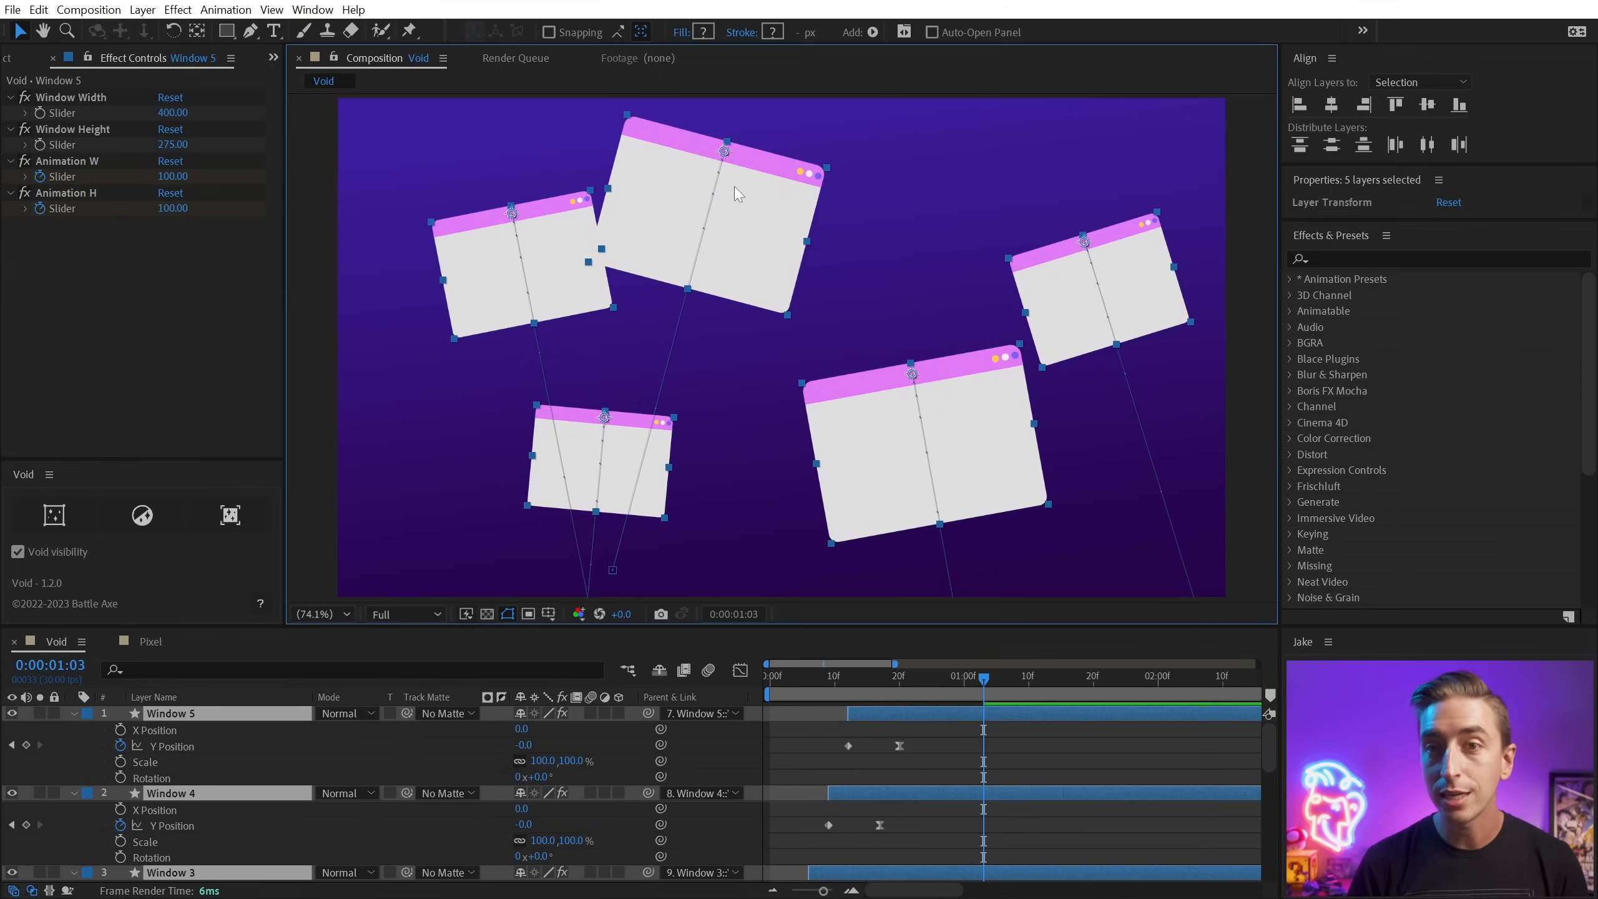
pyautogui.click(854, 181)
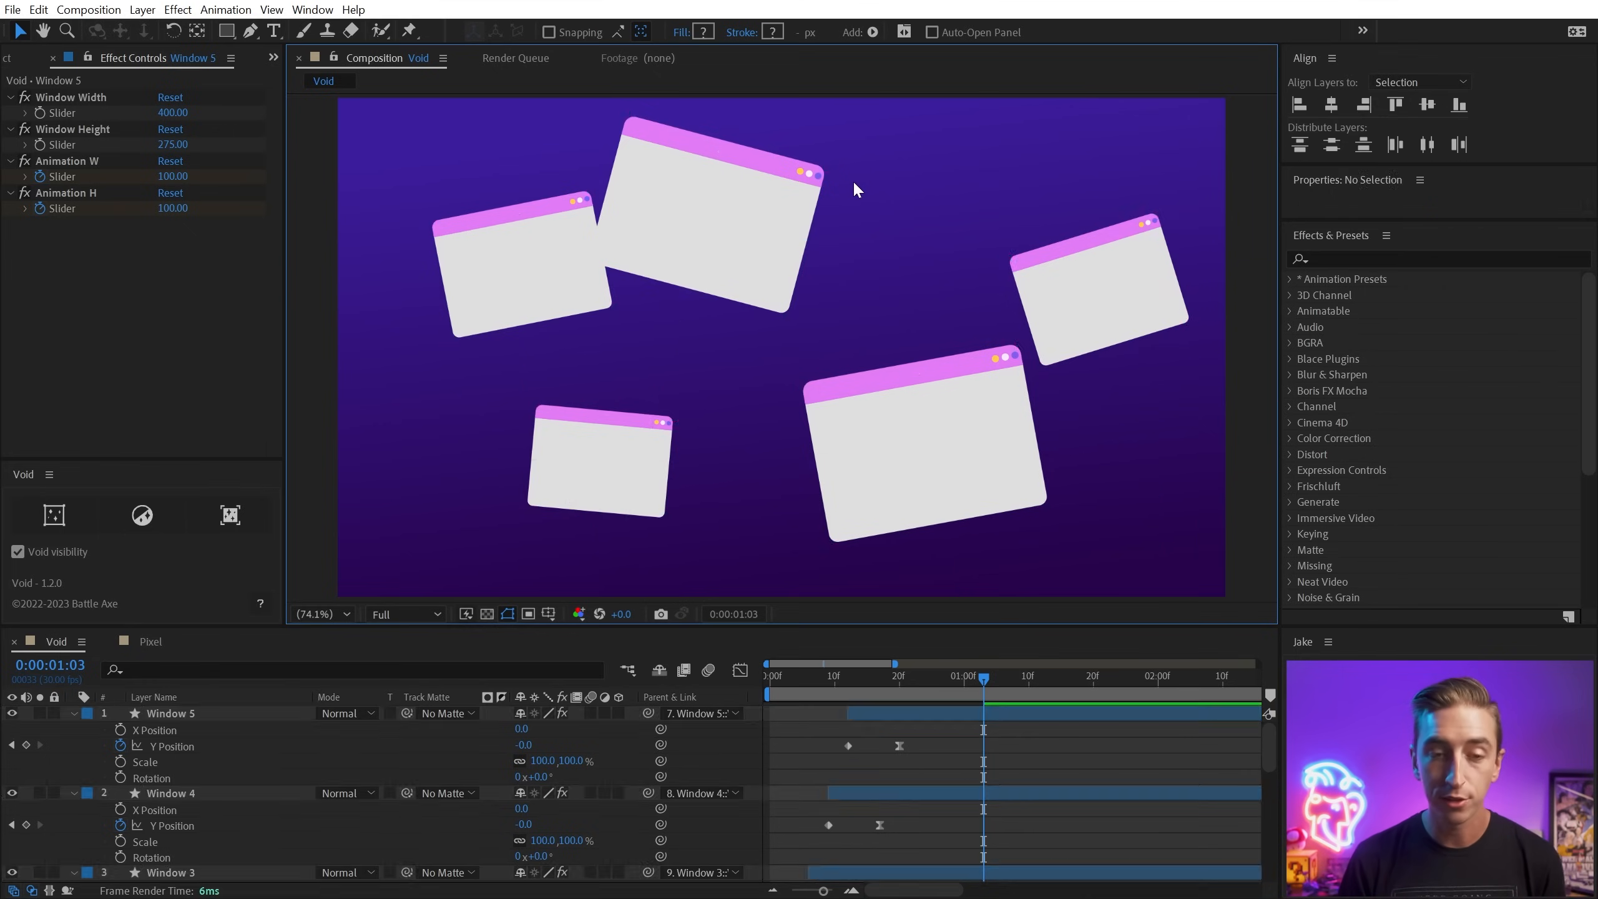
# Examine the Anchor Point values of the window layers and collapse their properties again.
pyautogui.click(73, 727)
pyautogui.hotkey('ctrl', 'a')
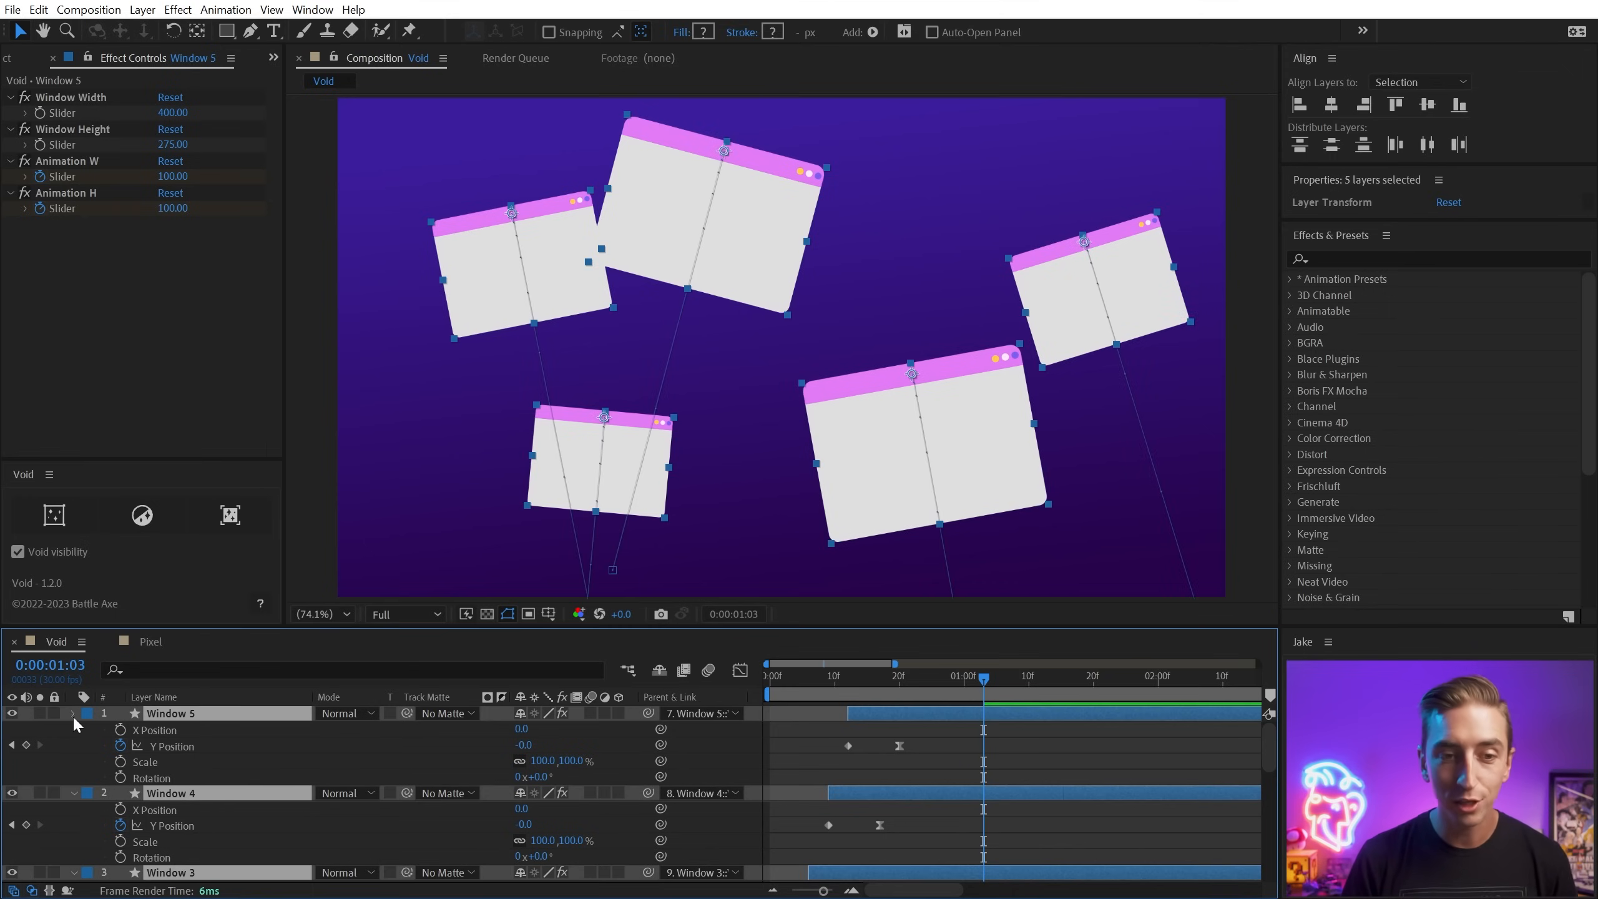
pyautogui.click(73, 715)
pyautogui.click(73, 793)
pyautogui.hotkey('ctrl', 'shift', 'a')
pyautogui.press('a')
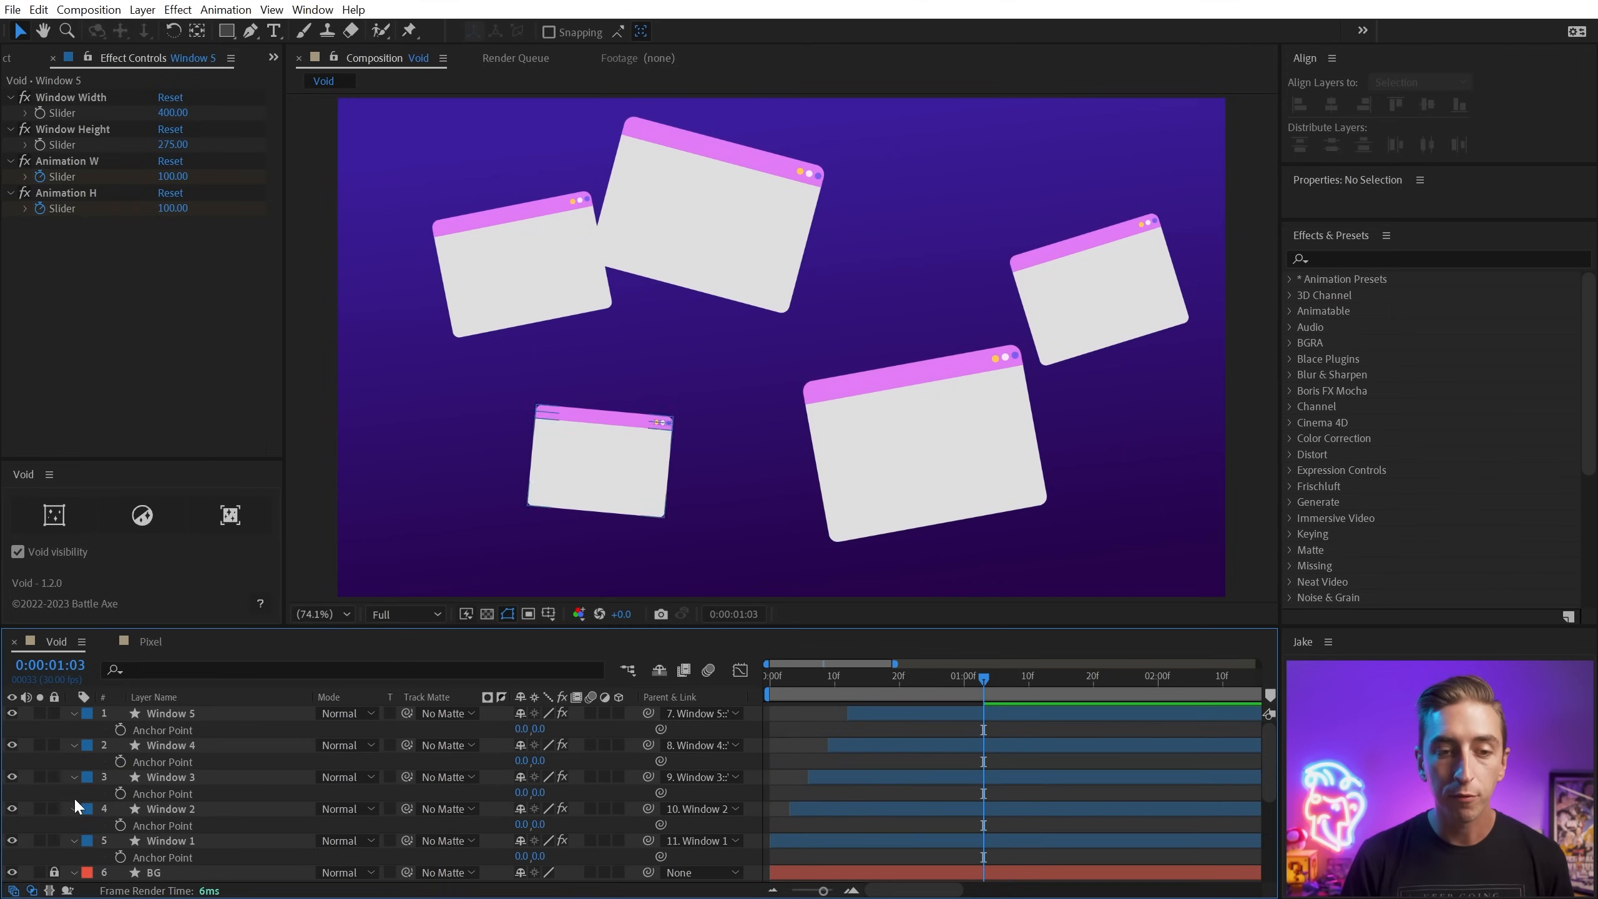
pyautogui.press('a')
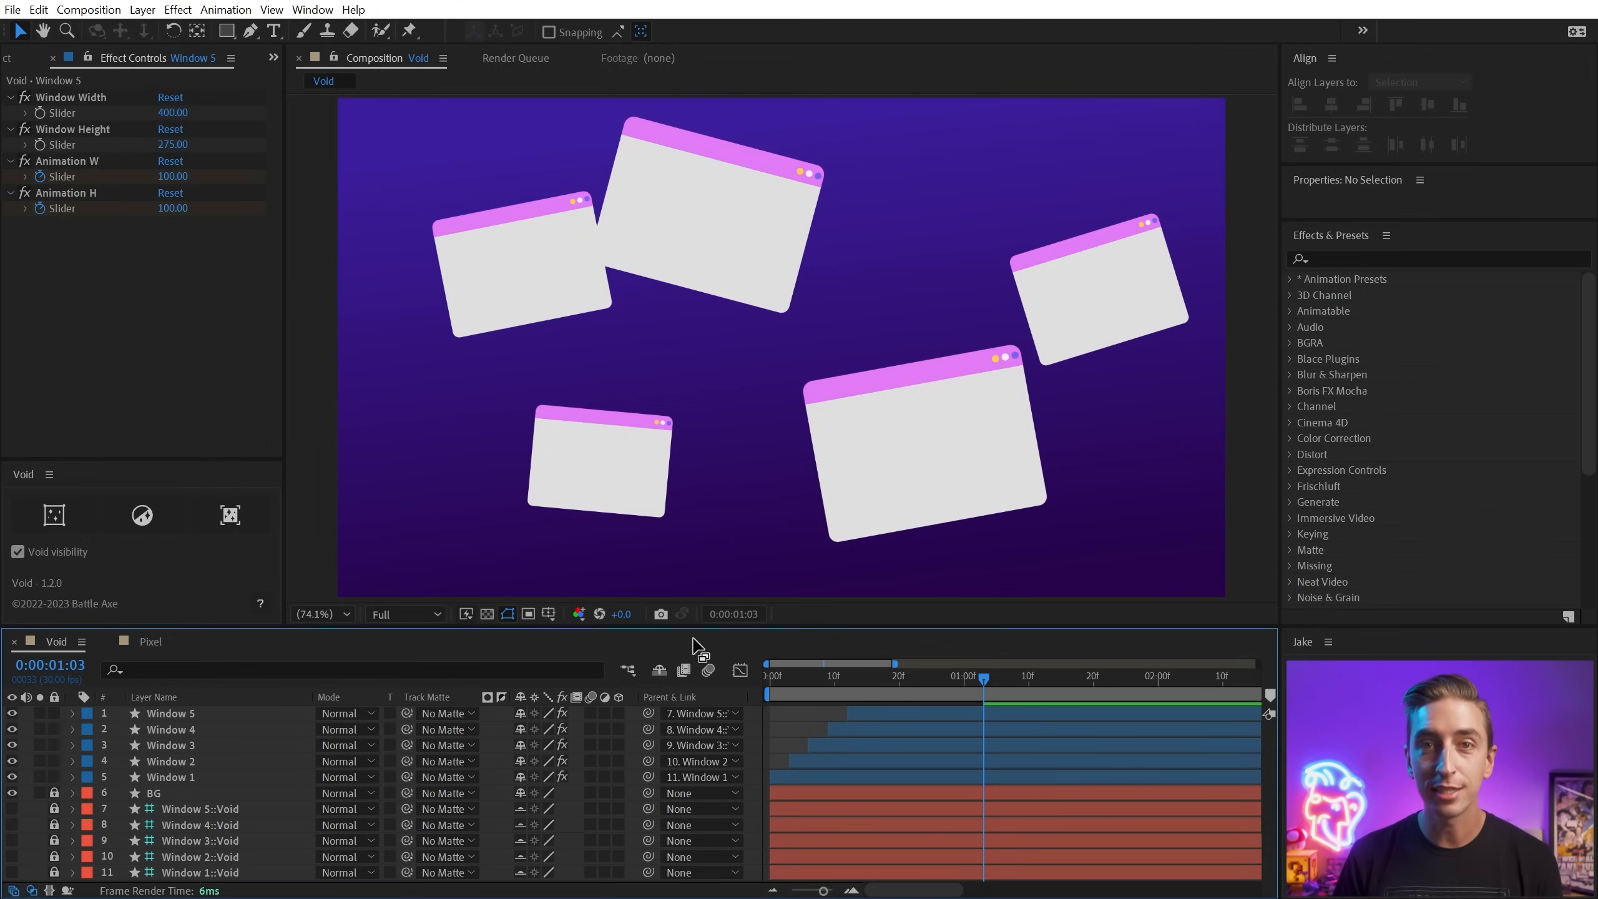
# Reveal the windows' position, scale and rotation properties to examine their values under the voids.
pyautogui.press('u')
pyautogui.hotkey('shift', 's')
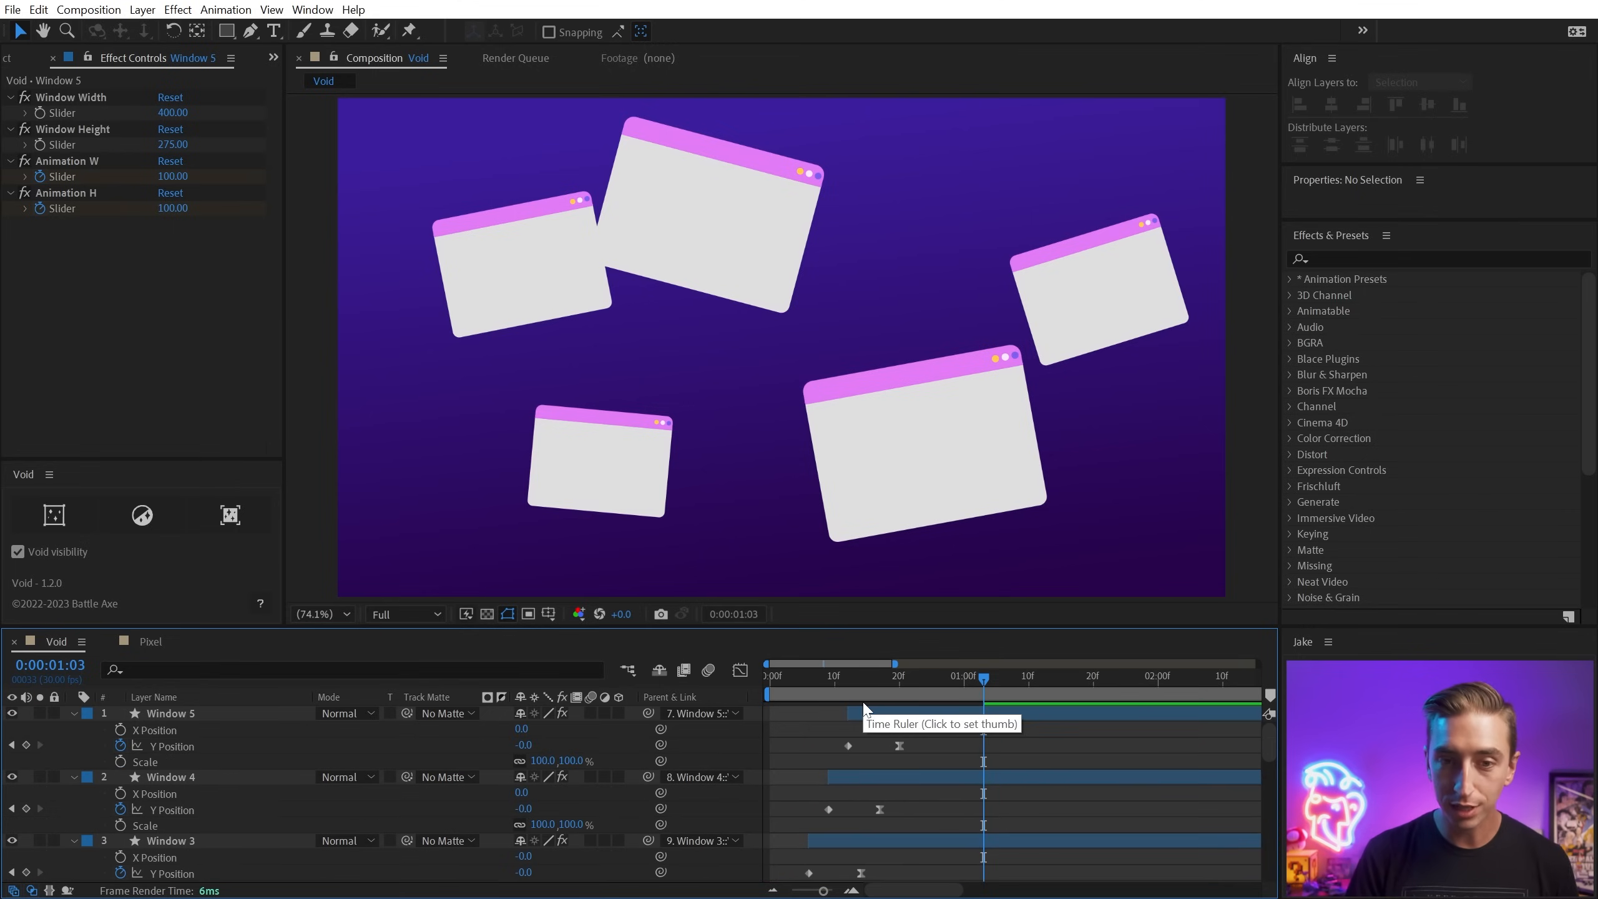
pyautogui.hotkey('shift', 'r')
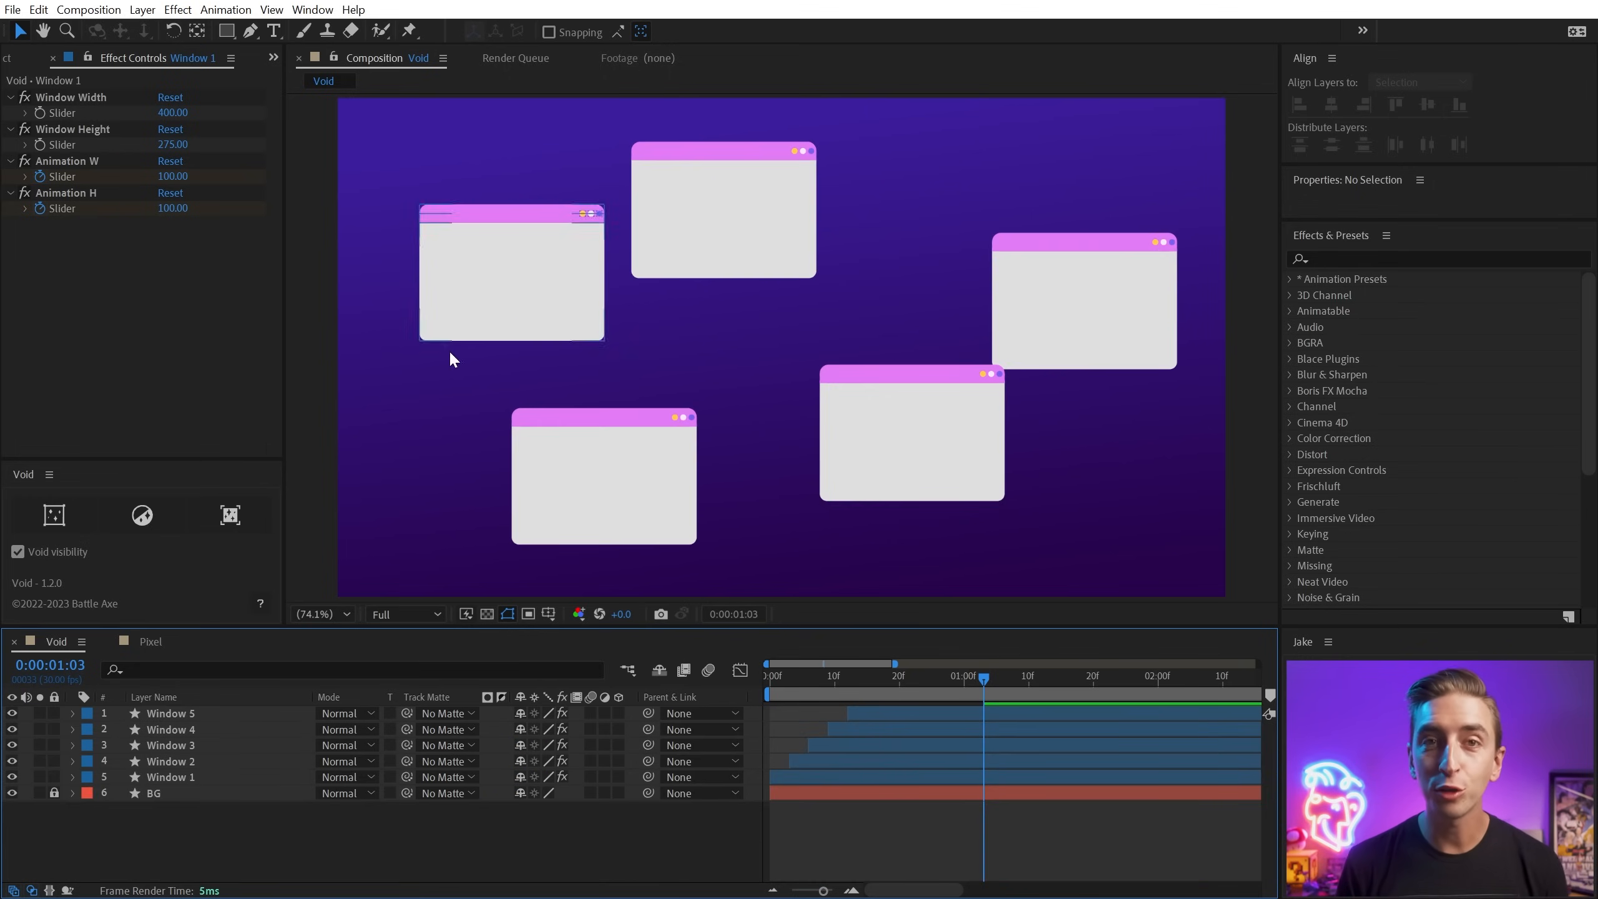
# Switch to the Pixel composition and reveal the Body layer's keyframed Puppet pin positions.
pyautogui.click(149, 641)
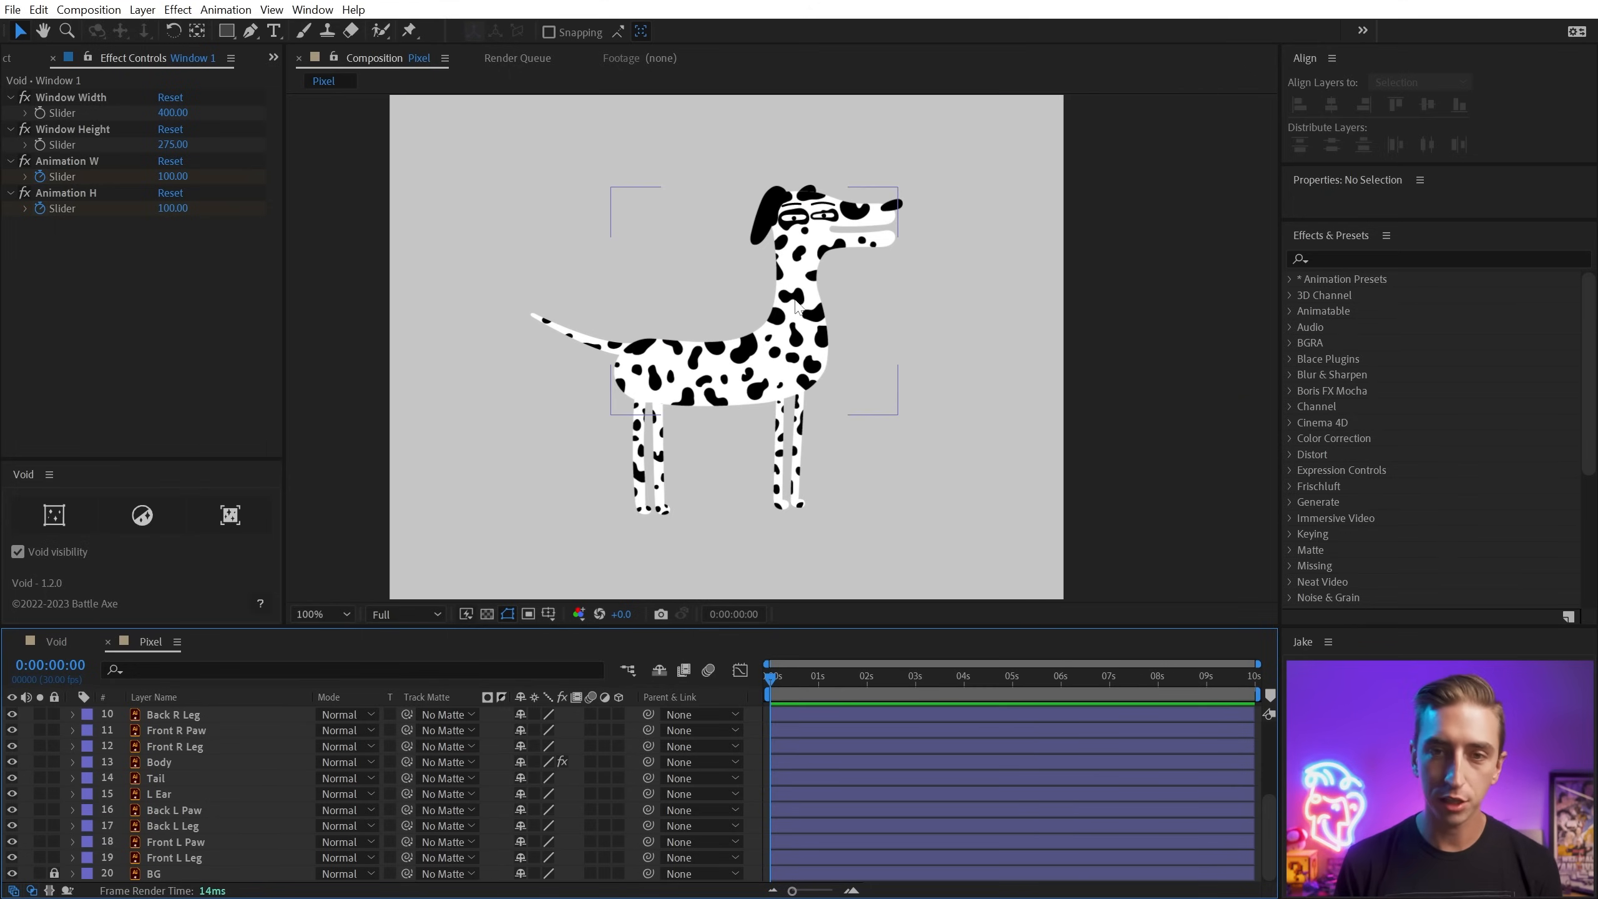
pyautogui.click(838, 306)
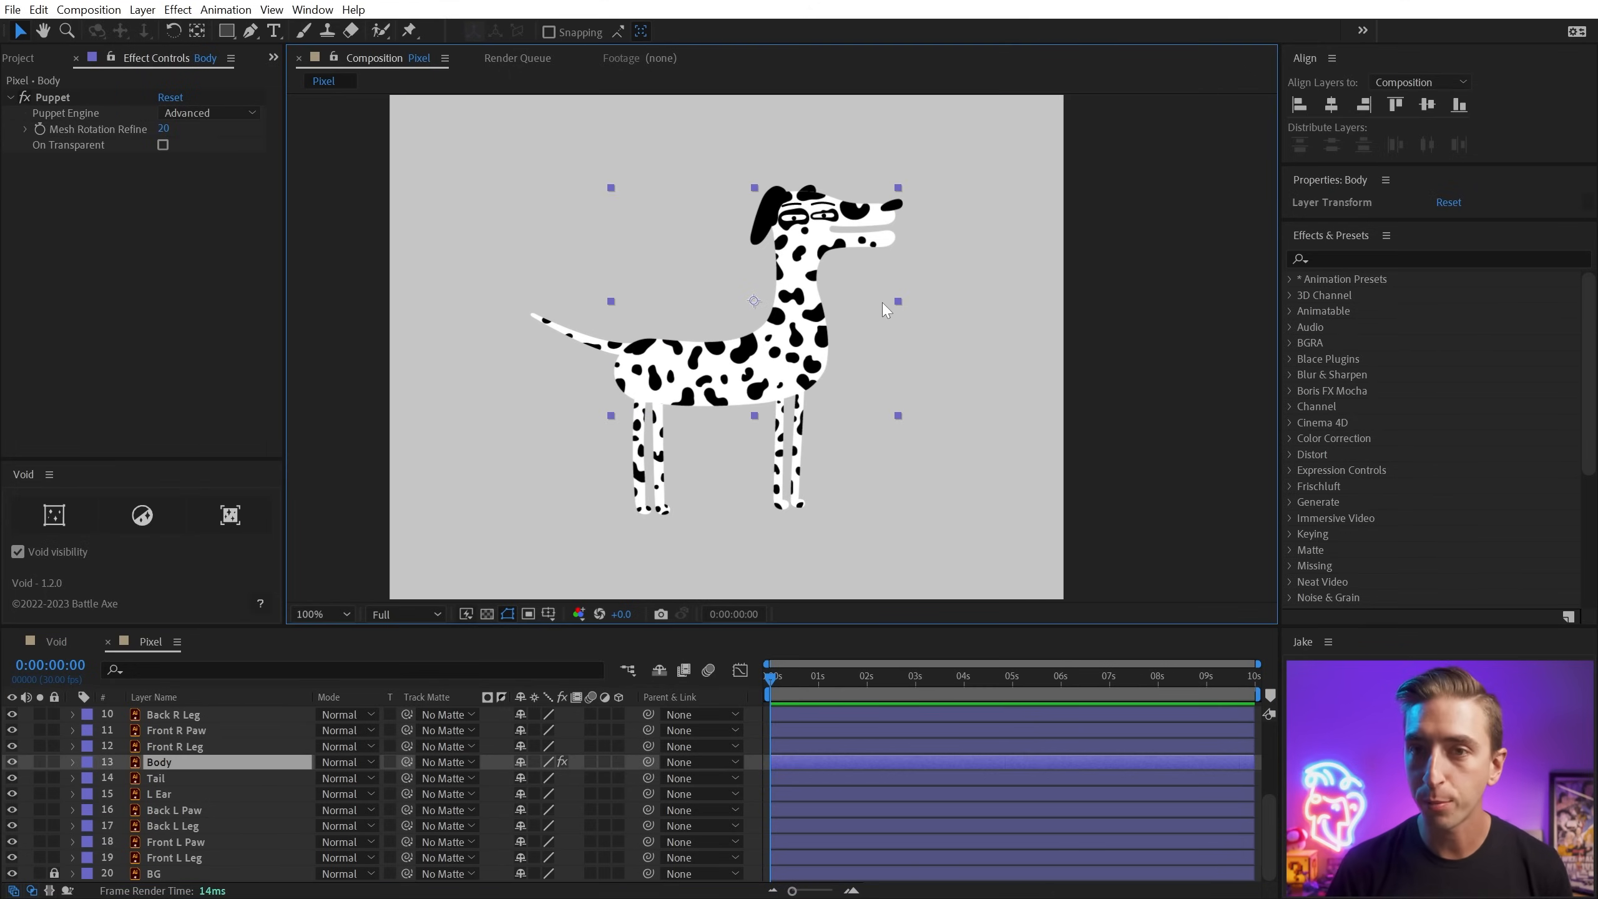
pyautogui.press('u')
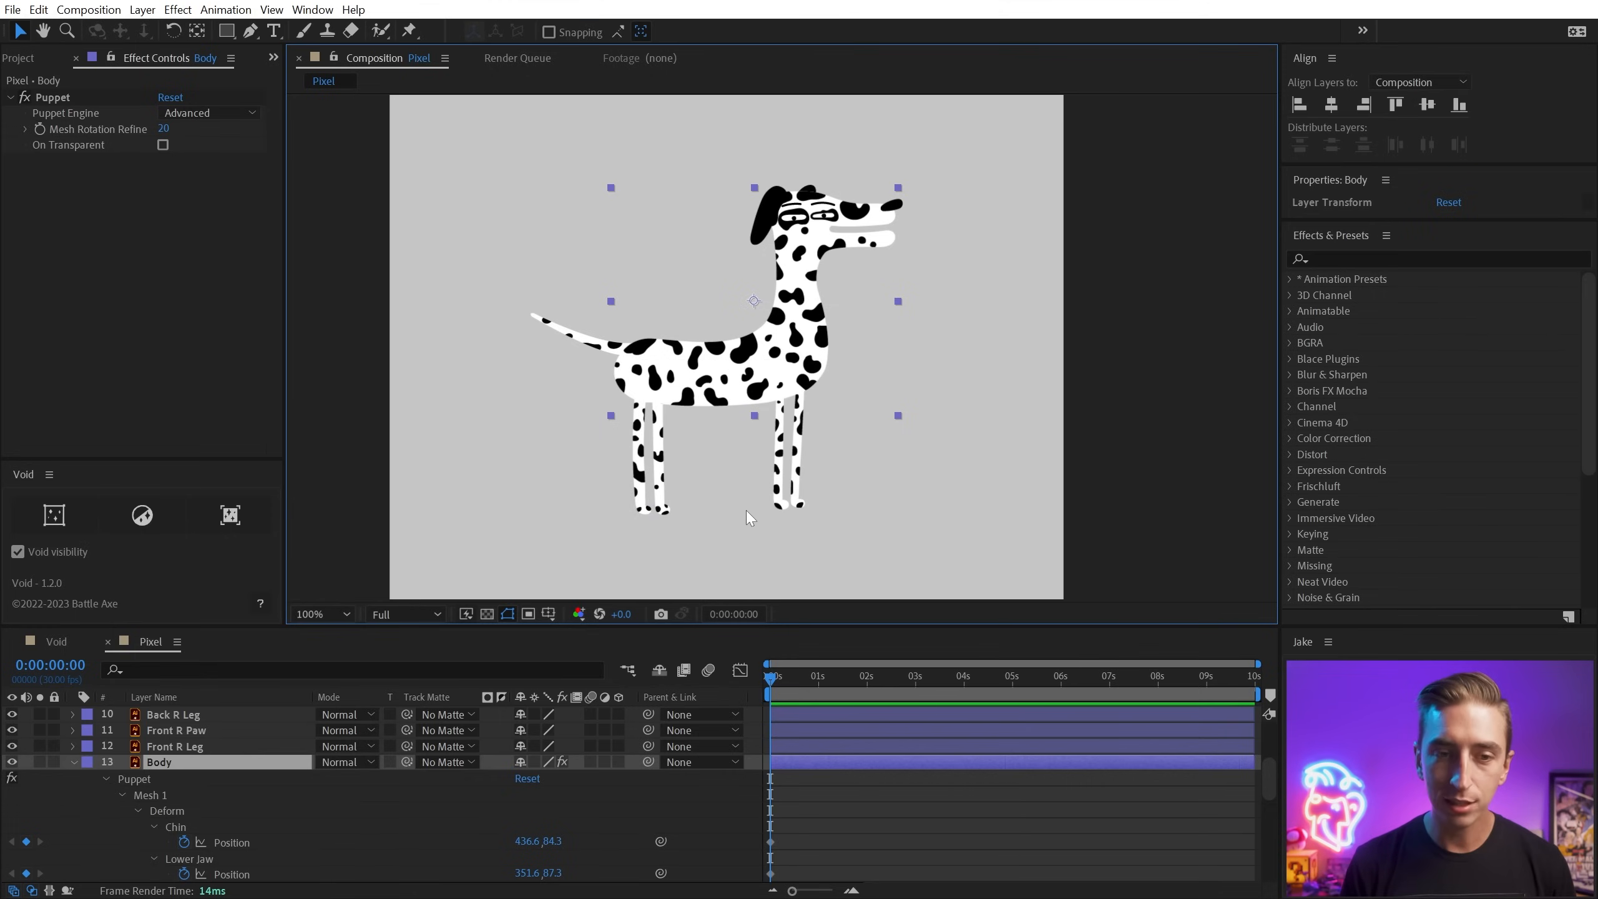
# Select all of the Body layer's Puppet pin Position properties and create a void for each pin.
pyautogui.scroll(-2, 821, 804)
pyautogui.moveTo(812, 709); pyautogui.dragTo(742, 831)
pyautogui.scroll(10, 852, 813)
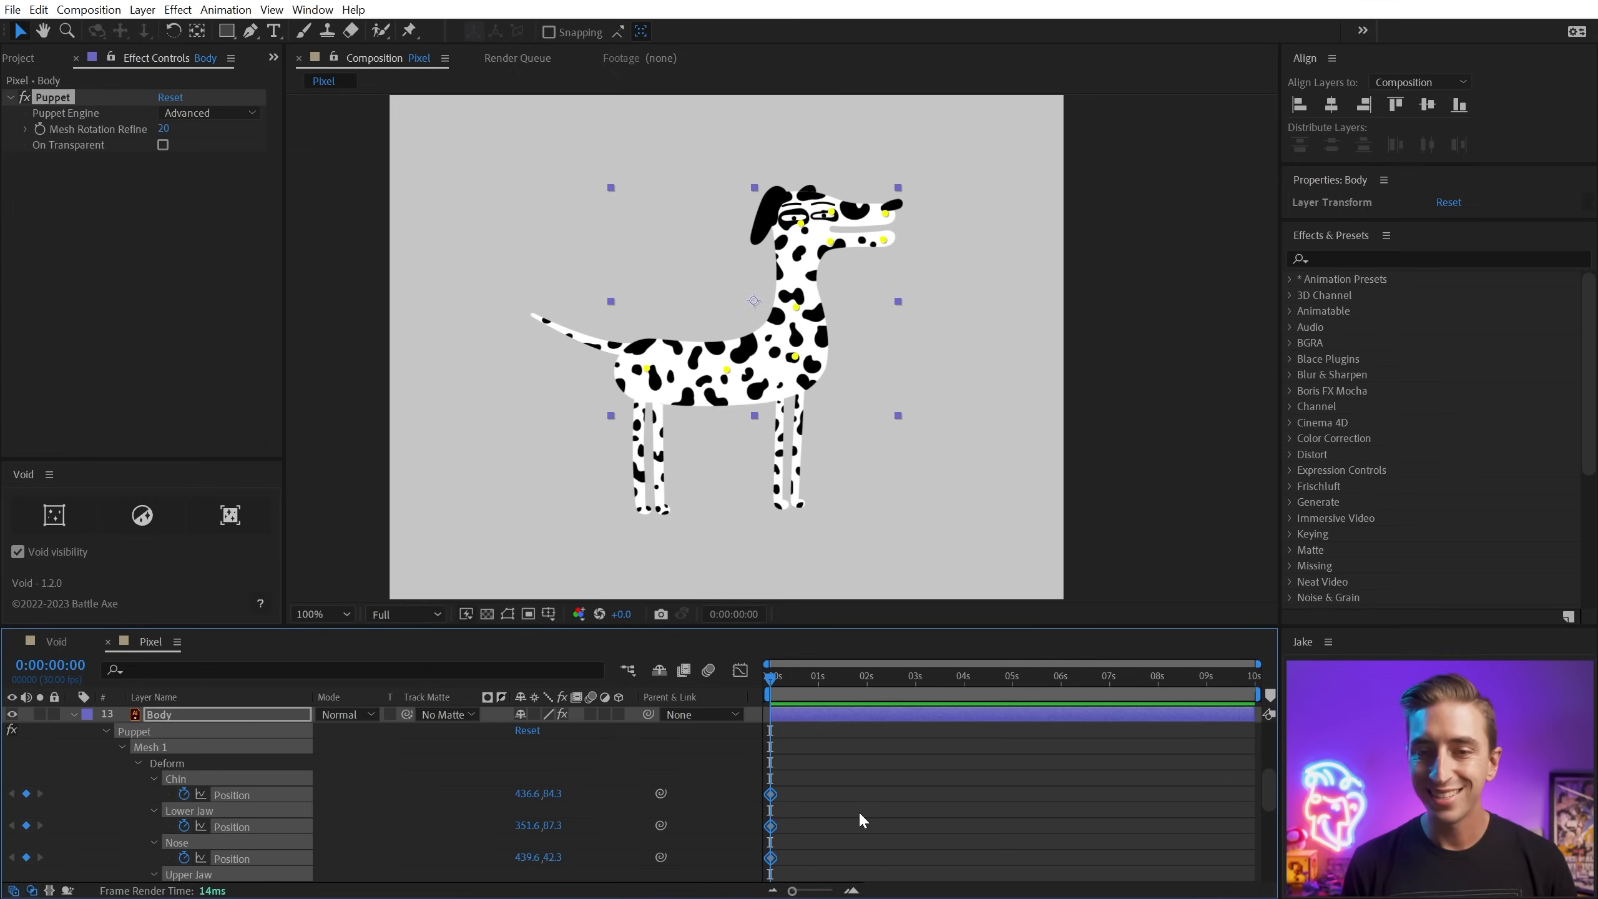
pyautogui.click(70, 508)
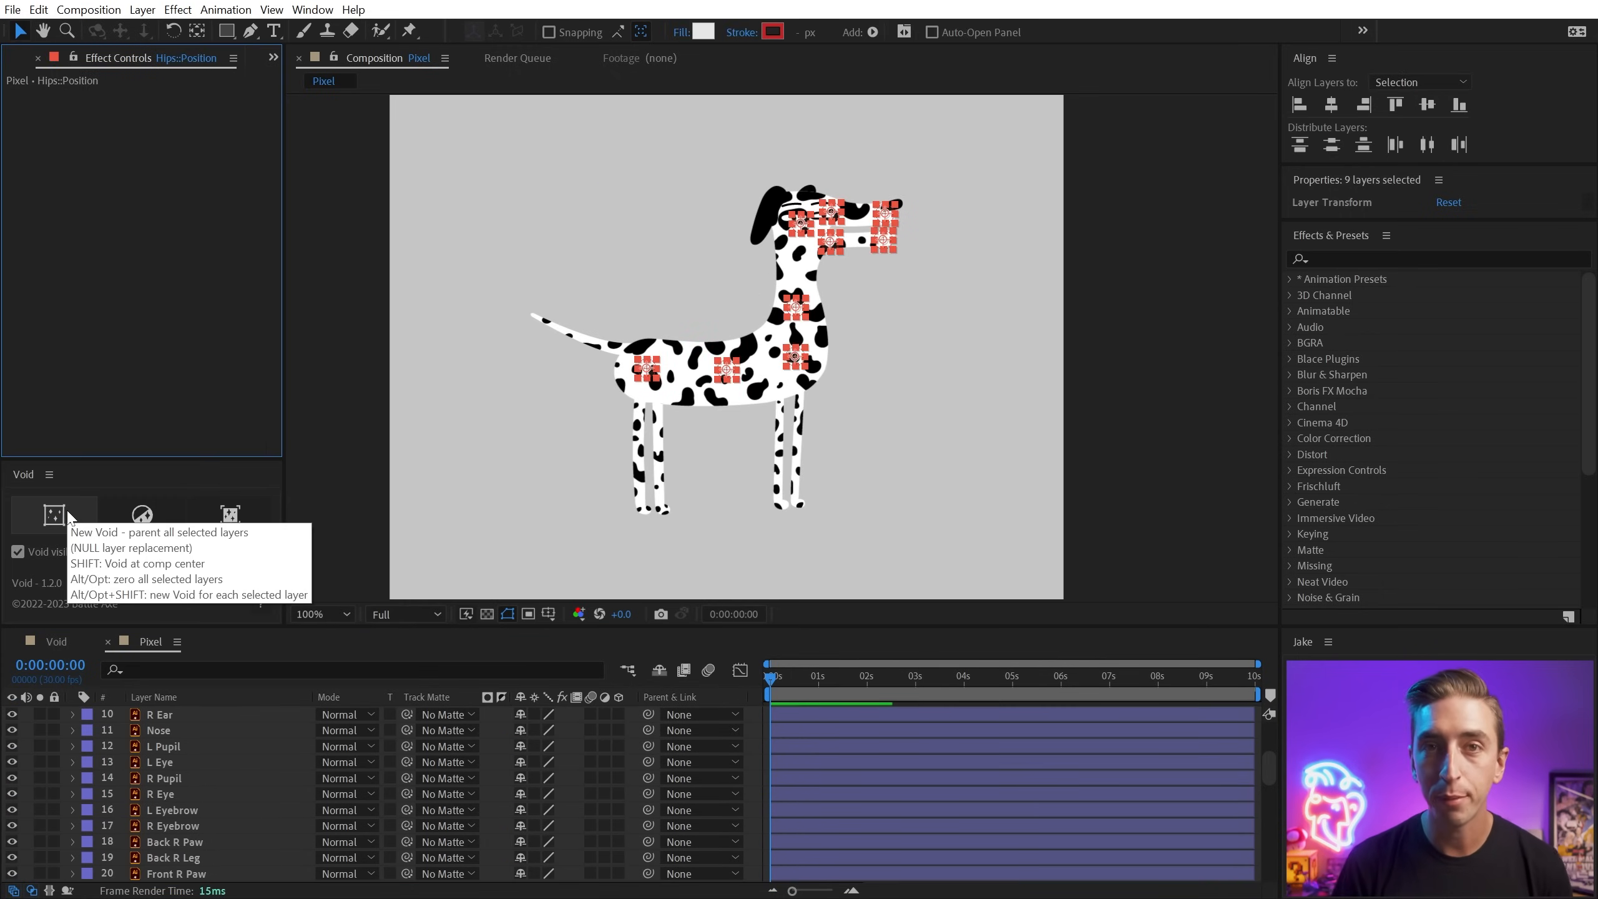
# Try moving the Hips, Mid and Chest voids on the dog's torso to test their control of the puppet pins.
pyautogui.click(905, 320)
pyautogui.press('.')
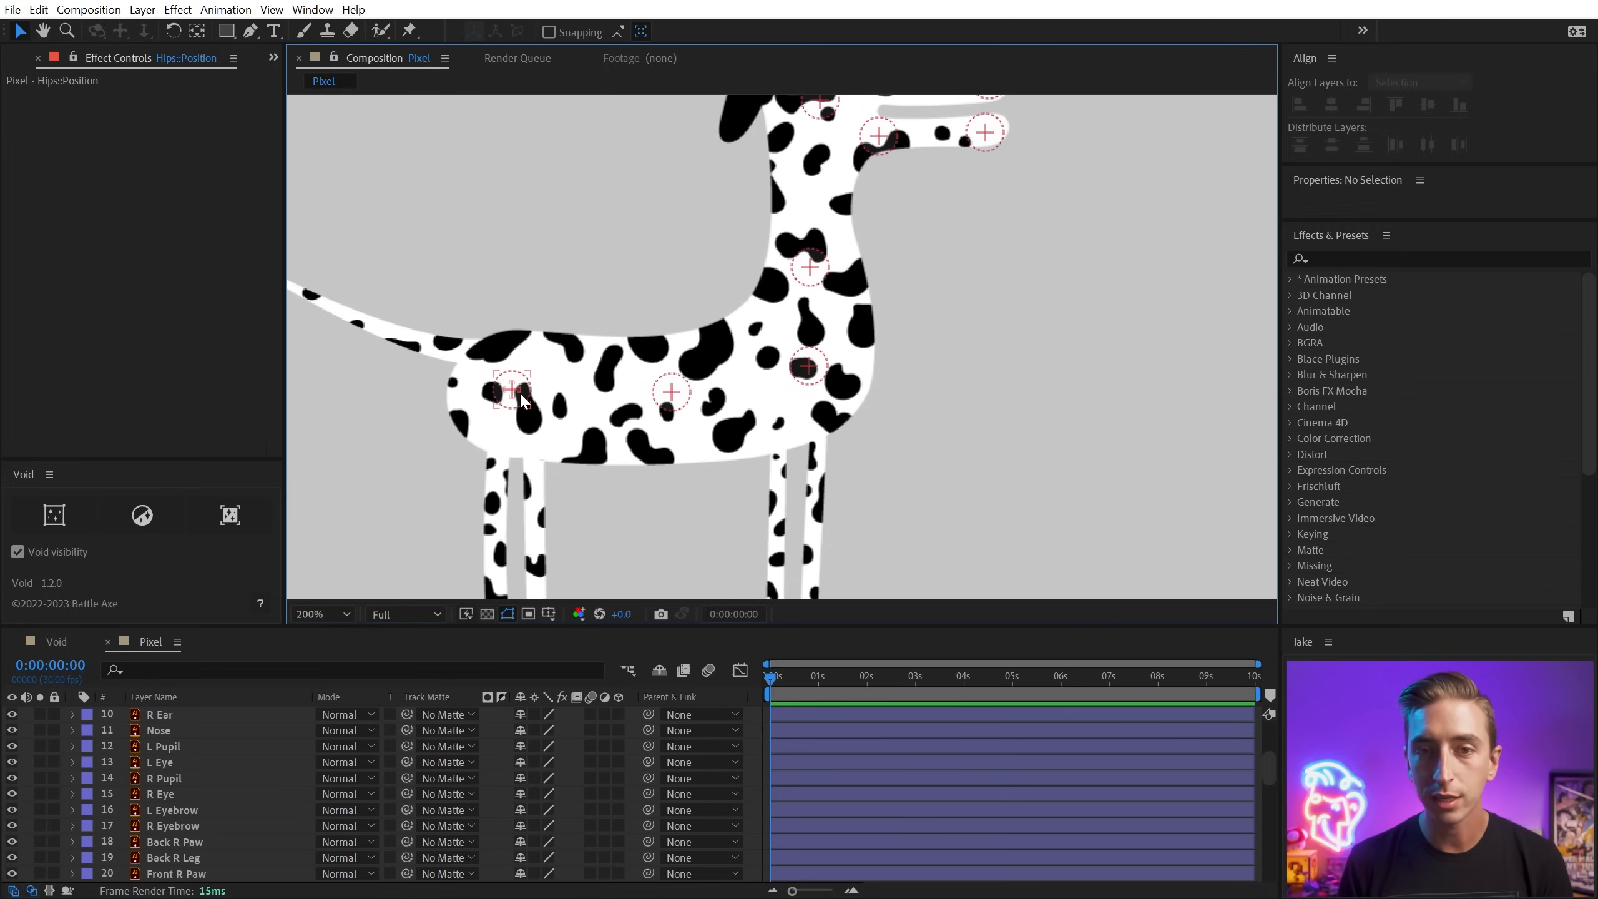
pyautogui.moveTo(522, 393)
pyautogui.mouseDown()
pyautogui.moveTo(521, 377)
pyautogui.moveTo(536, 406)
pyautogui.moveTo(520, 407)
pyautogui.moveTo(517, 356)
pyautogui.moveTo(512, 395)
pyautogui.mouseUp()
pyautogui.moveTo(672, 396); pyautogui.dragTo(671, 391)
pyautogui.scroll(3, 210, 791)
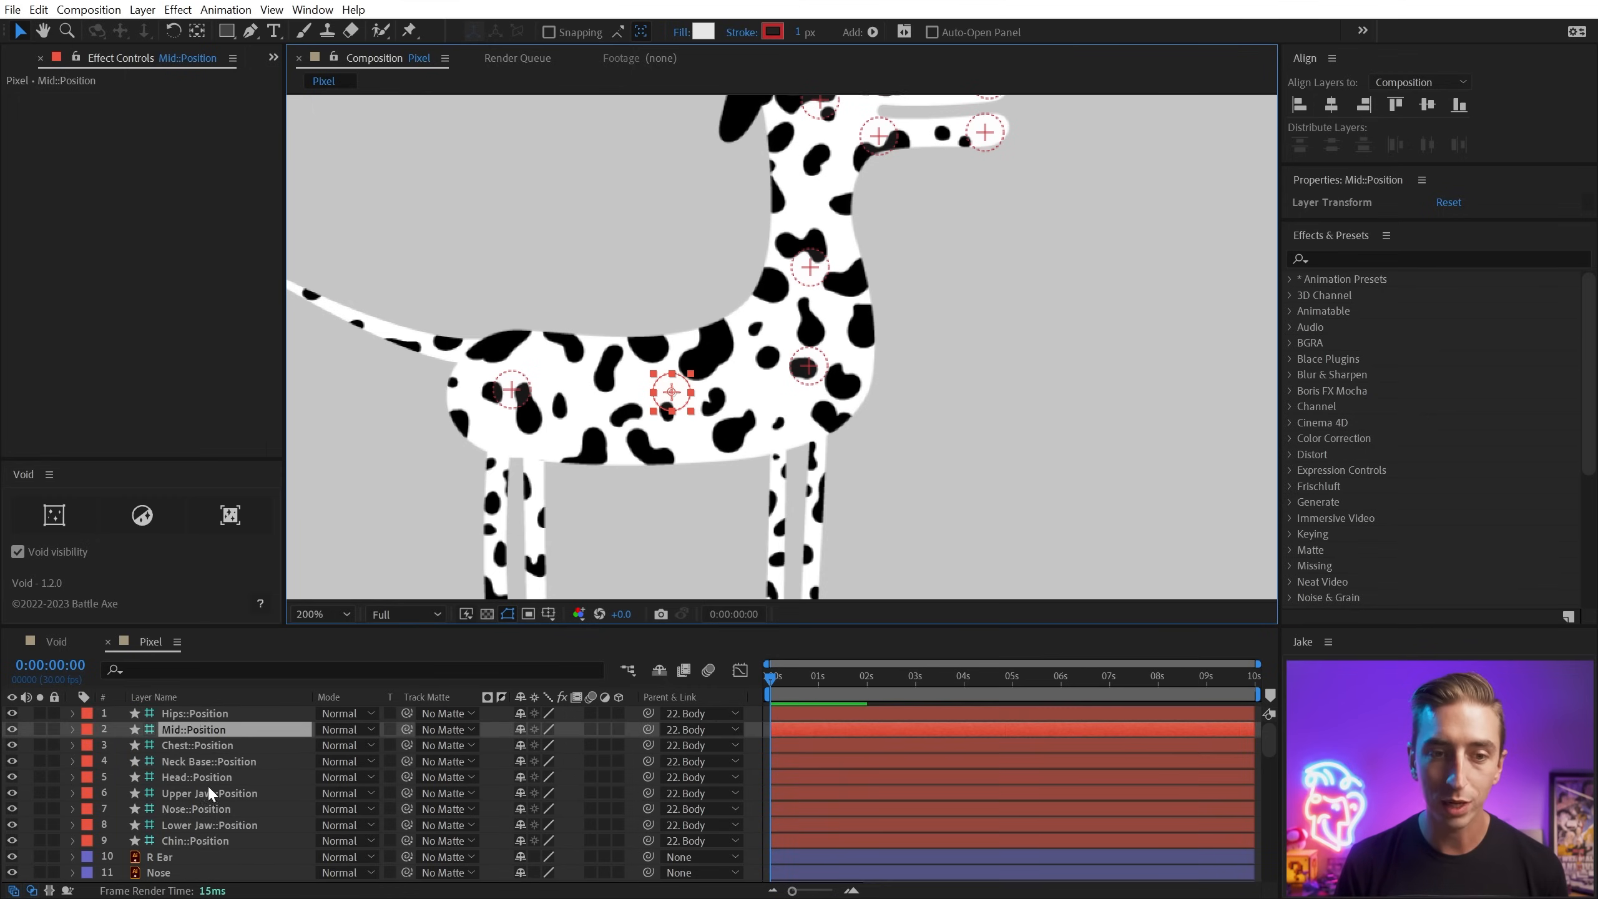
pyautogui.click(807, 367)
pyautogui.moveTo(805, 367)
pyautogui.mouseDown()
pyautogui.moveTo(781, 327)
pyautogui.moveTo(808, 366)
pyautogui.mouseUp()
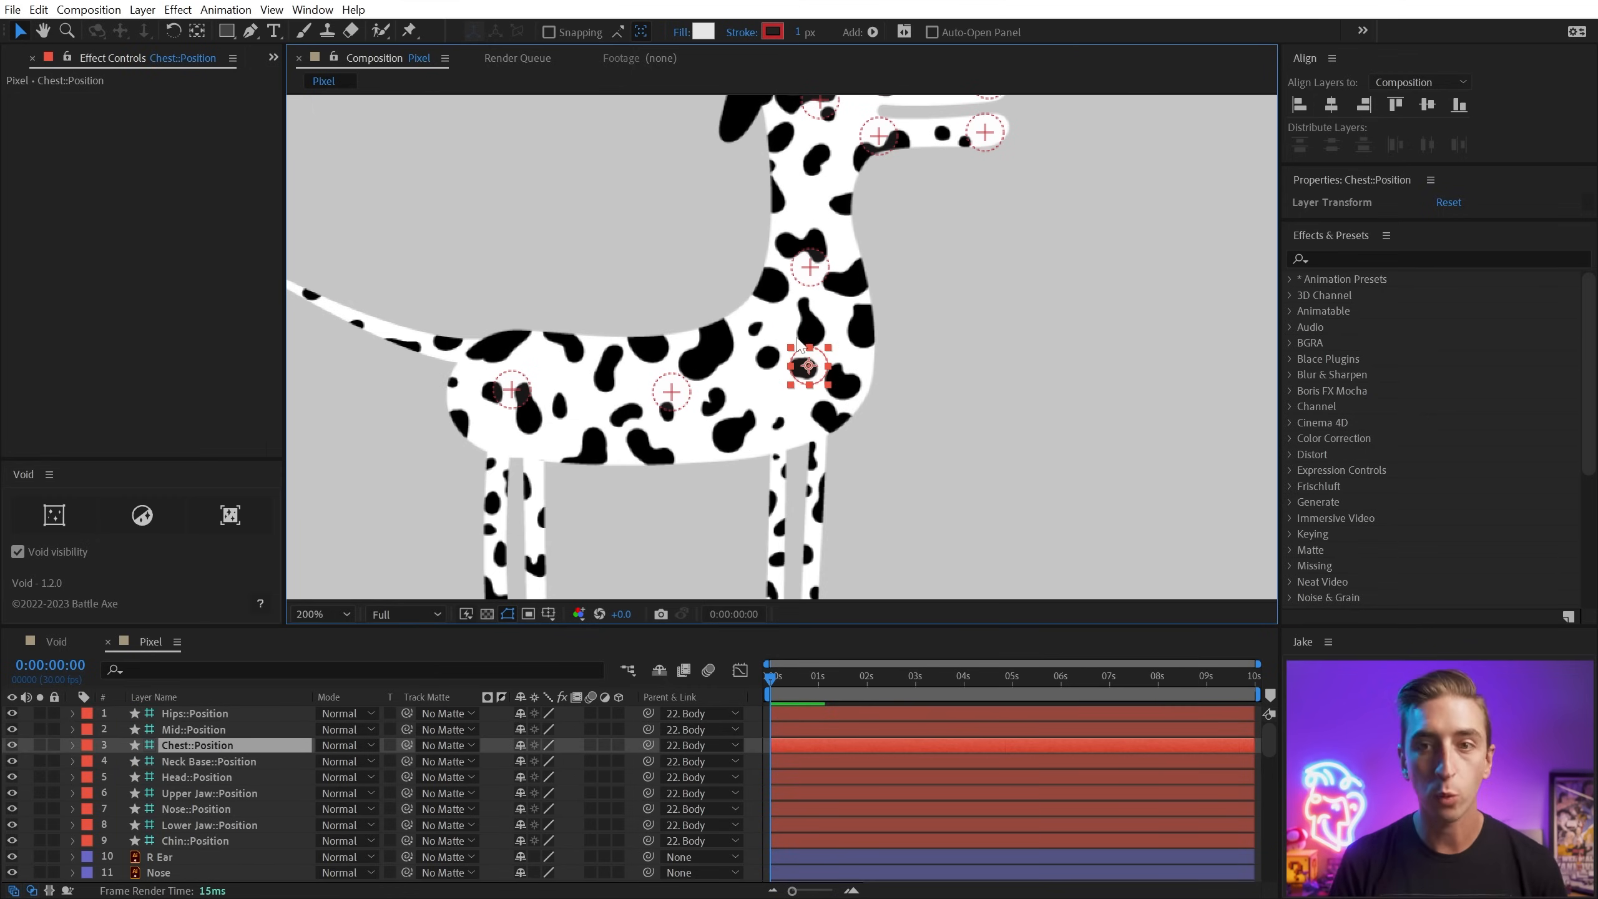
# Try moving the Head void on the dog's face to test its puppet pin, then deselect it.
pyautogui.moveTo(924, 225); pyautogui.dragTo(905, 329)
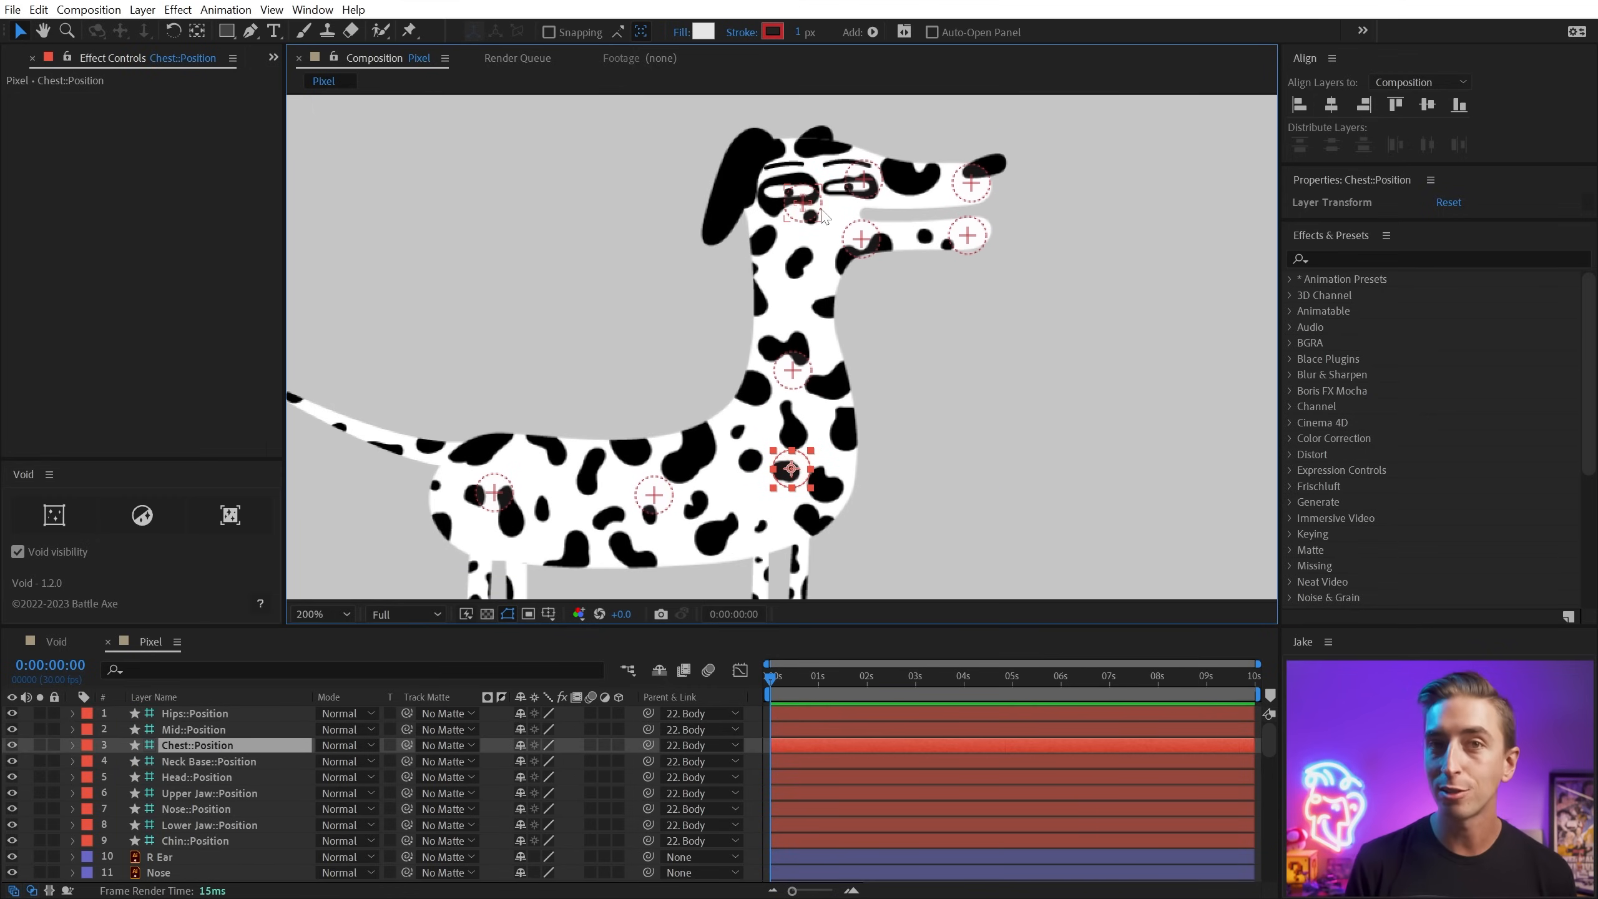
pyautogui.click(791, 194)
pyautogui.moveTo(791, 194)
pyautogui.mouseDown()
pyautogui.moveTo(779, 200)
pyautogui.moveTo(810, 211)
pyautogui.mouseUp()
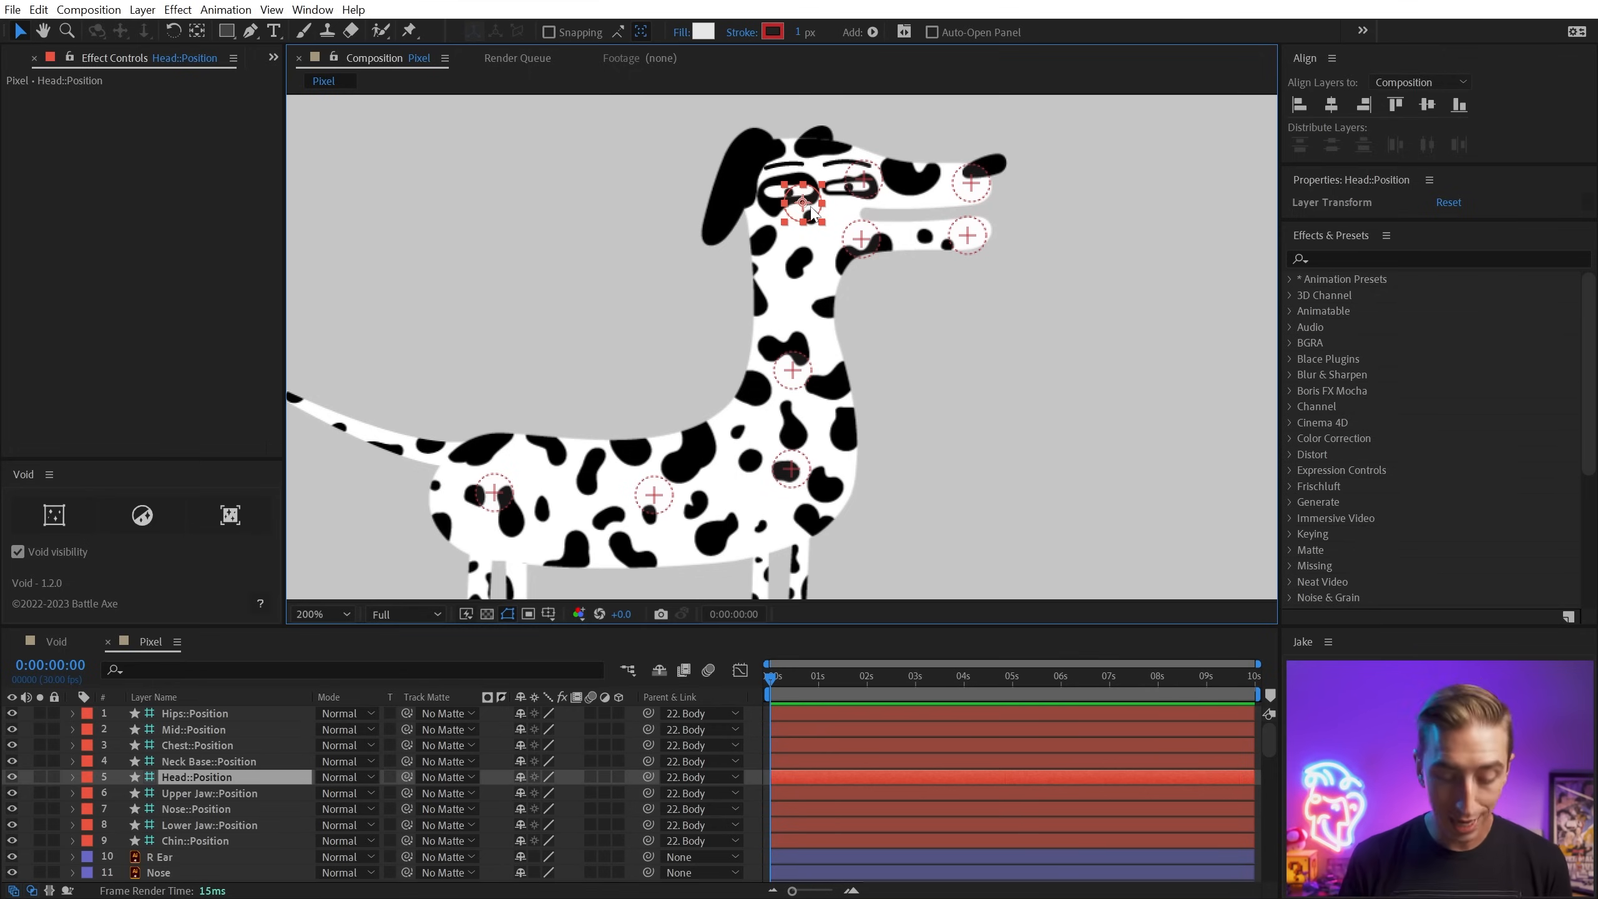
pyautogui.hotkey('shift', '/')
pyautogui.click(995, 318)
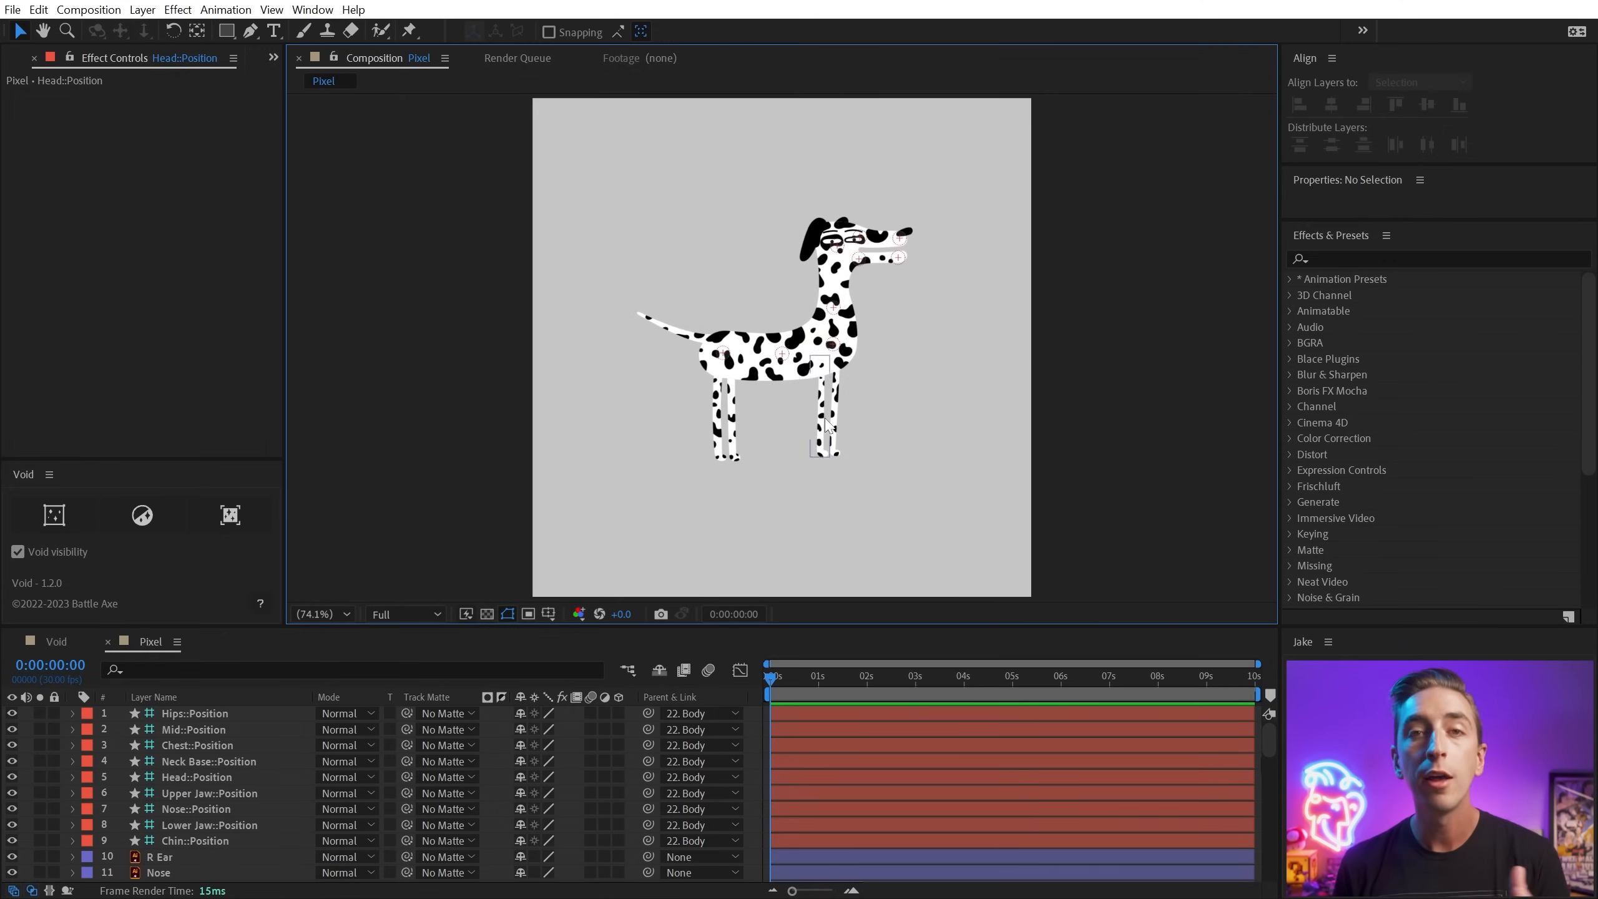
# Apply Gradient Ramp to the Body layer and move its start to about 148, 75 and its end to about 230, 285.
pyautogui.press('/')
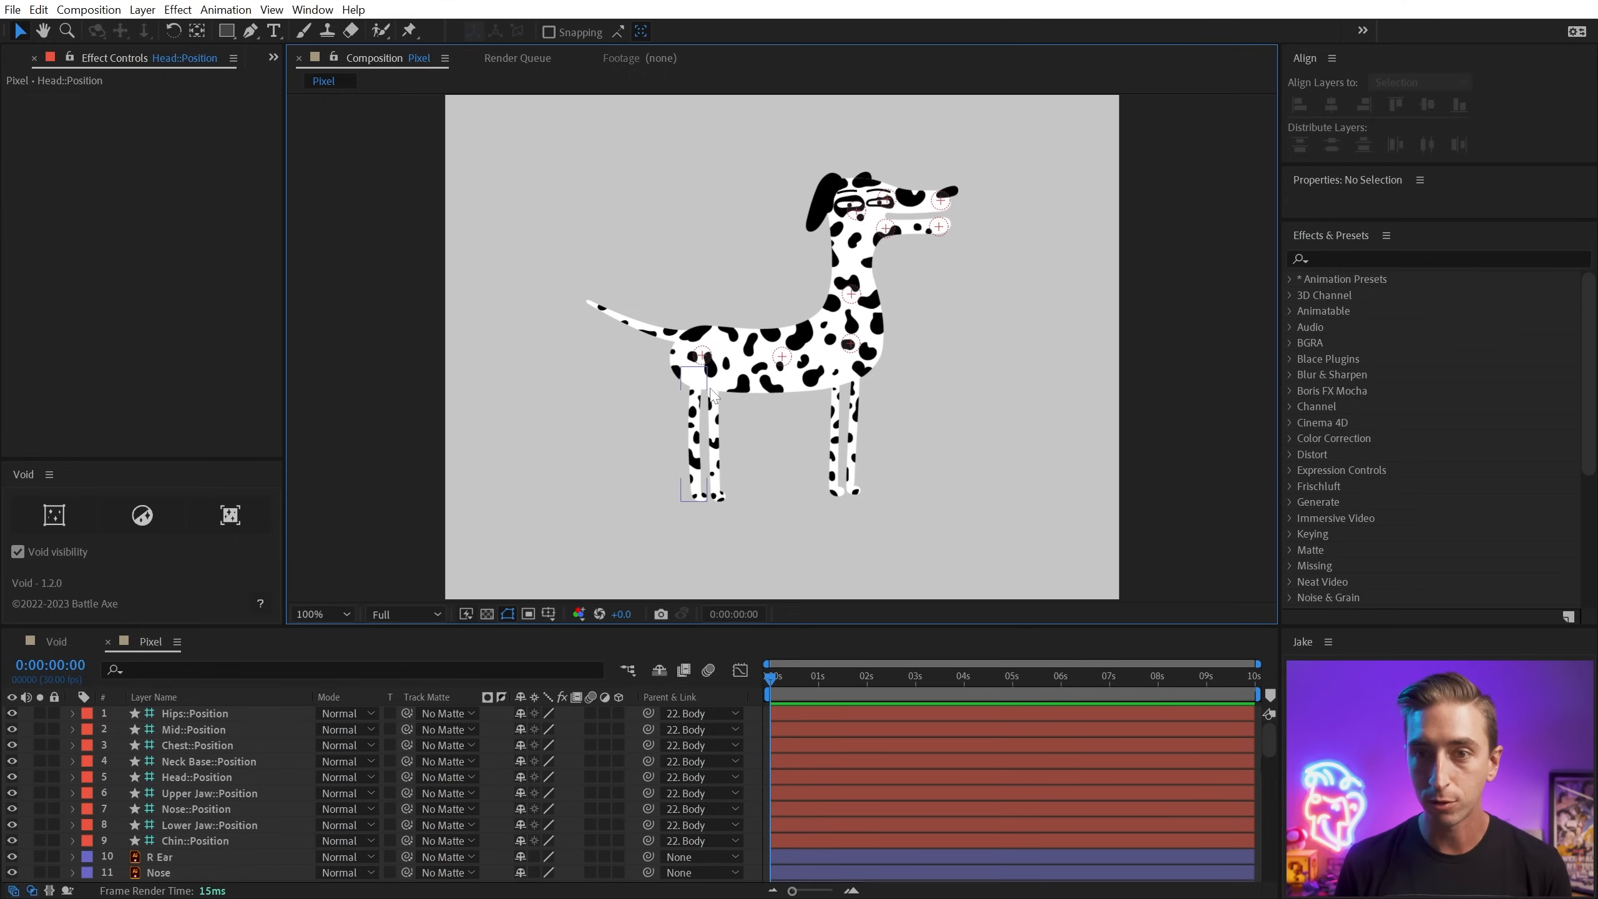
pyautogui.click(749, 387)
pyautogui.click(1432, 254)
pyautogui.write('ramp')
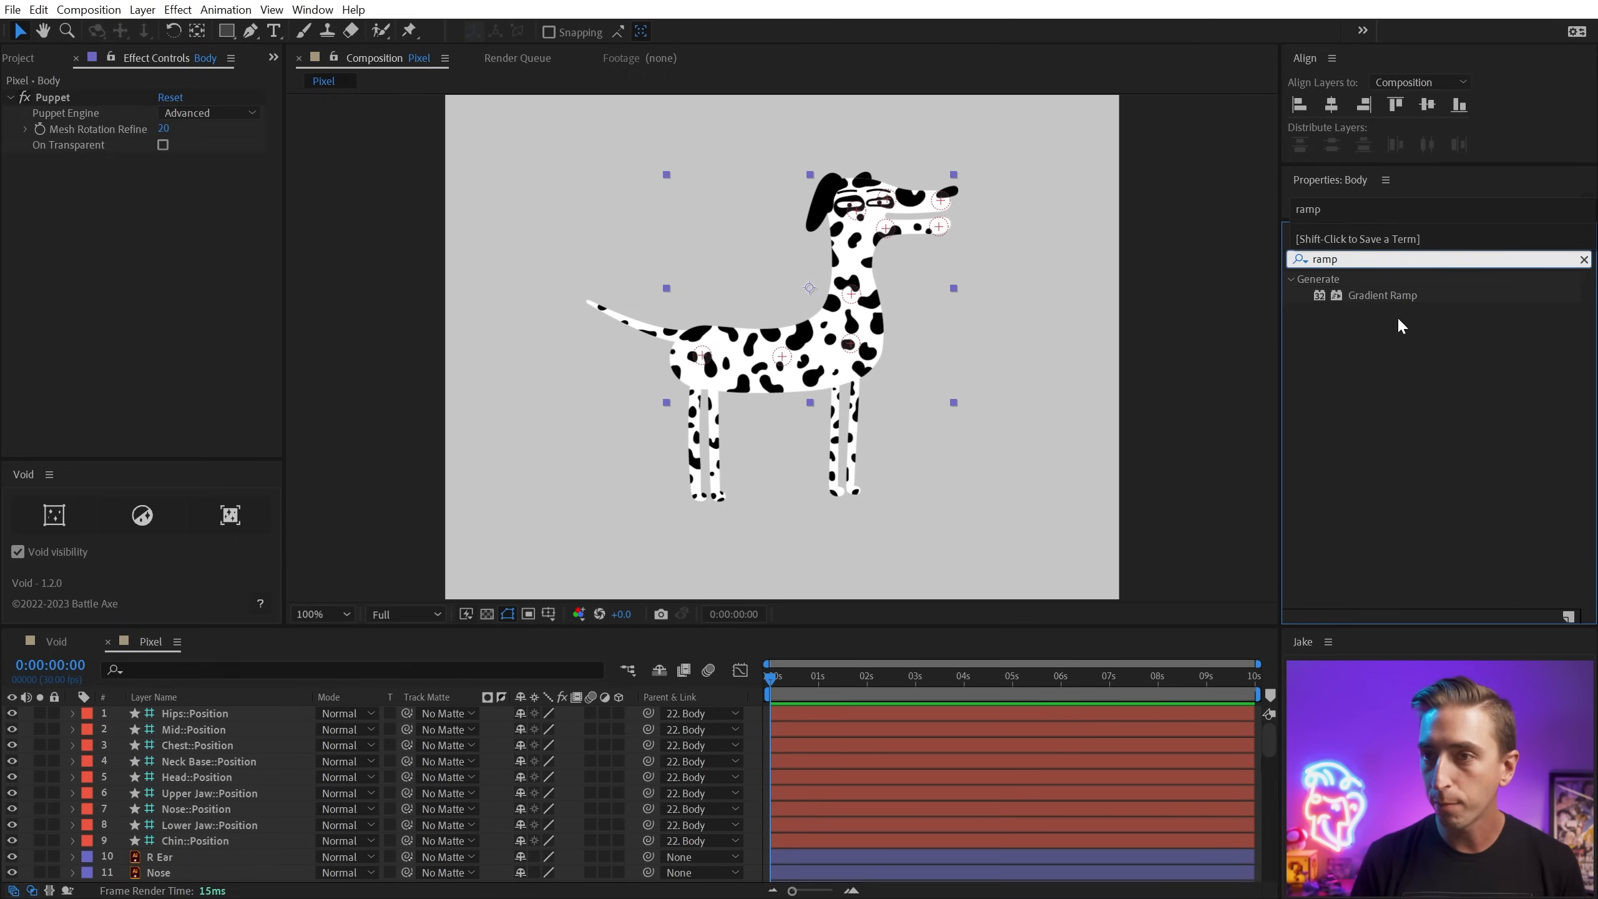
pyautogui.moveTo(1383, 295); pyautogui.dragTo(321, 211)
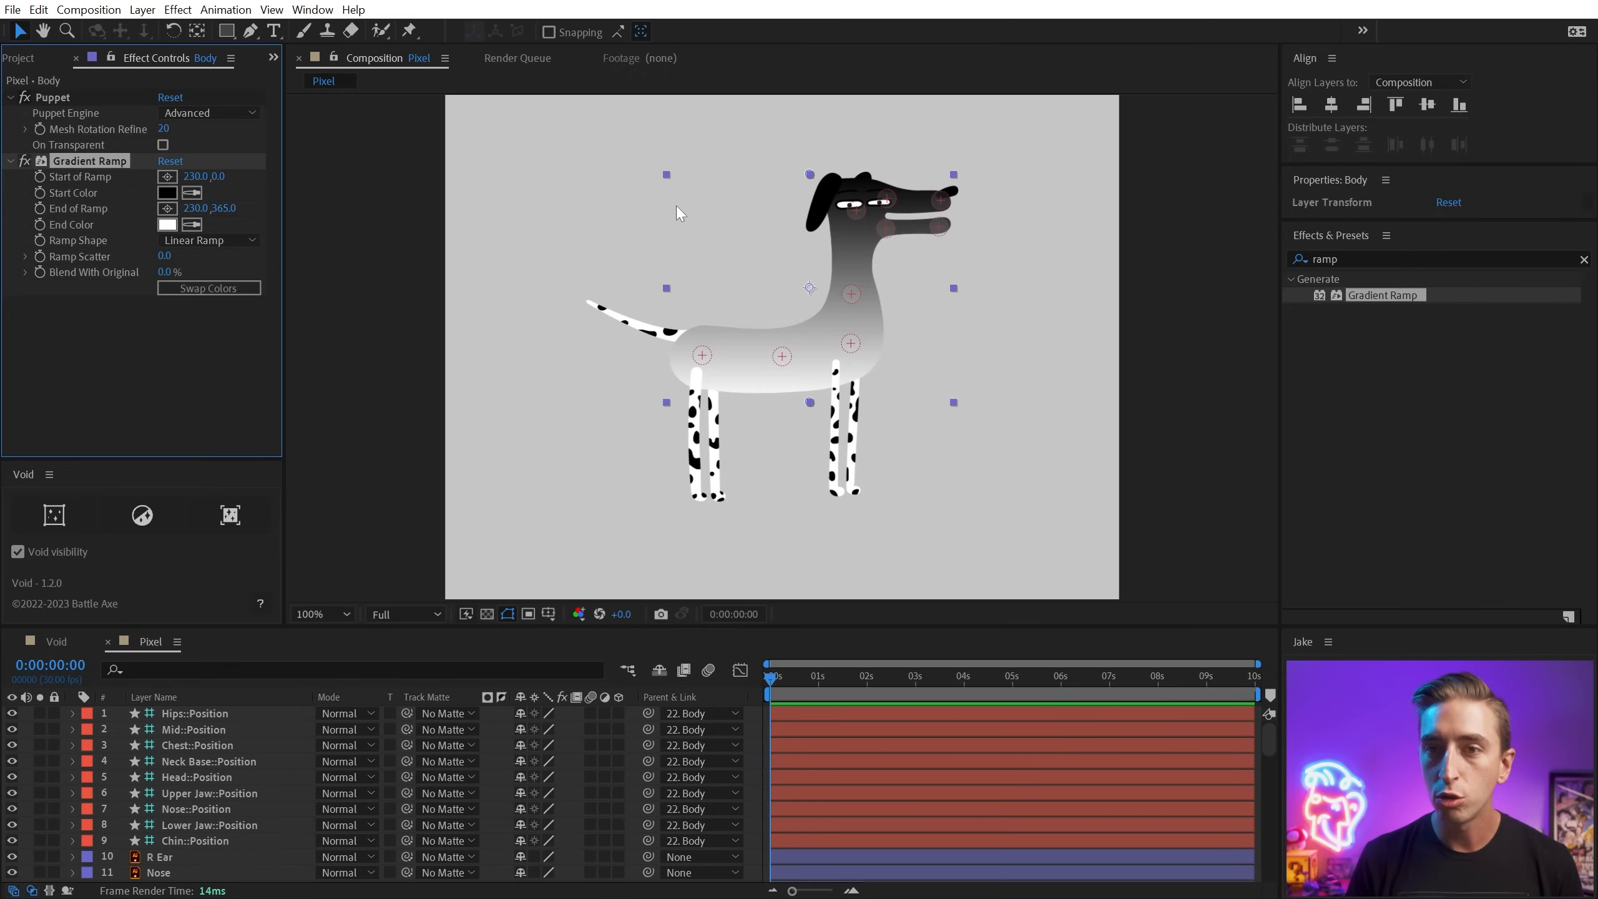
pyautogui.moveTo(810, 175); pyautogui.dragTo(758, 220)
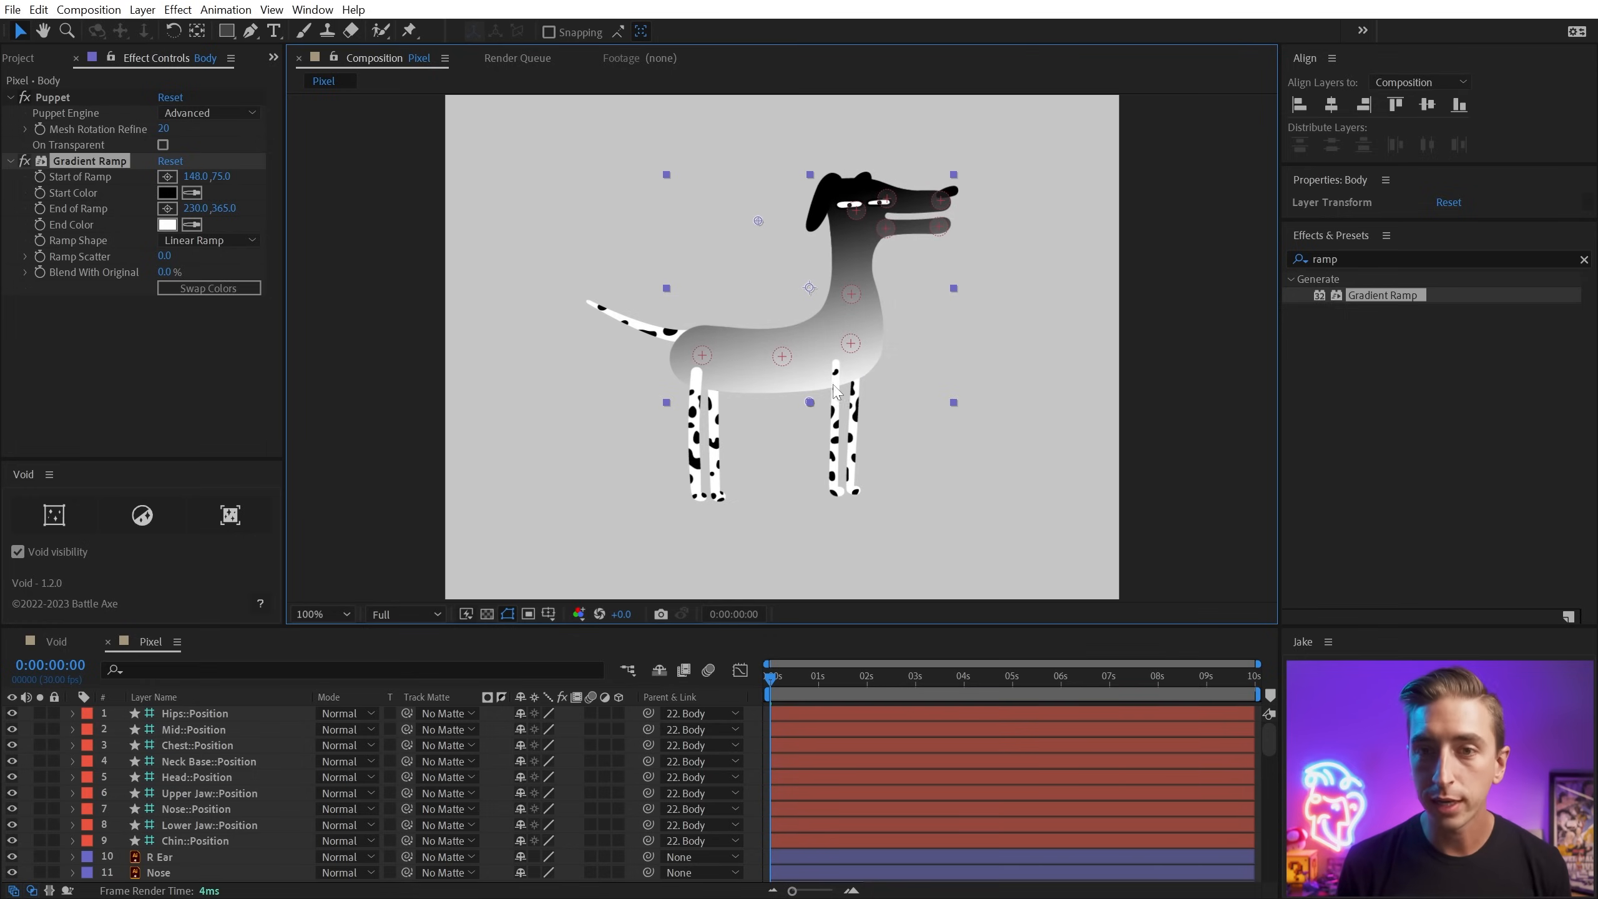
pyautogui.moveTo(810, 402); pyautogui.dragTo(809, 352)
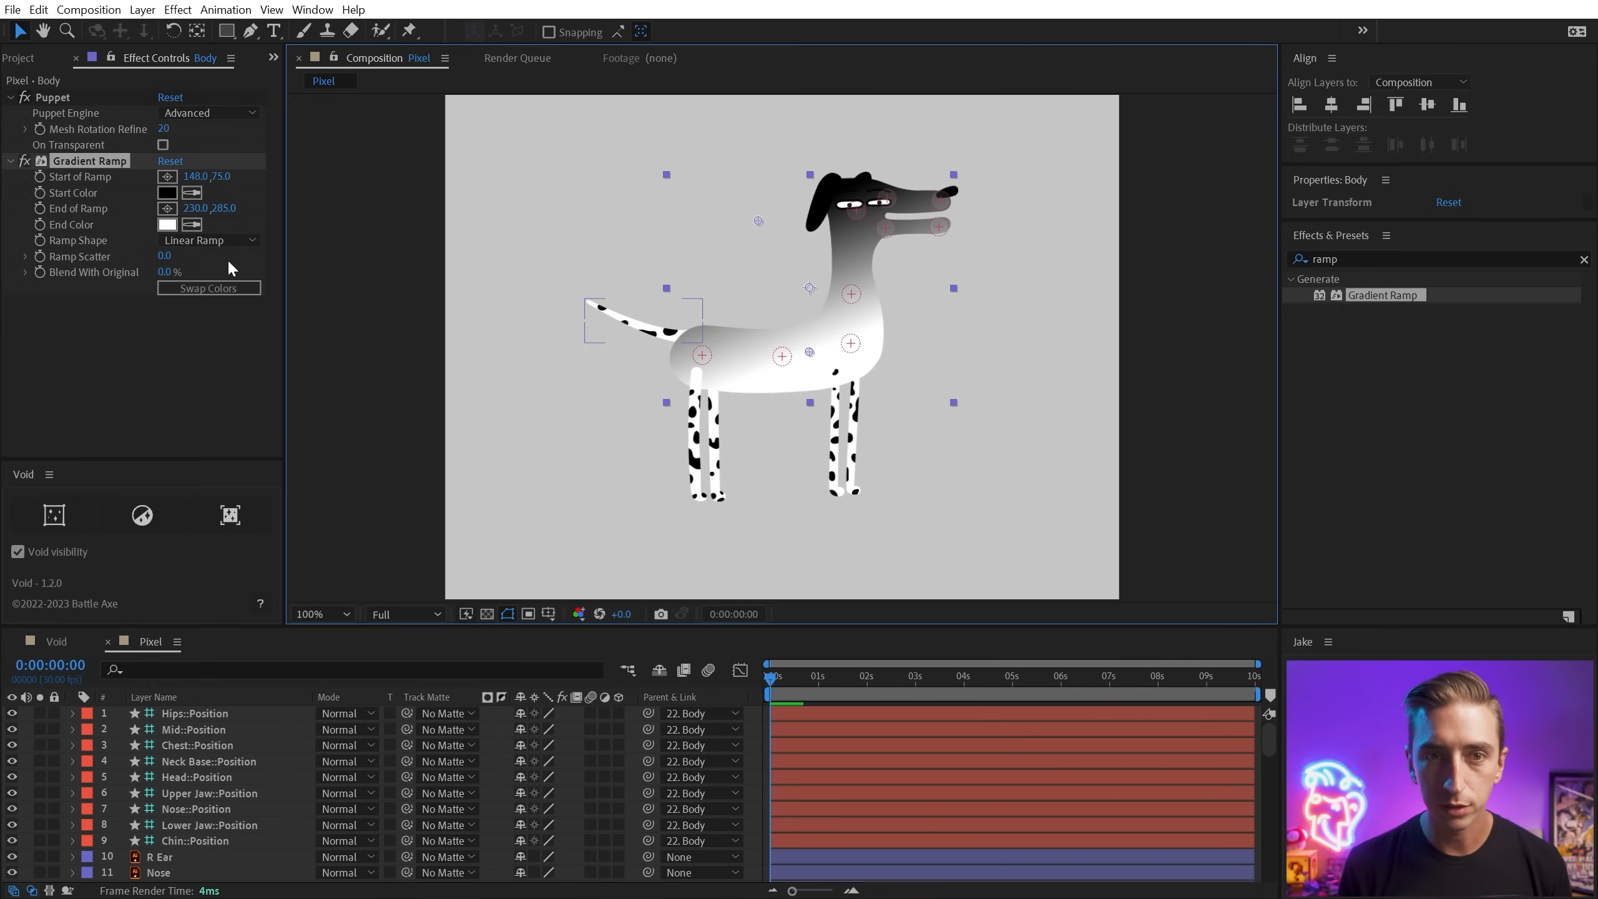
# Create a separate void for the Start of Ramp and End of Ramp points of the Body layer's Gradient Ramp.
pyautogui.doubleClick(78, 179)
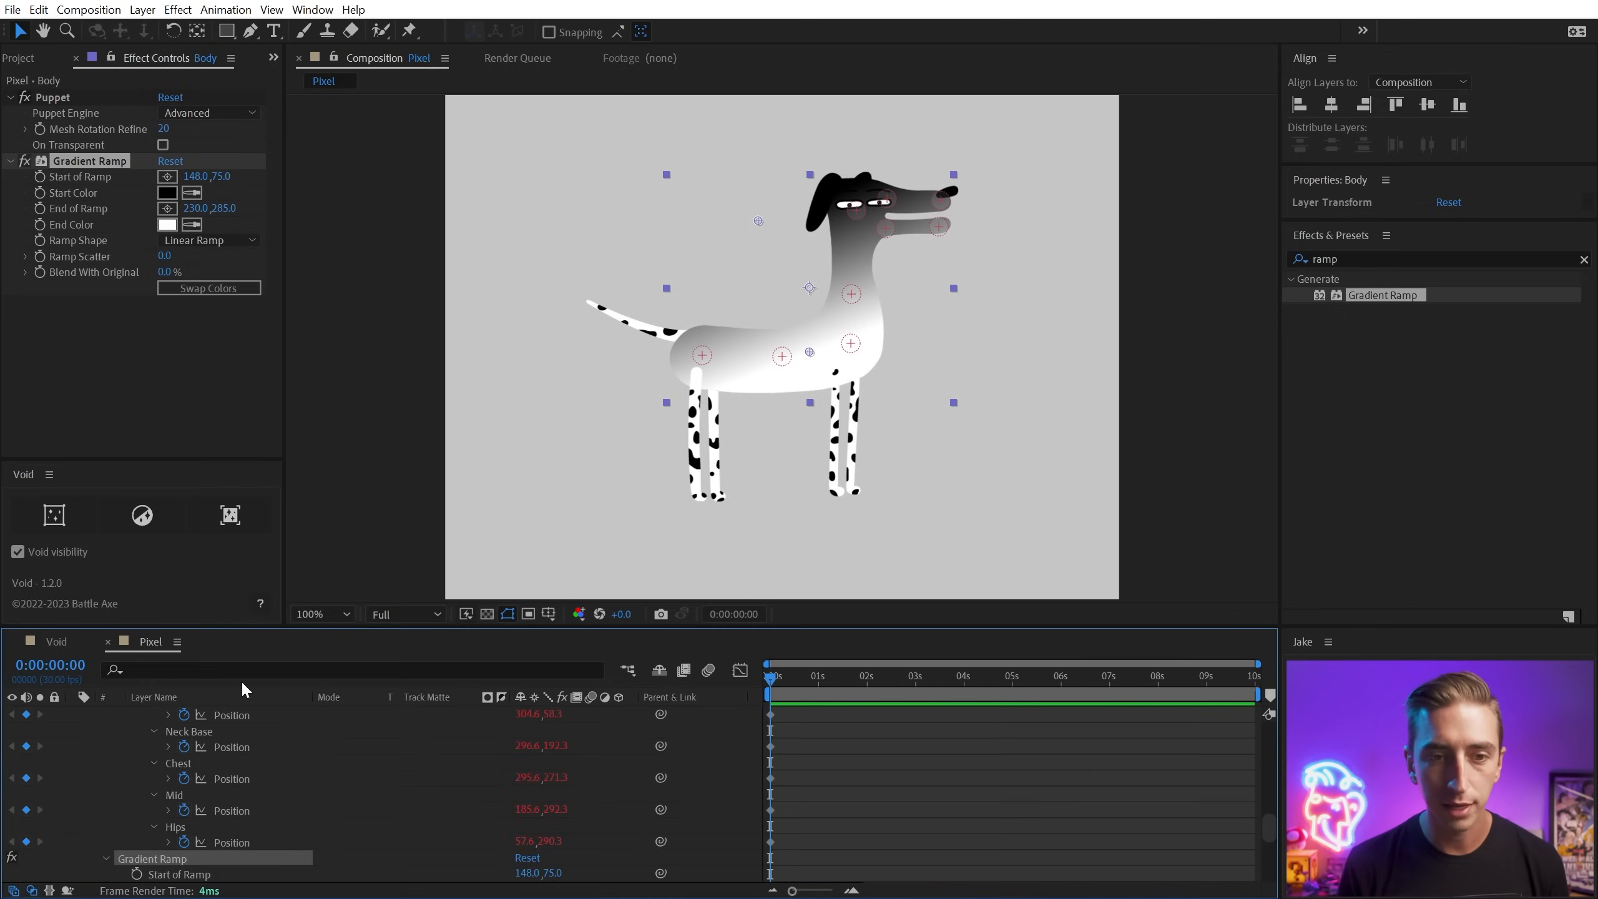
pyautogui.scroll(-3, 253, 826)
pyautogui.click(245, 816)
pyautogui.keyDown('ctrl'); pyautogui.click(177, 779); pyautogui.keyUp('ctrl')
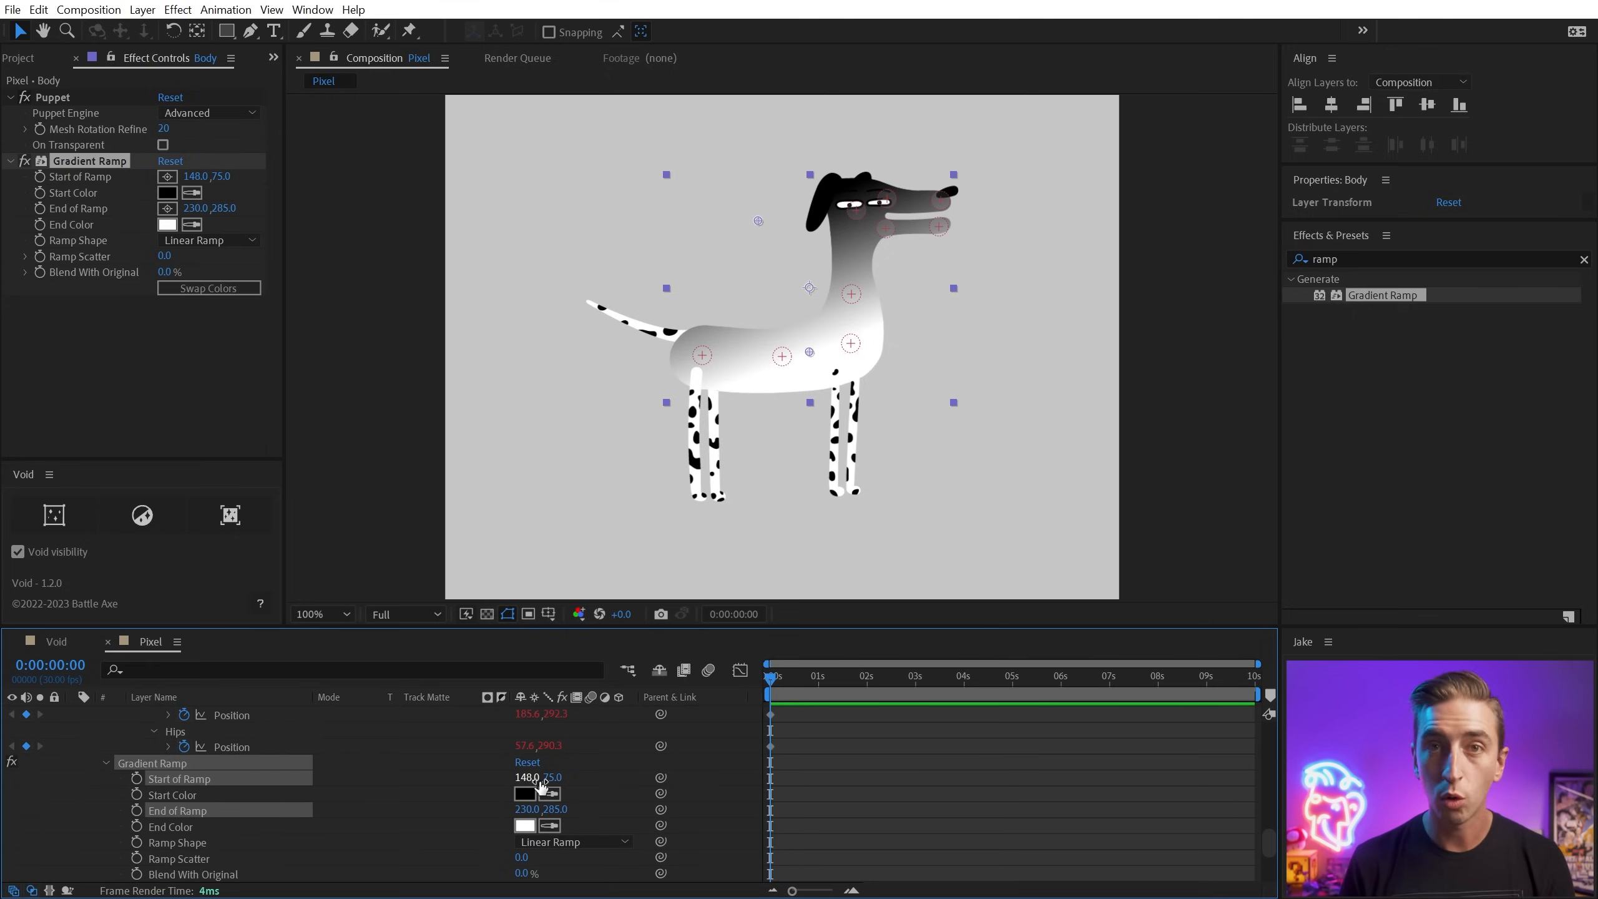
pyautogui.click(53, 515)
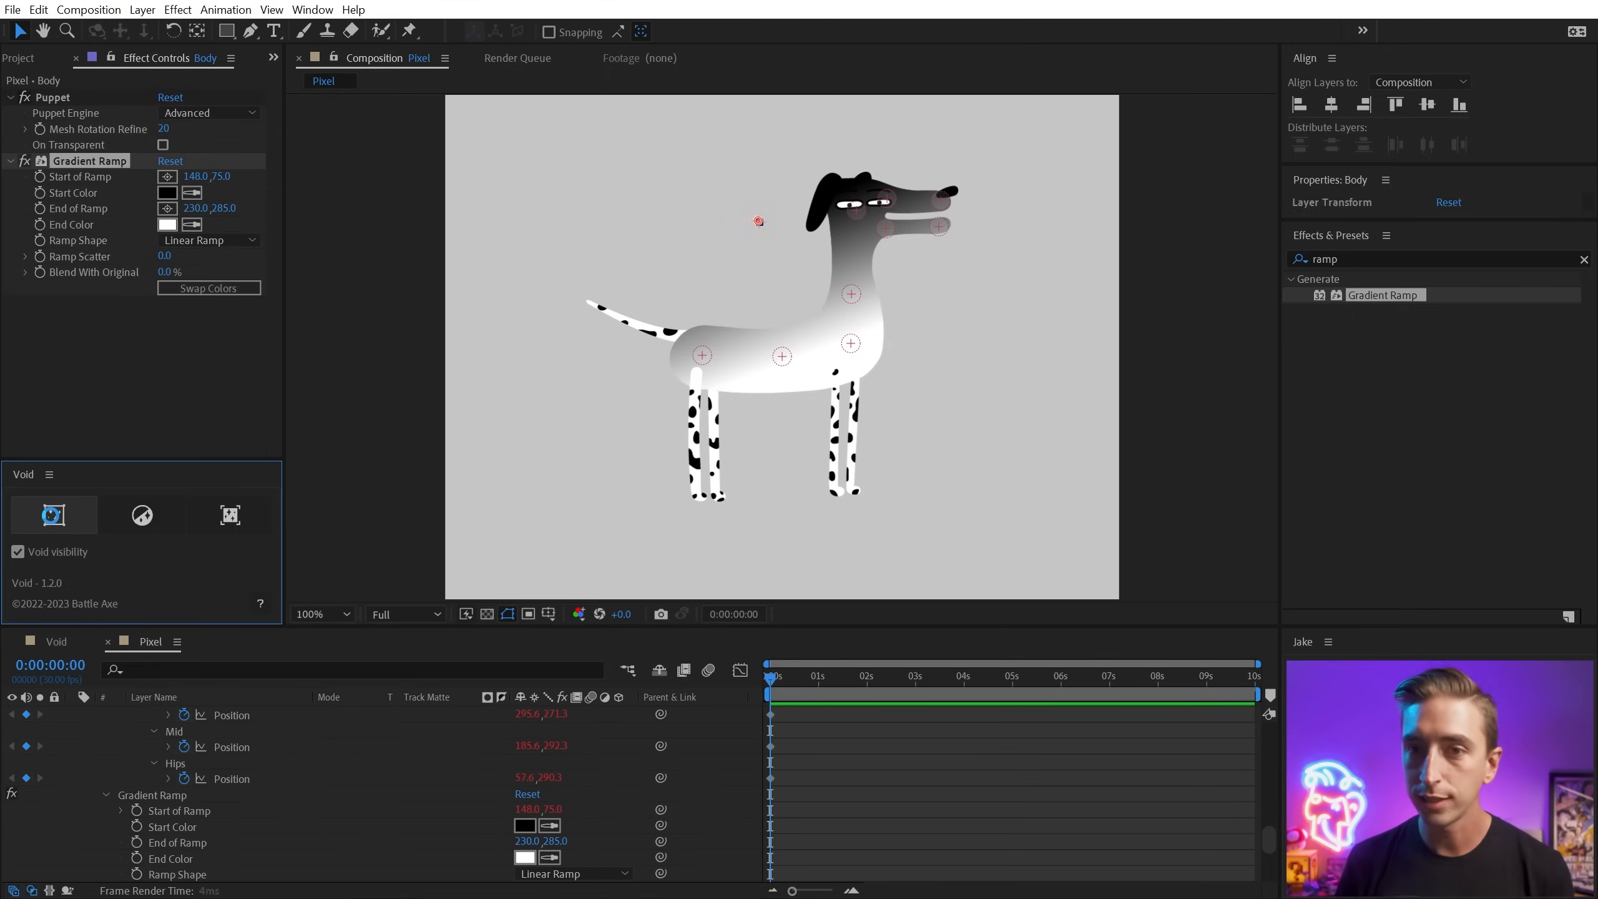
# Reposition the ramp voids so the gradient starts below the belly at about 170, 369 and ends above the back at about 146, 155.
pyautogui.click(776, 272)
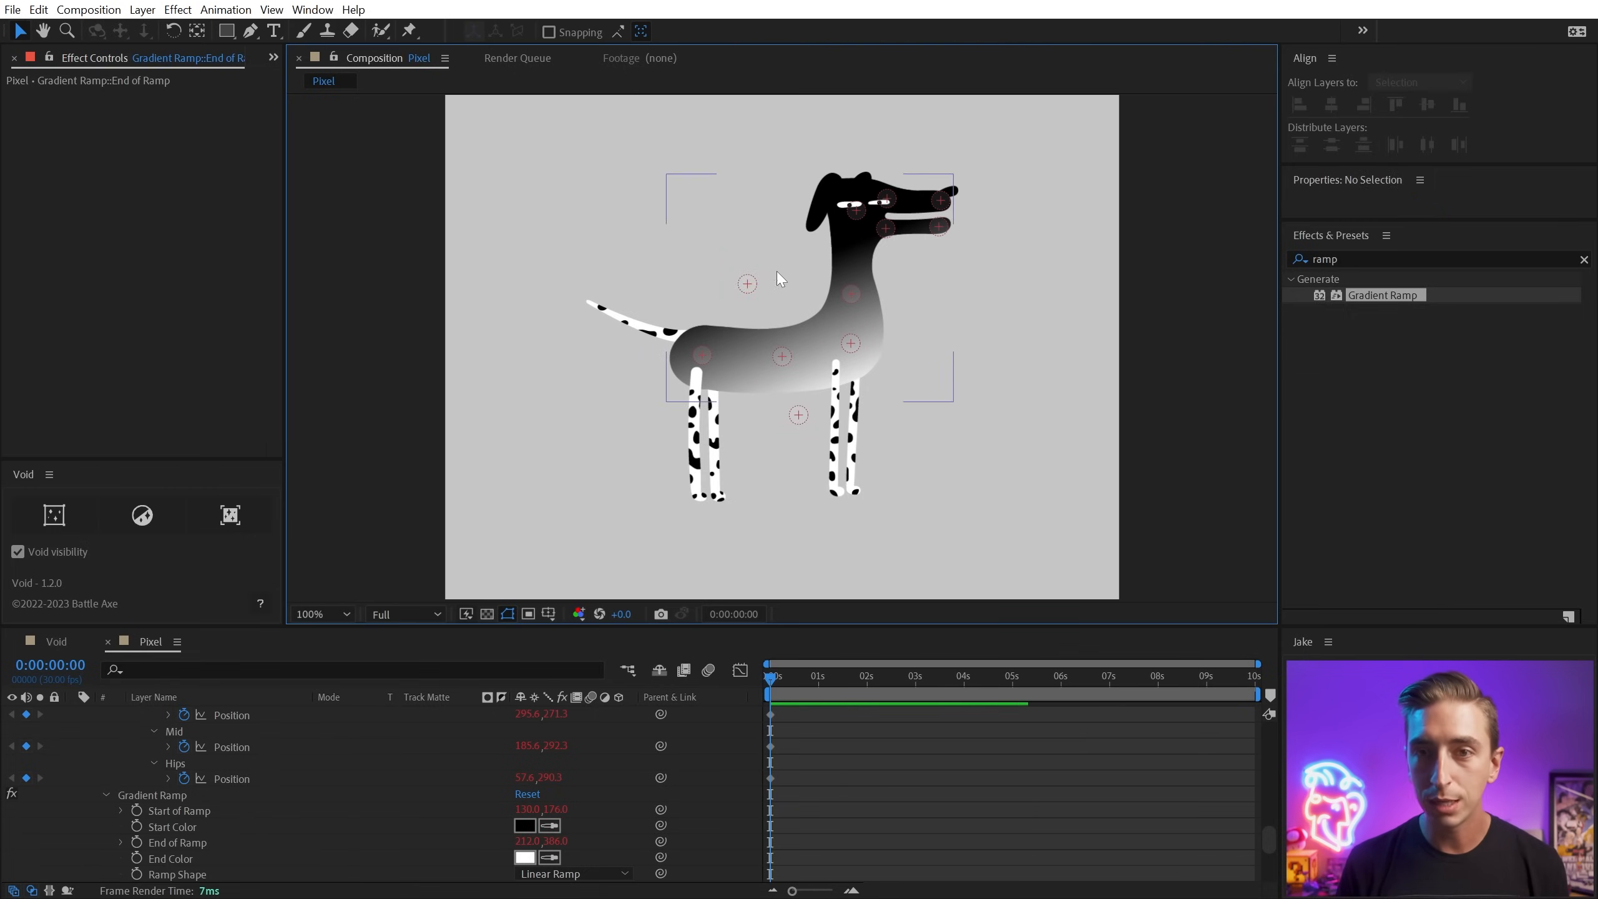
pyautogui.moveTo(748, 284); pyautogui.dragTo(745, 305)
pyautogui.moveTo(801, 415); pyautogui.dragTo(705, 371)
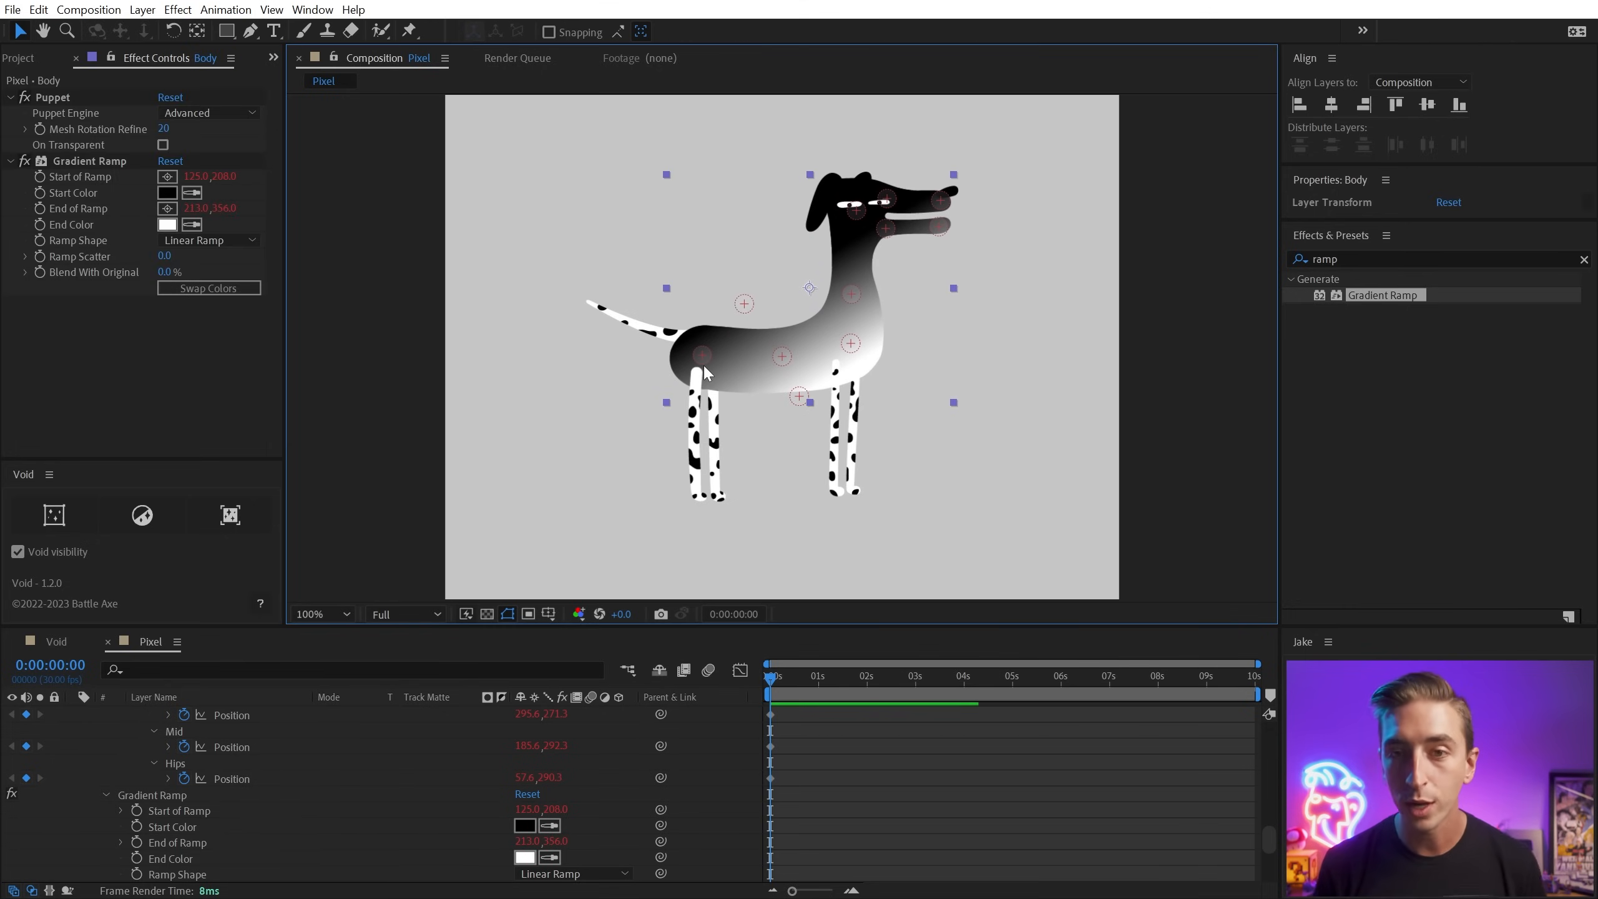
pyautogui.moveTo(801, 397); pyautogui.dragTo(763, 395)
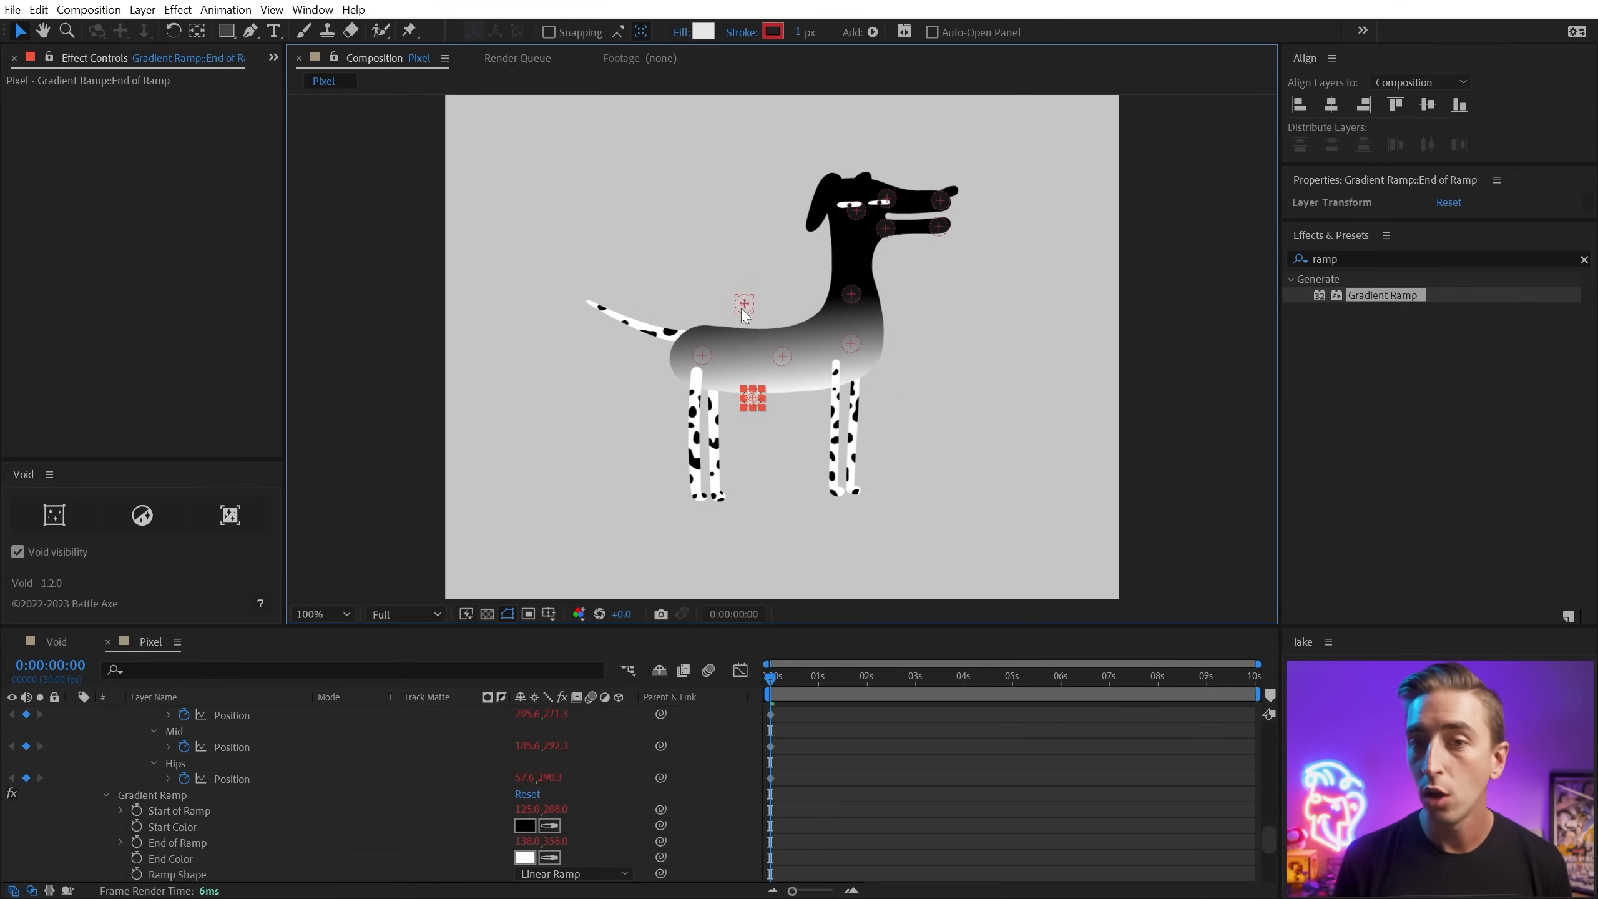
pyautogui.moveTo(743, 304); pyautogui.dragTo(801, 348)
pyautogui.moveTo(784, 410); pyautogui.dragTo(772, 404)
pyautogui.moveTo(781, 306); pyautogui.dragTo(757, 271)
# Find the CC Composite effect and apply it to the Body layer.
pyautogui.click(780, 353)
pyautogui.click(1386, 261)
pyautogui.press('BackSpace')
pyautogui.press('BackSpace')
pyautogui.press('BackSpace')
pyautogui.press('BackSpace')
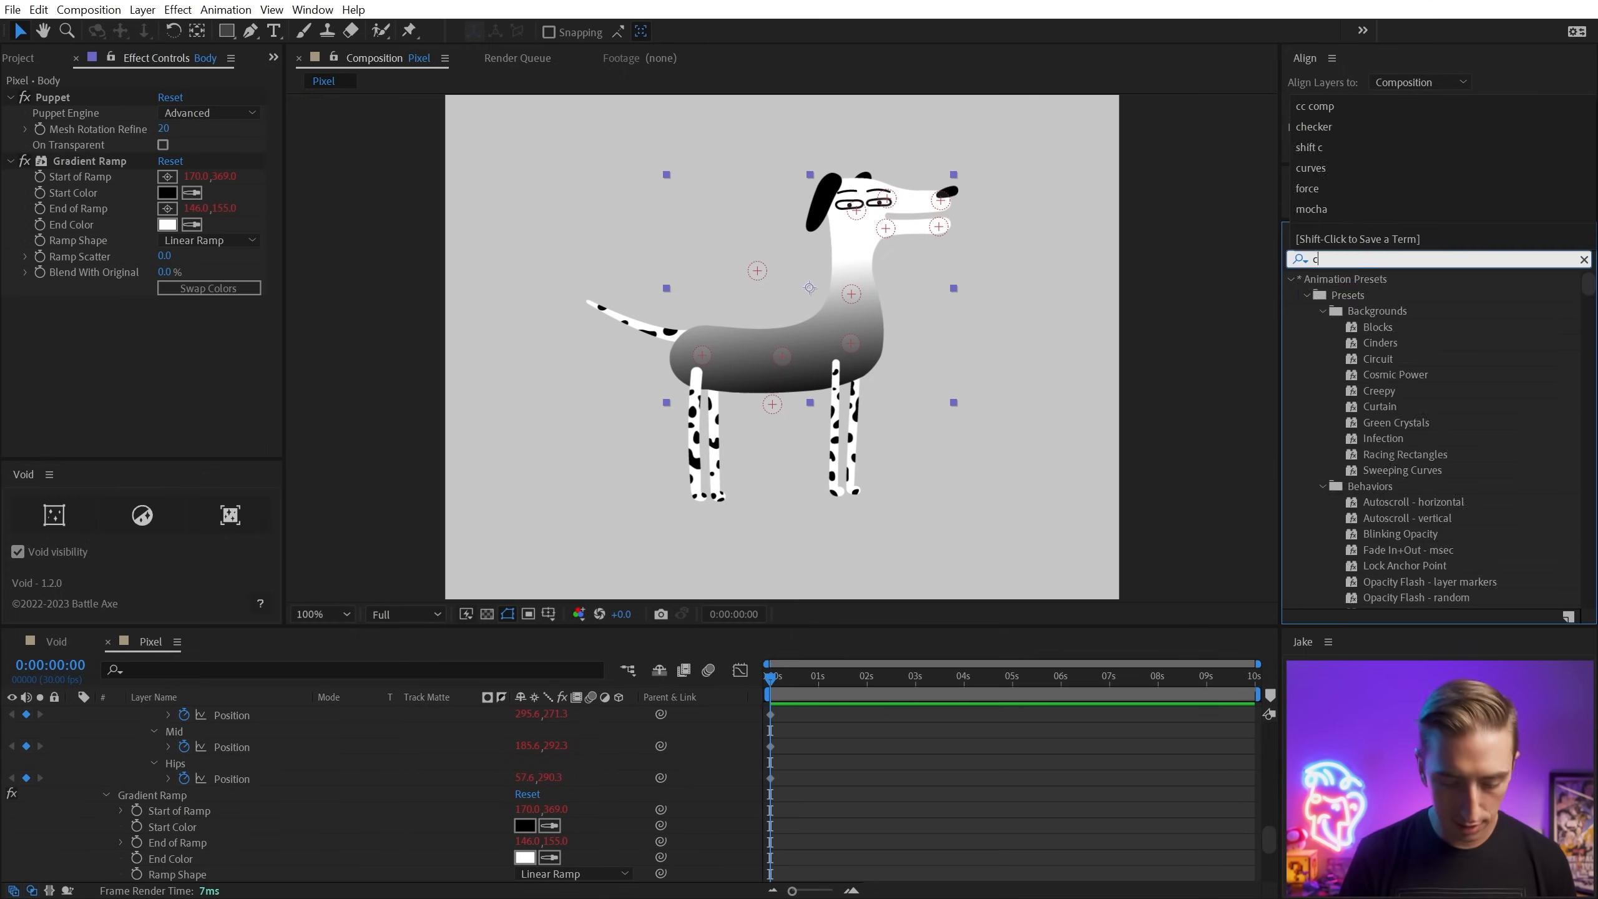
pyautogui.write('cc compo')
pyautogui.doubleClick(1353, 295)
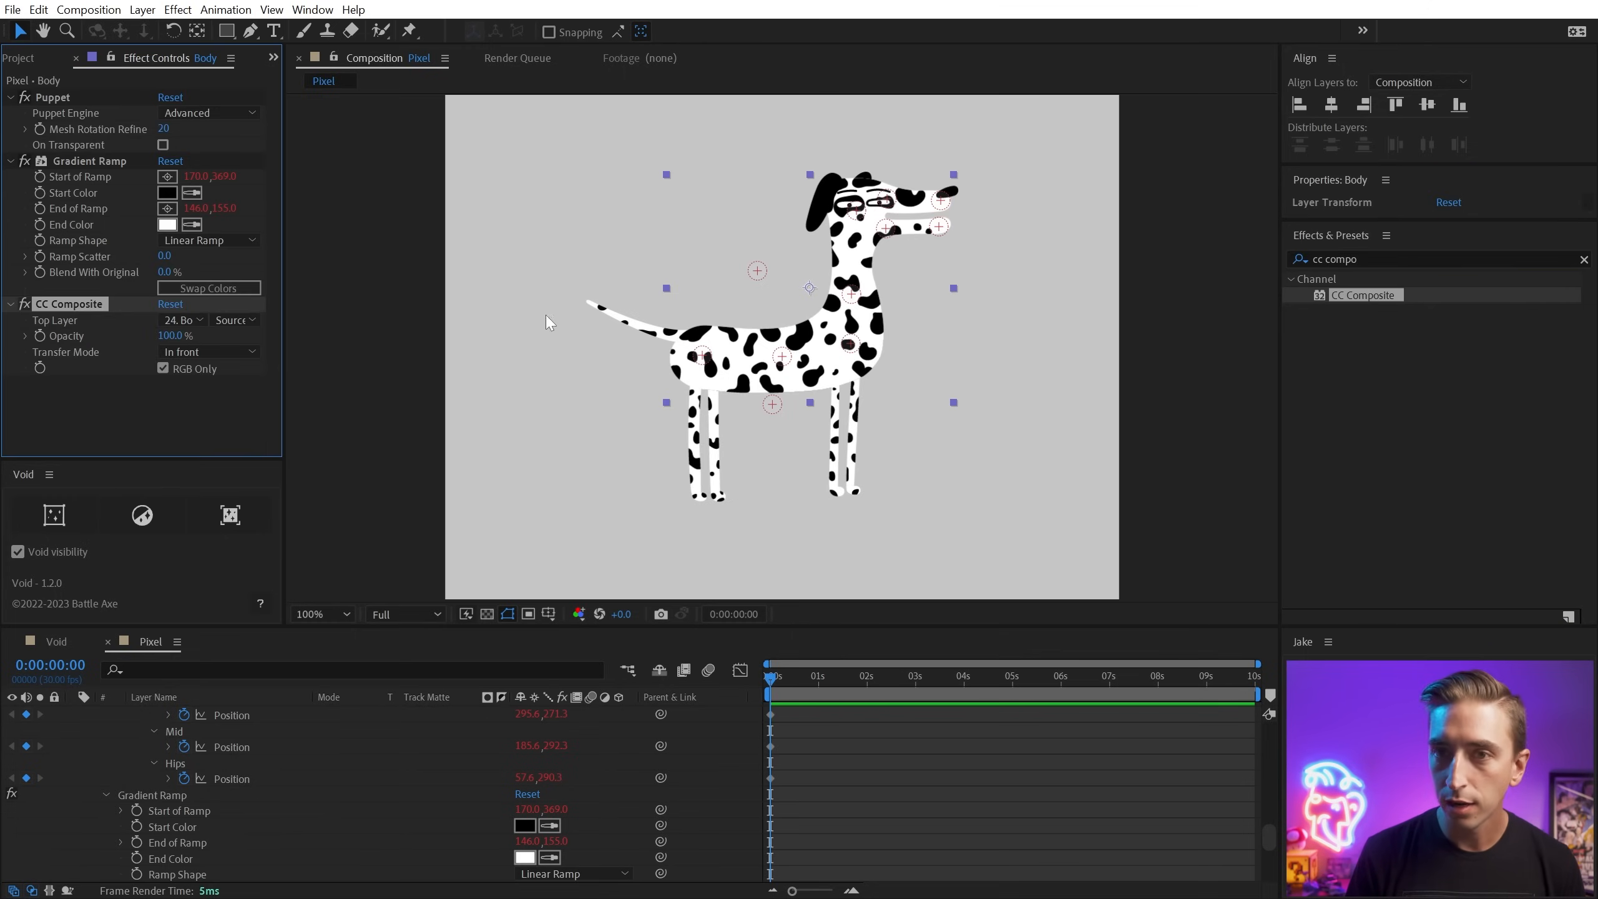
# Set CC Composite's Transfer Mode to Multiply and the Gradient Ramp's Blend With Original to 64%.
pyautogui.click(202, 352)
pyautogui.click(207, 453)
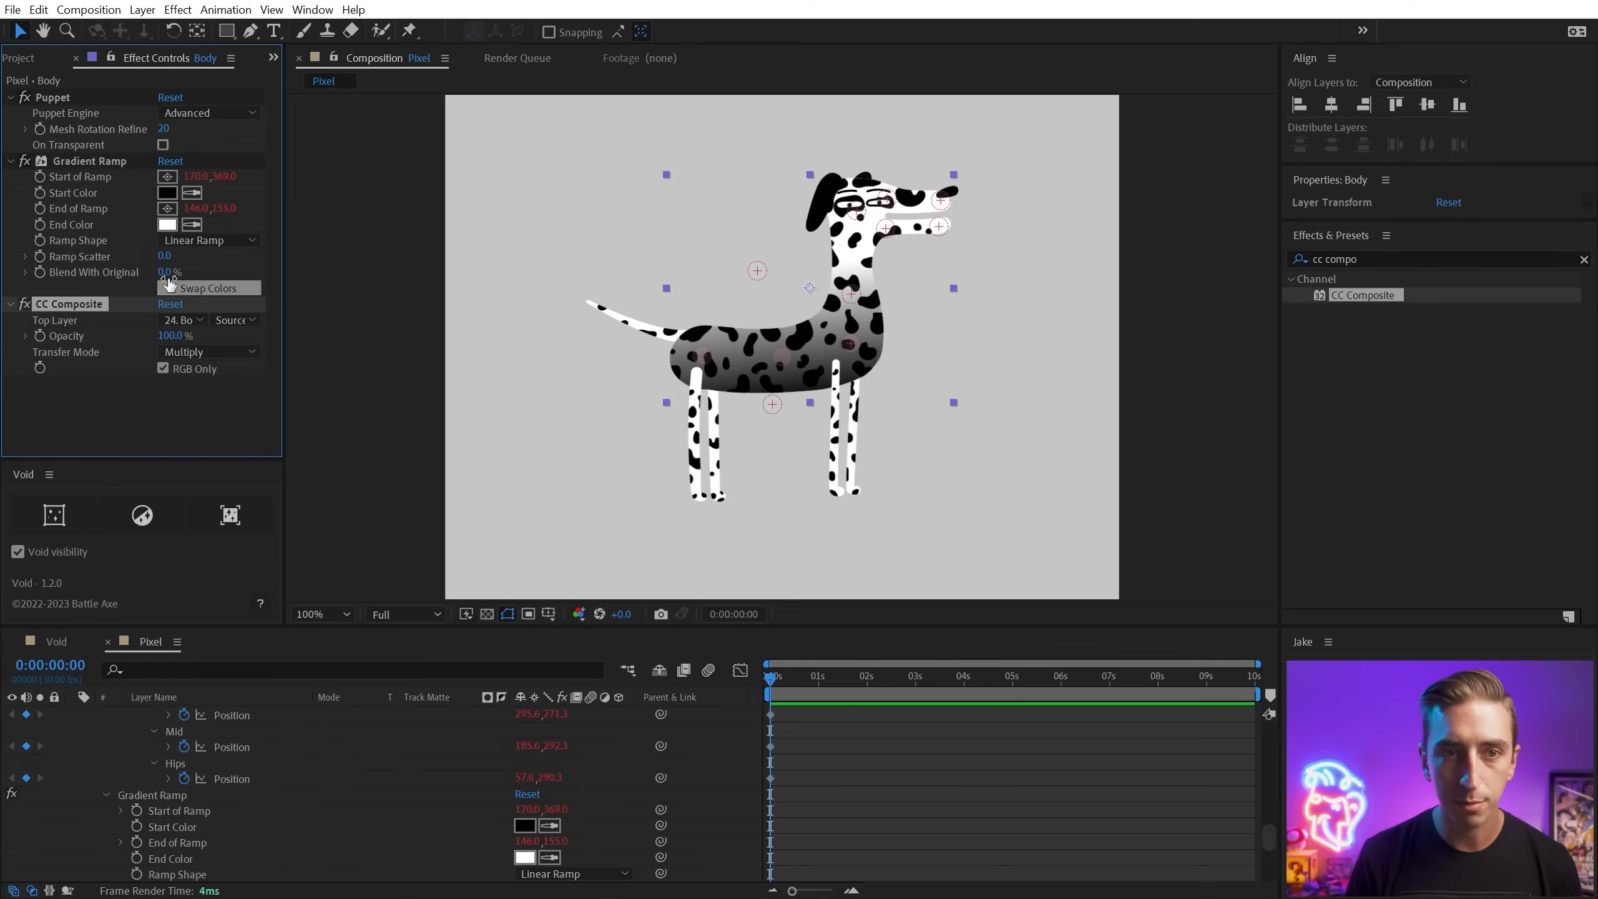
pyautogui.moveTo(165, 272); pyautogui.dragTo(226, 271)
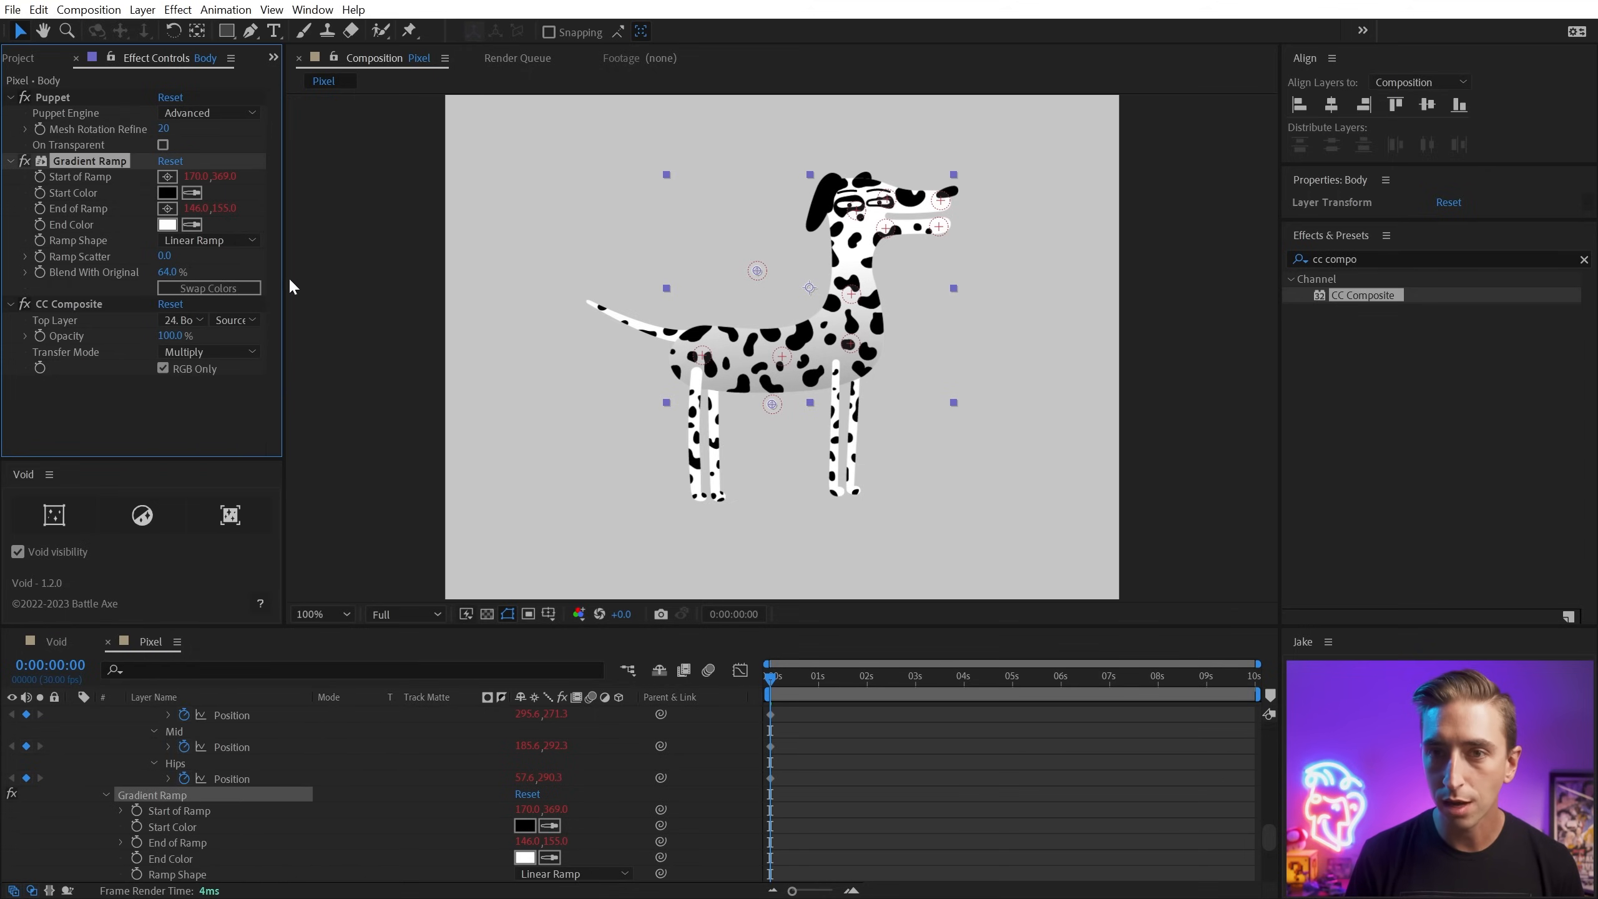
# Move the End of Ramp void to about 147, 214 and the Start of Ramp void to about 200, 382, then deselect.
pyautogui.click(618, 233)
pyautogui.moveTo(767, 271); pyautogui.dragTo(768, 307)
pyautogui.click(778, 408)
pyautogui.moveTo(787, 421)
pyautogui.mouseDown()
pyautogui.moveTo(771, 399)
pyautogui.moveTo(829, 423)
pyautogui.moveTo(794, 416)
pyautogui.mouseUp()
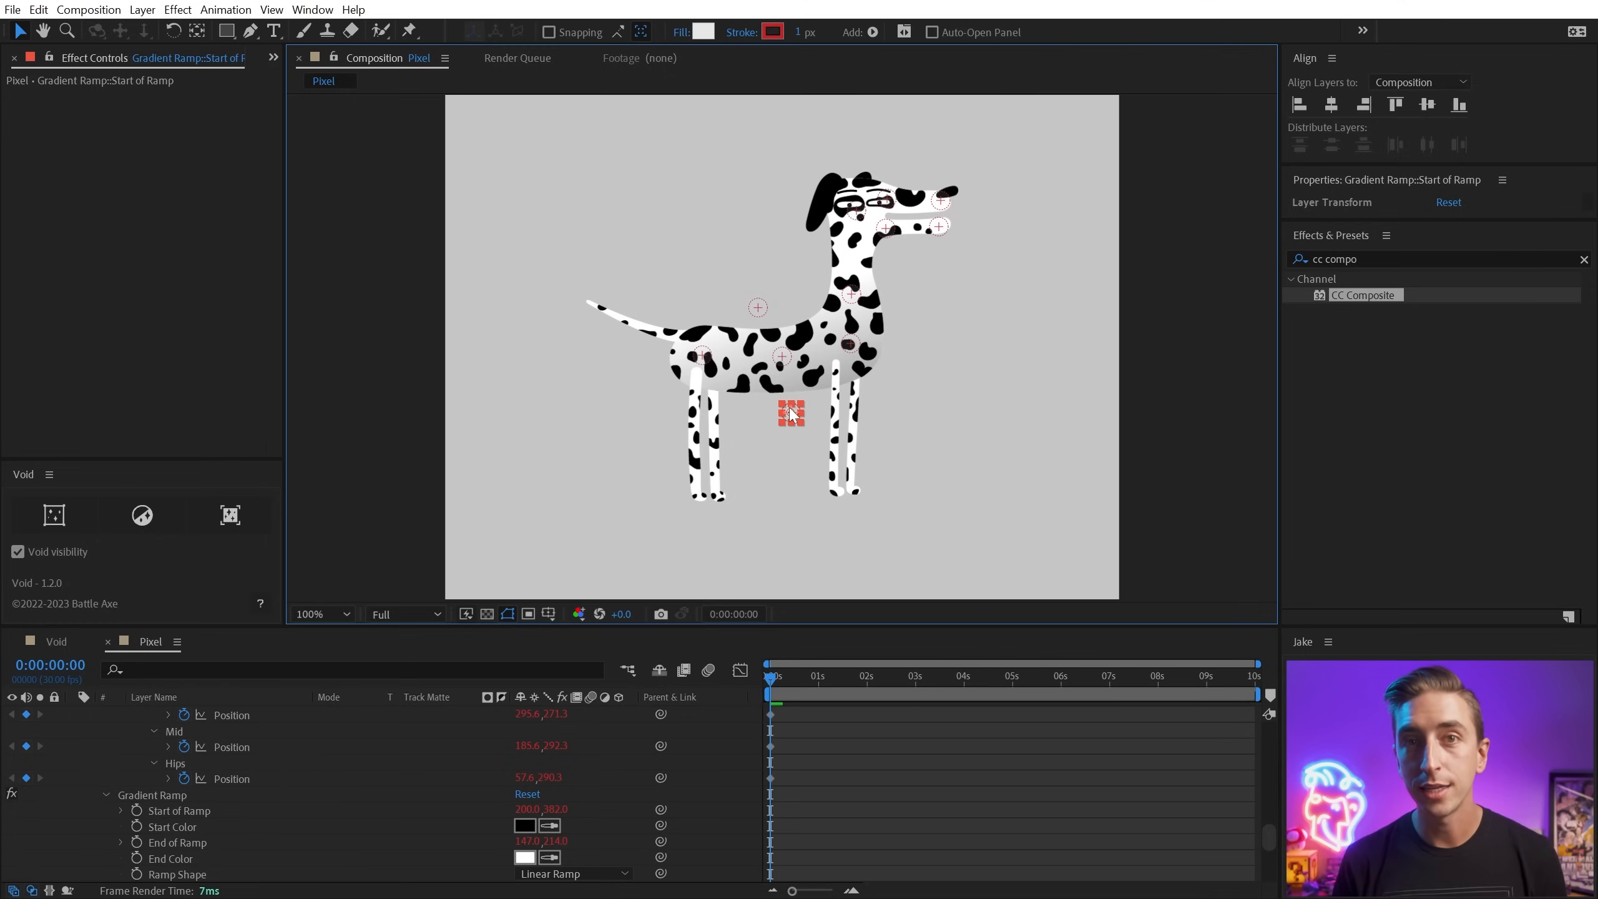
pyautogui.click(1116, 347)
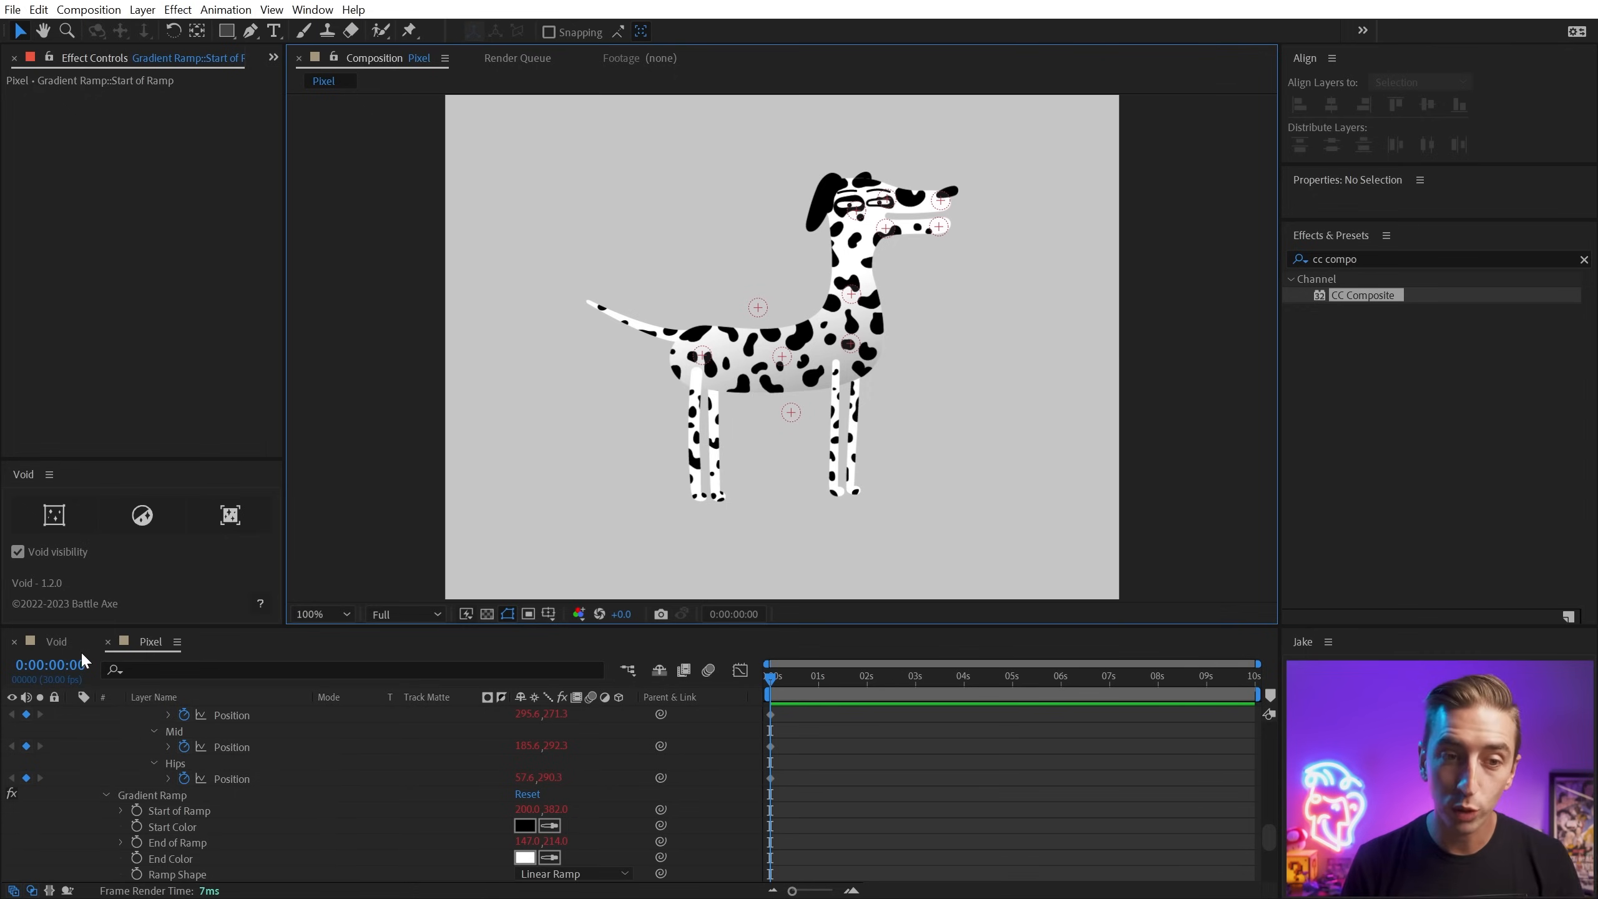
# Switch to the Void composition, and in File Explorer examine the script files in the Void_1.2.0 headless folder.
pyautogui.click(56, 641)
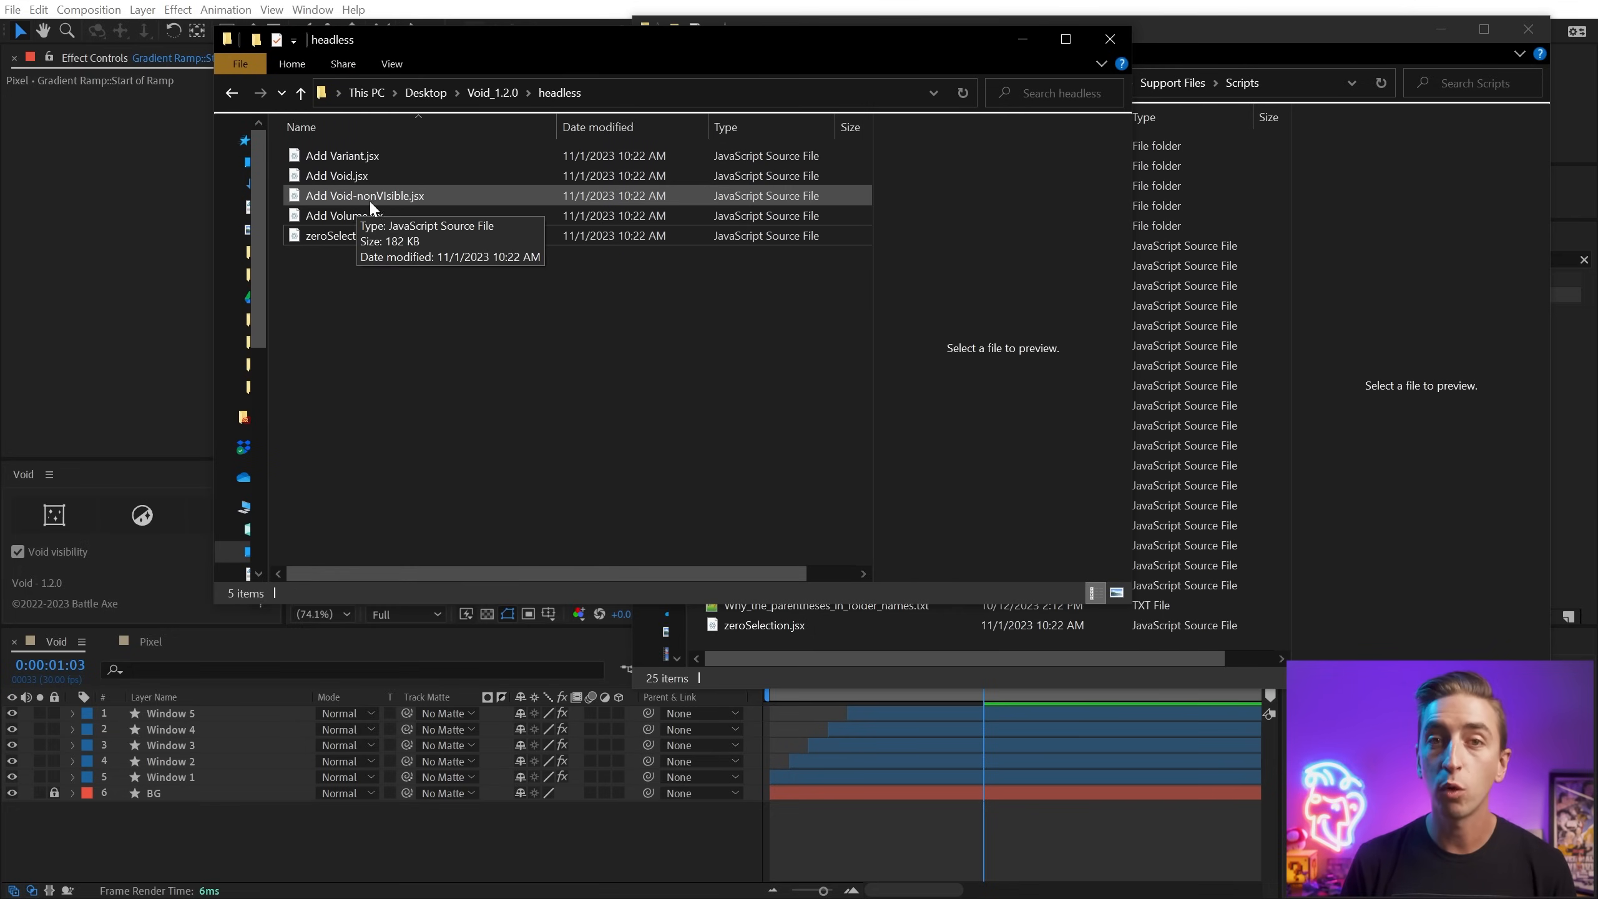
pyautogui.click(368, 175)
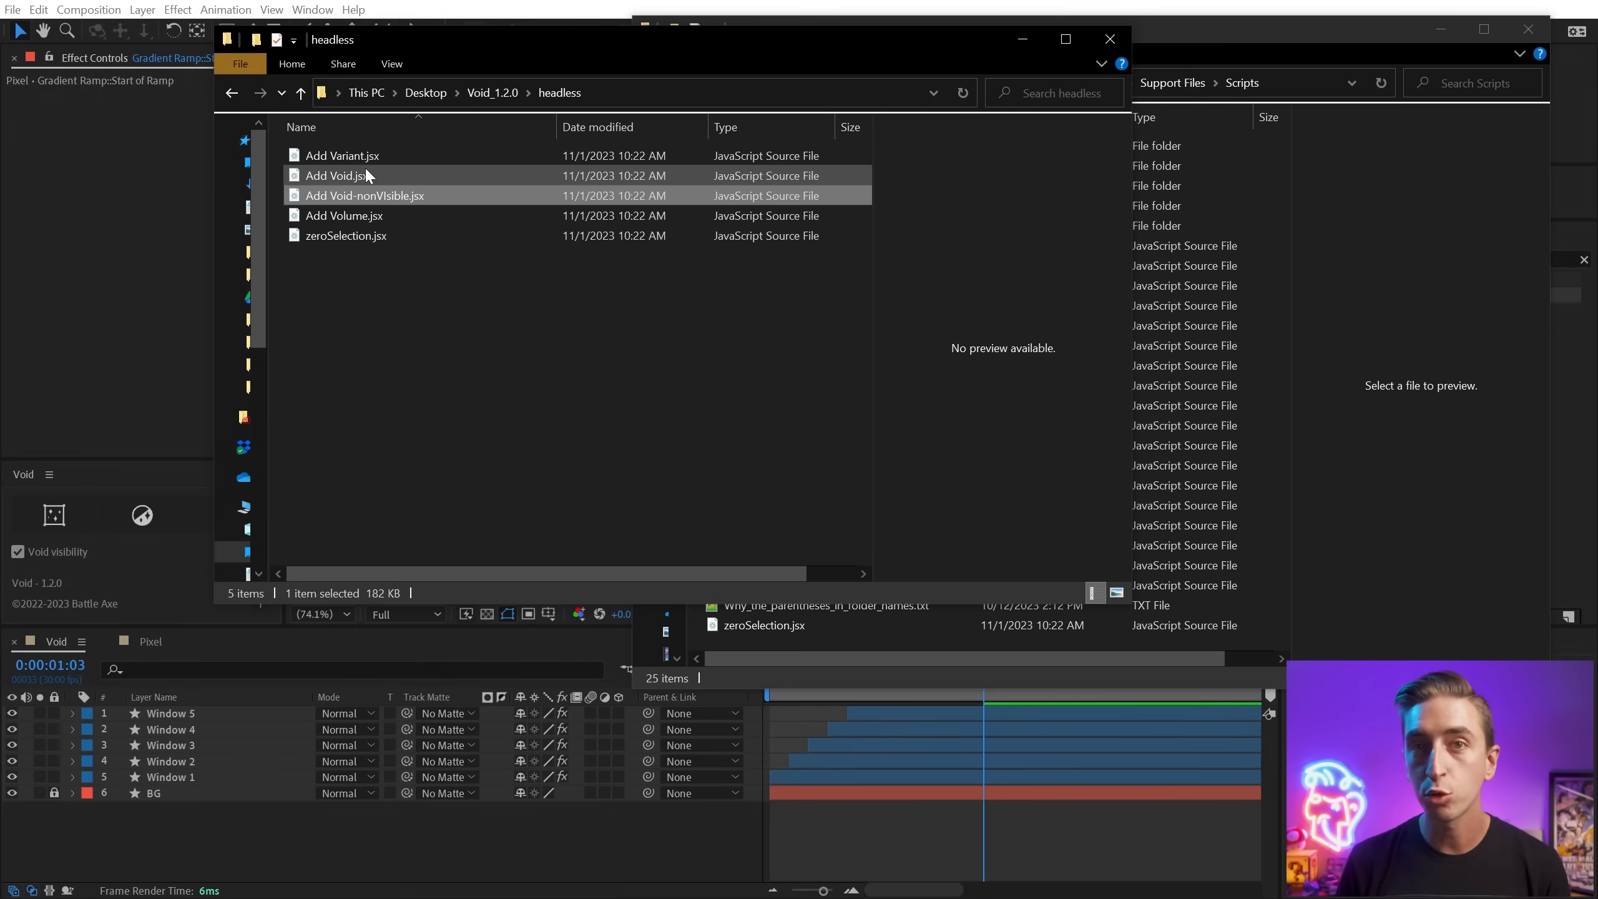
pyautogui.click(377, 238)
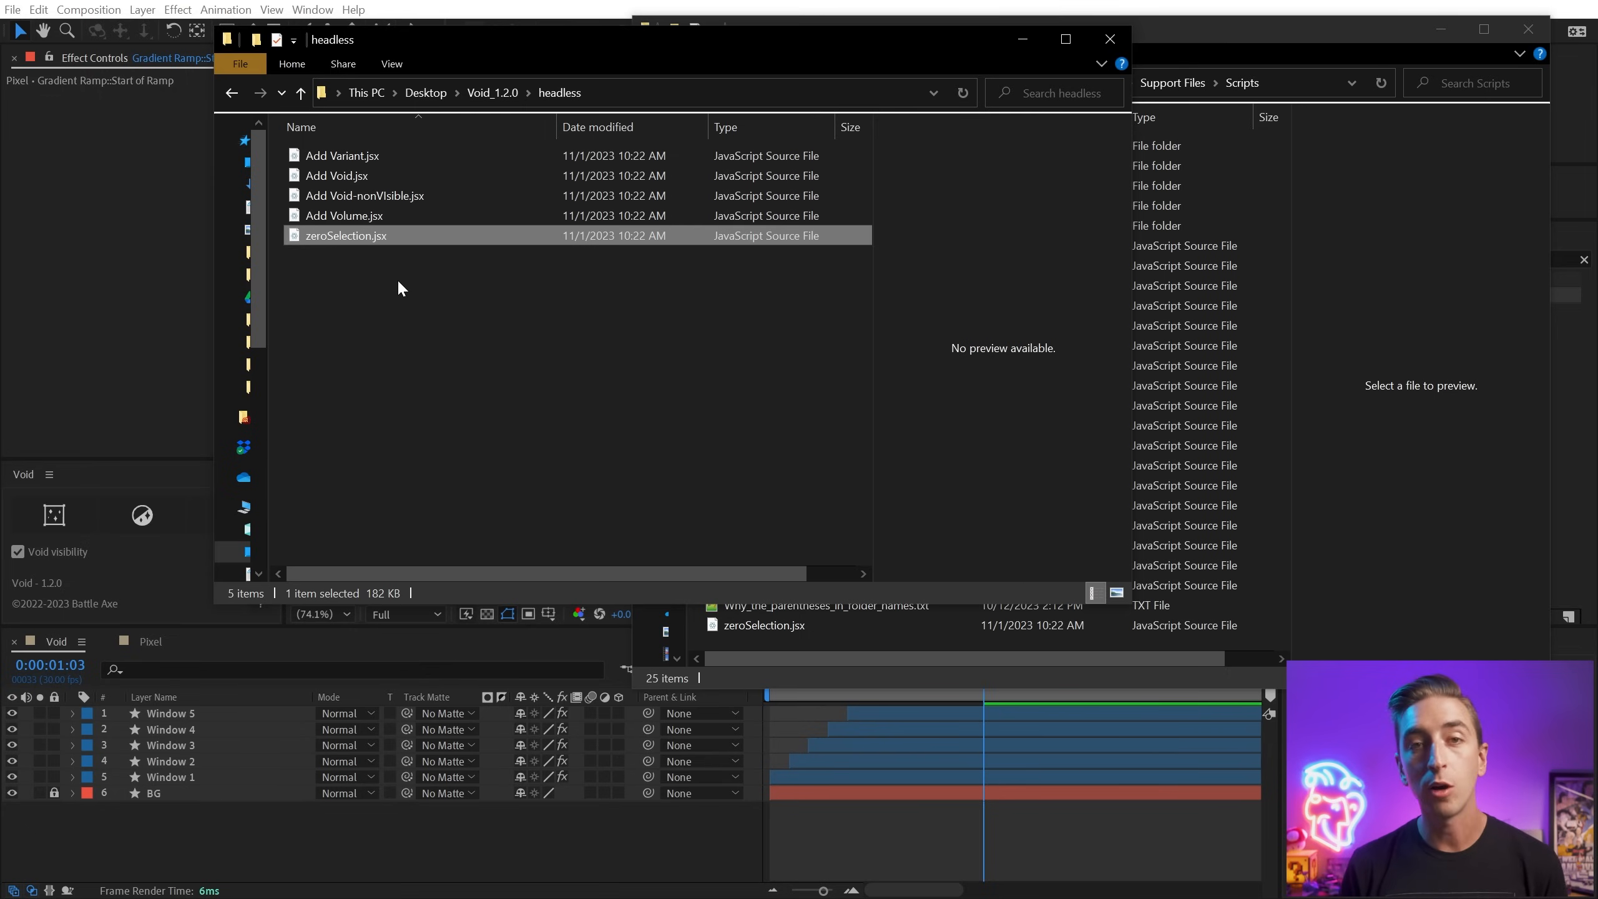
# Move the headless folder window aside and bring the Adobe After Effects 2024 Scripts folder forward to examine its files.
pyautogui.moveTo(894, 43); pyautogui.dragTo(151, 714)
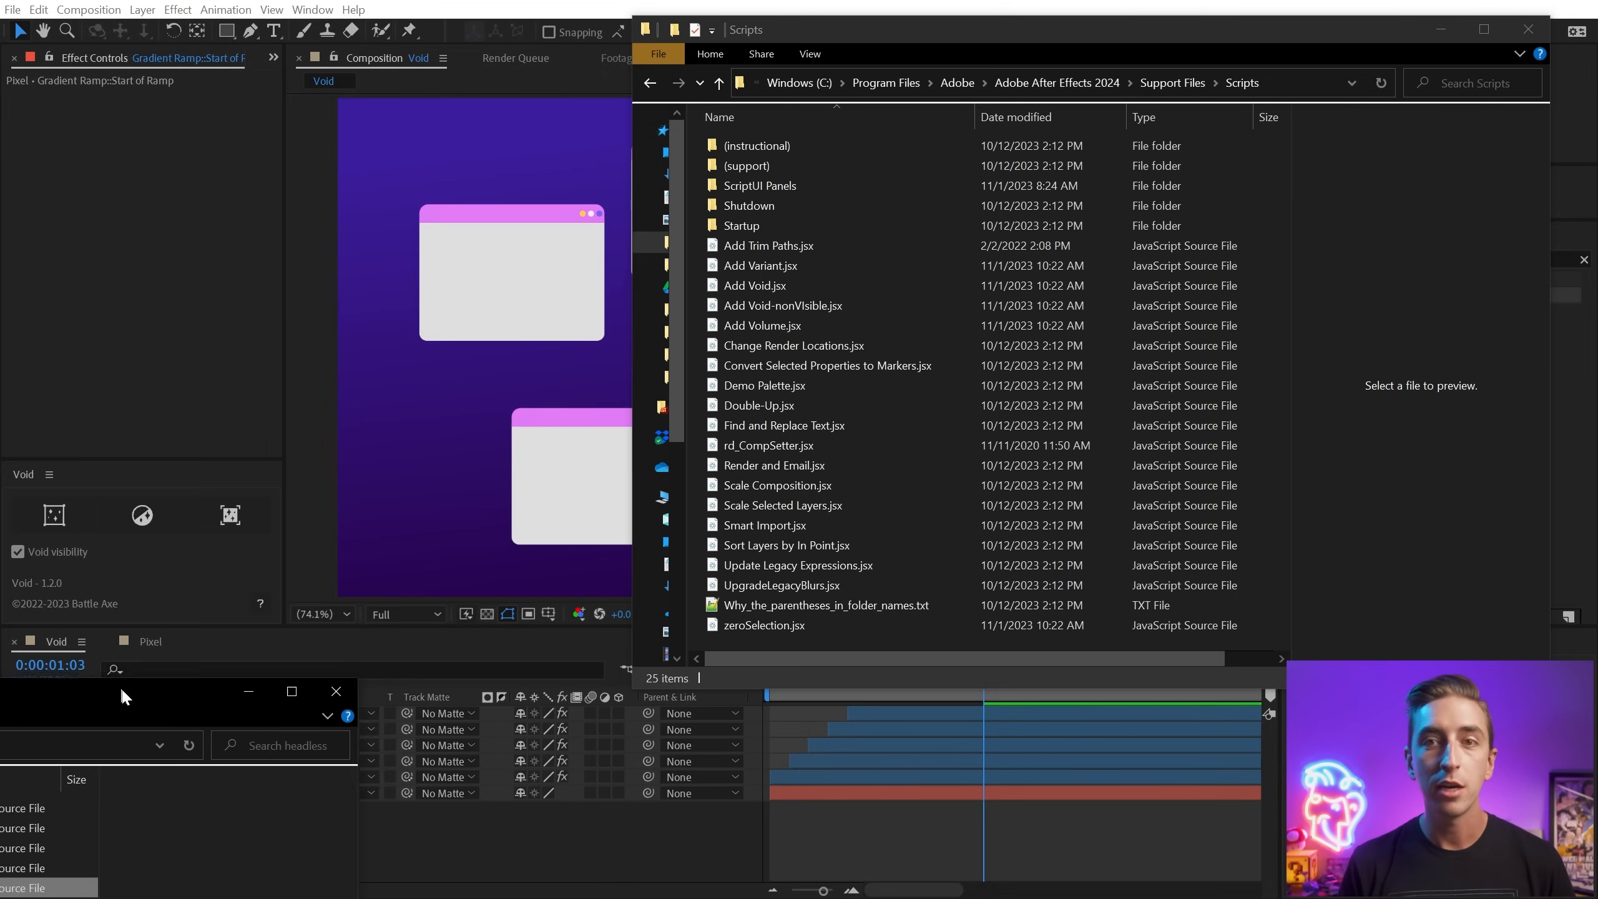
pyautogui.click(944, 22)
pyautogui.moveTo(944, 23); pyautogui.dragTo(608, 24)
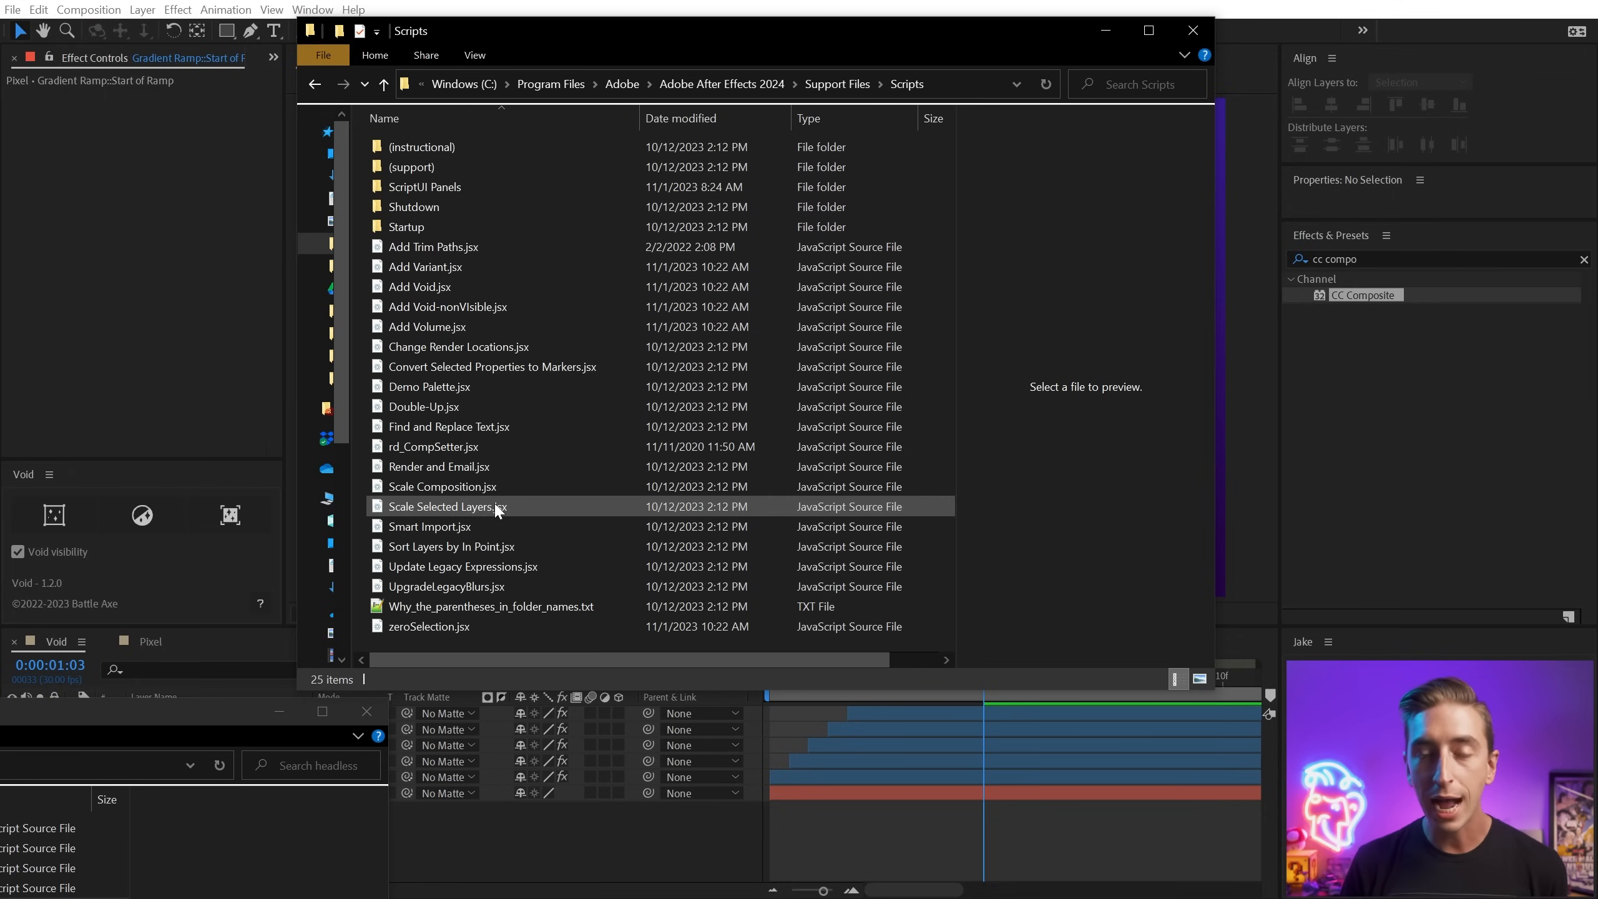
# Switch back to After Effects and examine the list of installed scripts.
pyautogui.click(138, 3)
pyautogui.click(16, 9)
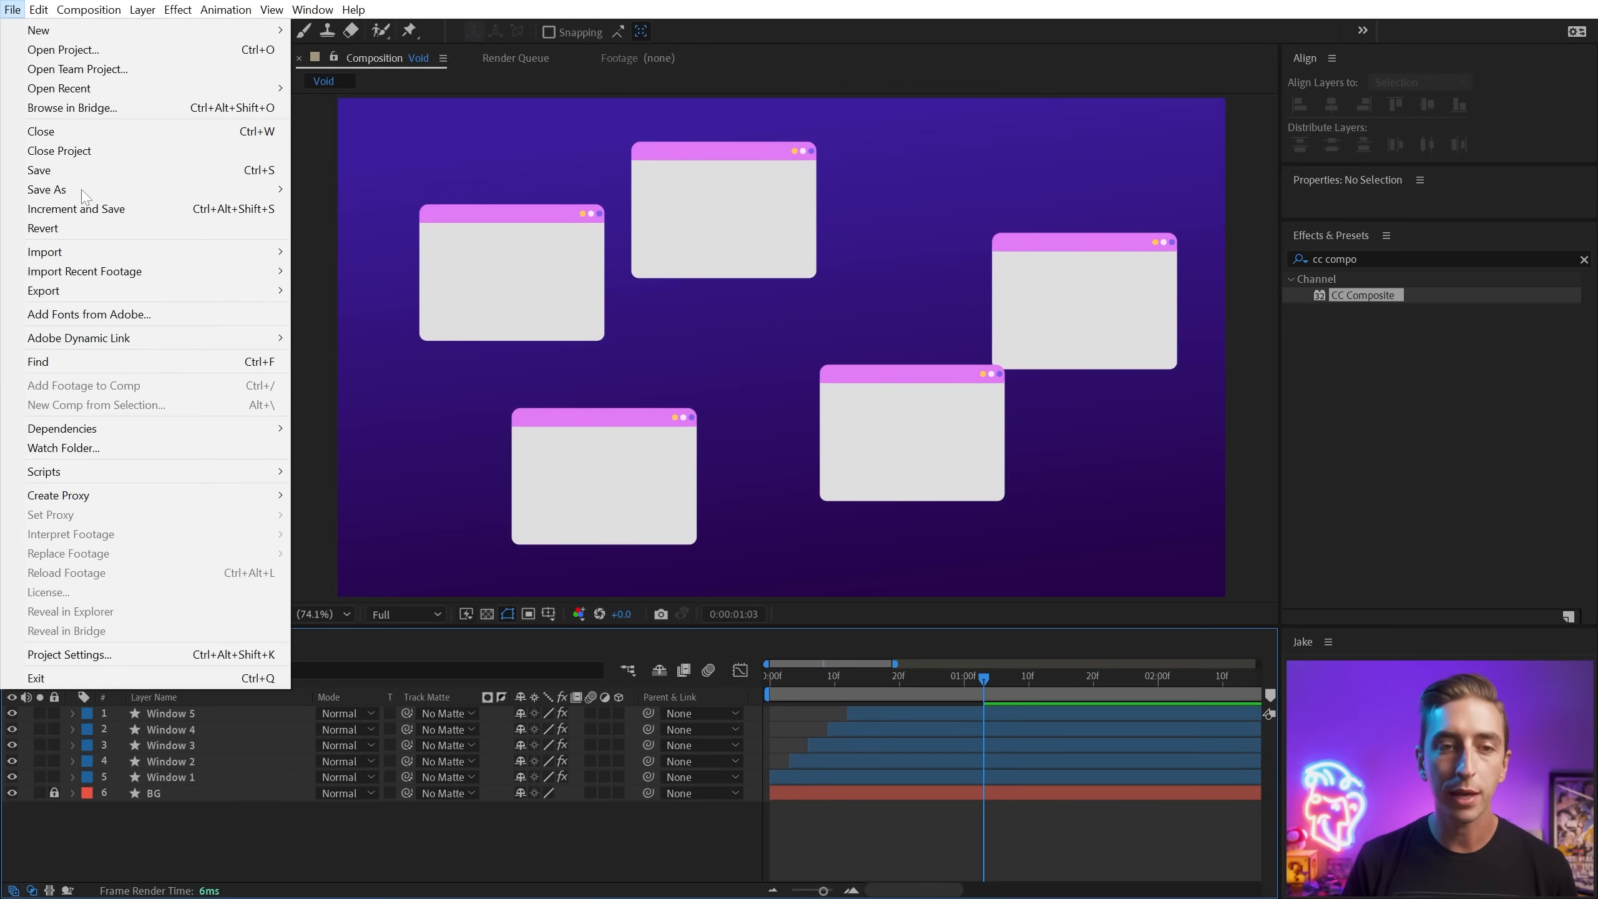
pyautogui.moveTo(132, 471)
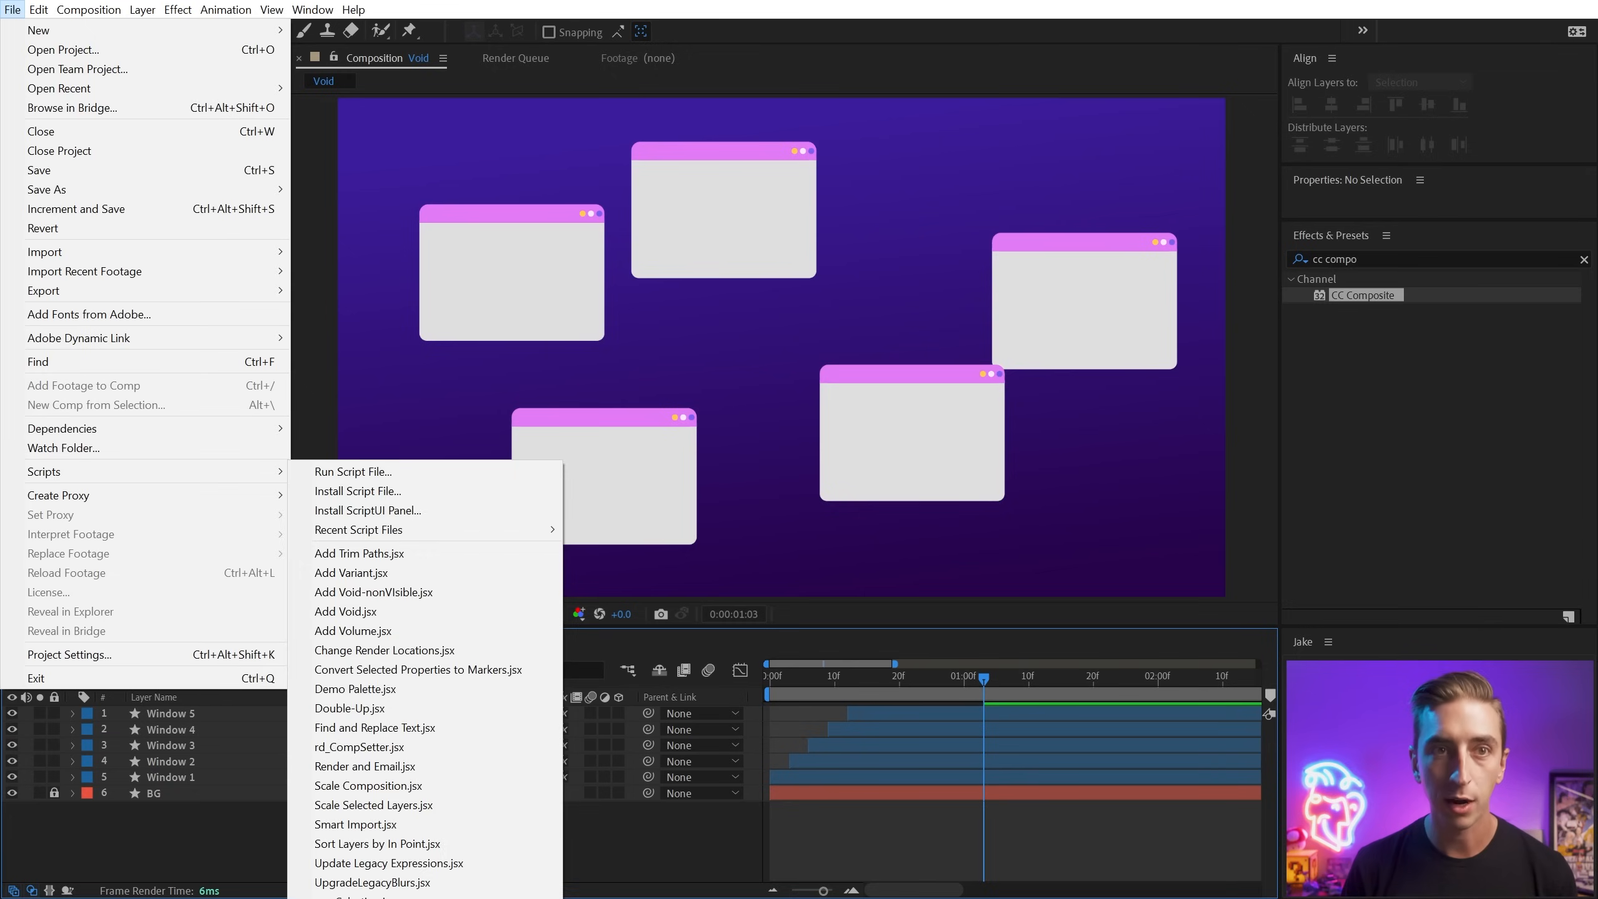
# Open the keyboard shortcut editor, move its window up to fit the screen, and search the commands for "add void".
pyautogui.moveTo(38, 9)
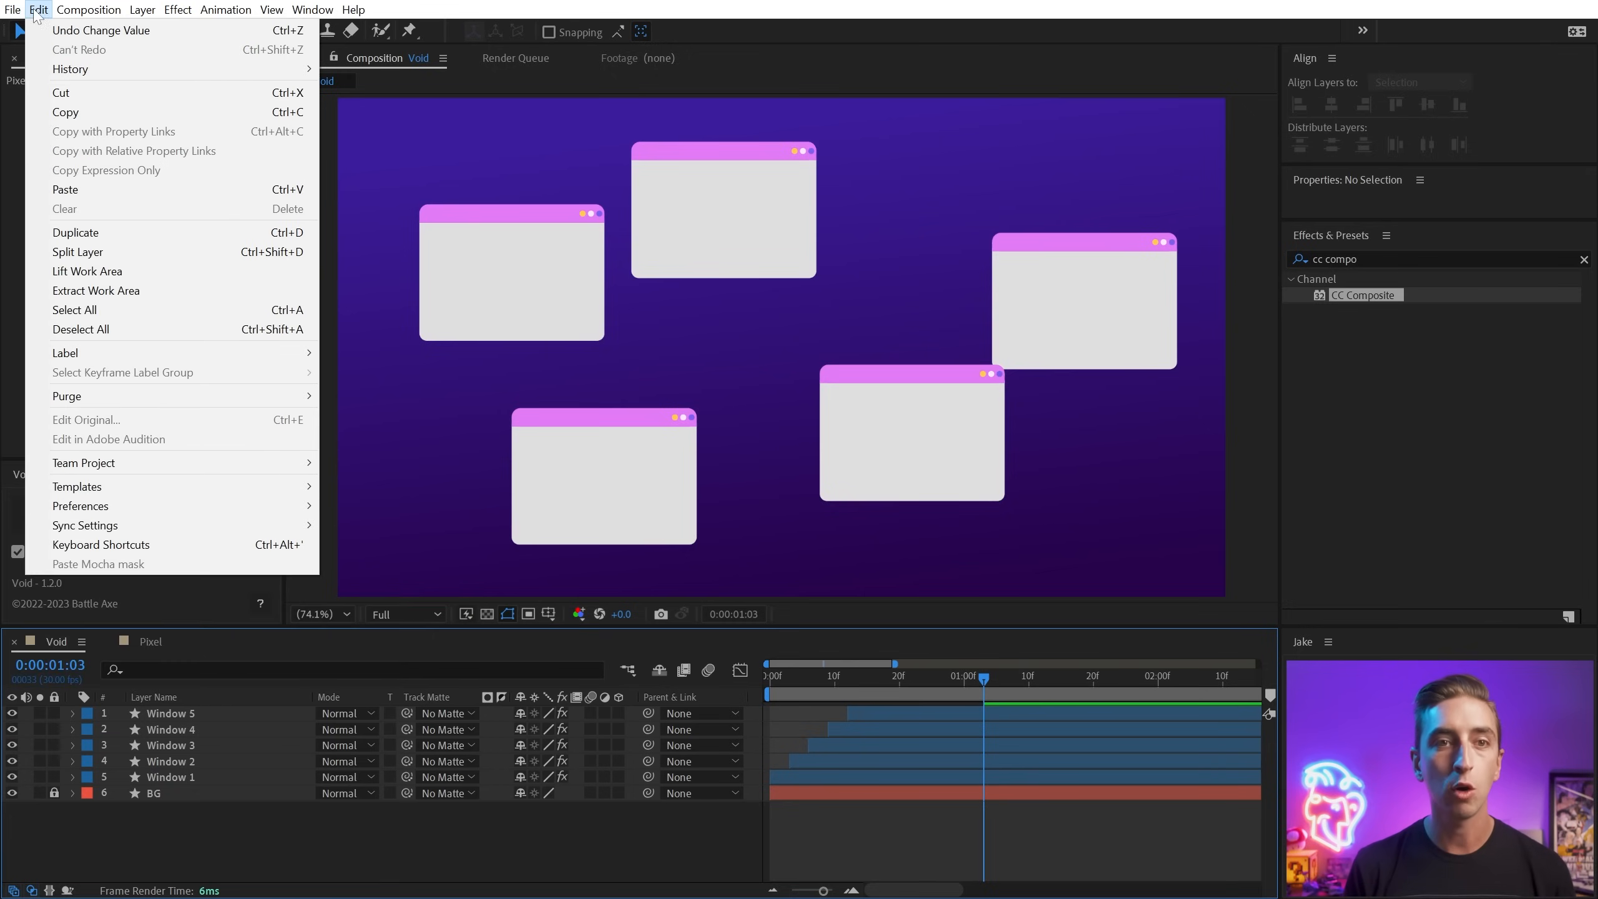
pyautogui.click(146, 545)
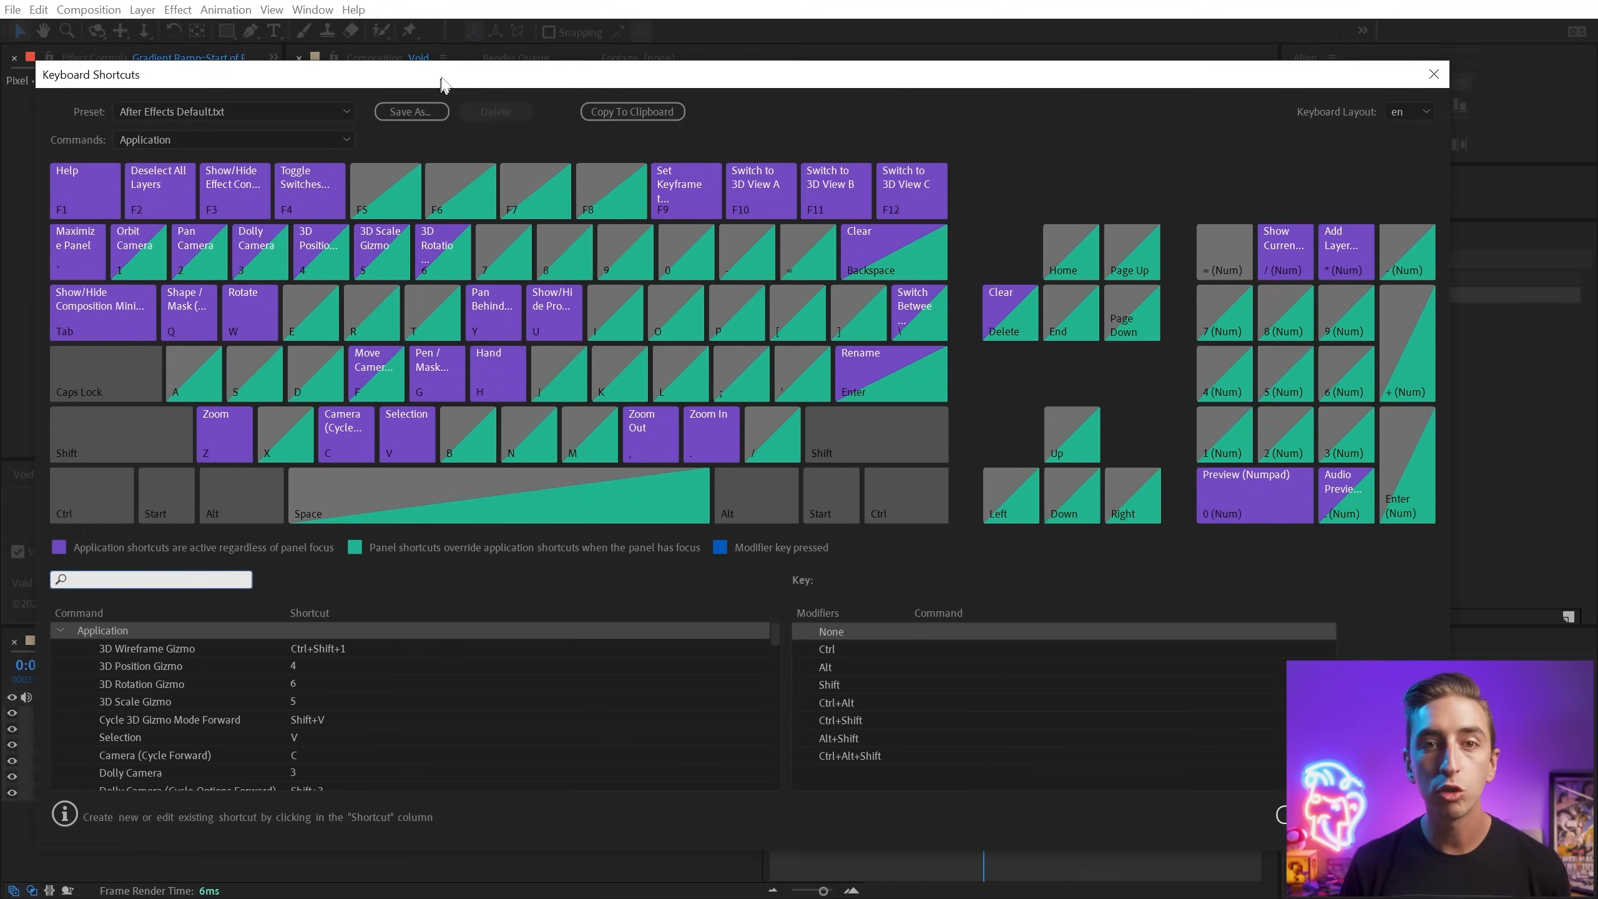
pyautogui.moveTo(441, 80); pyautogui.dragTo(474, 15)
pyautogui.click(164, 510)
pyautogui.write('ad')
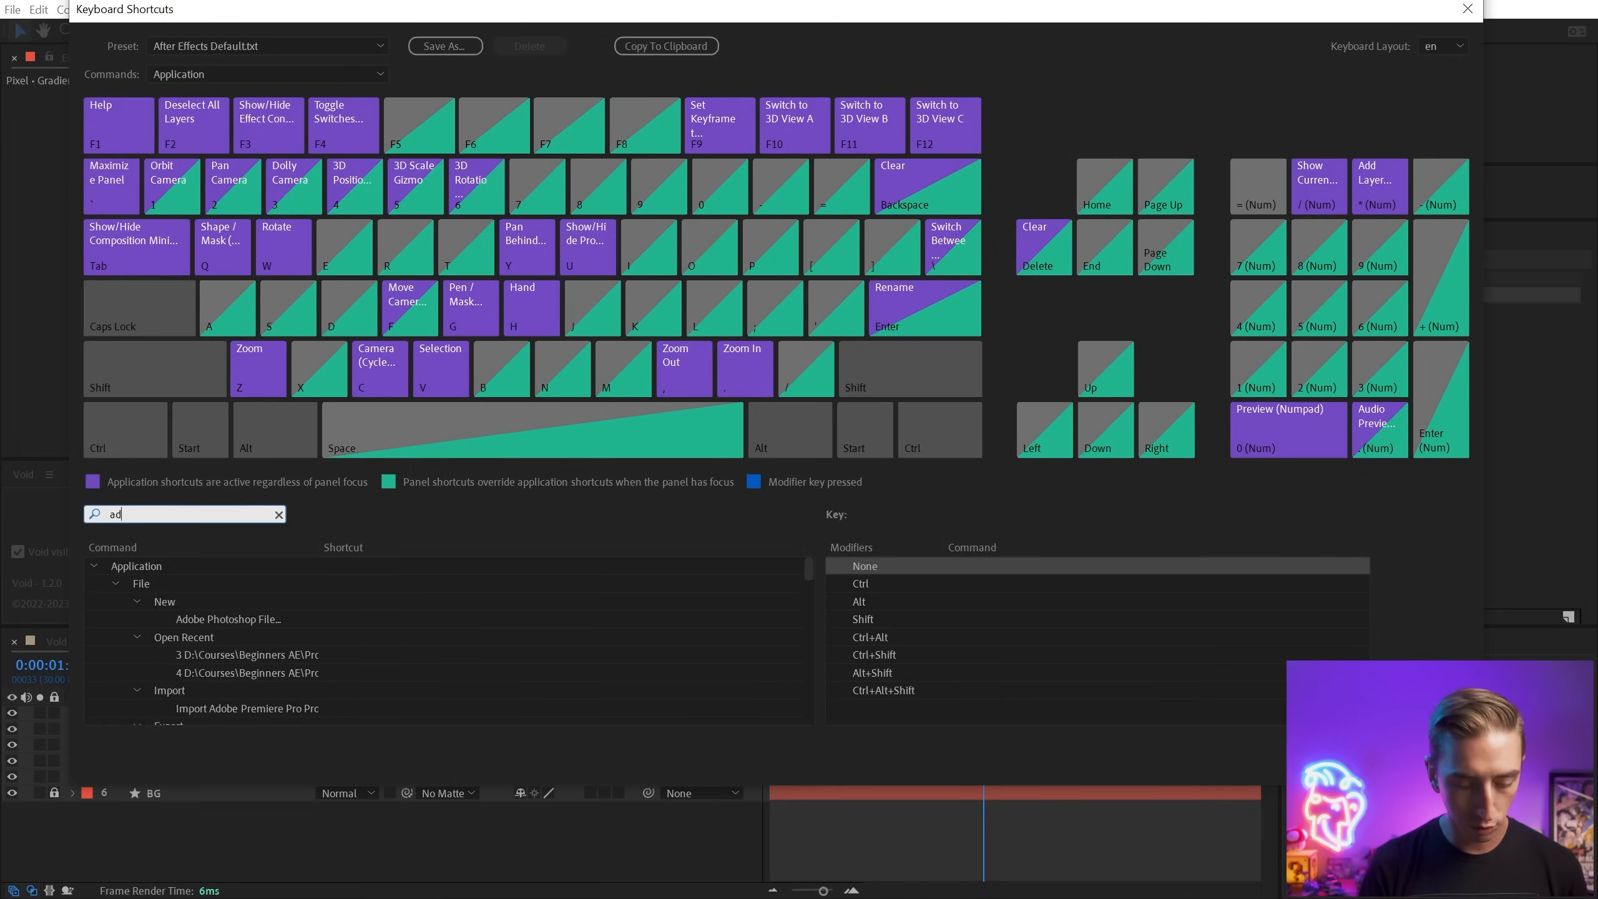
pyautogui.write('d void')
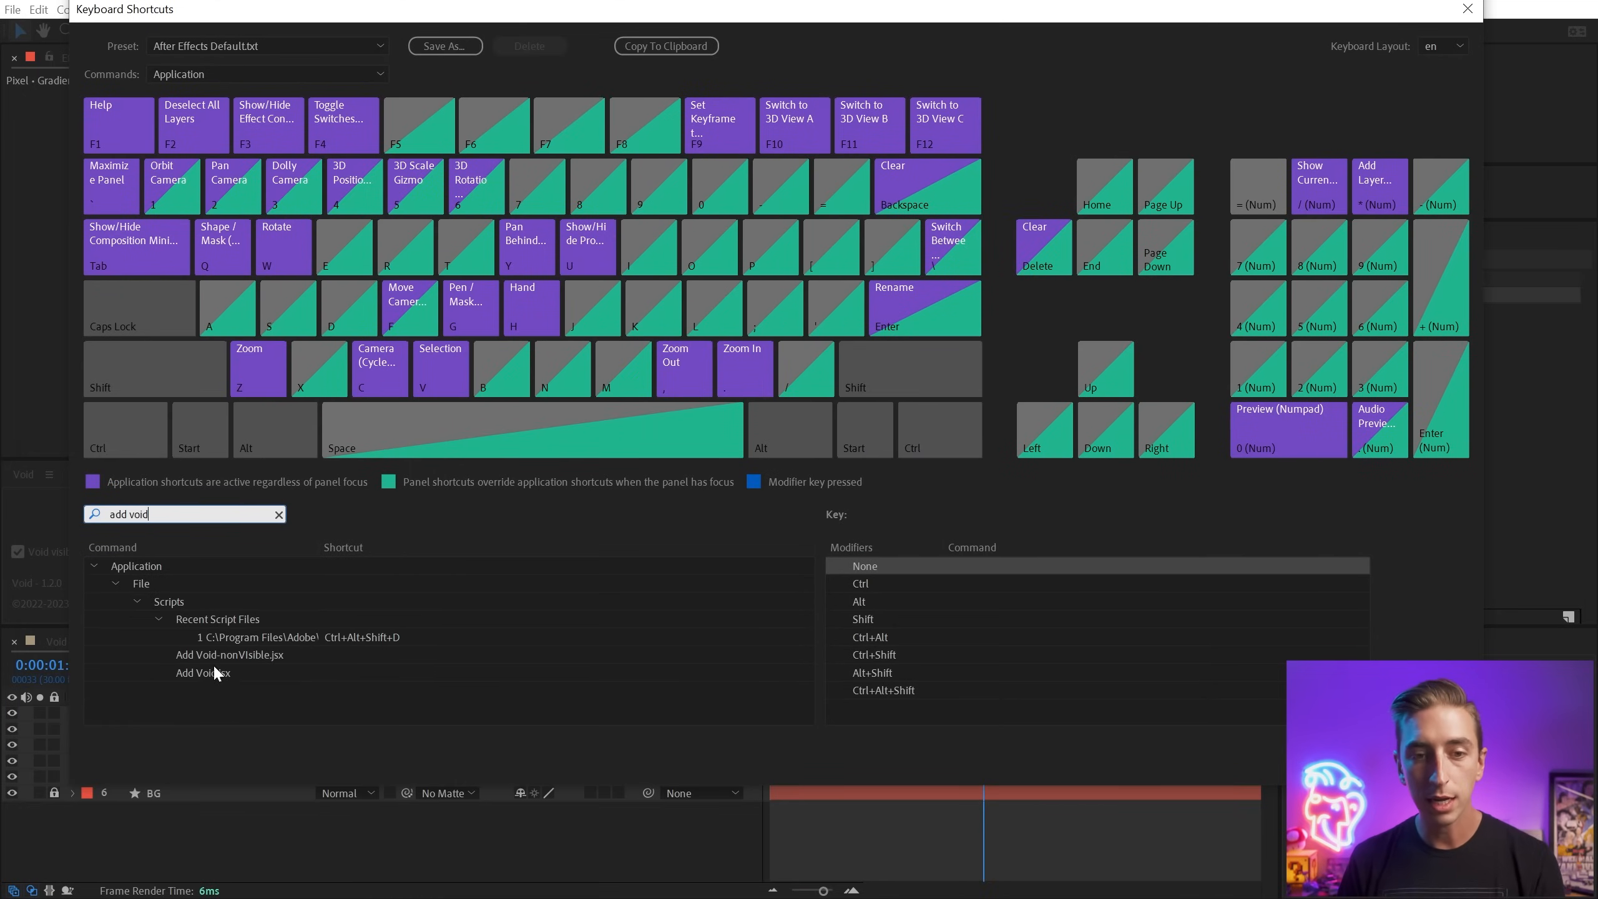
# Assign Ctrl+Y to the Add Void-nonVisible.jsx script, save the shortcuts, and view the commands for creating new layers.
pyautogui.click(350, 657)
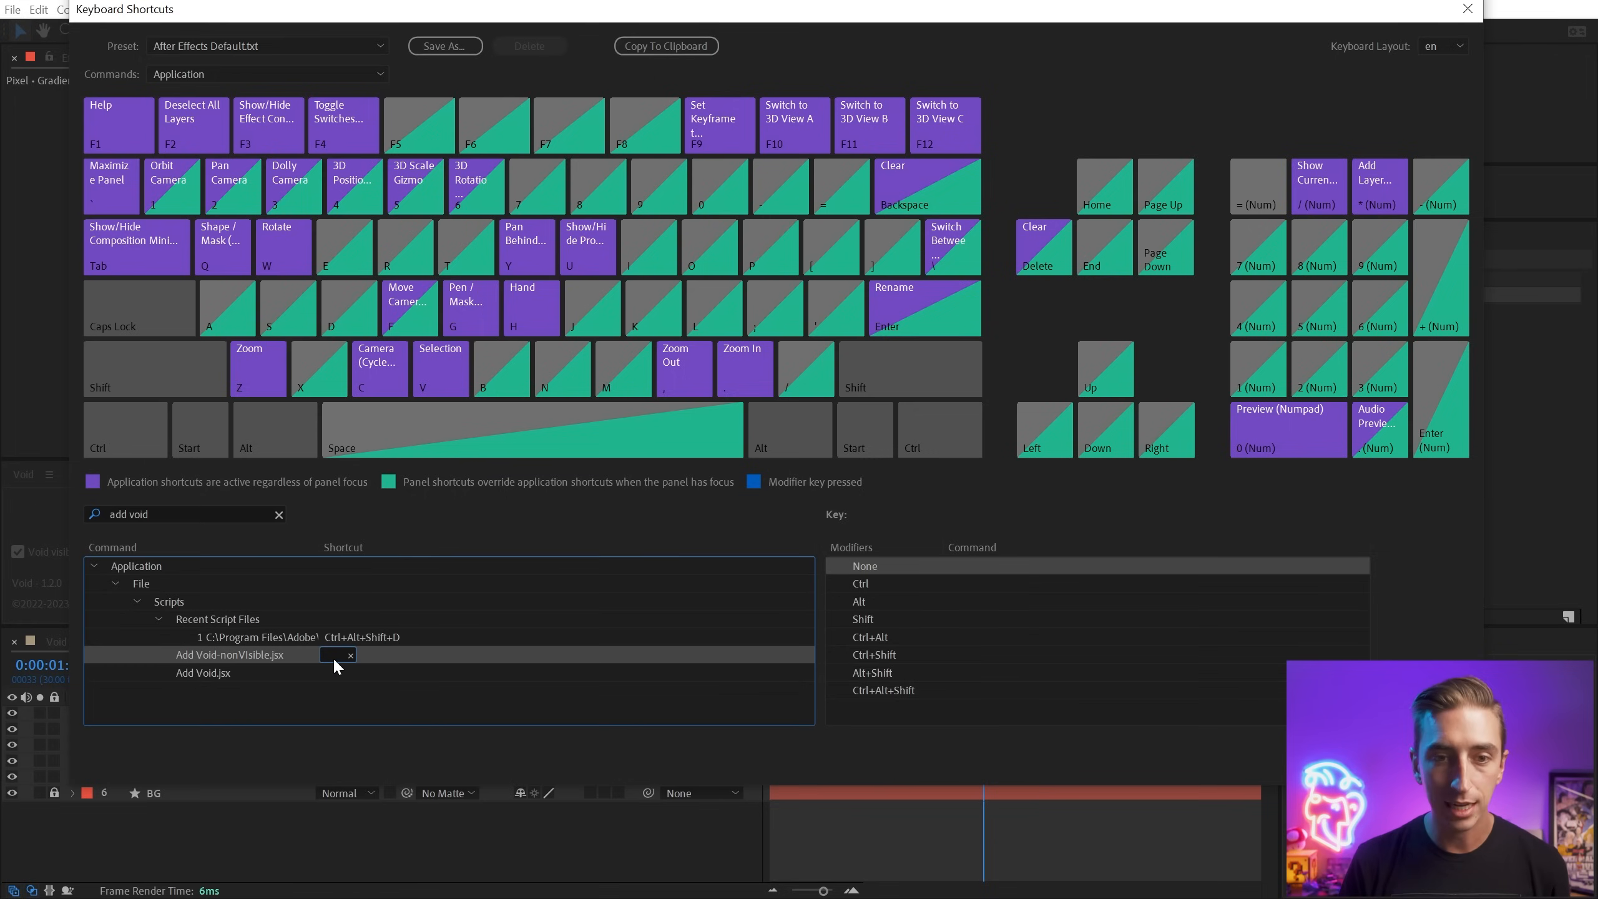
pyautogui.hotkey('ctrl', 'y')
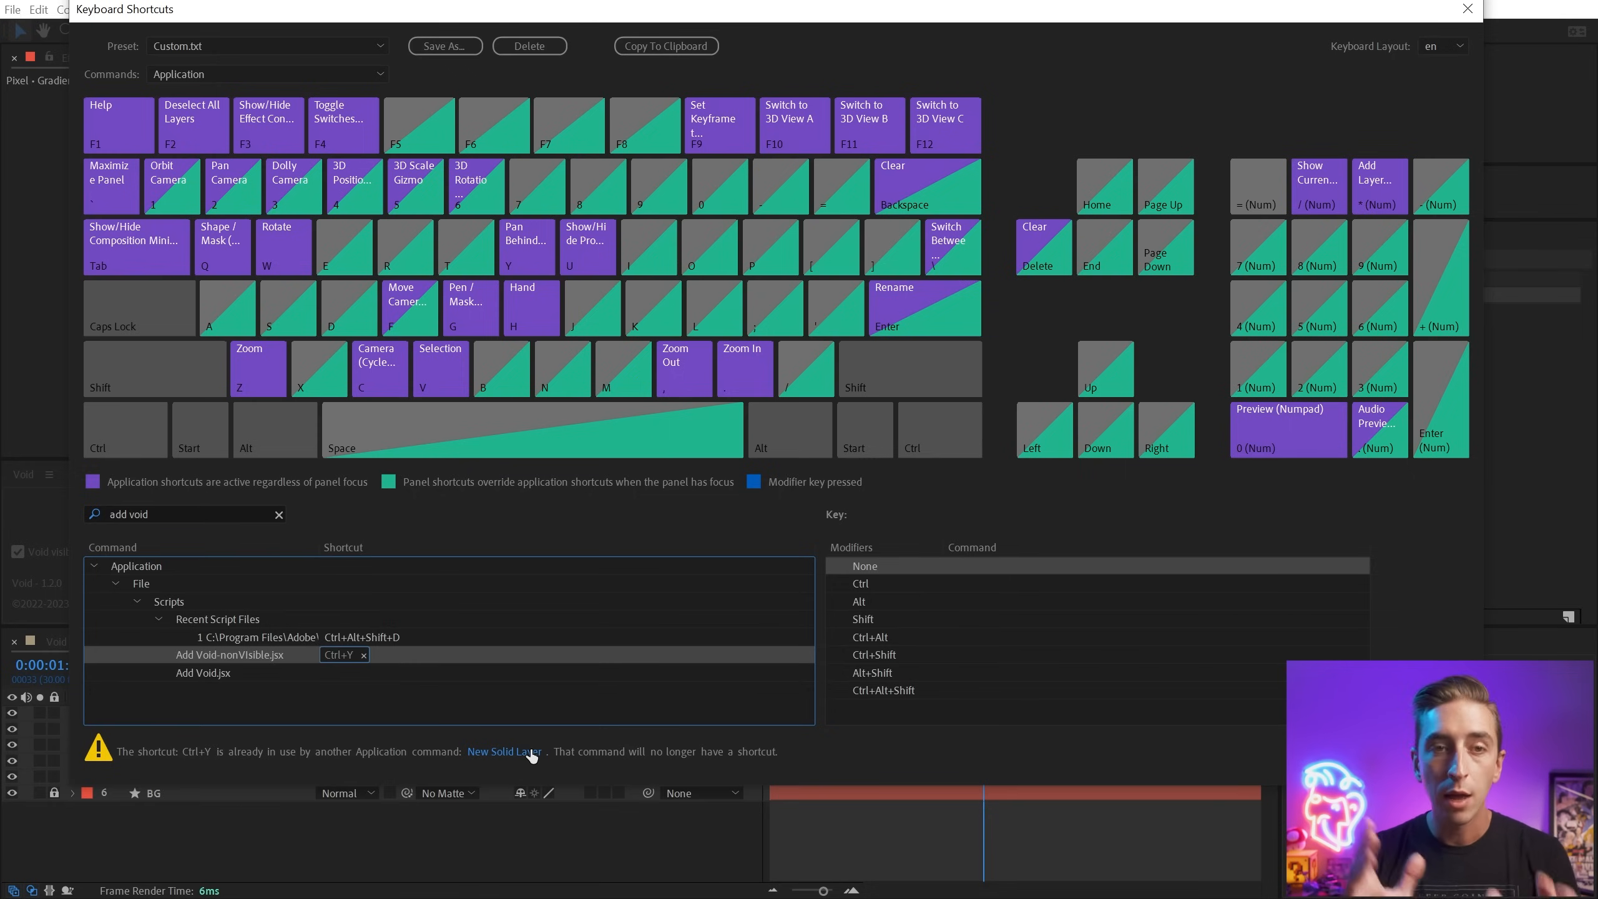
pyautogui.click(1353, 758)
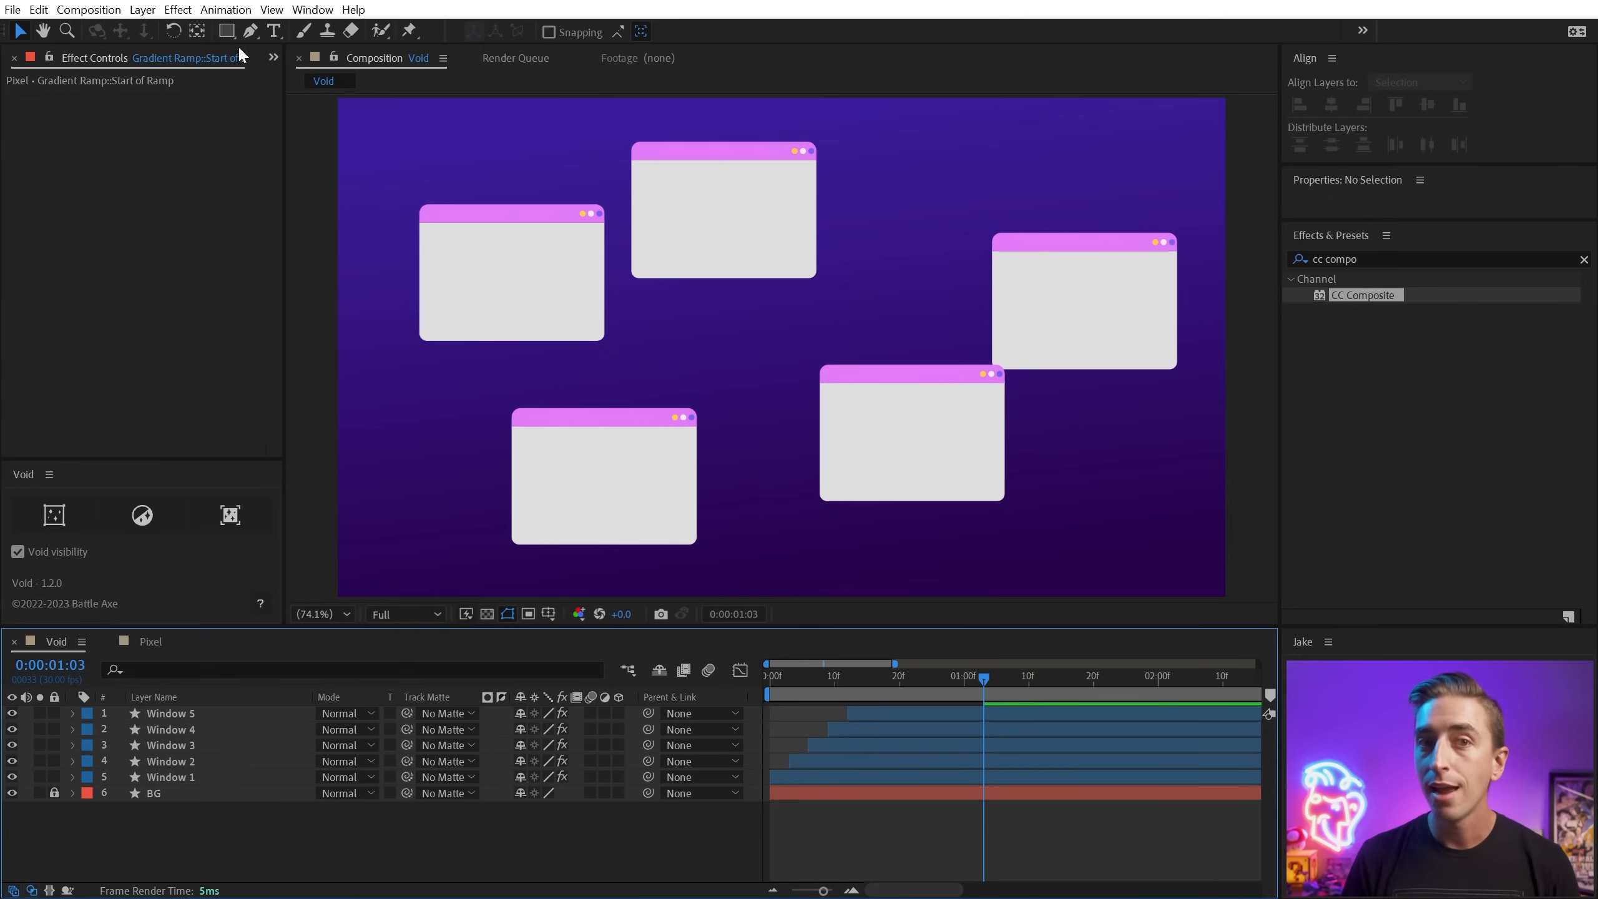
pyautogui.click(143, 10)
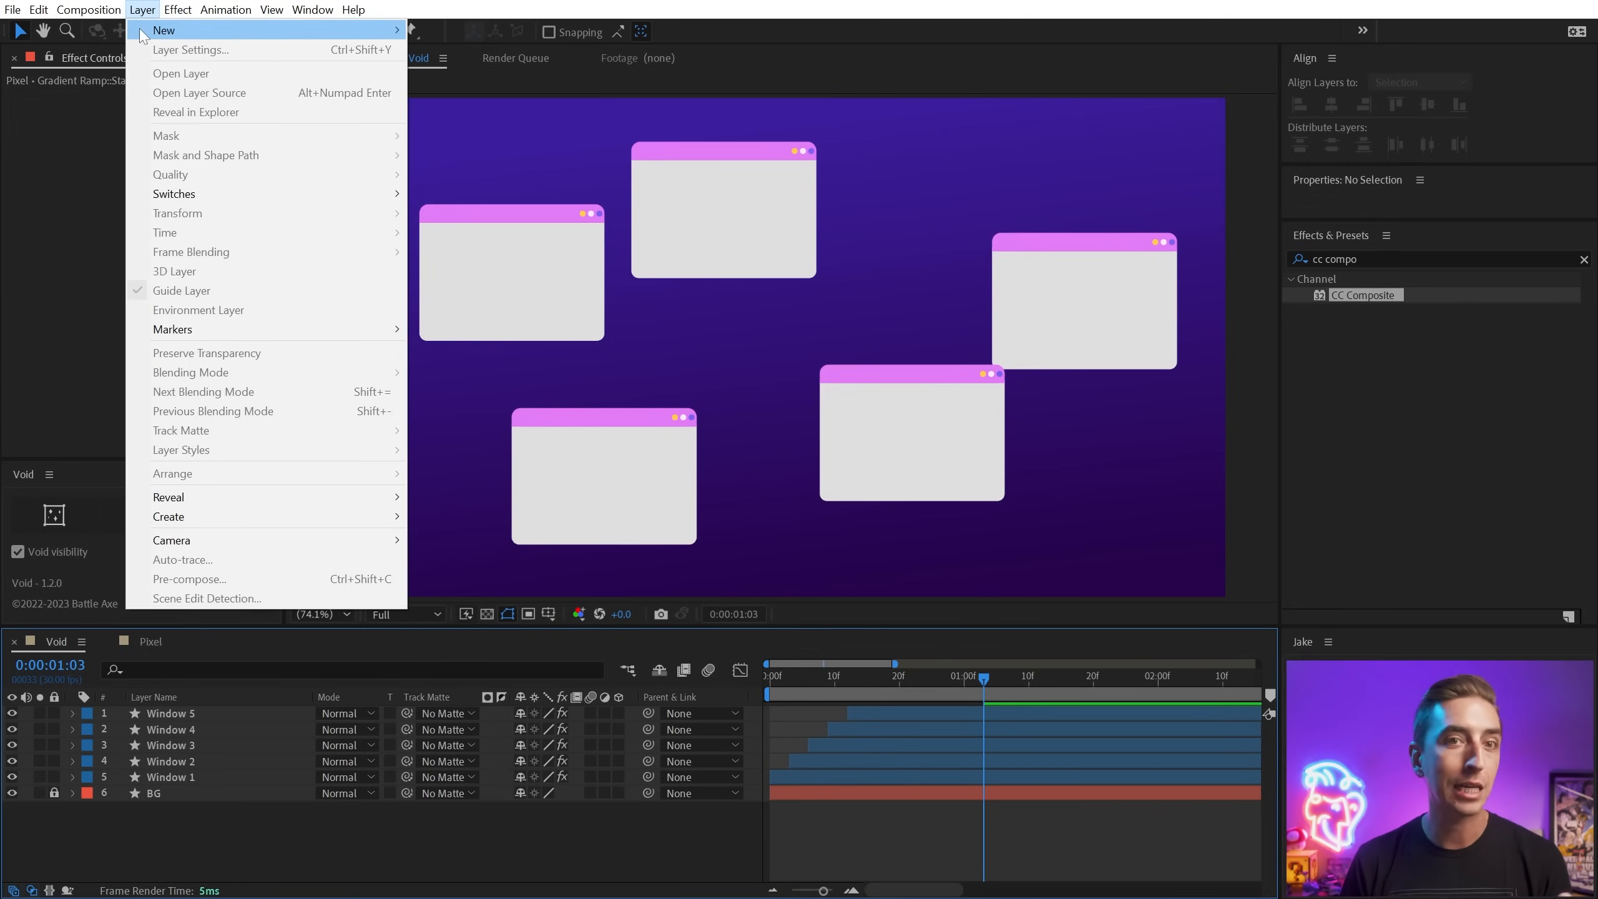
pyautogui.moveTo(327, 29)
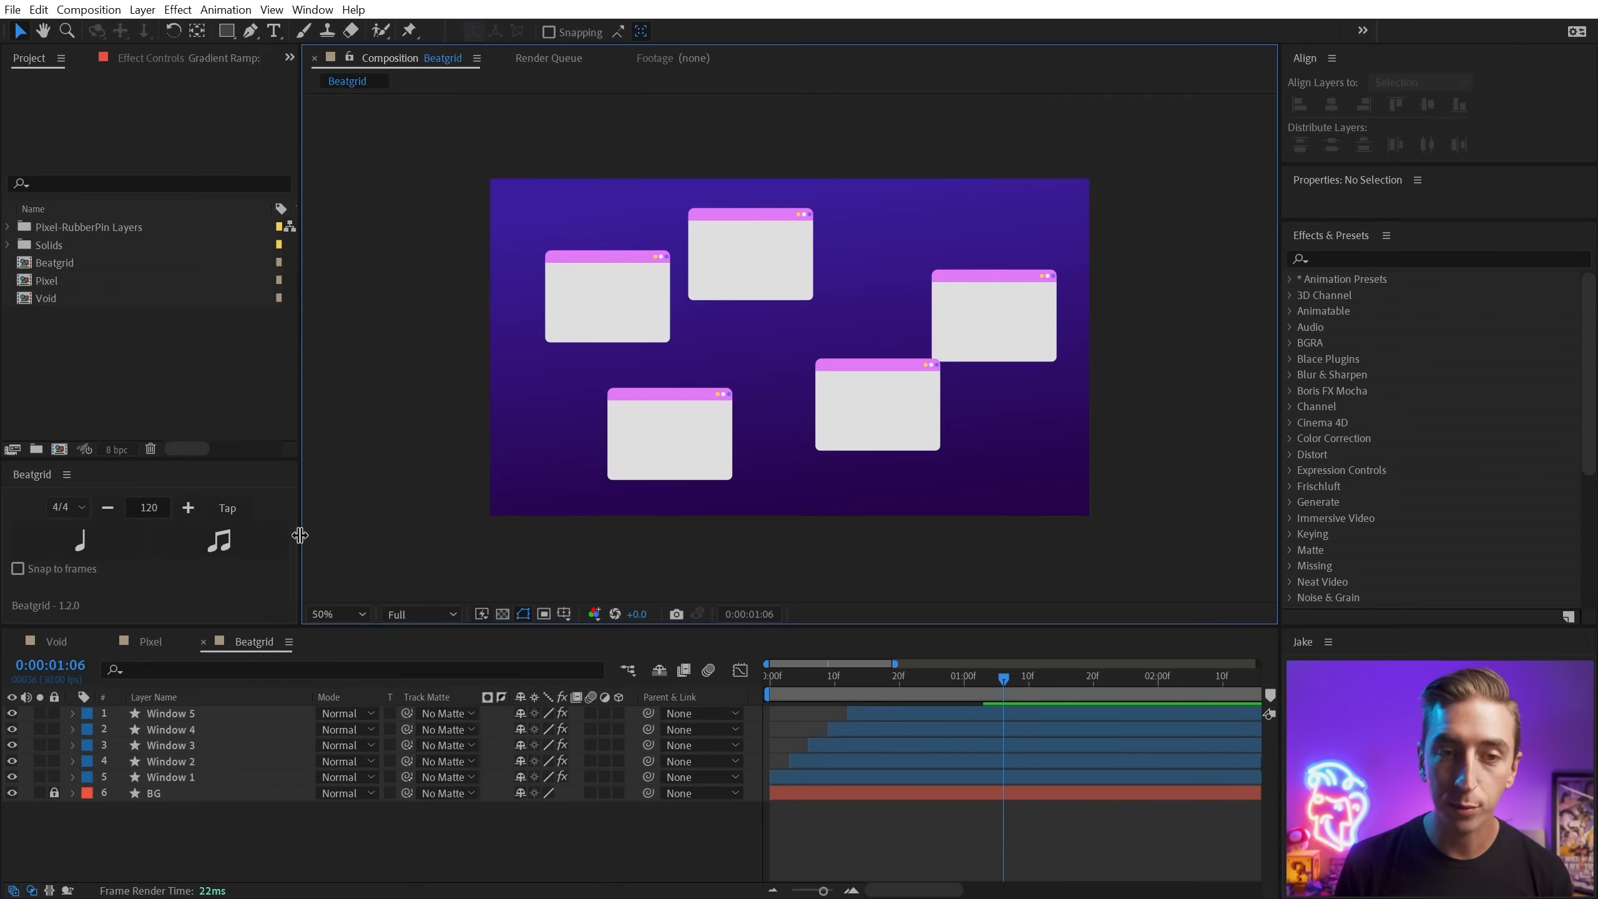
# Narrow the Beatgrid panel slightly and view its time signature choices, keeping 4/4.
pyautogui.moveTo(299, 535)
pyautogui.mouseDown()
pyautogui.moveTo(256, 524)
pyautogui.moveTo(277, 525)
pyautogui.mouseUp()
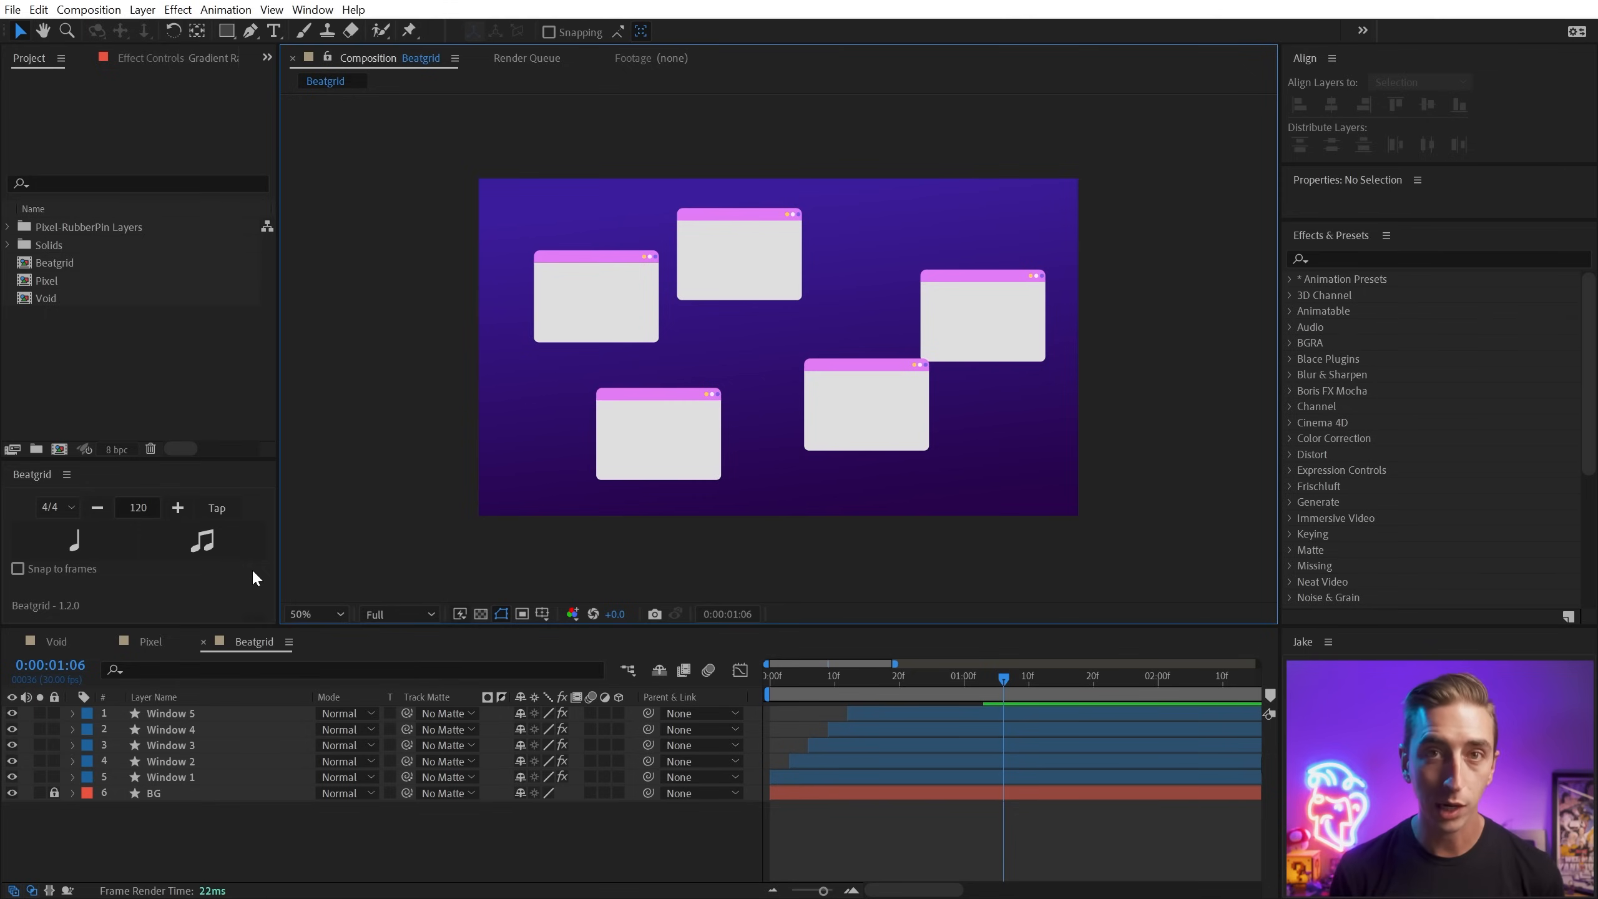
pyautogui.click(64, 505)
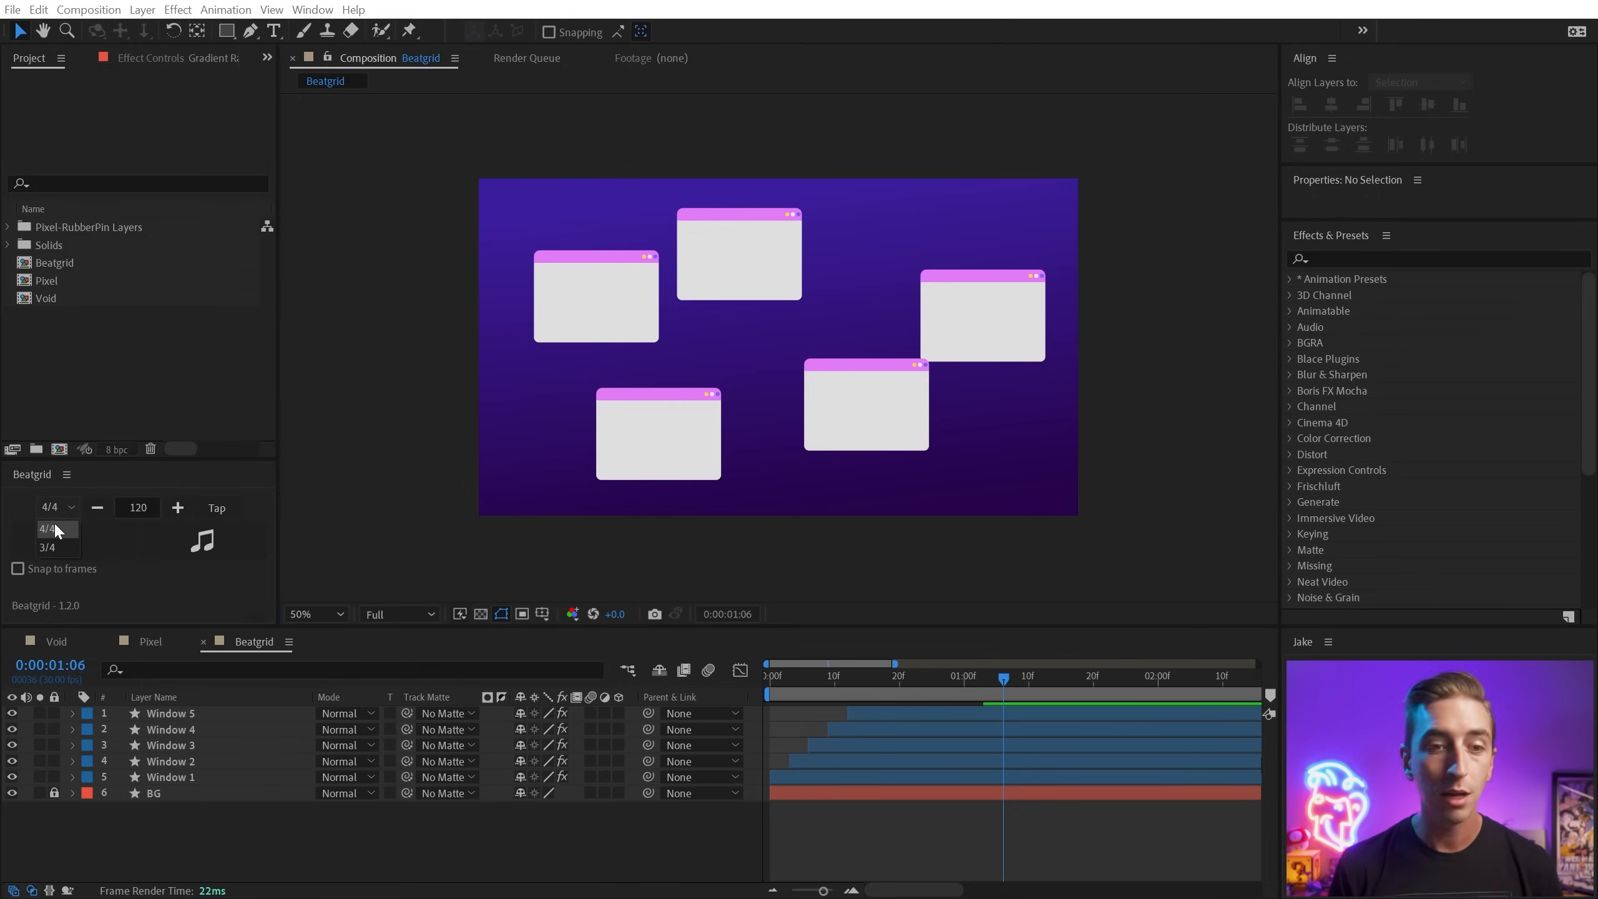
pyautogui.click(113, 476)
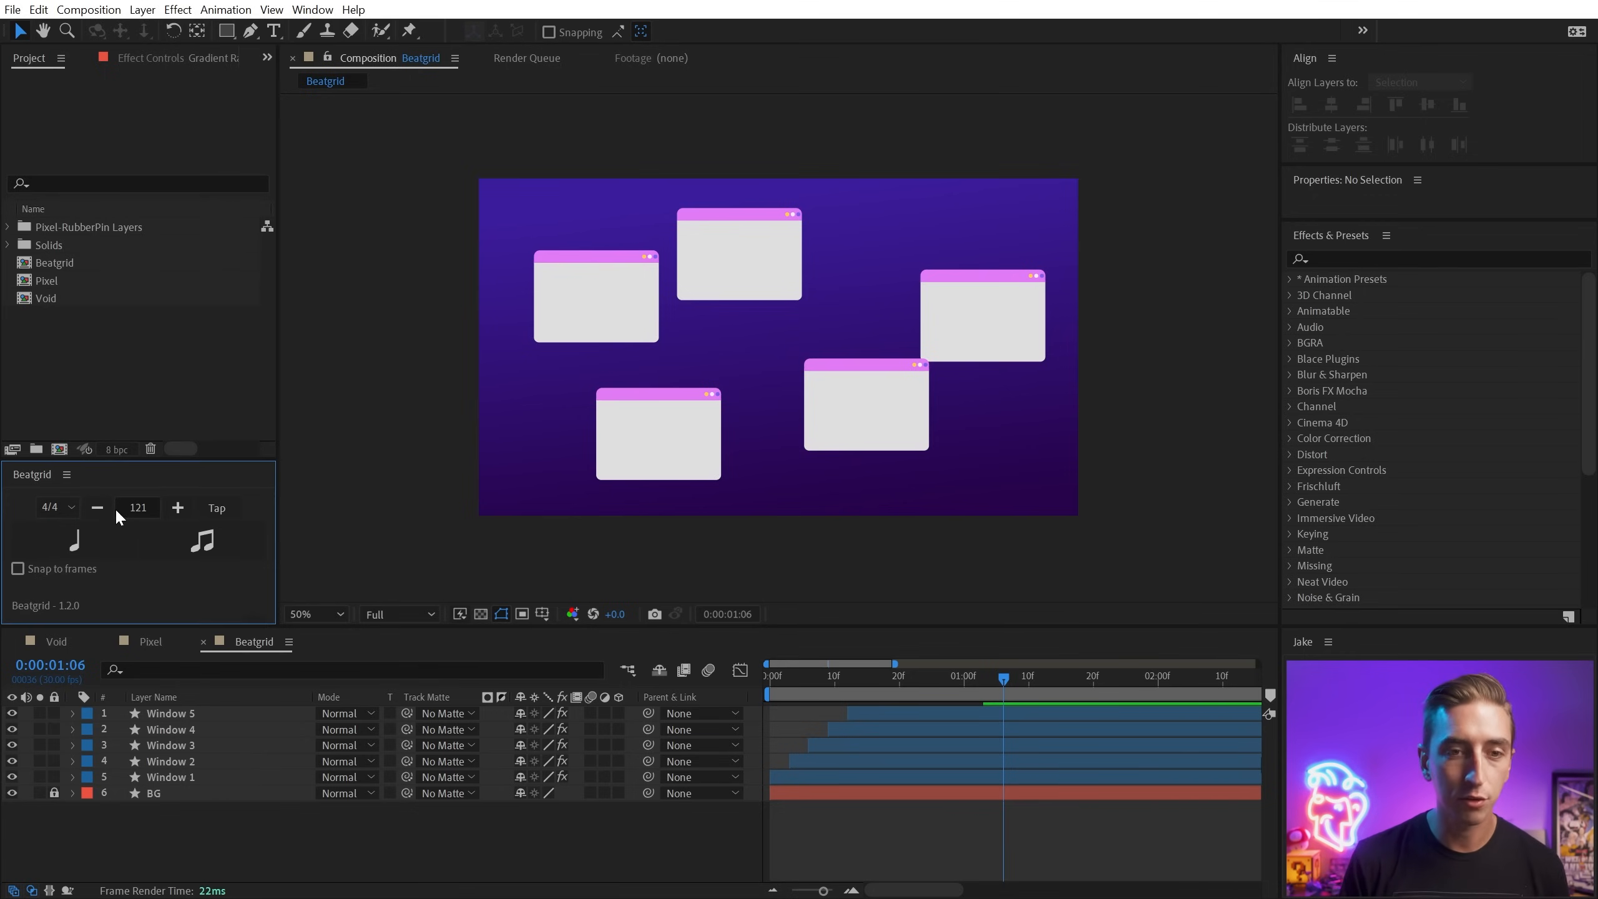
# Step the Beatgrid tempo down to 120 BPM and try entering tempos of 90 and 140 BPM.
pyautogui.click(97, 508)
pyautogui.click(139, 506)
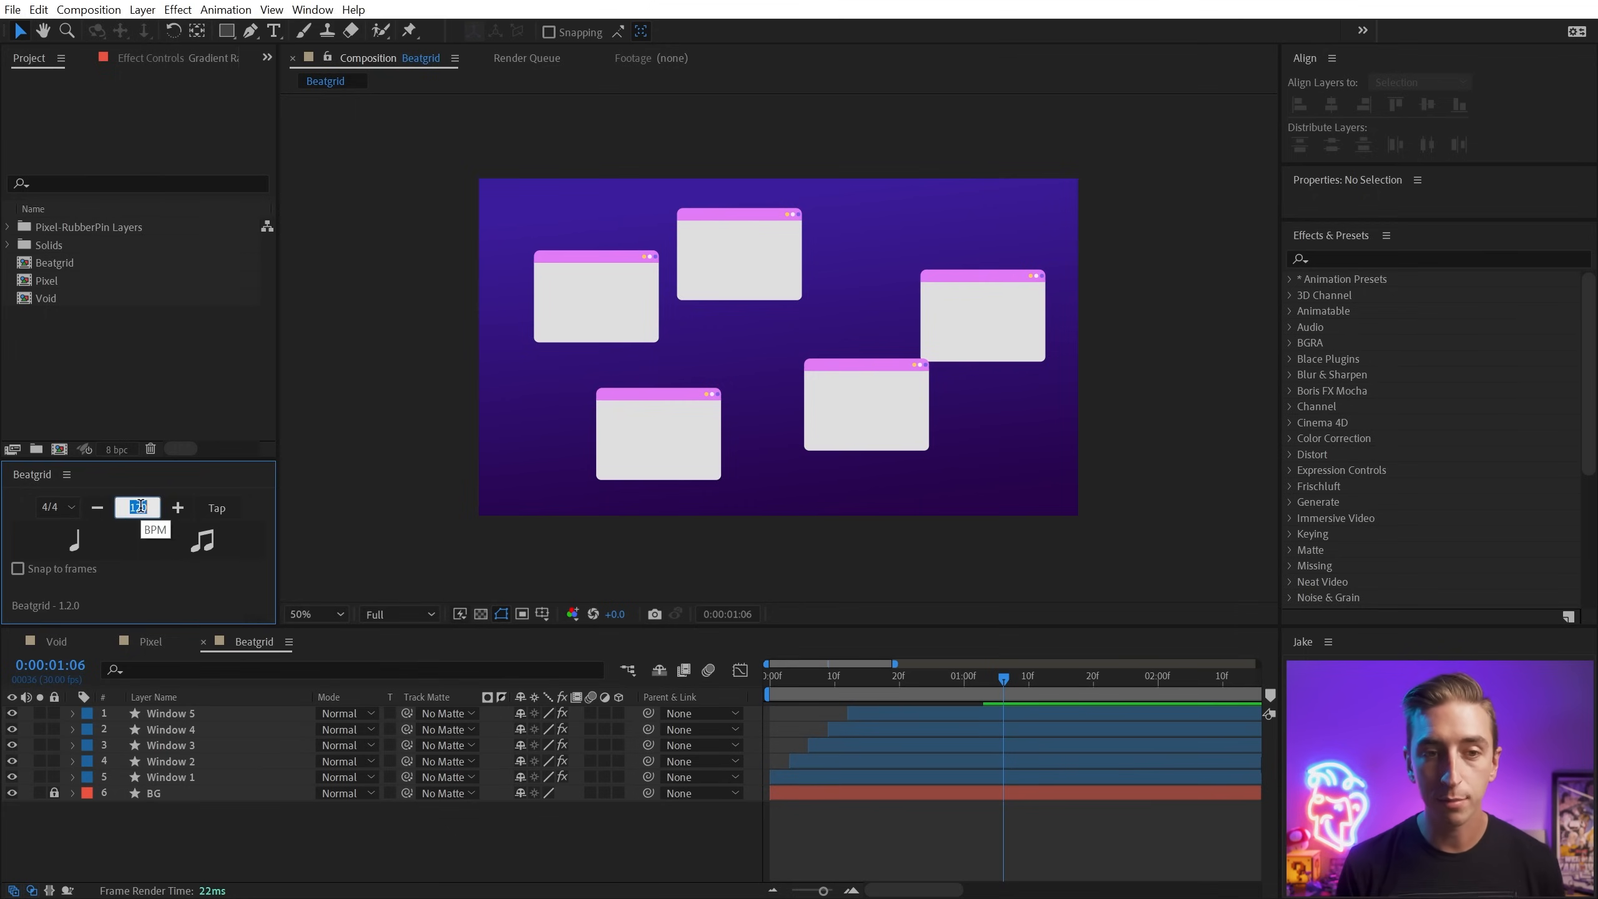
pyautogui.write('90')
pyautogui.press('BackSpace')
pyautogui.press('BackSpace')
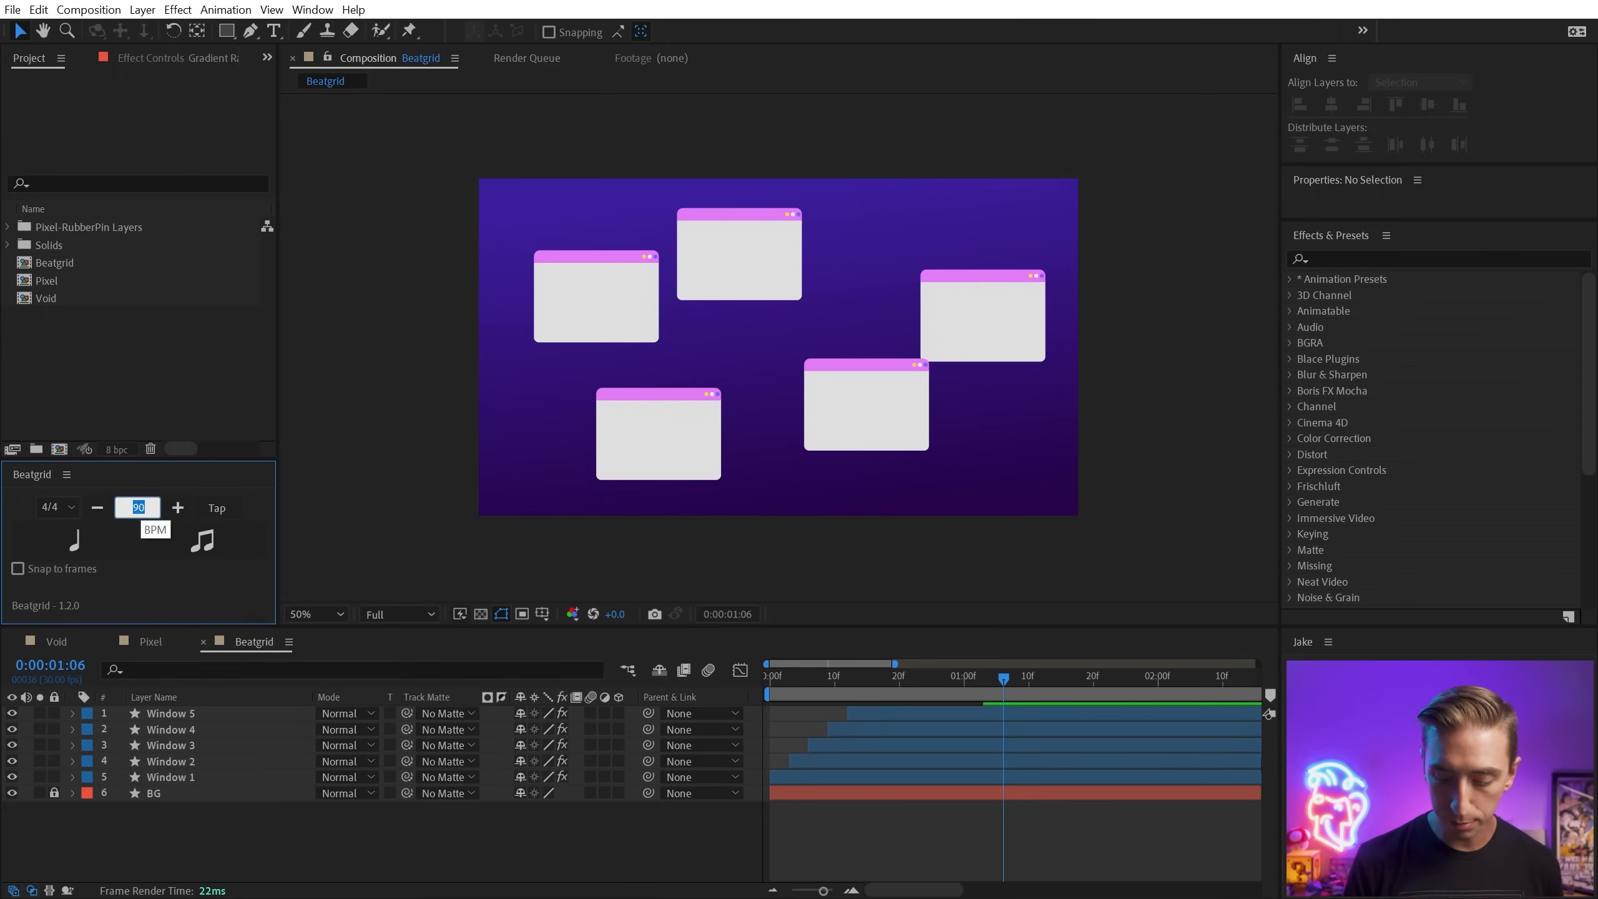
pyautogui.write('140')
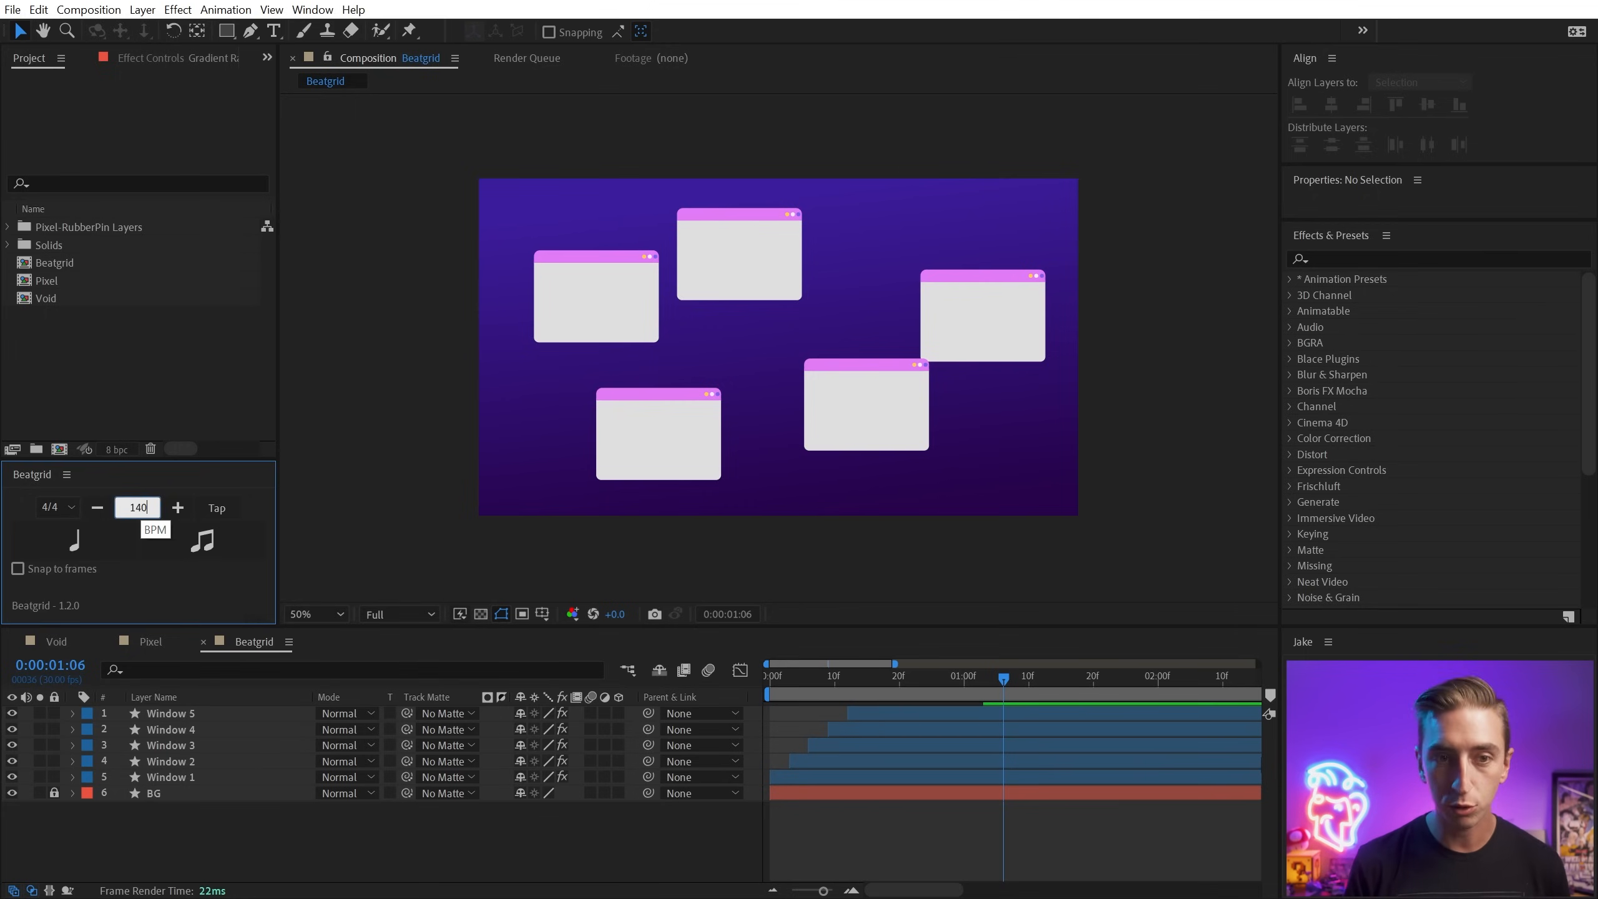
# Try setting the Beatgrid tempo by tapping it out at different speeds.
pyautogui.click(224, 512)
pyautogui.click(224, 511)
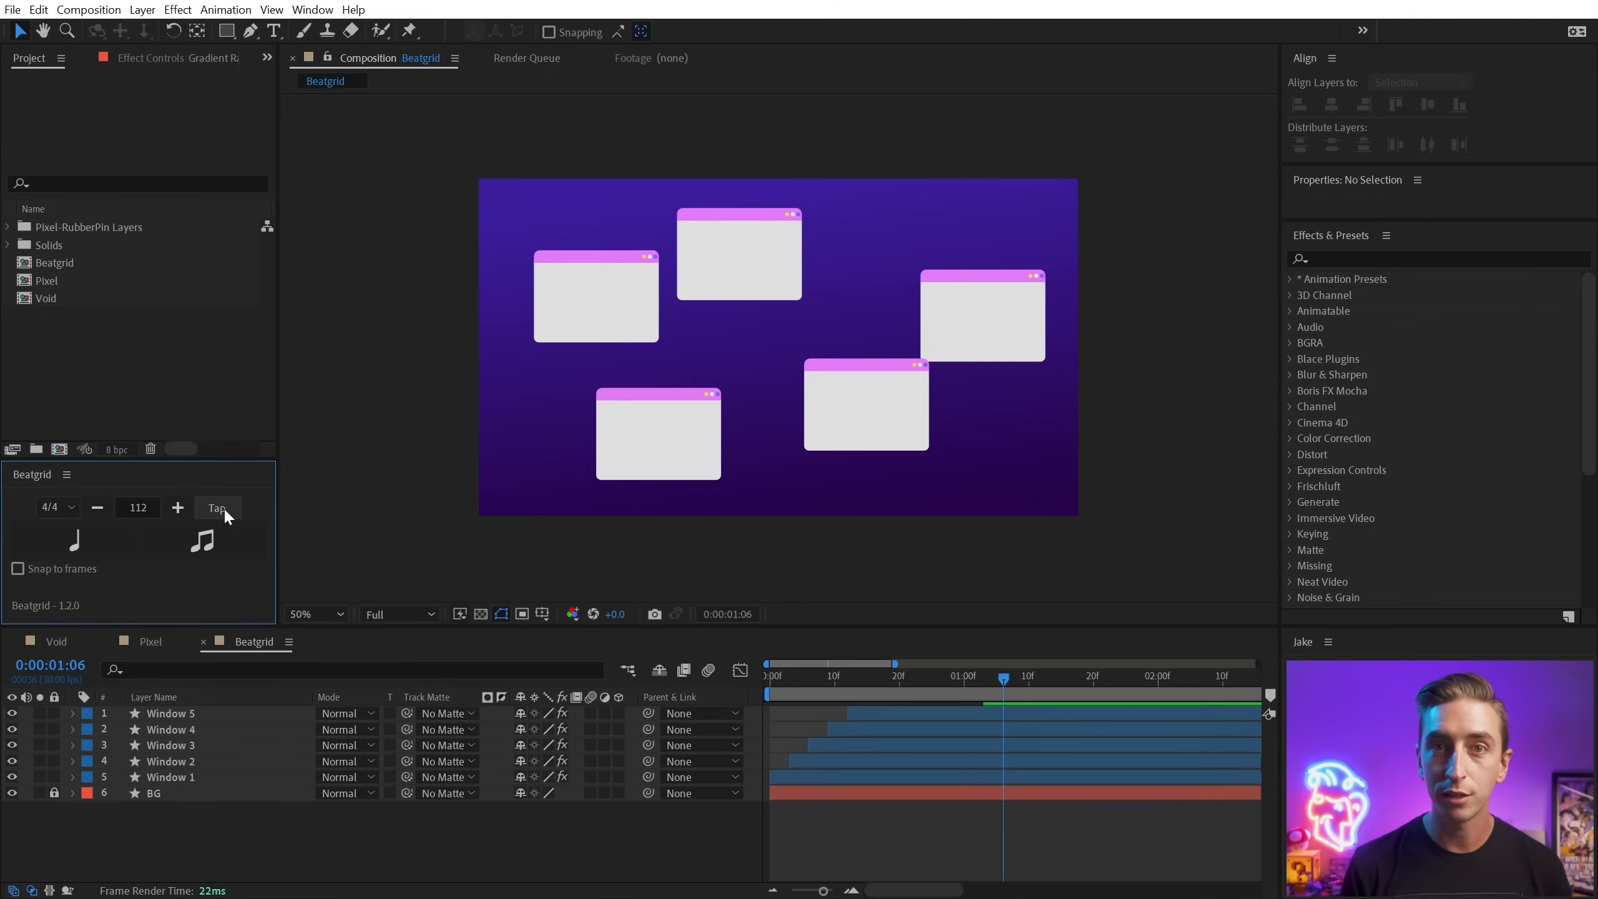
pyautogui.click(223, 508)
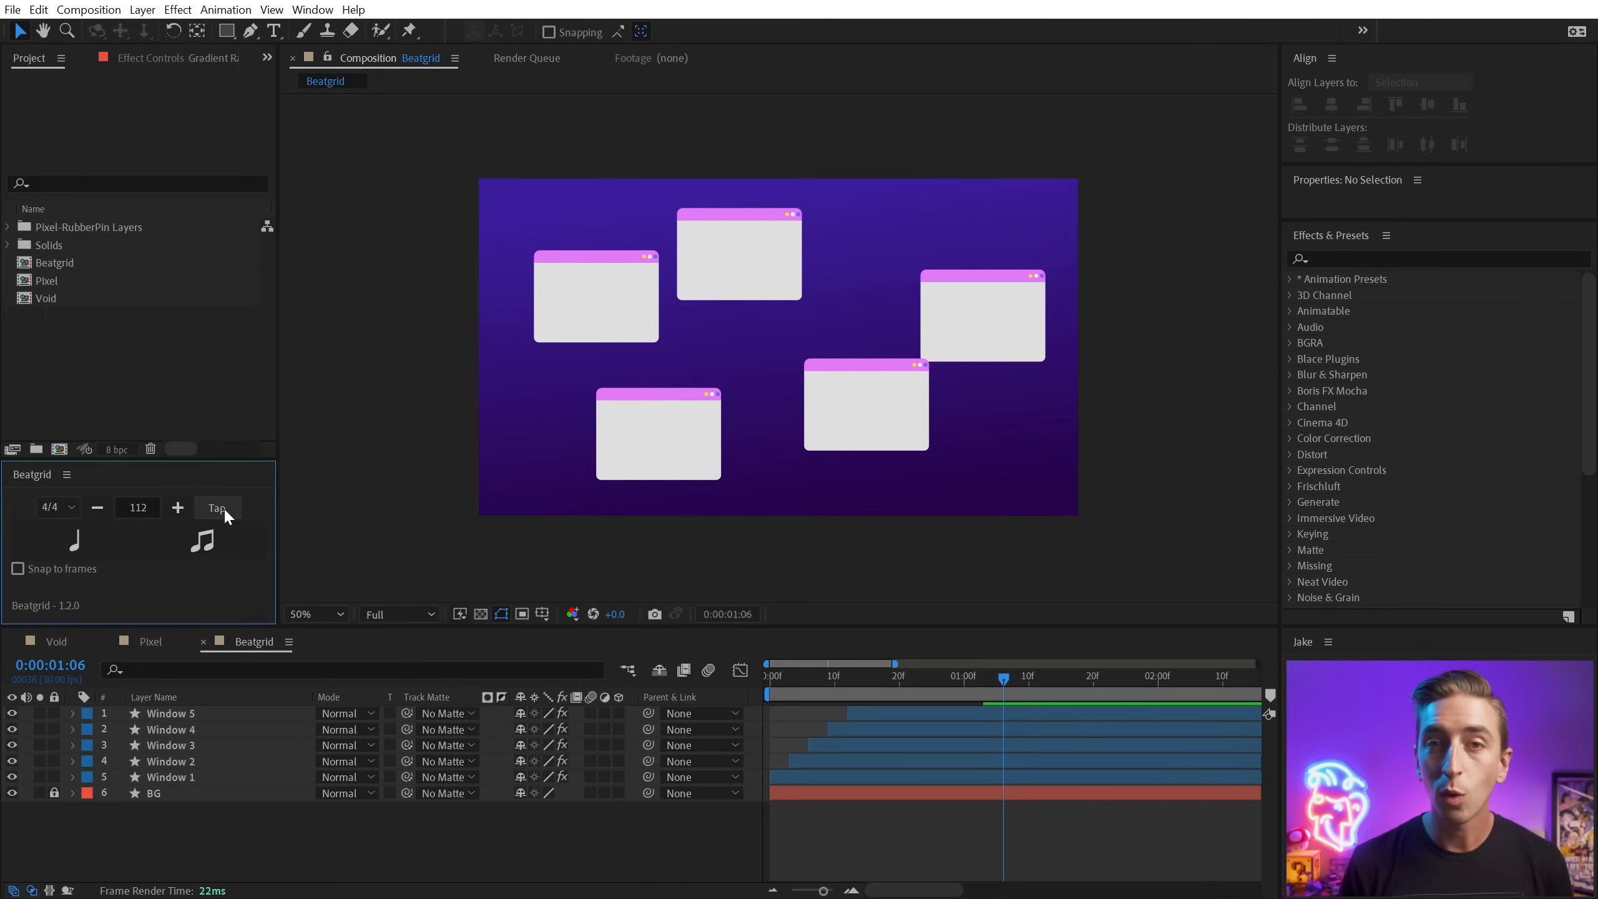
pyautogui.click(223, 507)
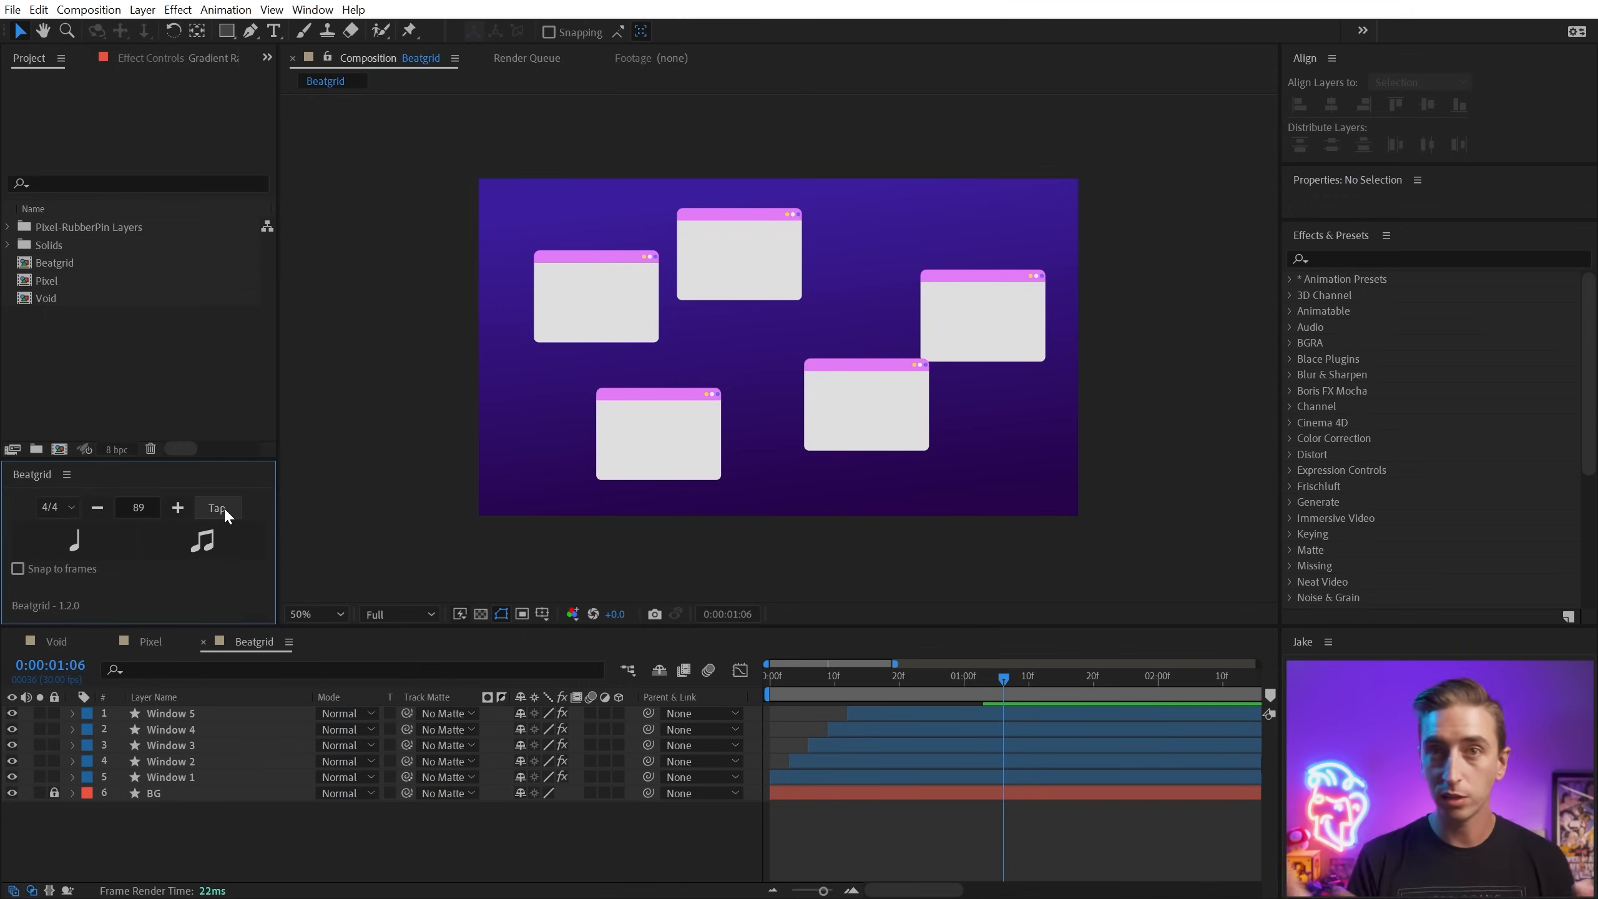
pyautogui.click(223, 508)
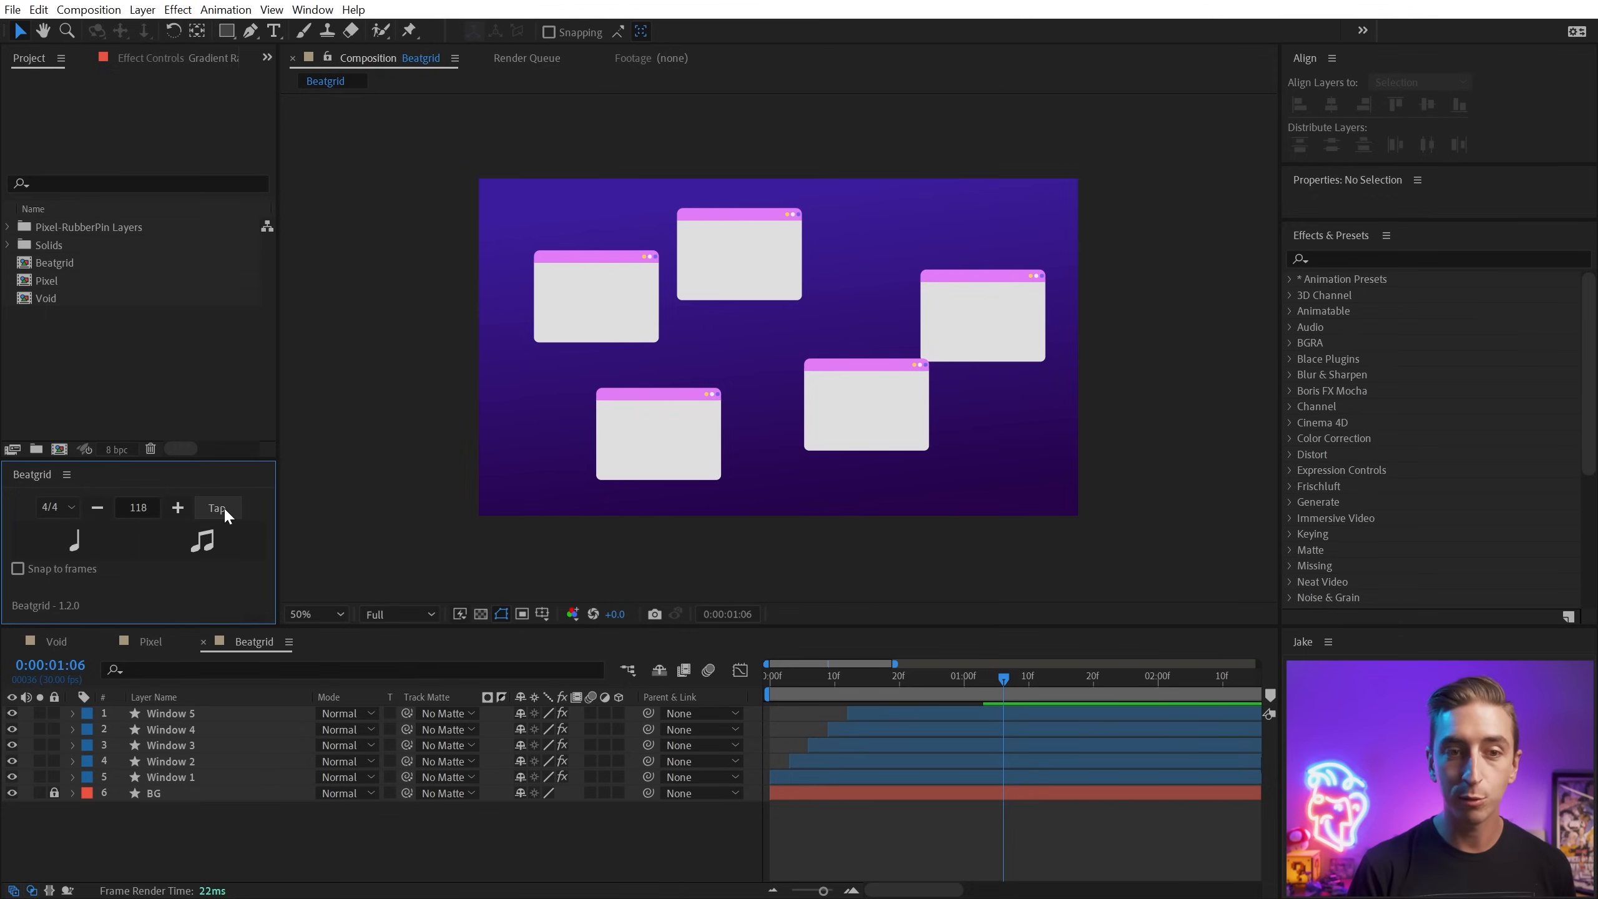
pyautogui.click(224, 508)
pyautogui.click(224, 508)
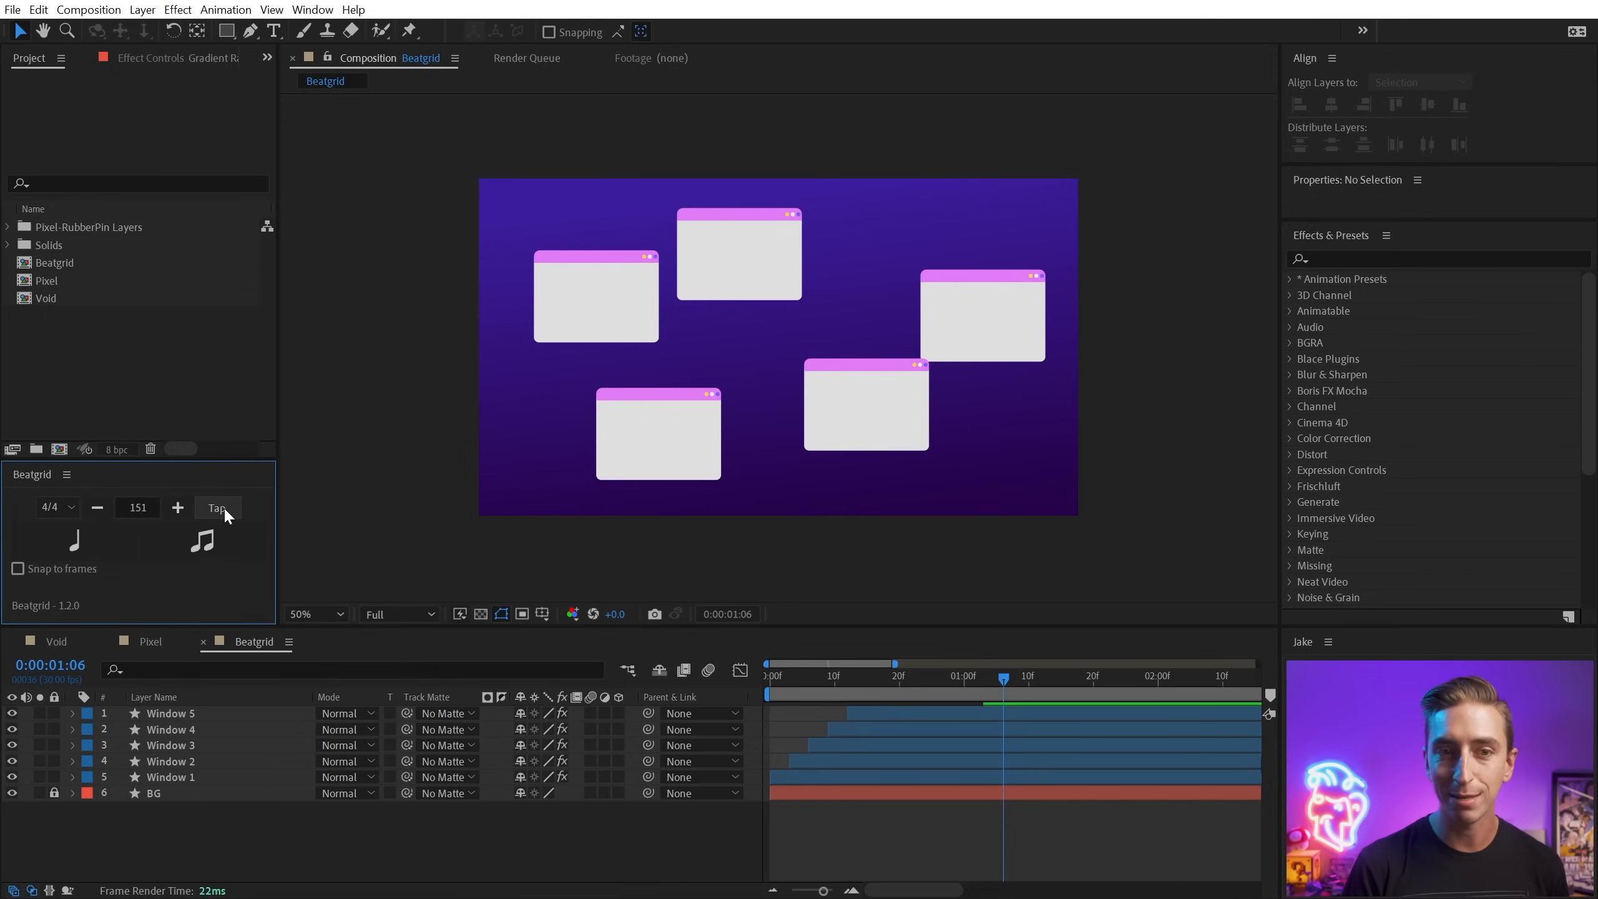
# Set the Beatgrid tempo to 120 BPM and create a quarter note beatgrid in the Beatgrid composition.
pyautogui.click(137, 508)
pyautogui.write('120')
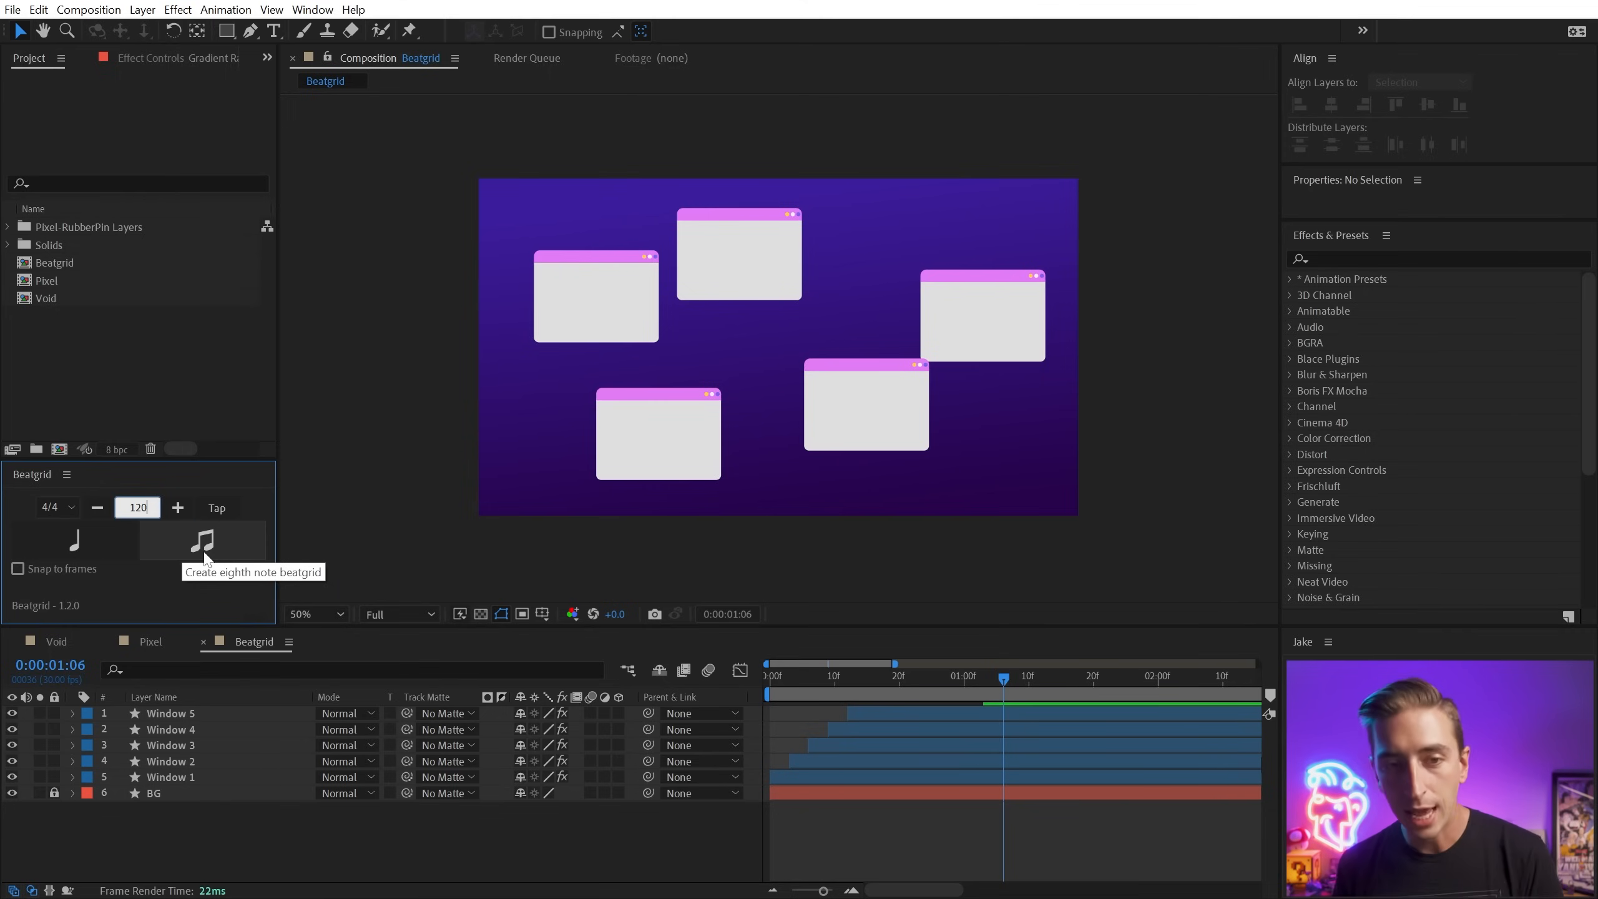
pyautogui.click(76, 539)
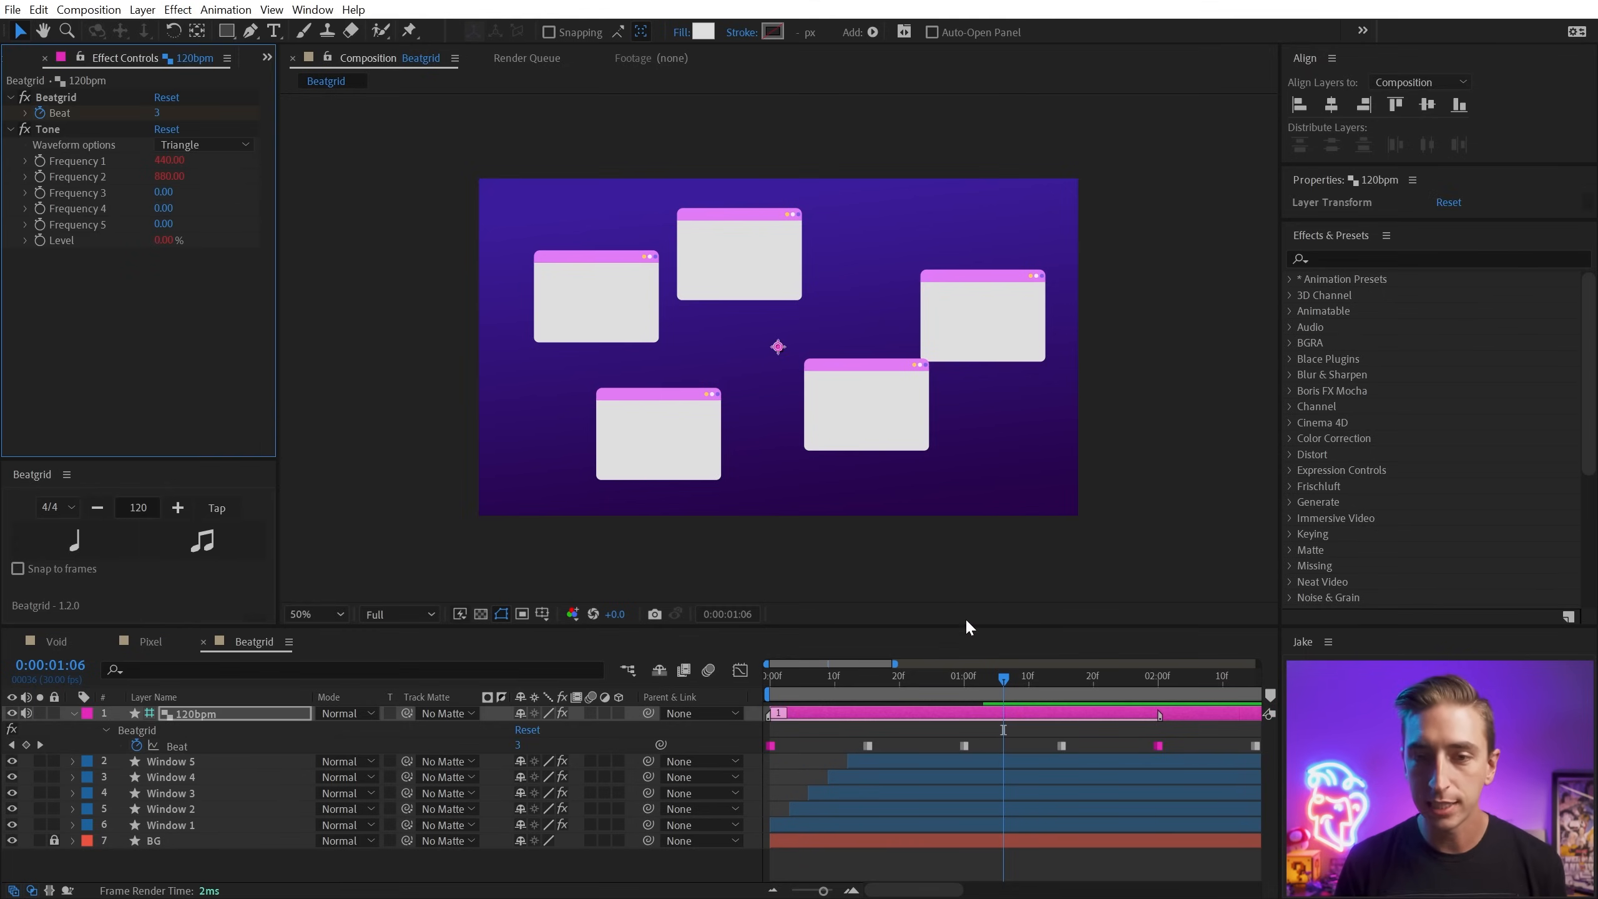
# Play back the quarter note beatgrid across the full timeline, scrub to 0:00:03:29, and deselect the layer.
pyautogui.press('-')
pyautogui.press('-')
pyautogui.press('-')
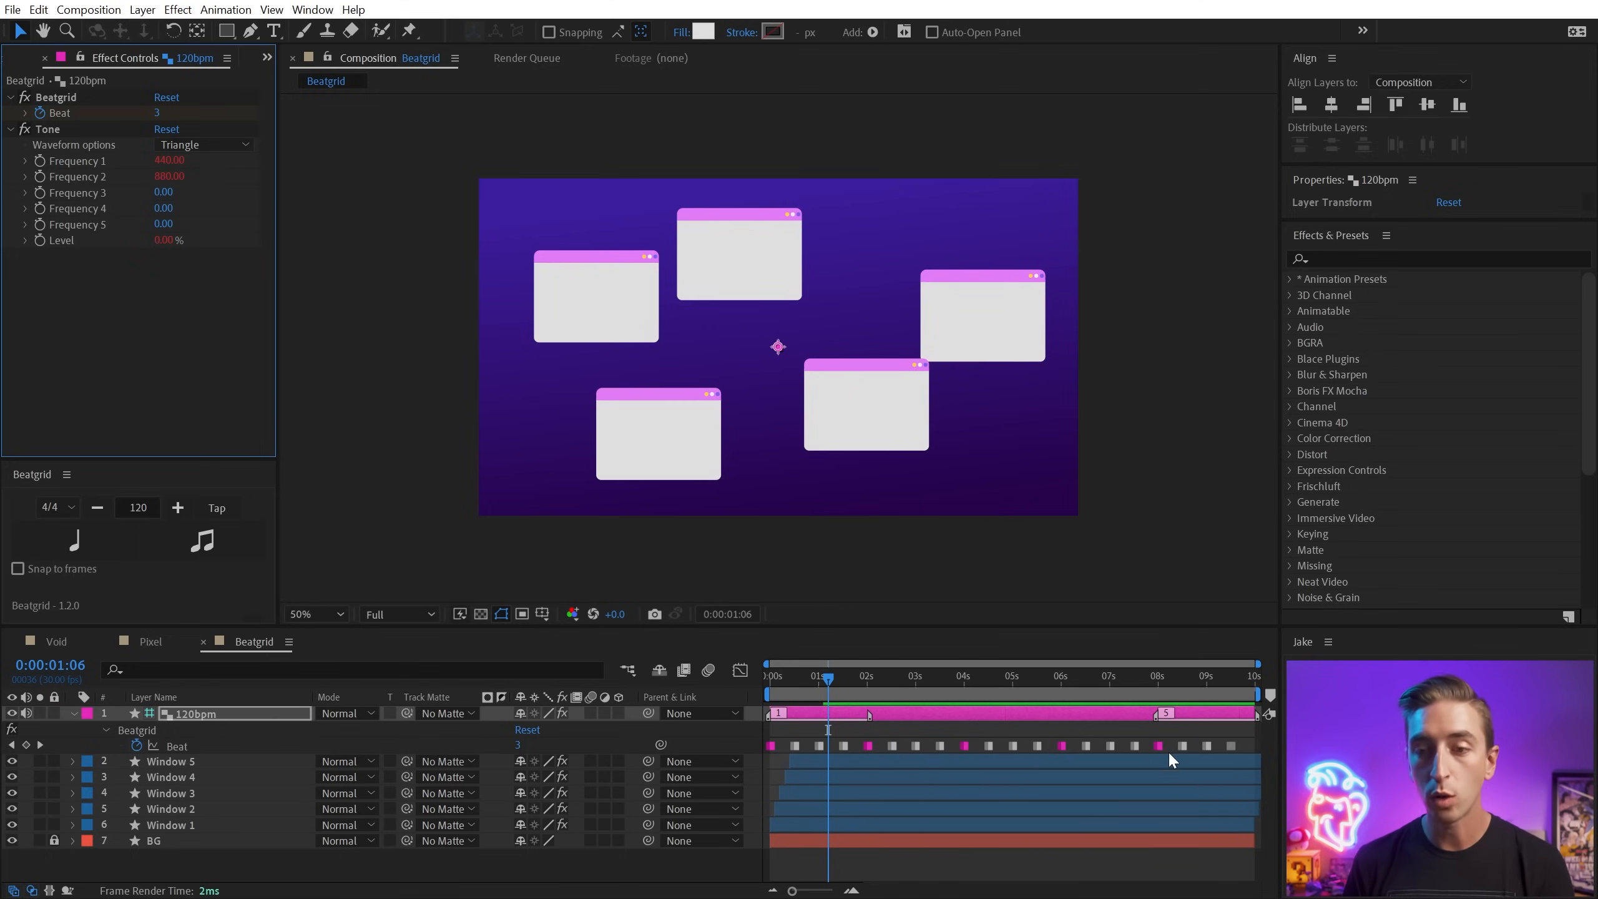
pyautogui.press('space')
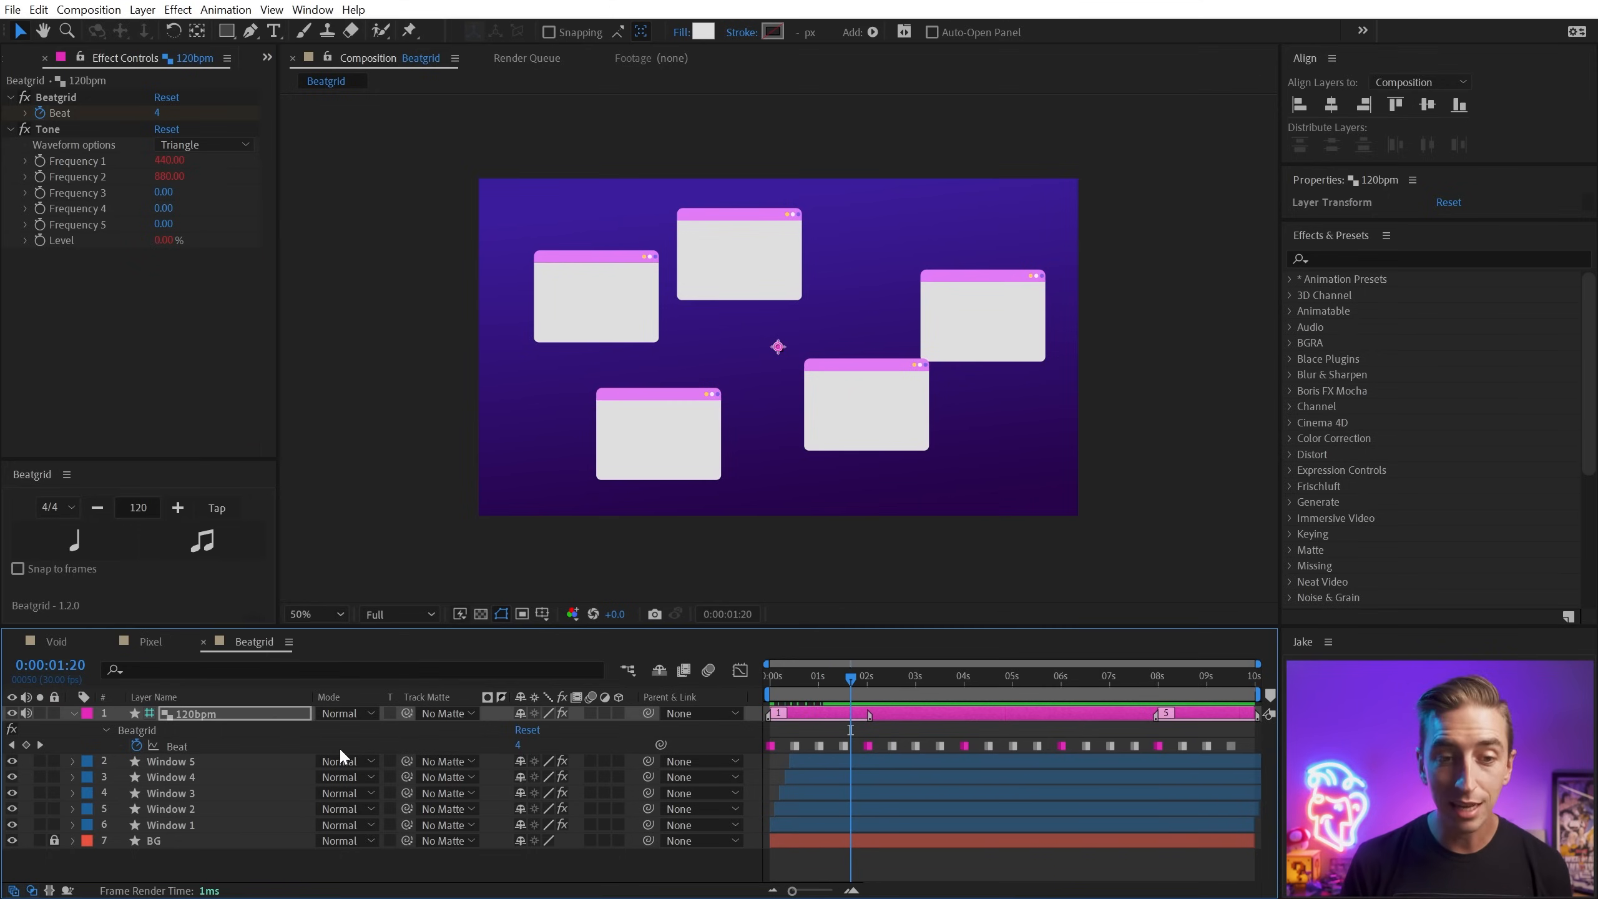
pyautogui.moveTo(850, 680); pyautogui.dragTo(962, 688)
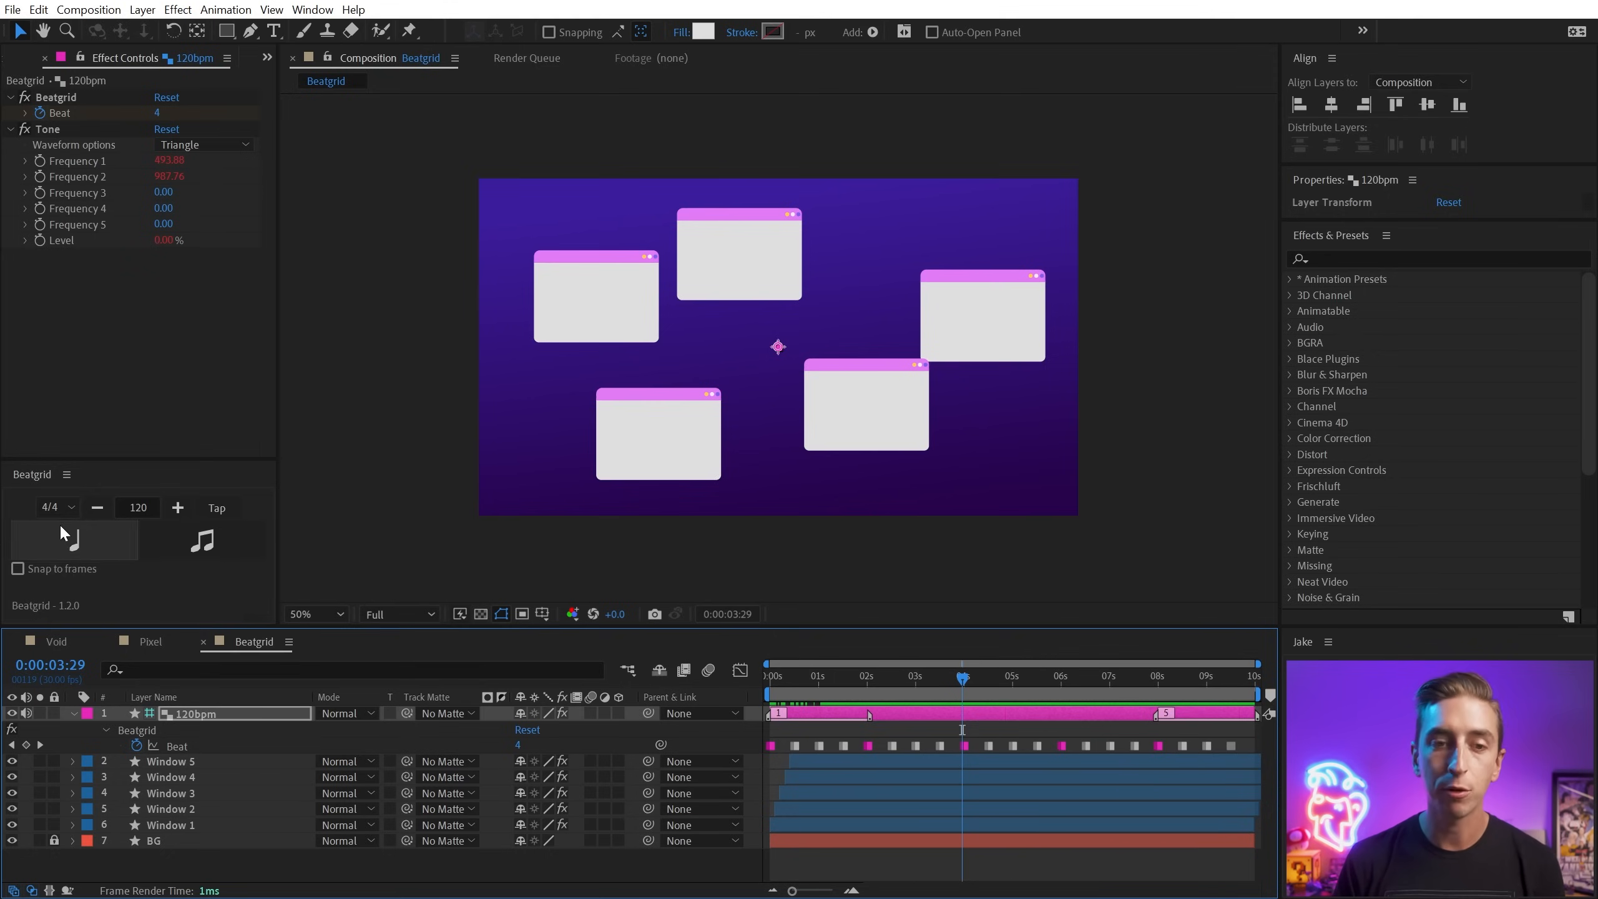
pyautogui.click(566, 567)
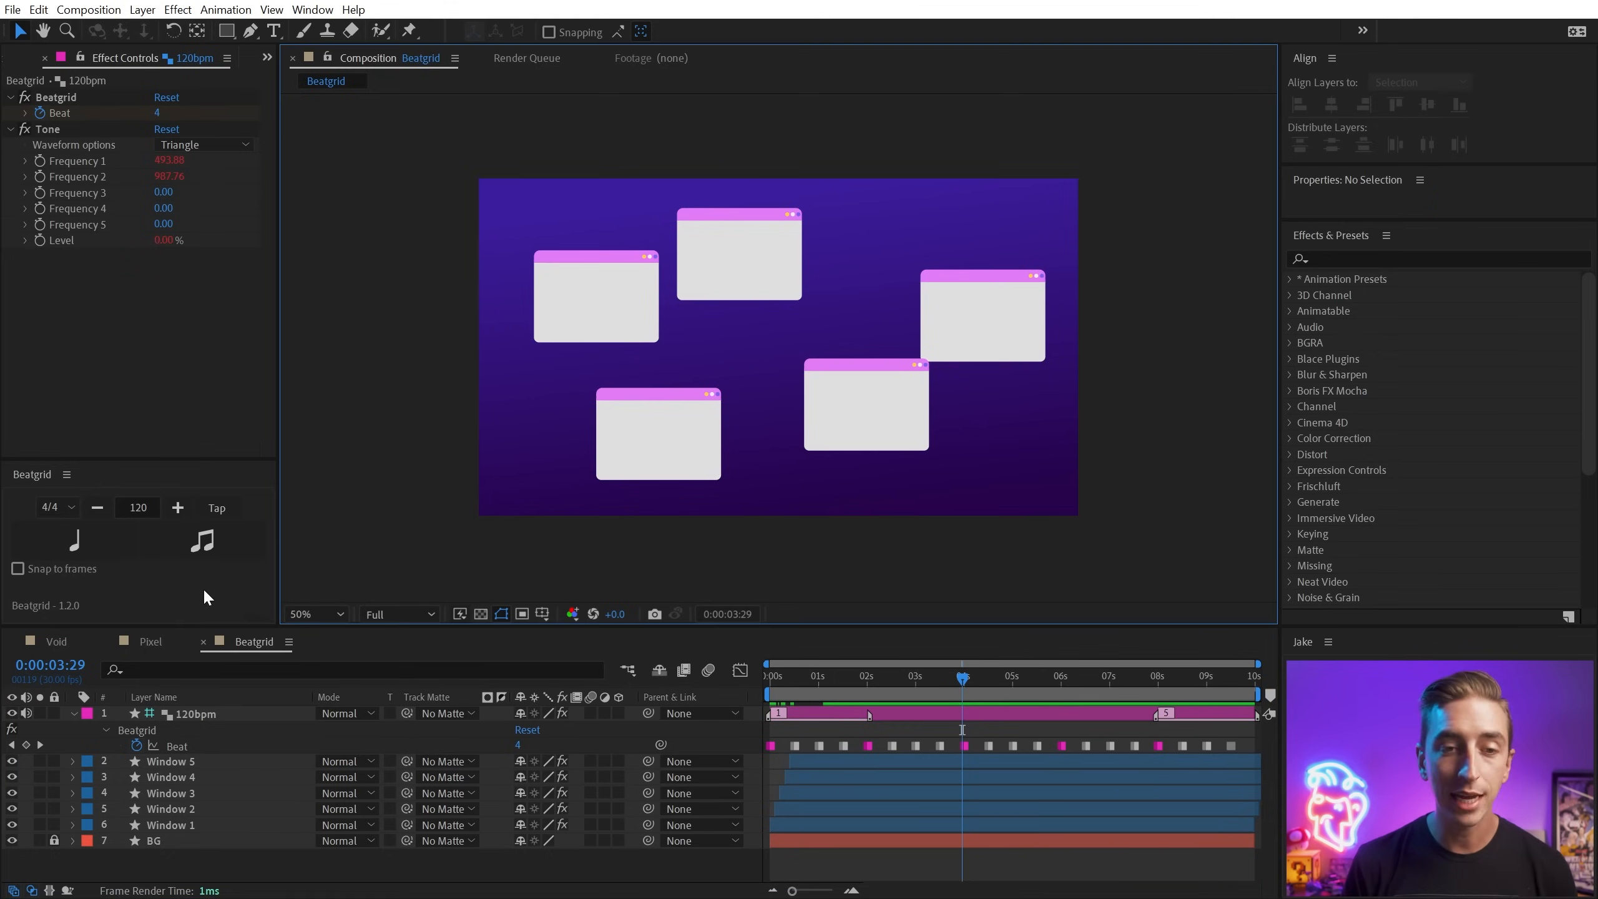
# Try an eighth note beatgrid at 120 BPM, comparing its beats with the quarter note layer, and delete it.
pyautogui.click(192, 543)
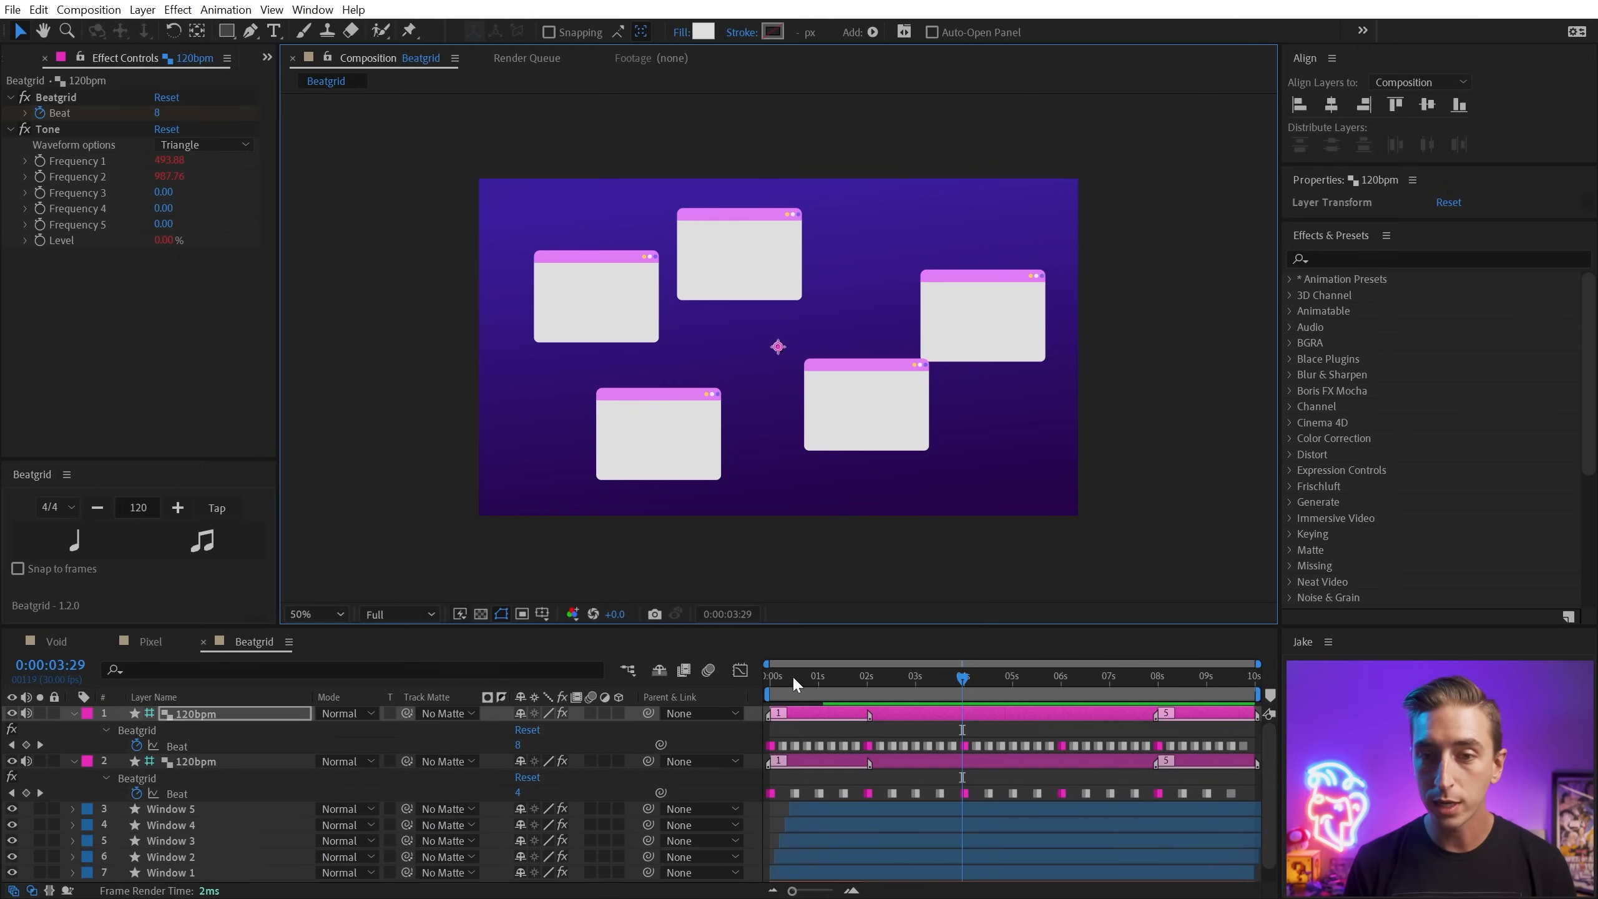
pyautogui.click(771, 678)
pyautogui.press('=')
pyautogui.moveTo(772, 678); pyautogui.dragTo(853, 750)
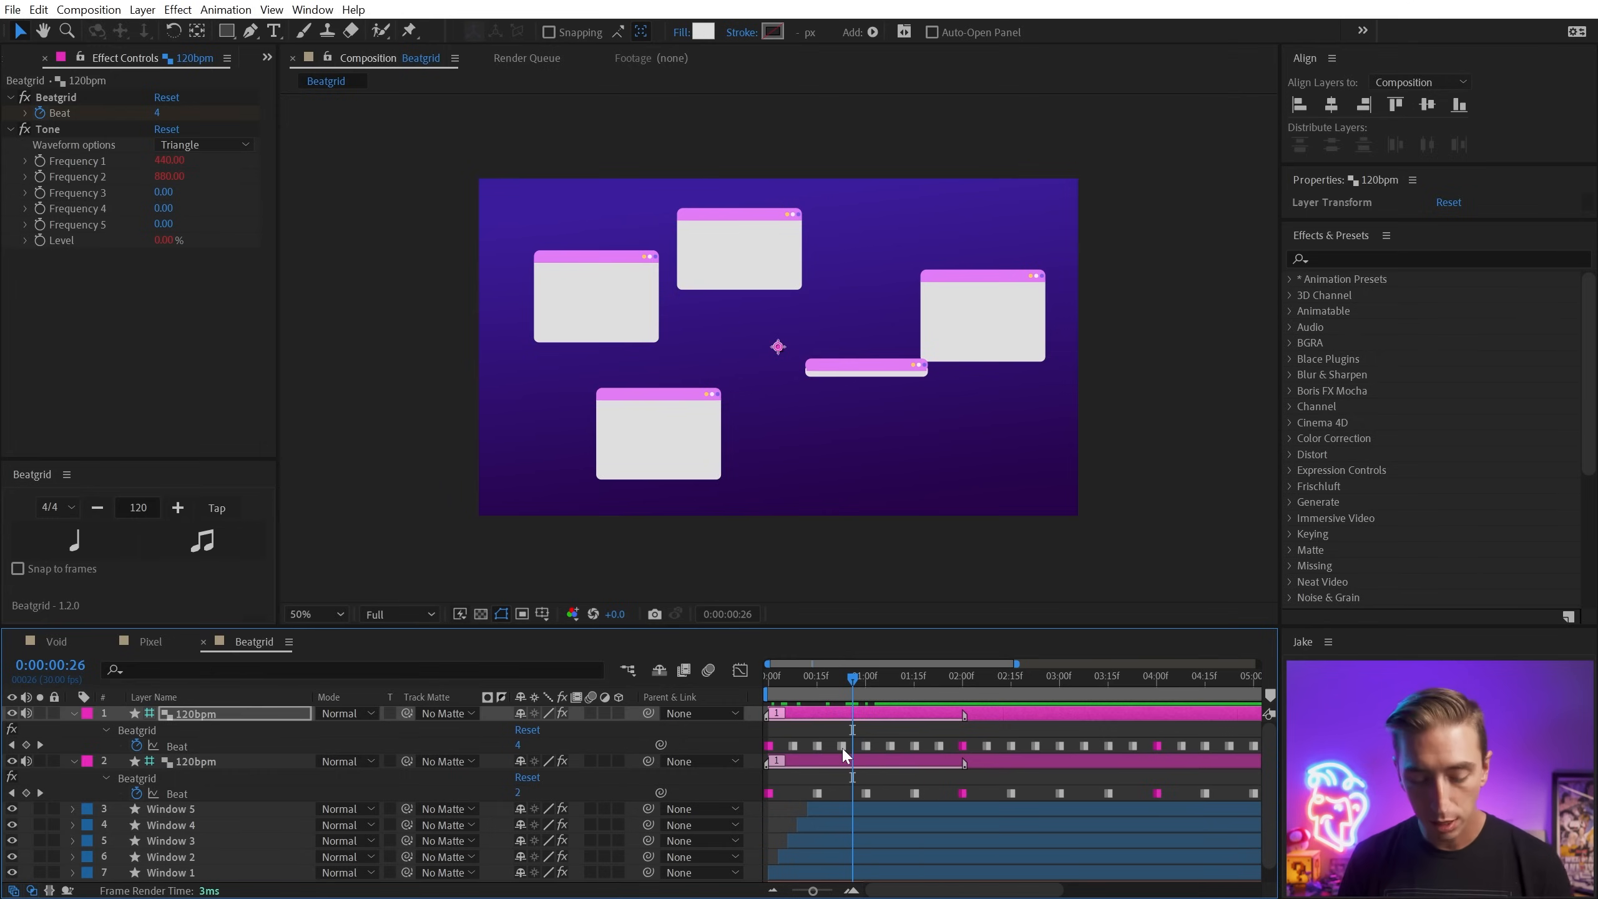
pyautogui.press('-')
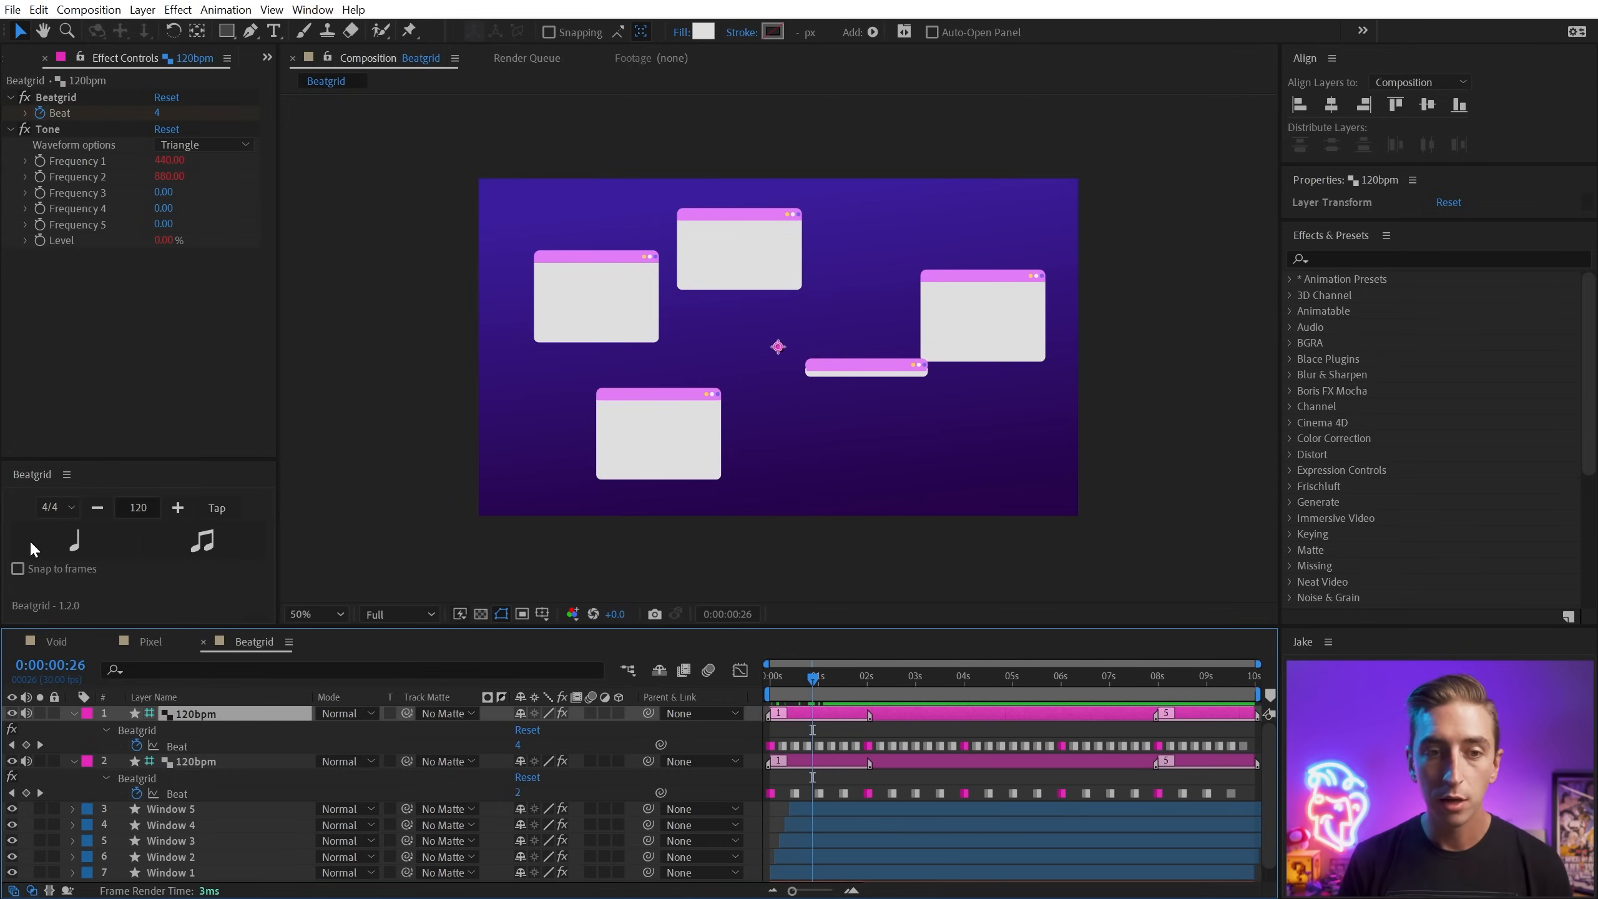
pyautogui.press('Delete')
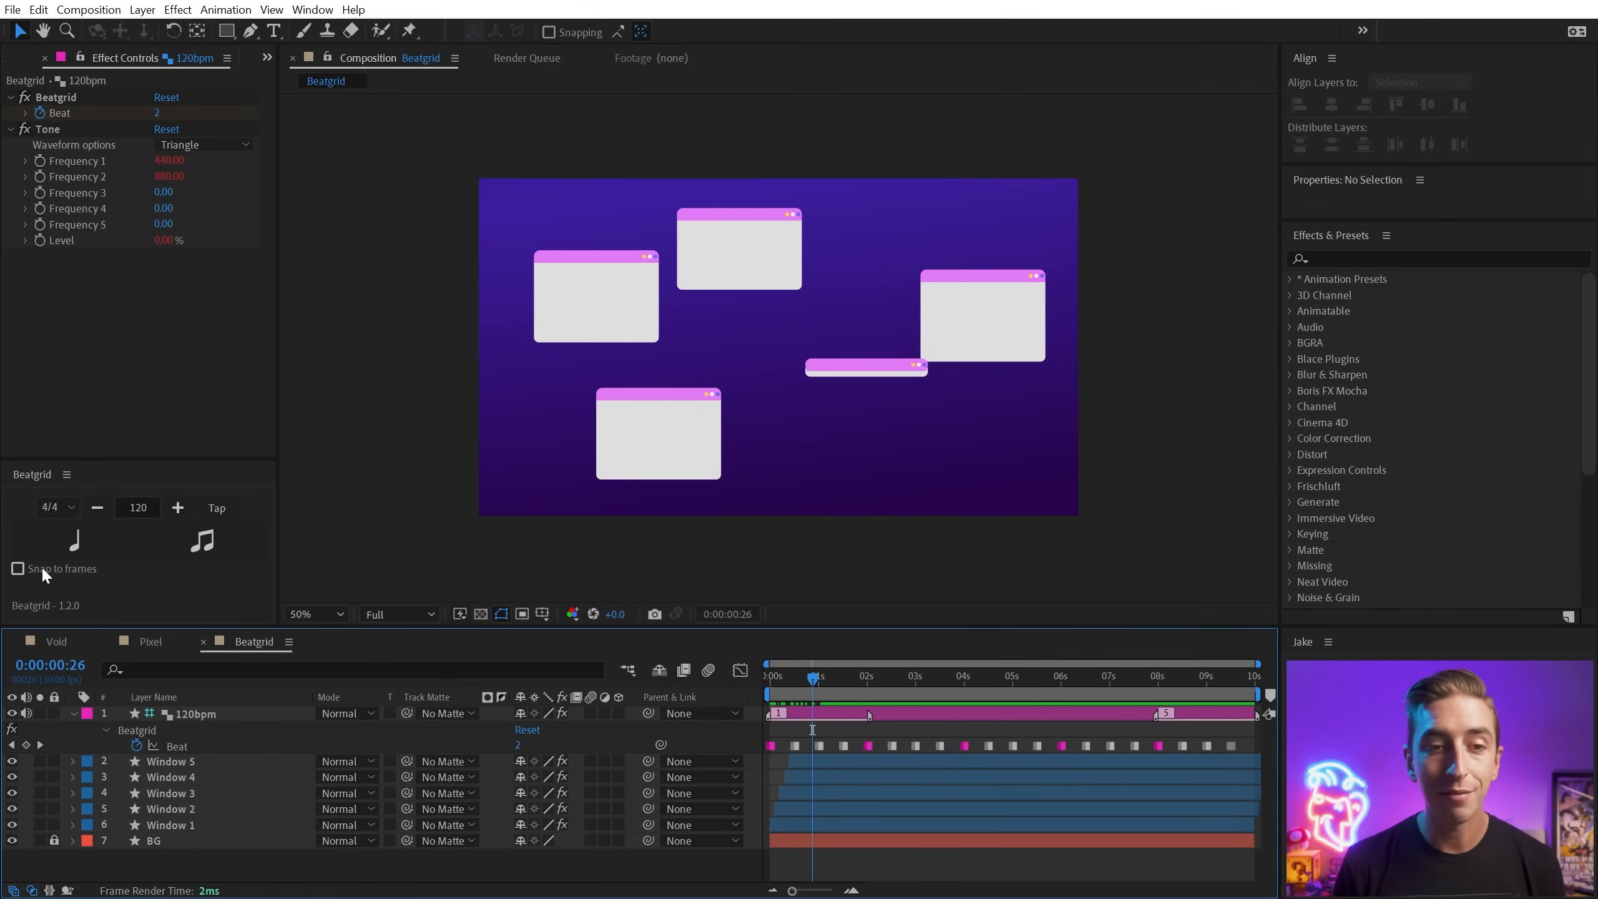
# Enable Snap to frames, try a second quarter note beatgrid and delete it, and select the remaining 120bpm layer.
pyautogui.click(923, 717)
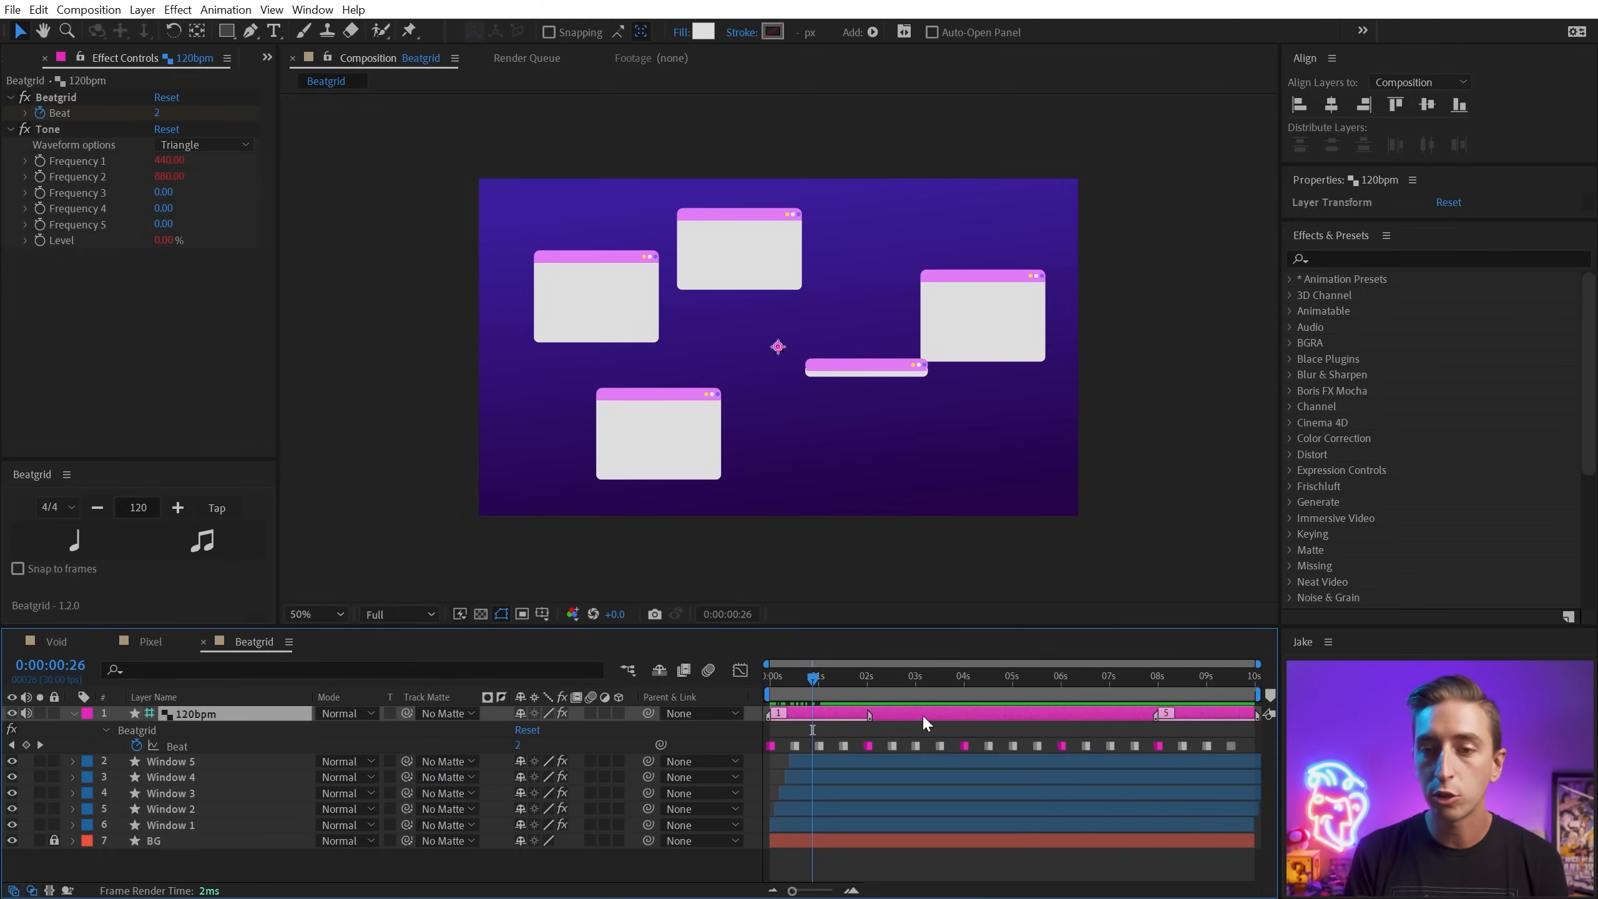
pyautogui.click(61, 568)
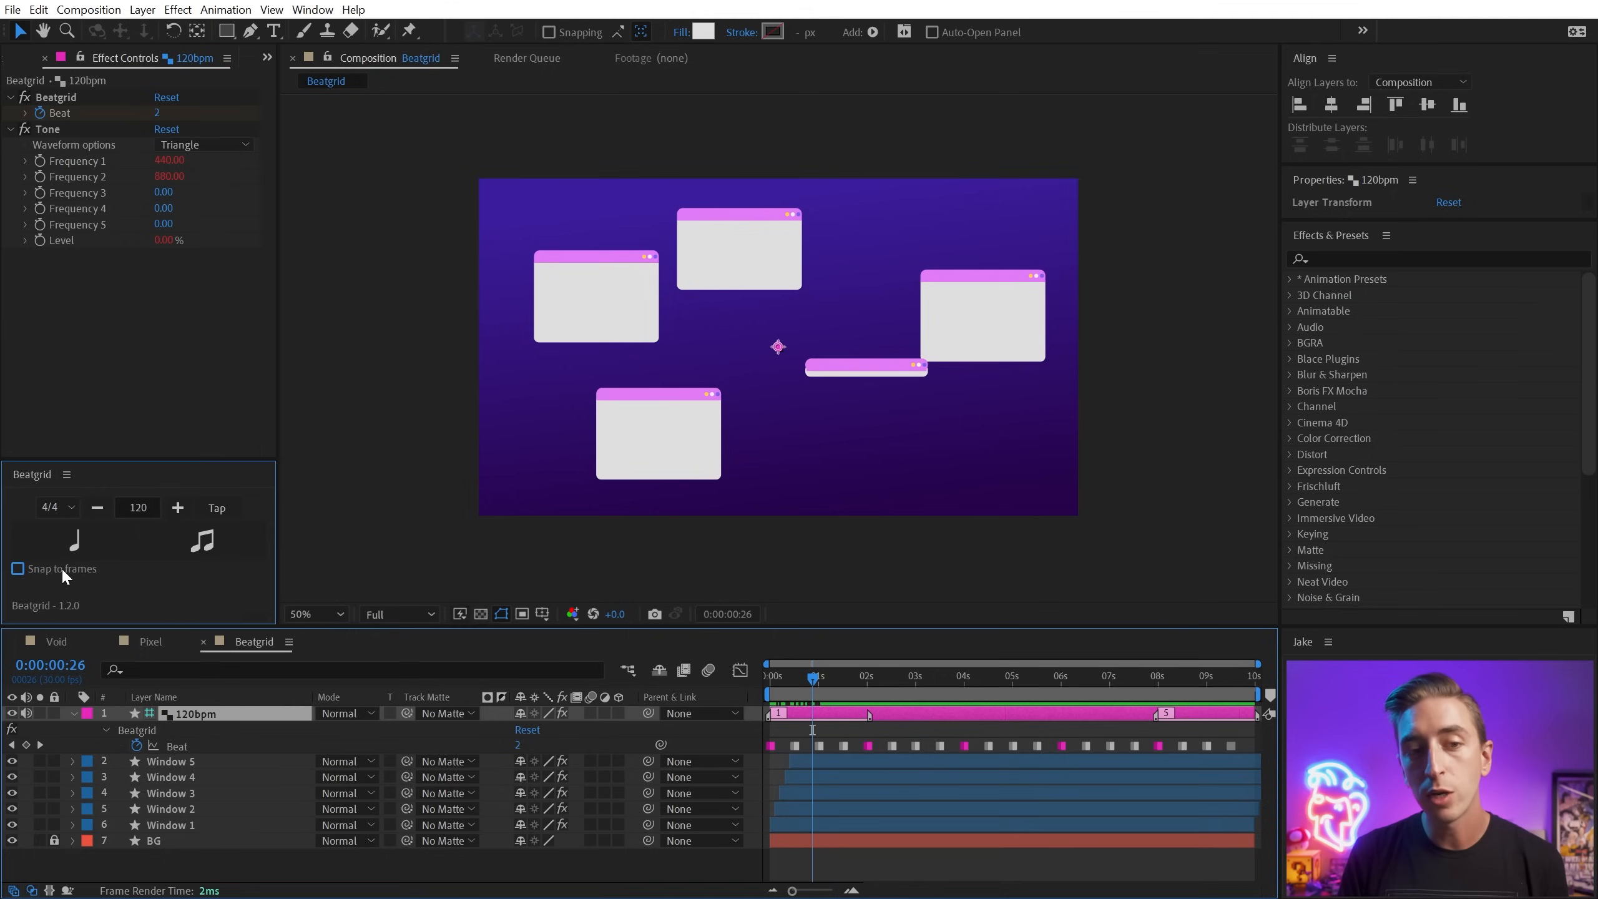
pyautogui.click(76, 542)
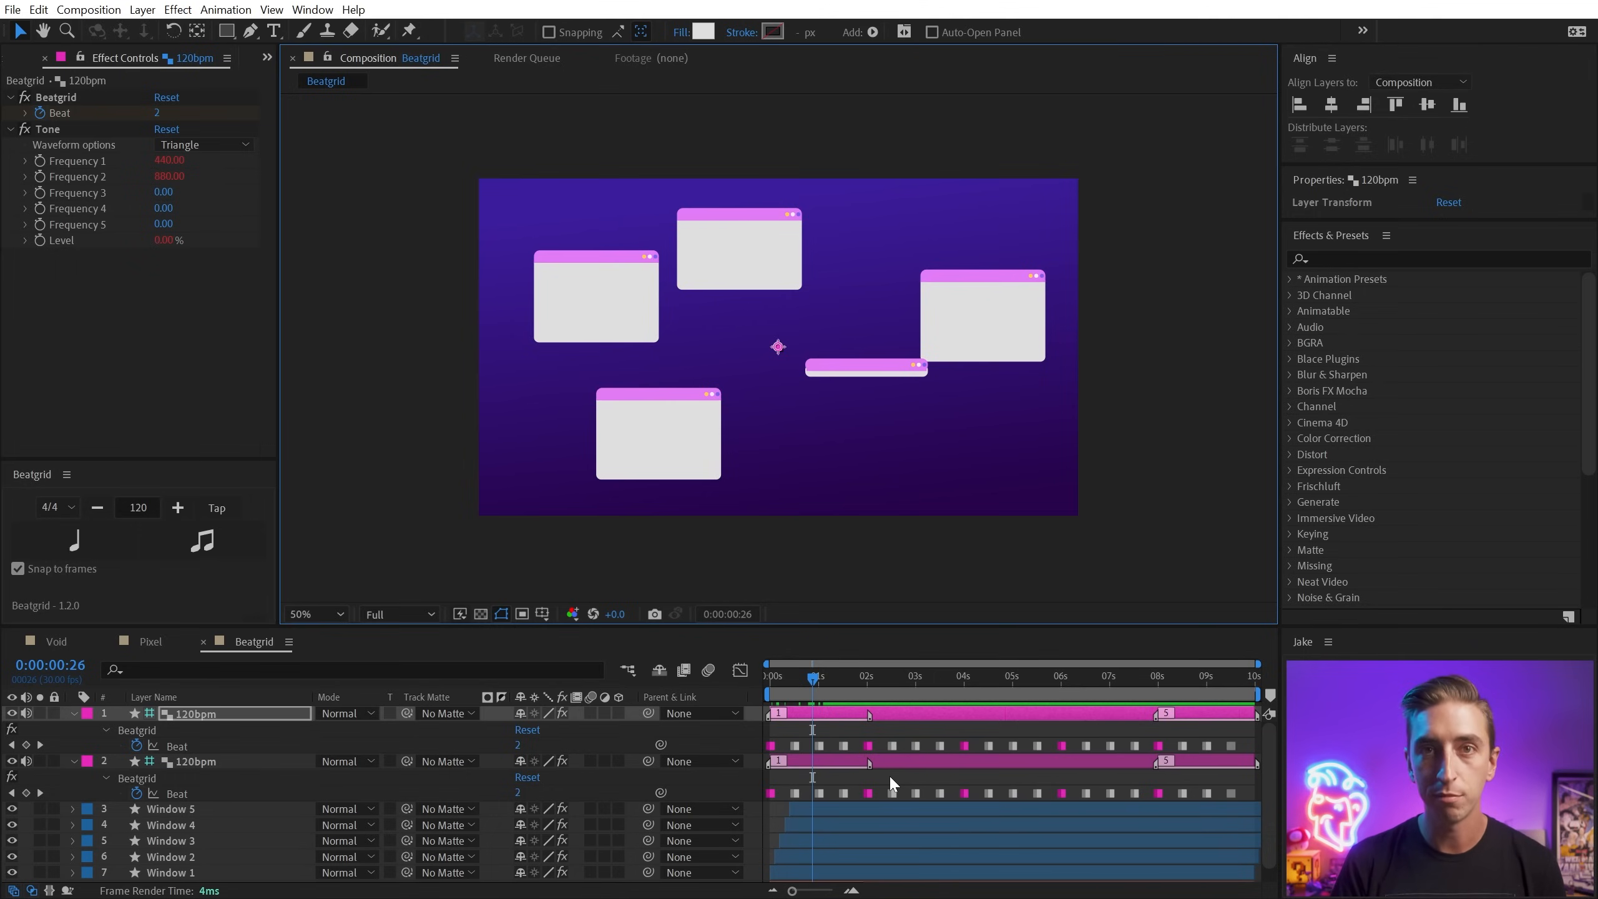
pyautogui.click(916, 712)
pyautogui.press('Delete')
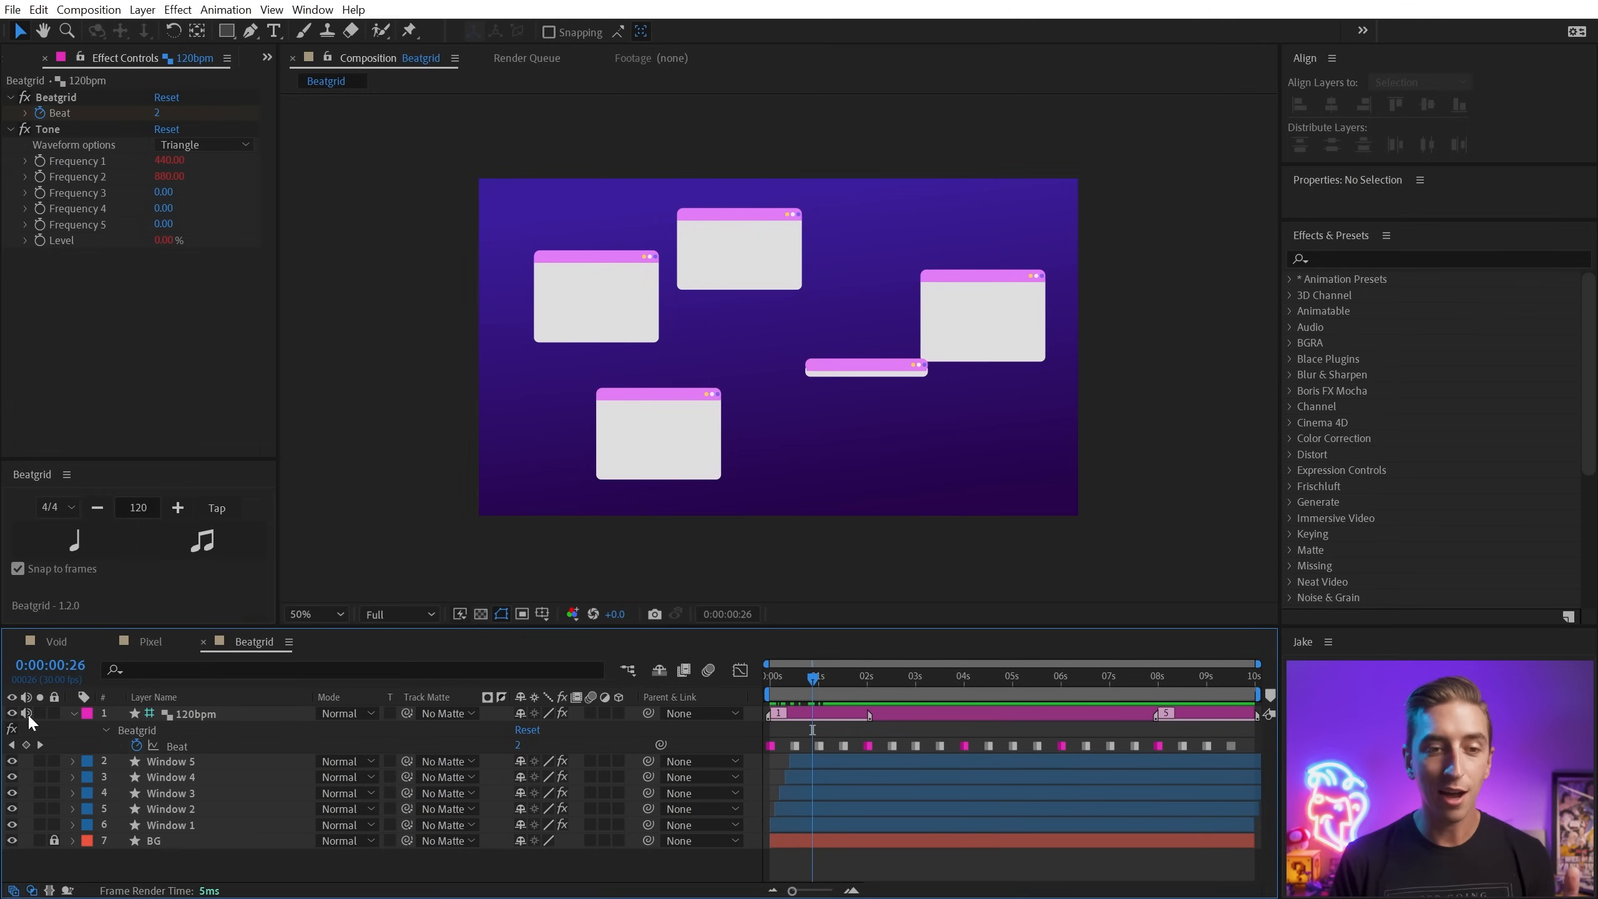
pyautogui.click(219, 715)
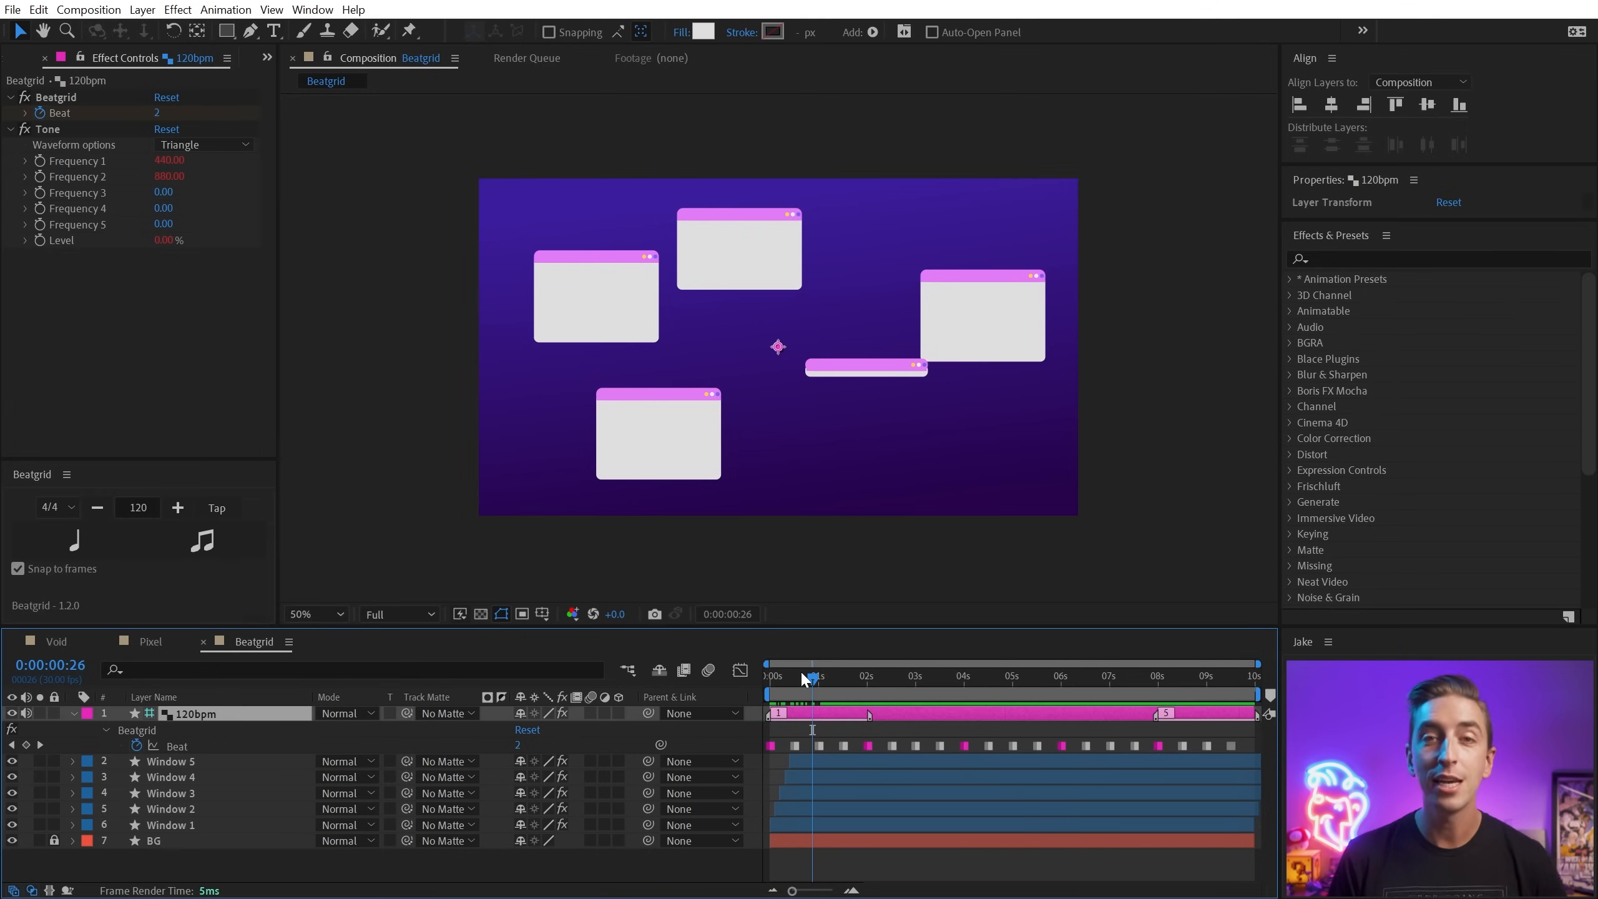
# Return to the start of the Beatgrid composition, deselect the 120bpm layer, and play back the window animation with the beats.
pyautogui.moveTo(801, 670); pyautogui.dragTo(712, 660)
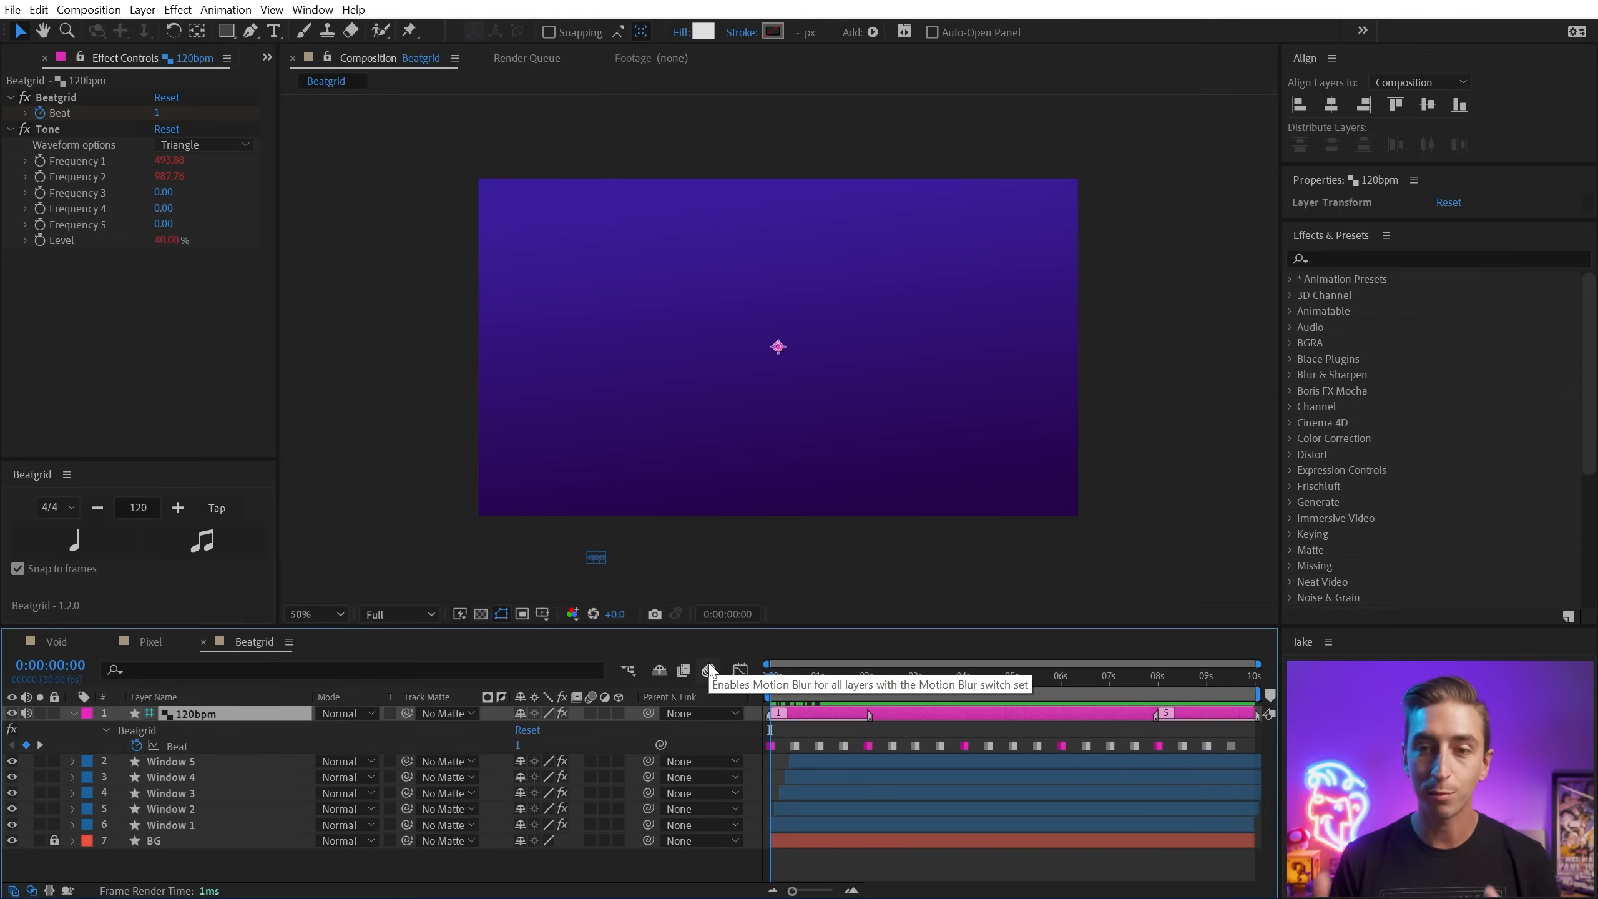
pyautogui.click(672, 866)
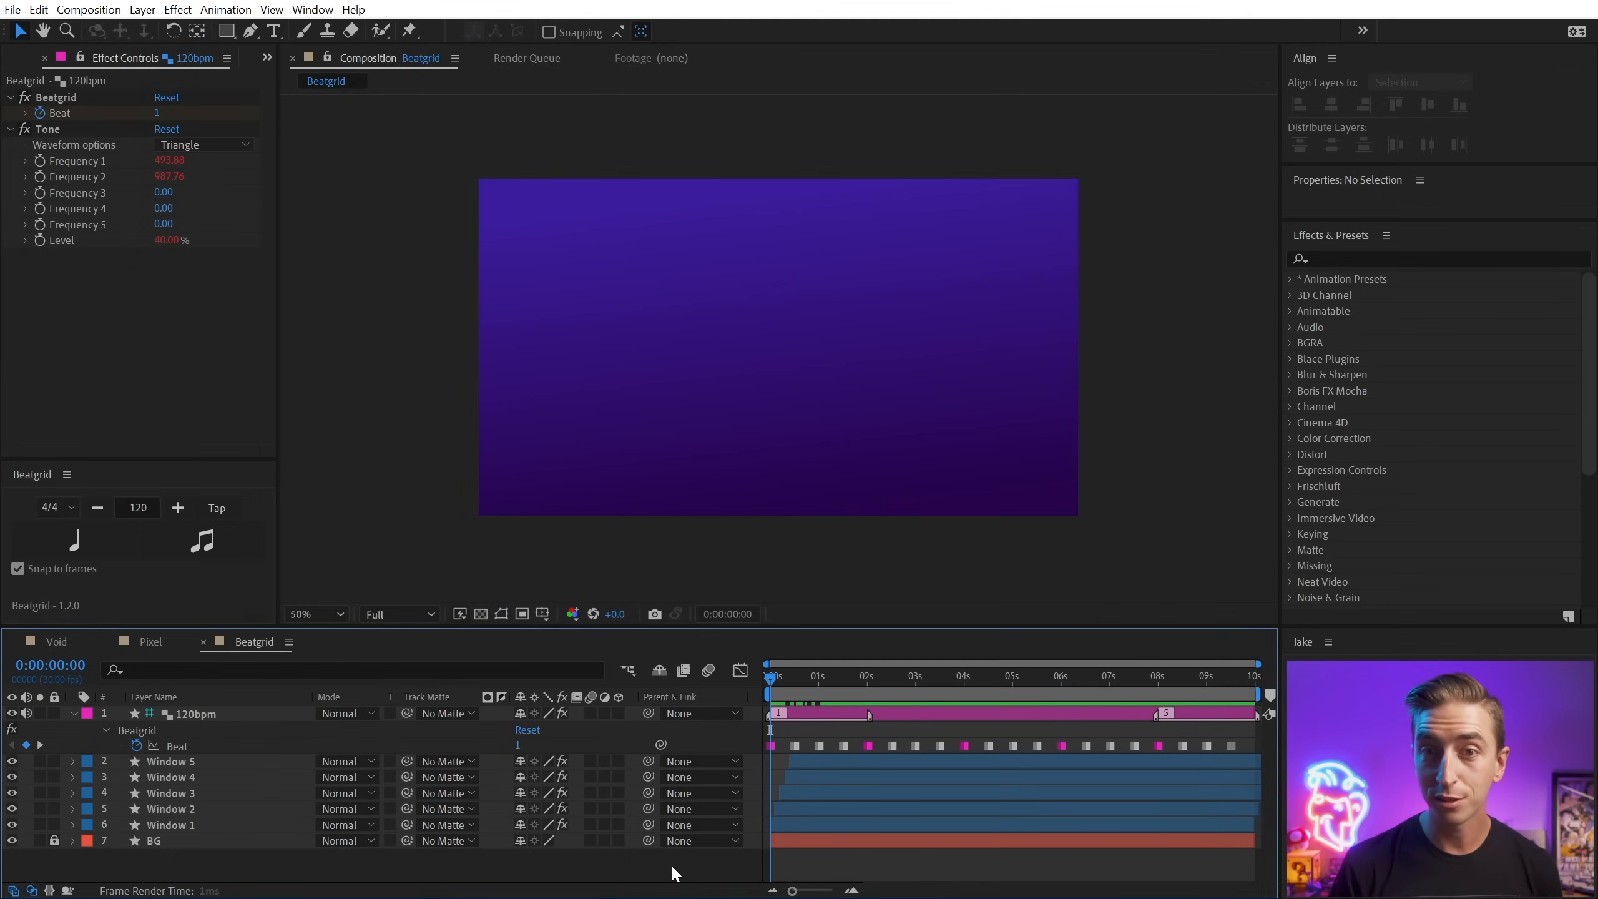
pyautogui.press('space')
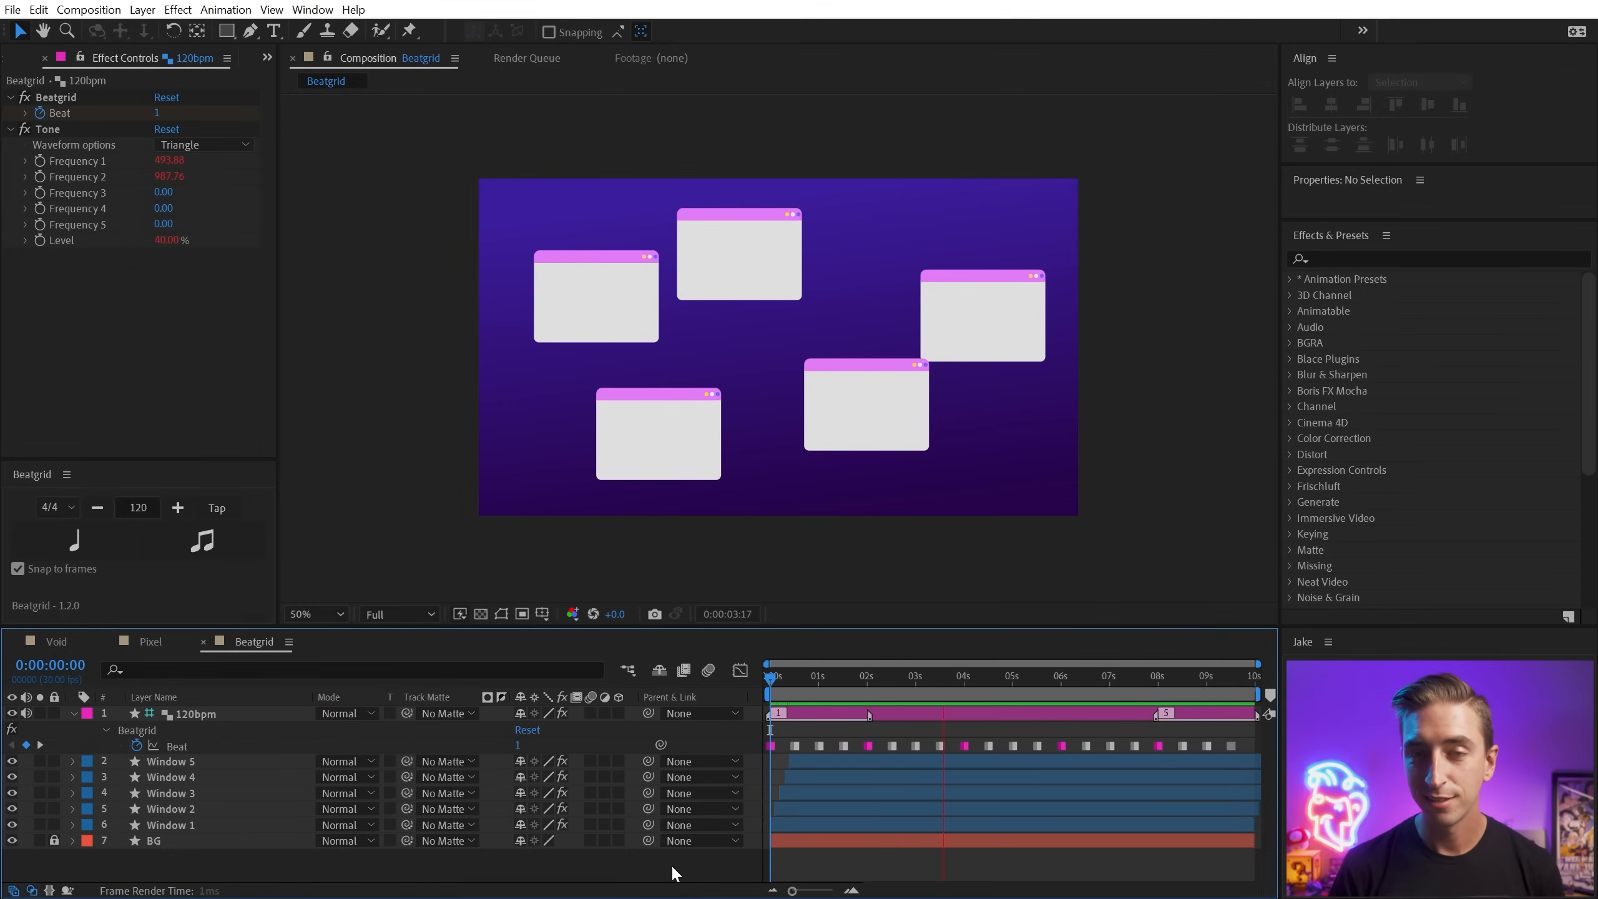
pyautogui.press('space')
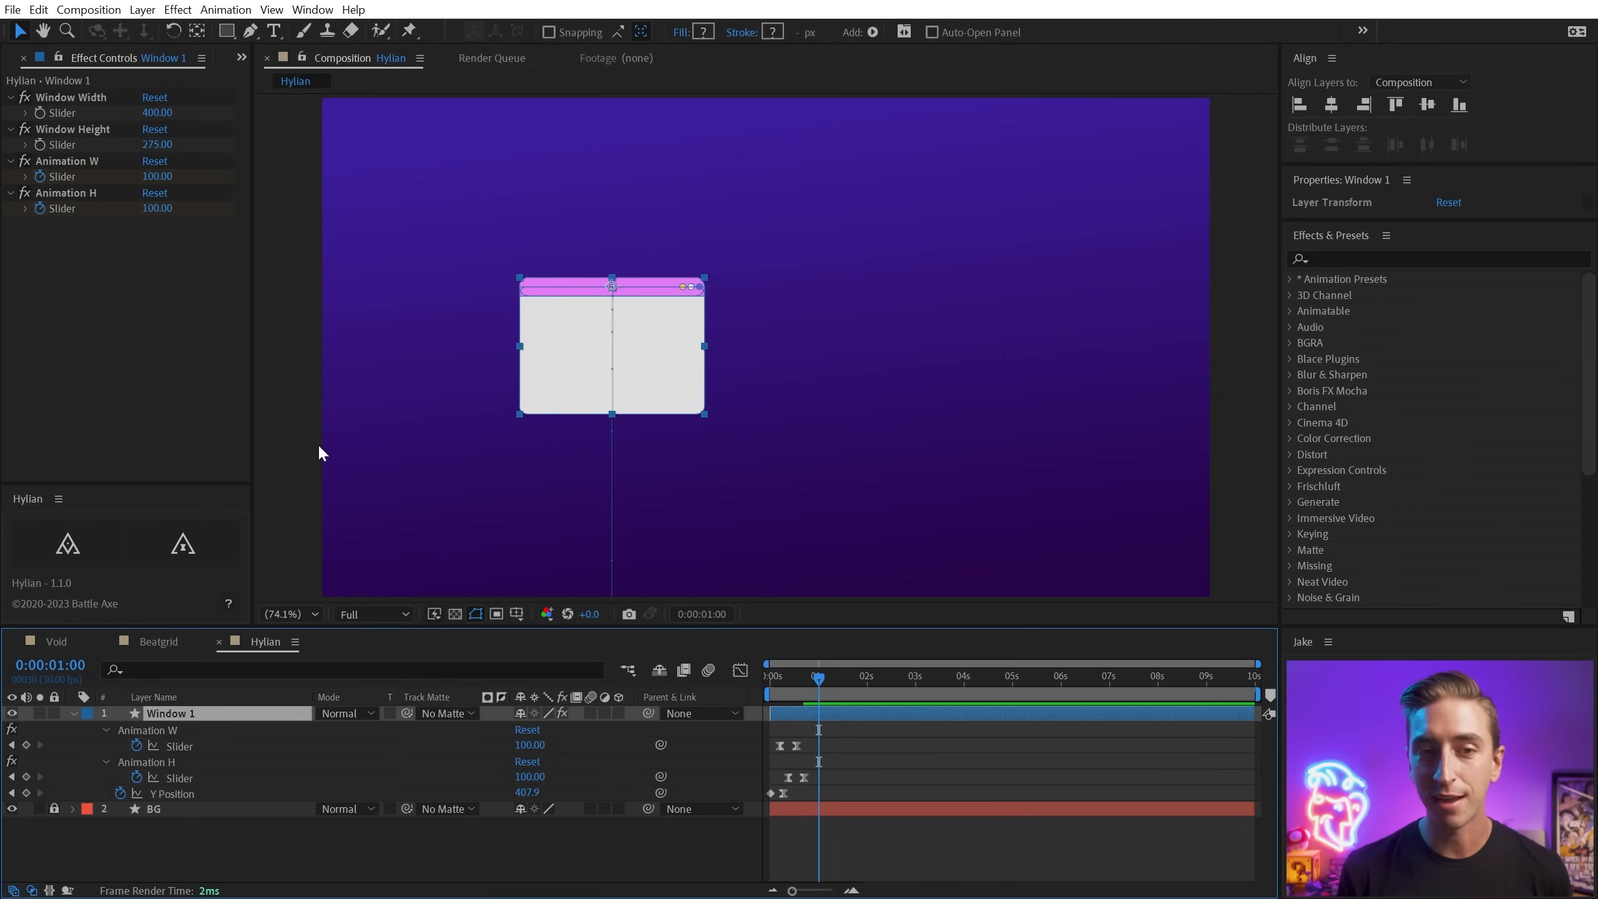
# In the Hylian composition, duplicate the Window 1 layer with all its properties linked to the original.
pyautogui.moveTo(251, 482)
pyautogui.mouseDown()
pyautogui.moveTo(328, 460)
pyautogui.moveTo(248, 506)
pyautogui.moveTo(254, 474)
pyautogui.moveTo(249, 510)
pyautogui.moveTo(224, 484)
pyautogui.mouseUp()
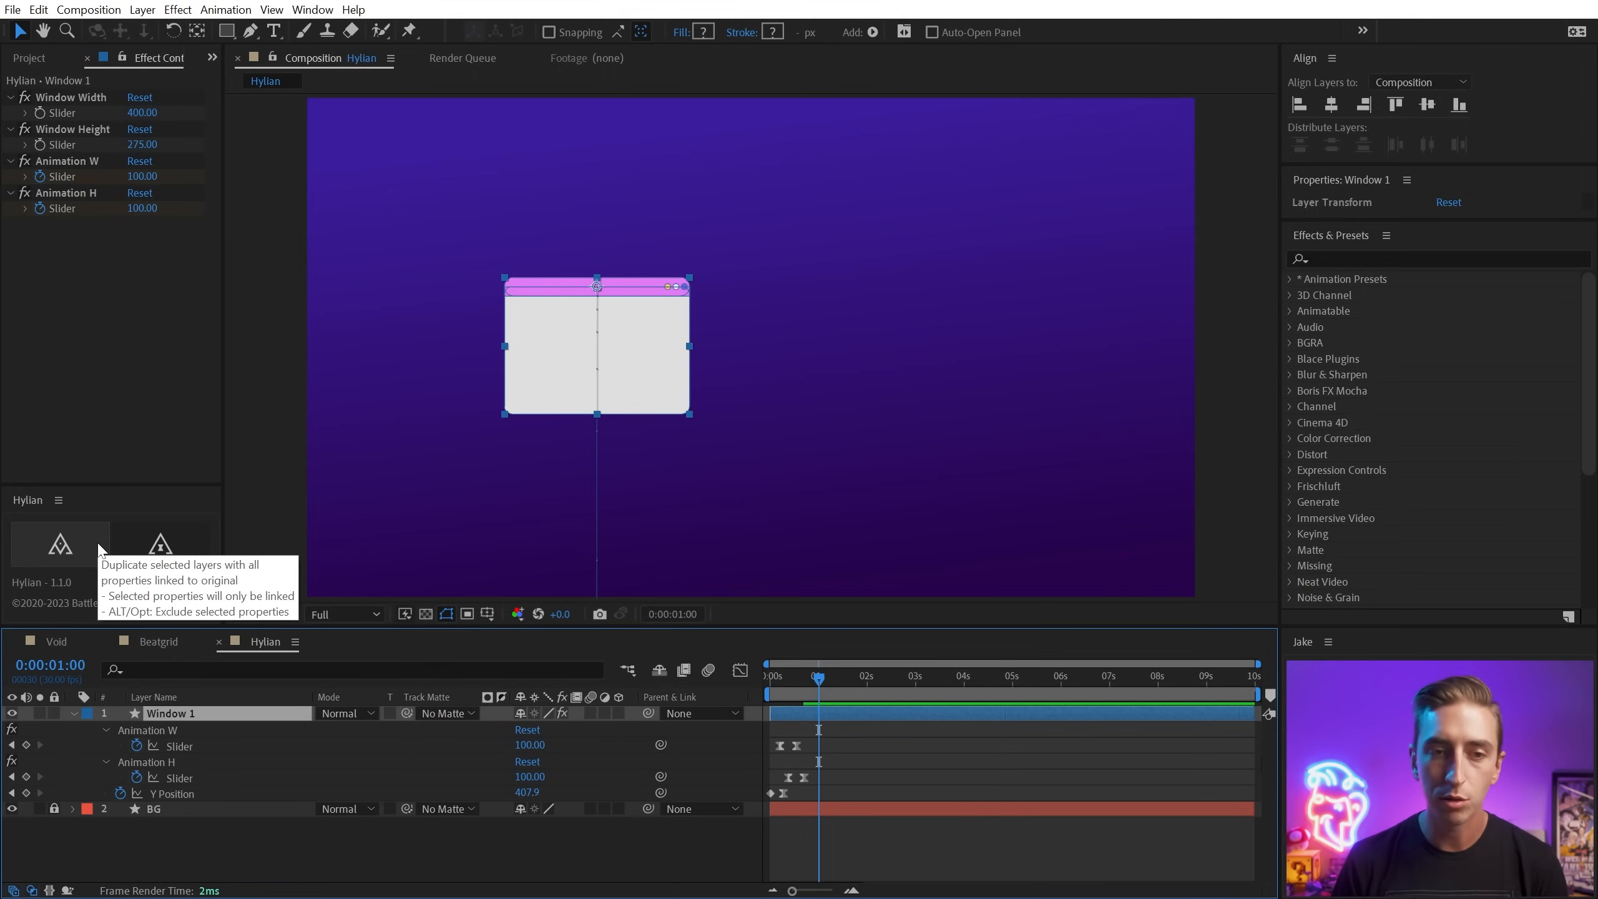
pyautogui.click(470, 389)
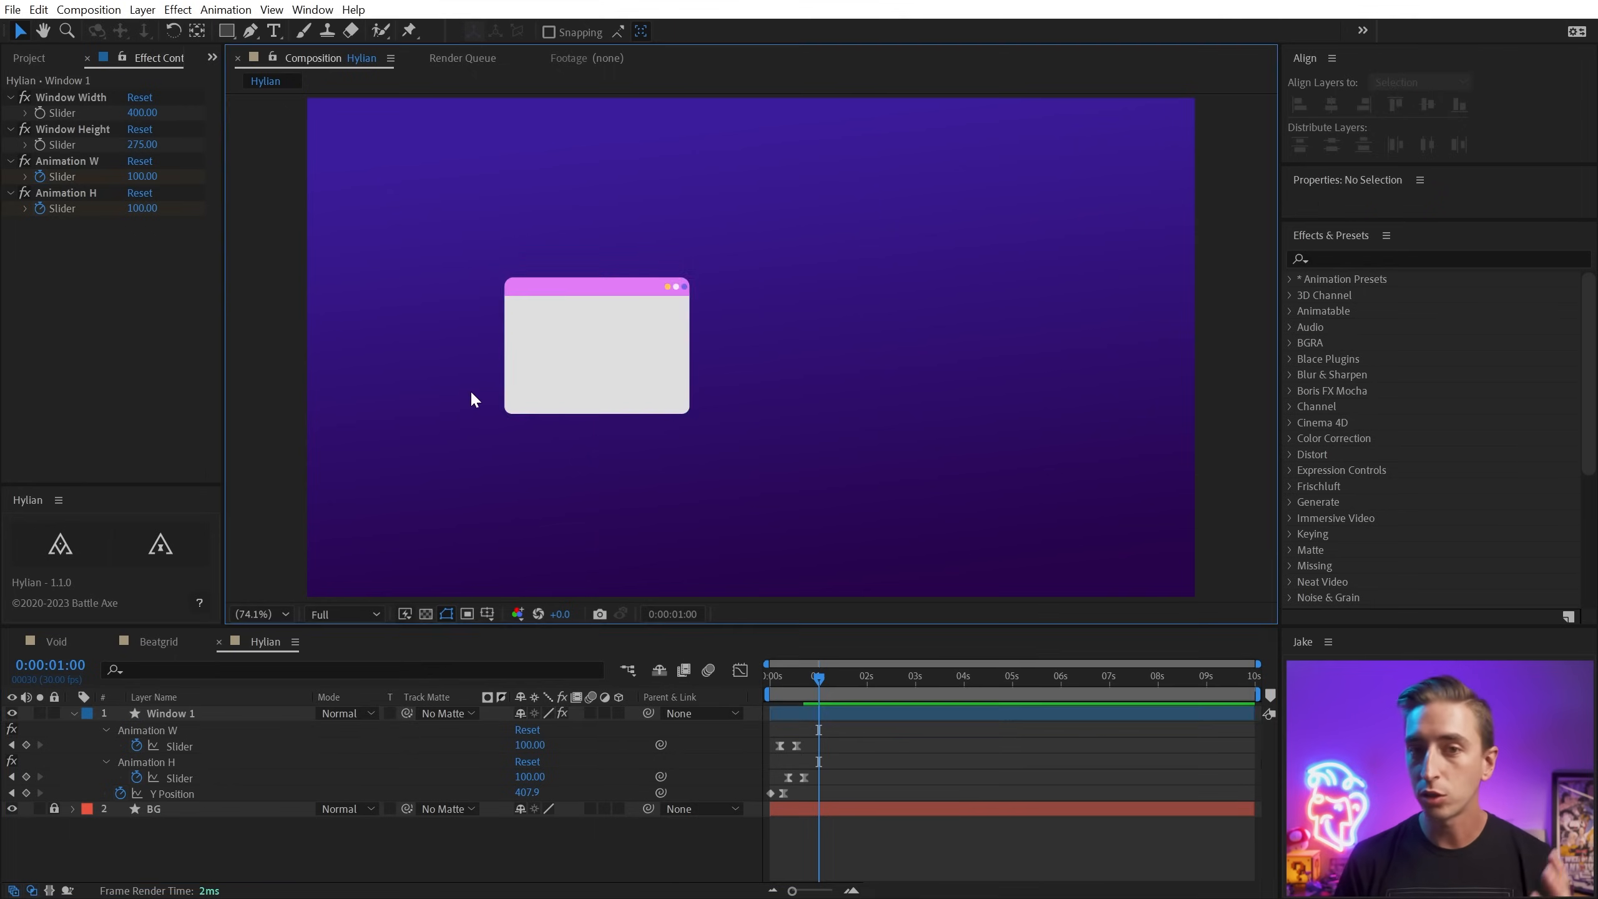
pyautogui.click(533, 371)
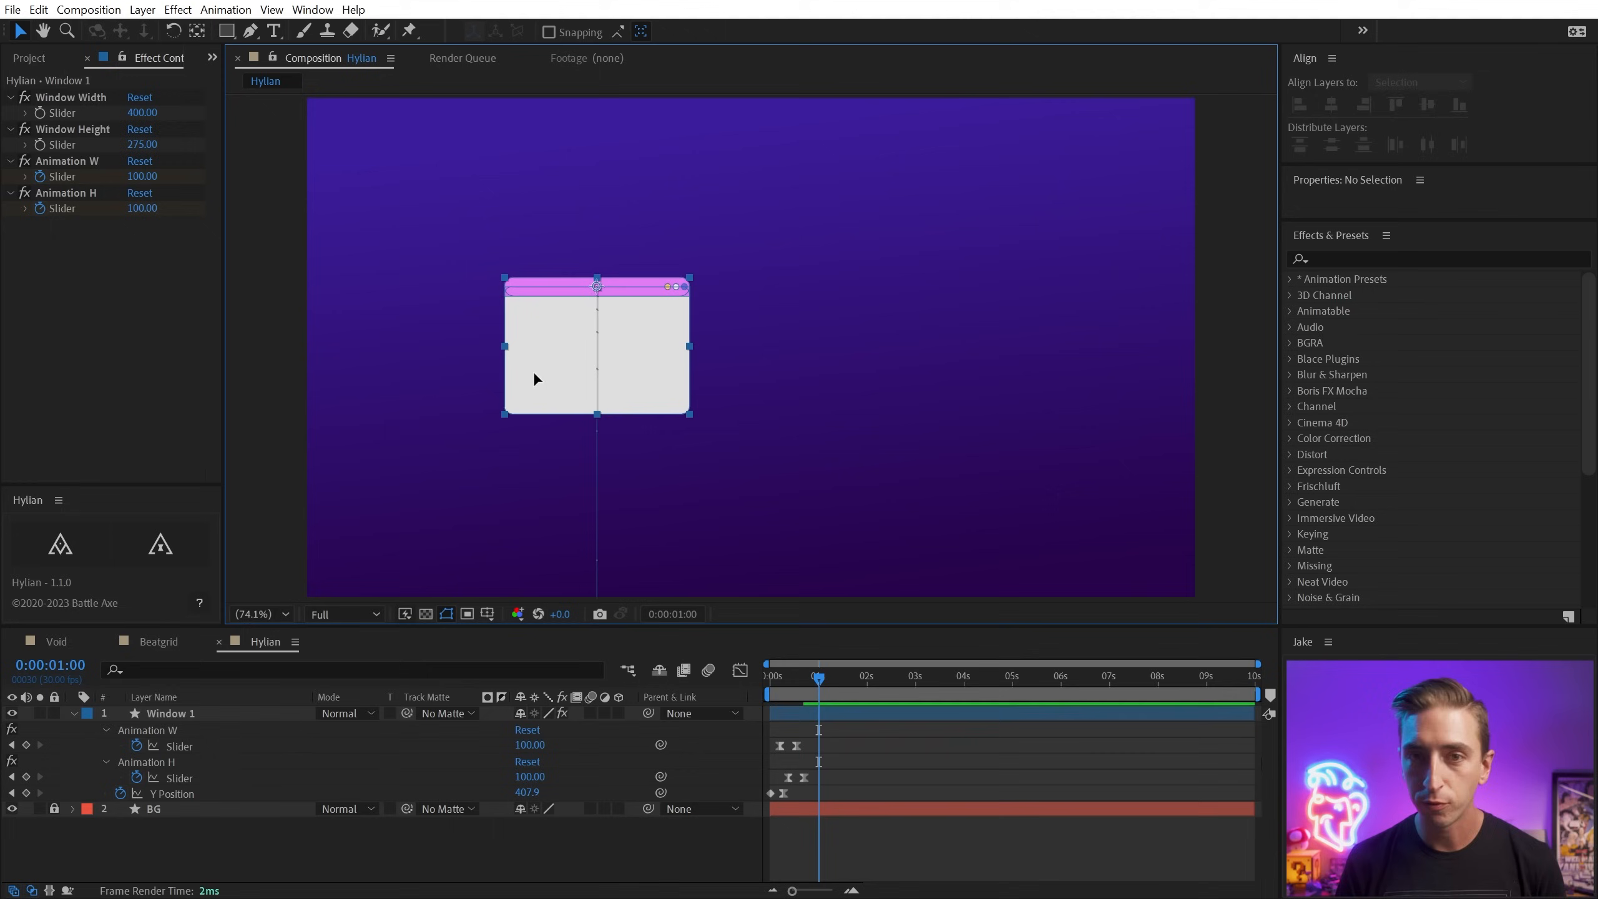
pyautogui.click(56, 548)
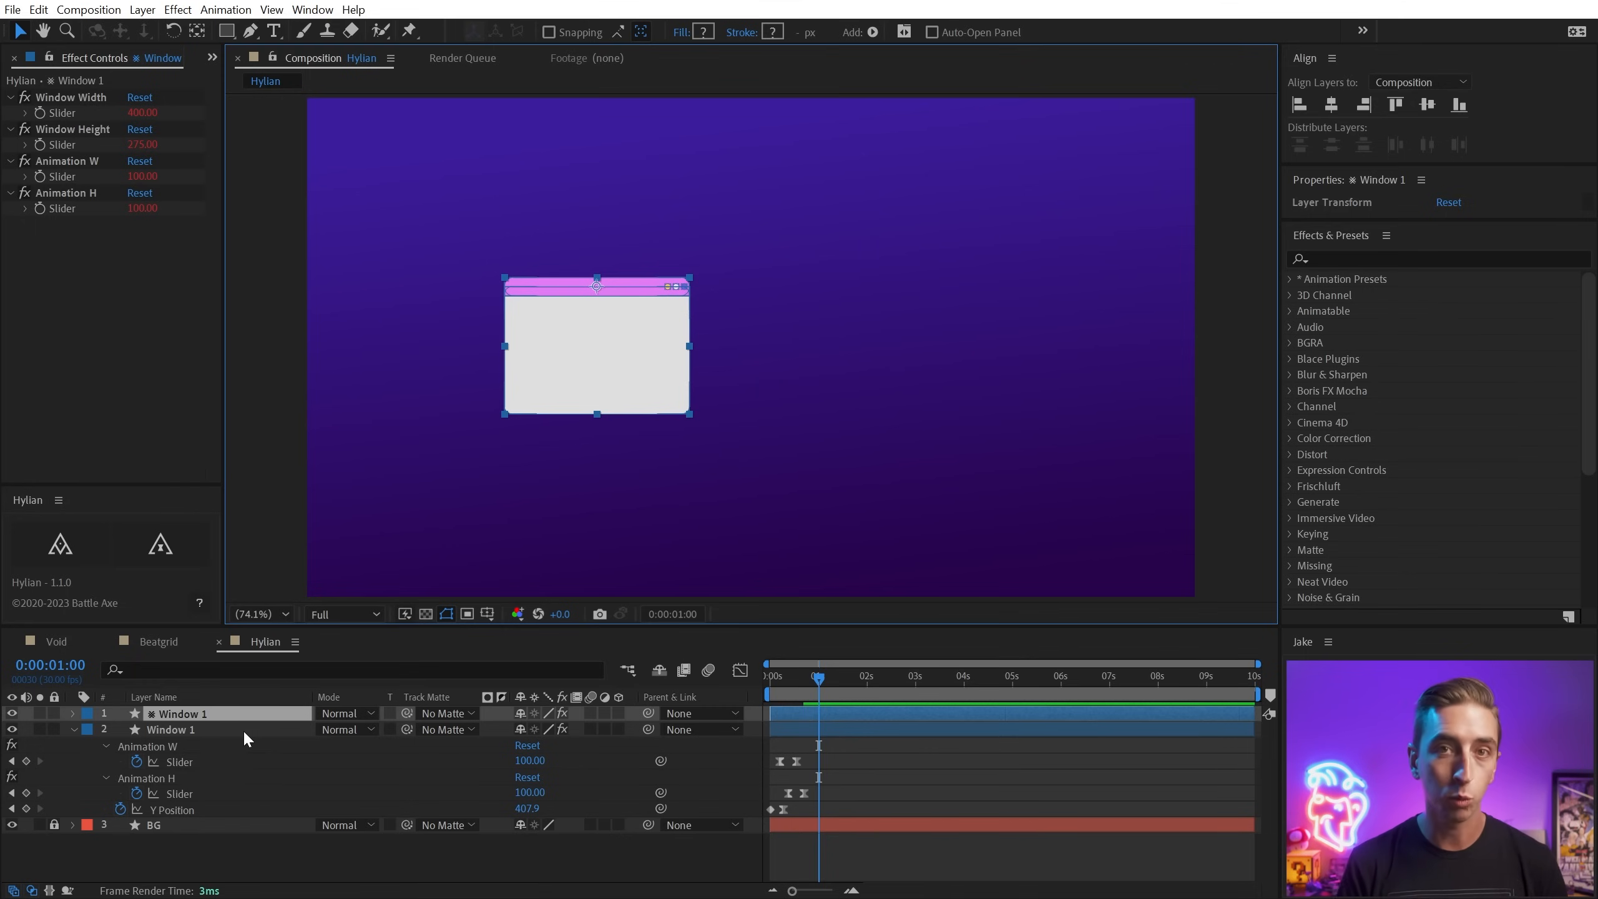
# Examine the expressions on the linked duplicate's properties, collapse both Window 1 layers, and deselect them.
pyautogui.press('e')
pyautogui.press('e')
pyautogui.scroll(-5, 271, 746)
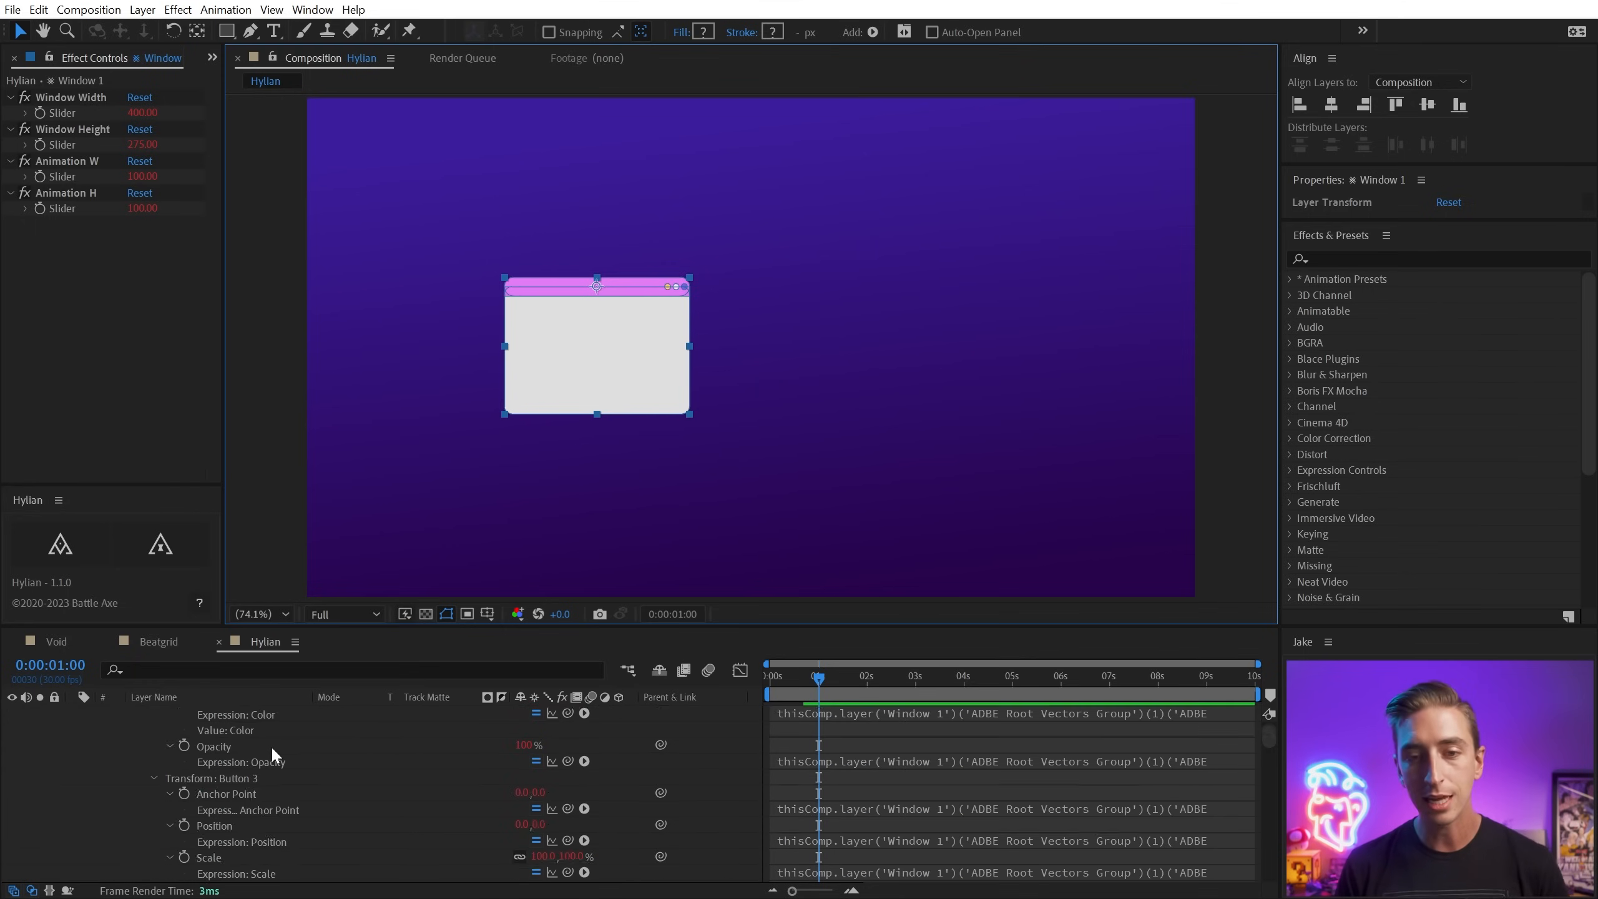
pyautogui.scroll(-7, 272, 745)
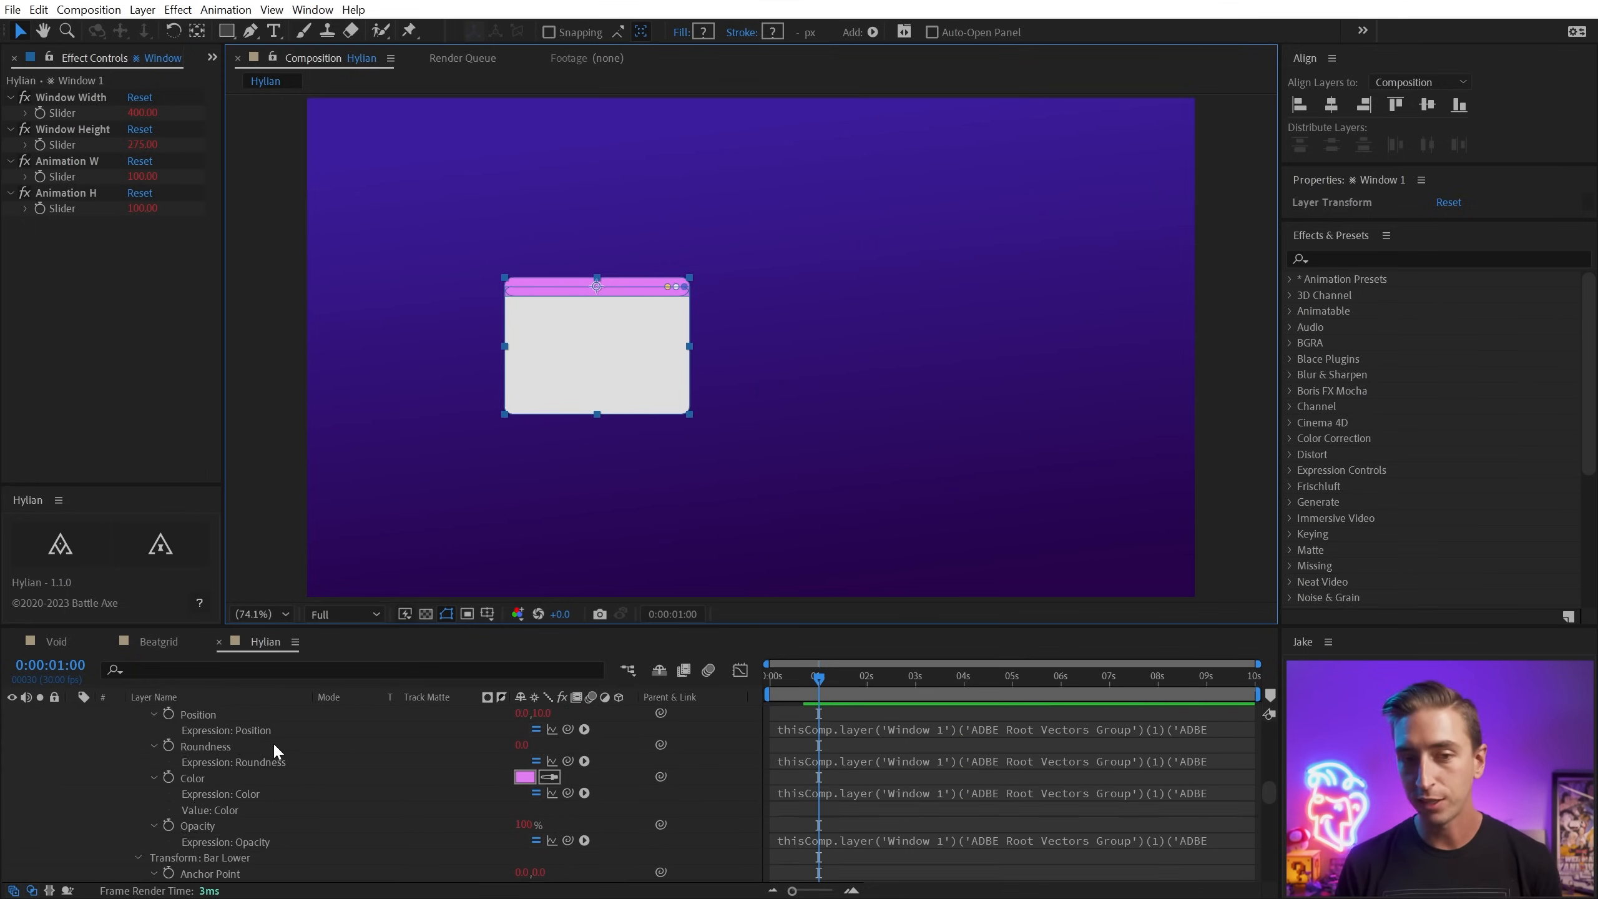
pyautogui.scroll(-8, 294, 787)
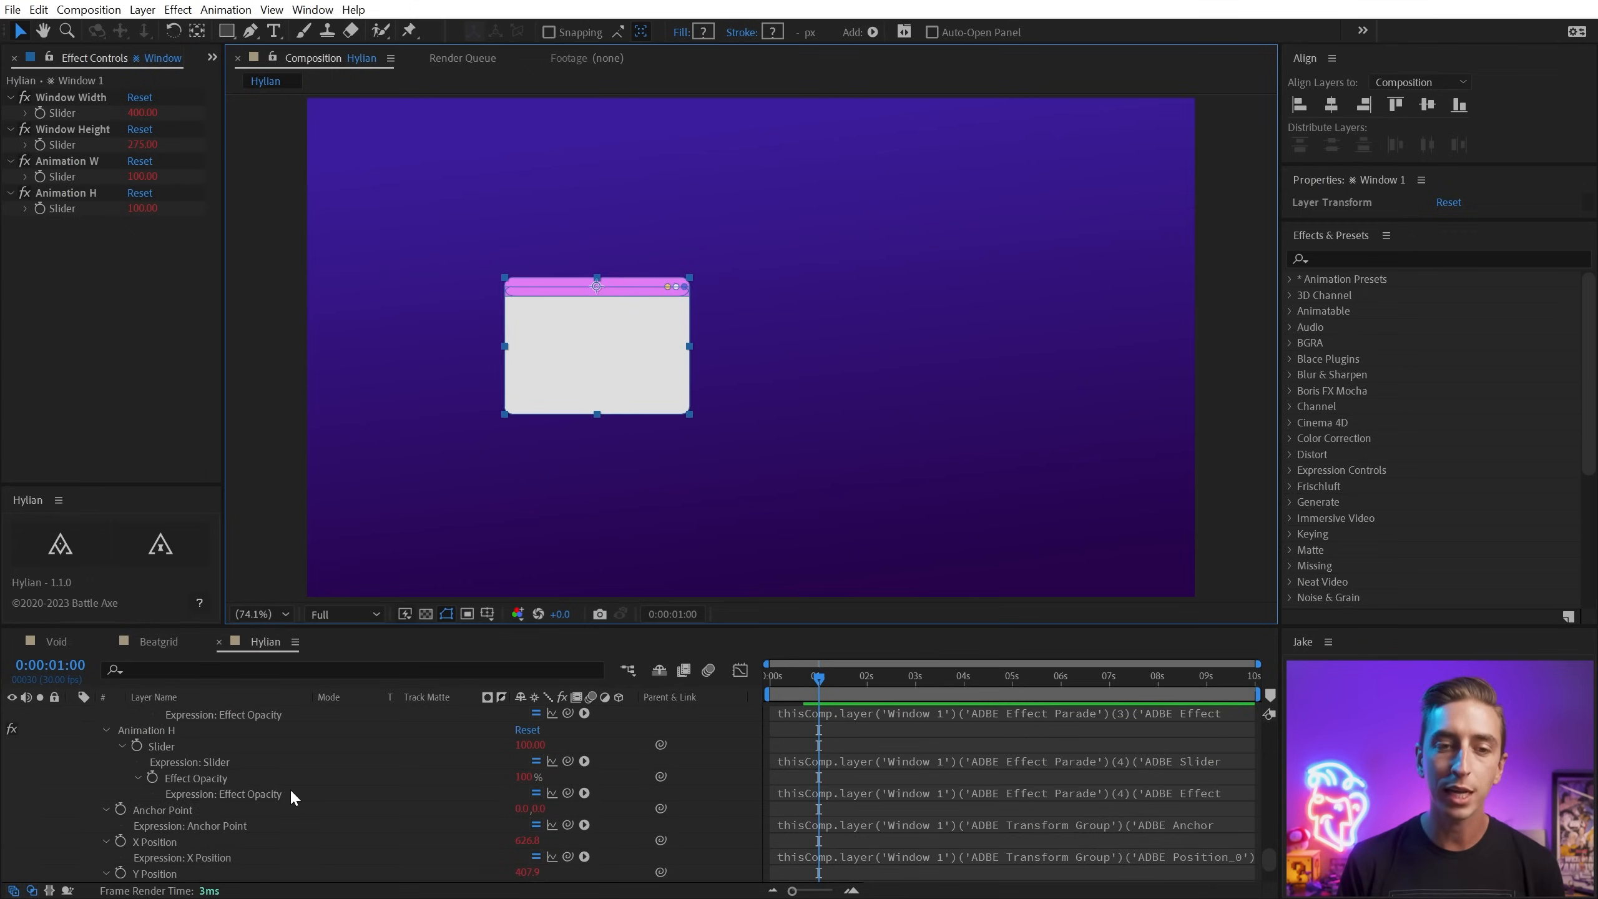
pyautogui.moveTo(1268, 867); pyautogui.dragTo(1266, 724)
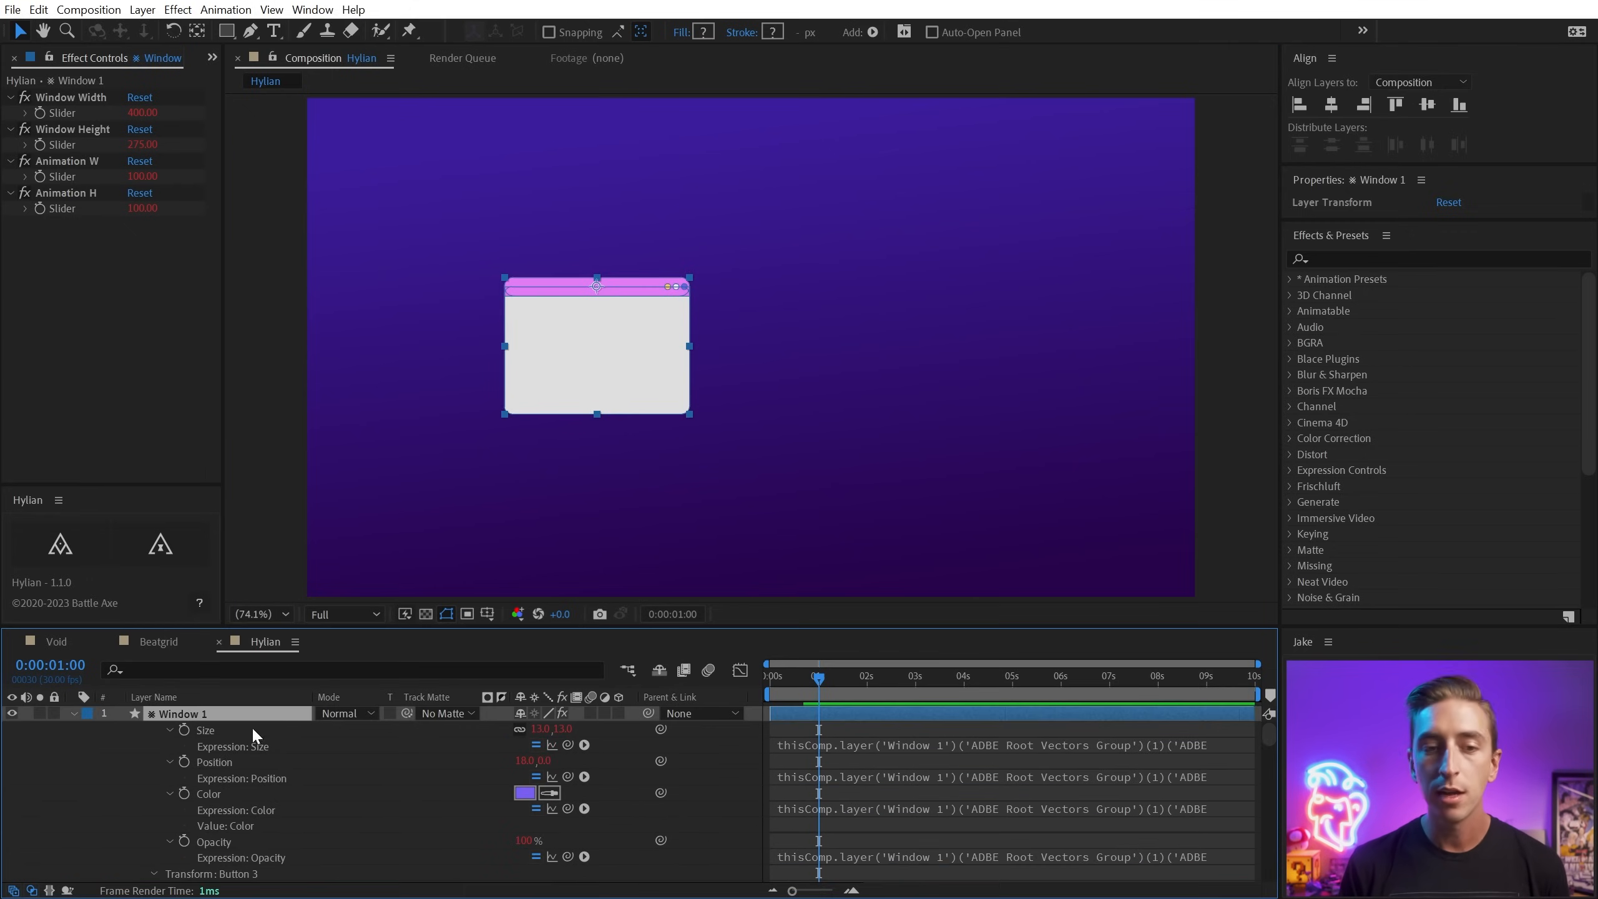
pyautogui.press('e')
pyautogui.press('e')
pyautogui.click(191, 730)
pyautogui.press('e')
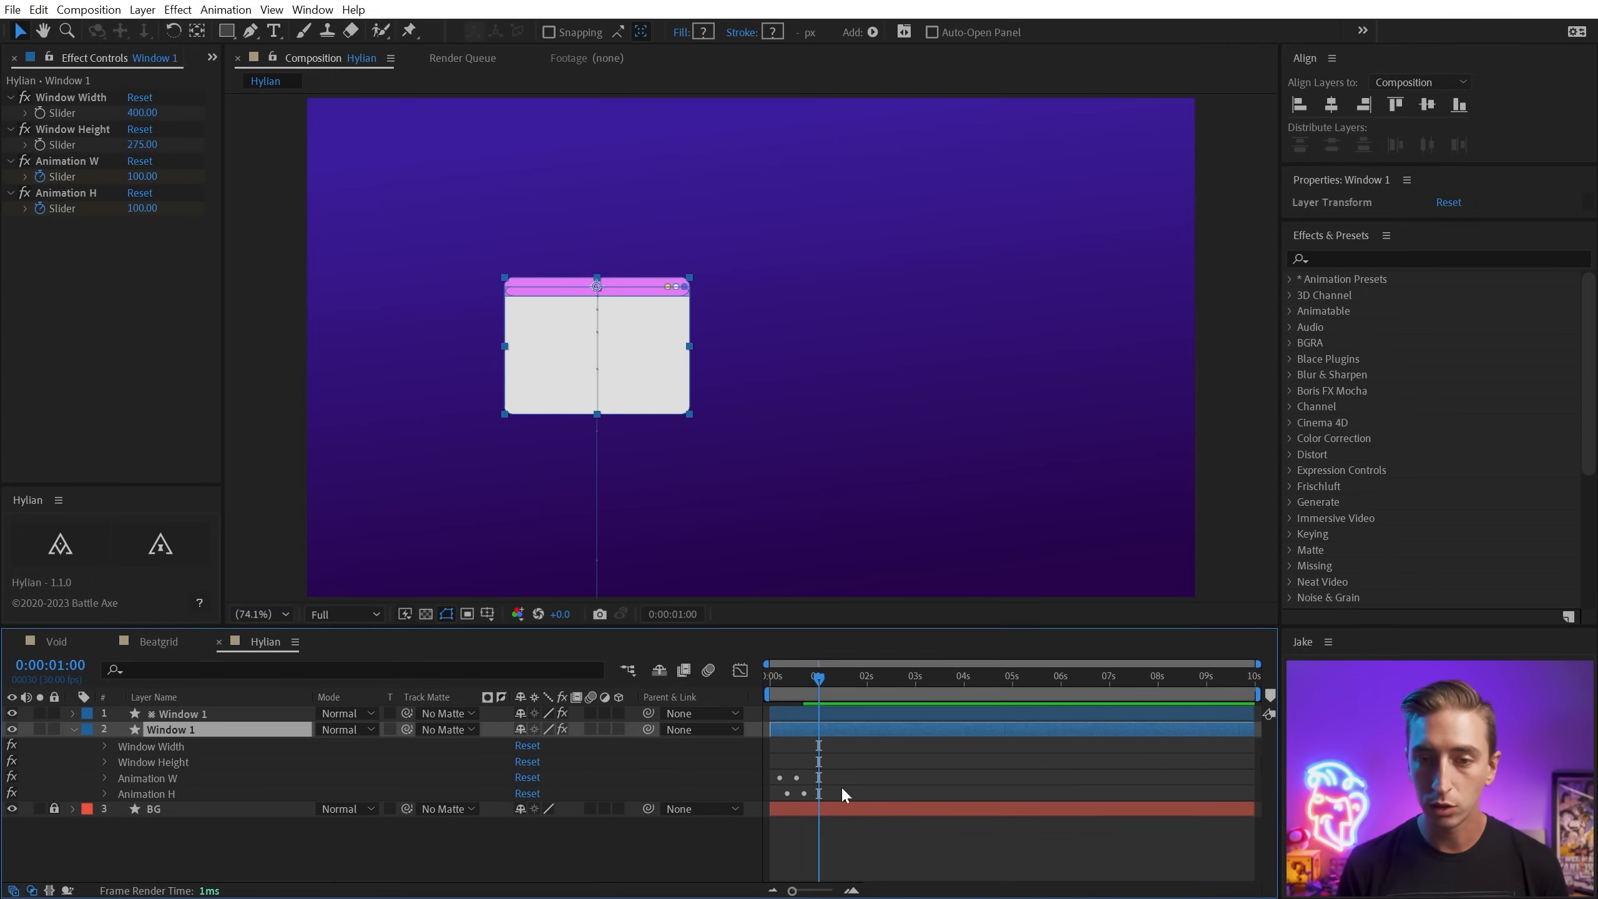
pyautogui.press('e')
pyautogui.click(897, 794)
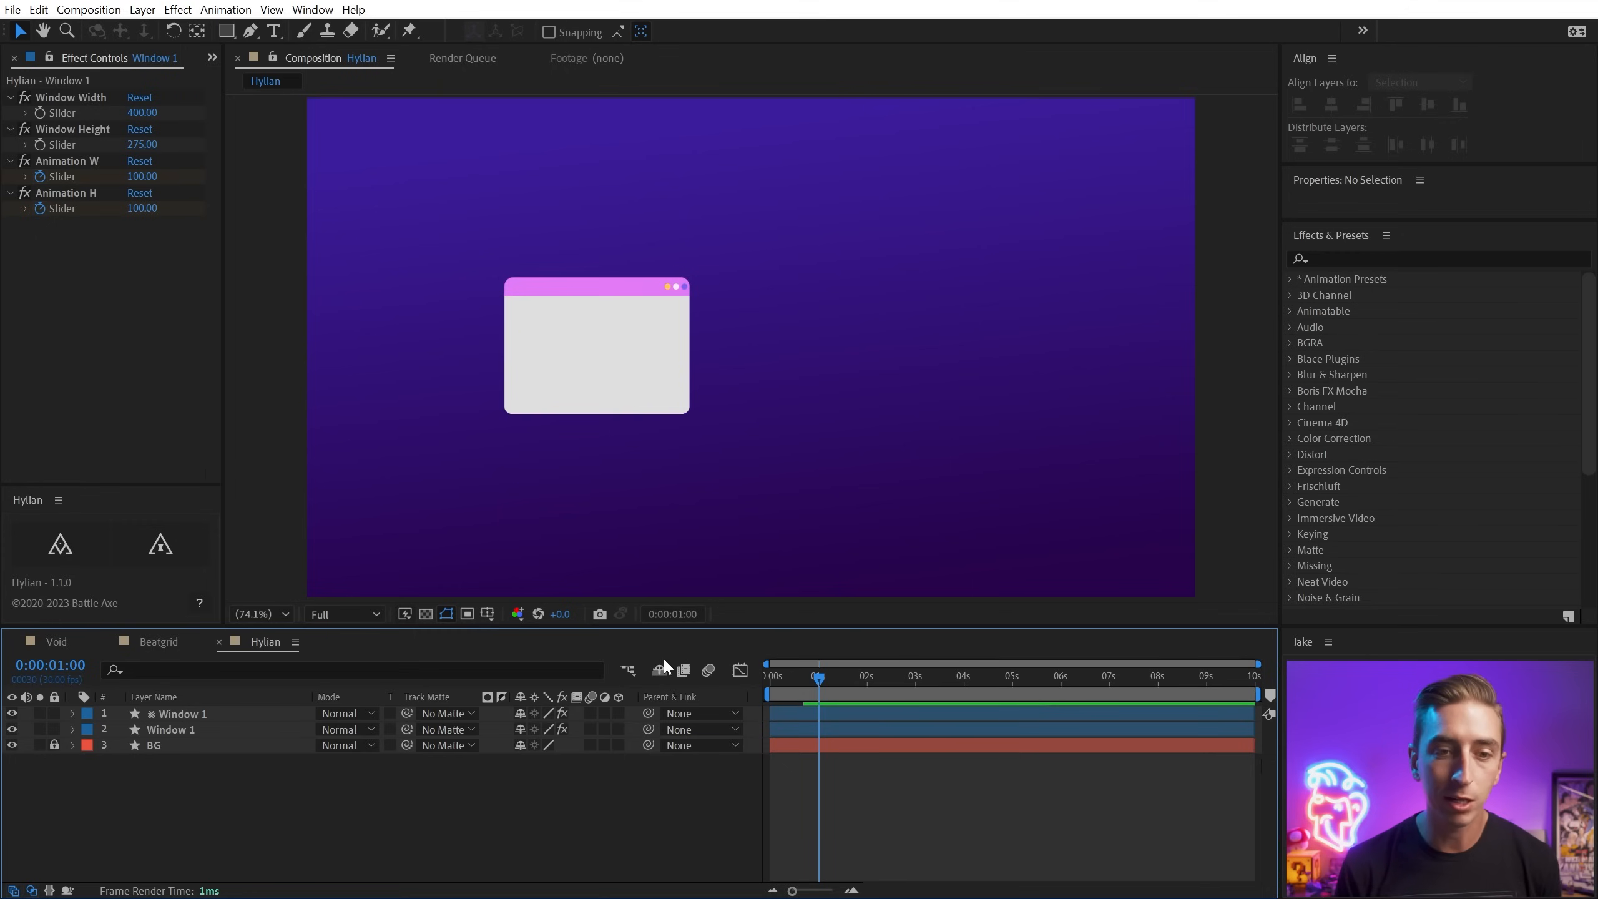
# Compare the original and duplicated Window 1 layers, and check the duplicate's linked X and Y Position properties.
pyautogui.click(175, 714)
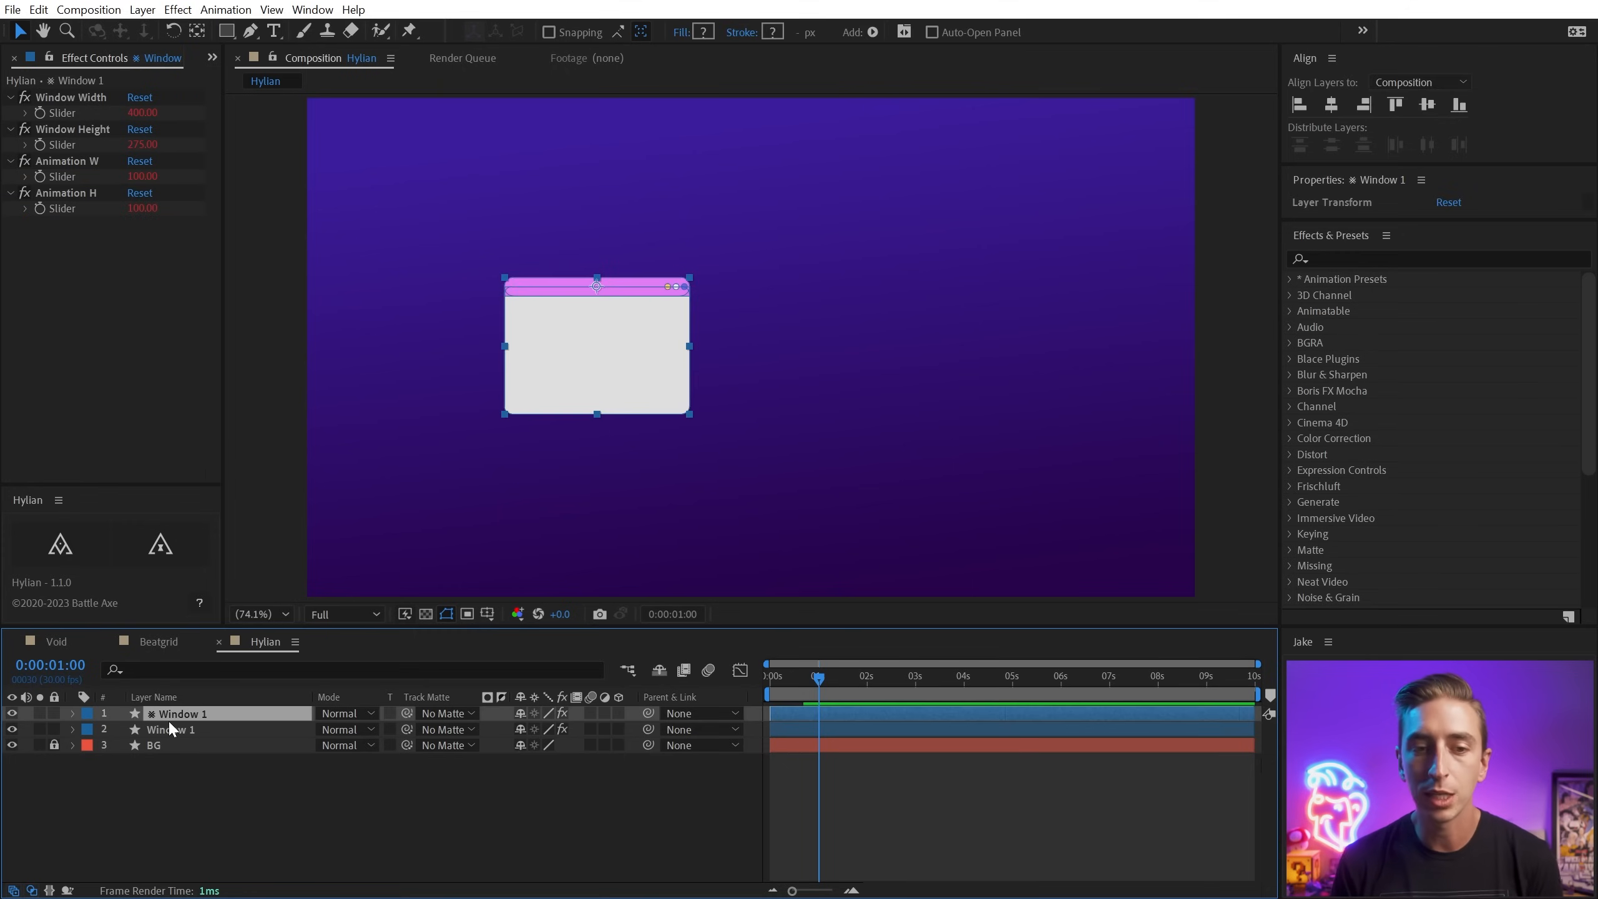
pyautogui.click(206, 727)
pyautogui.click(211, 716)
pyautogui.click(561, 328)
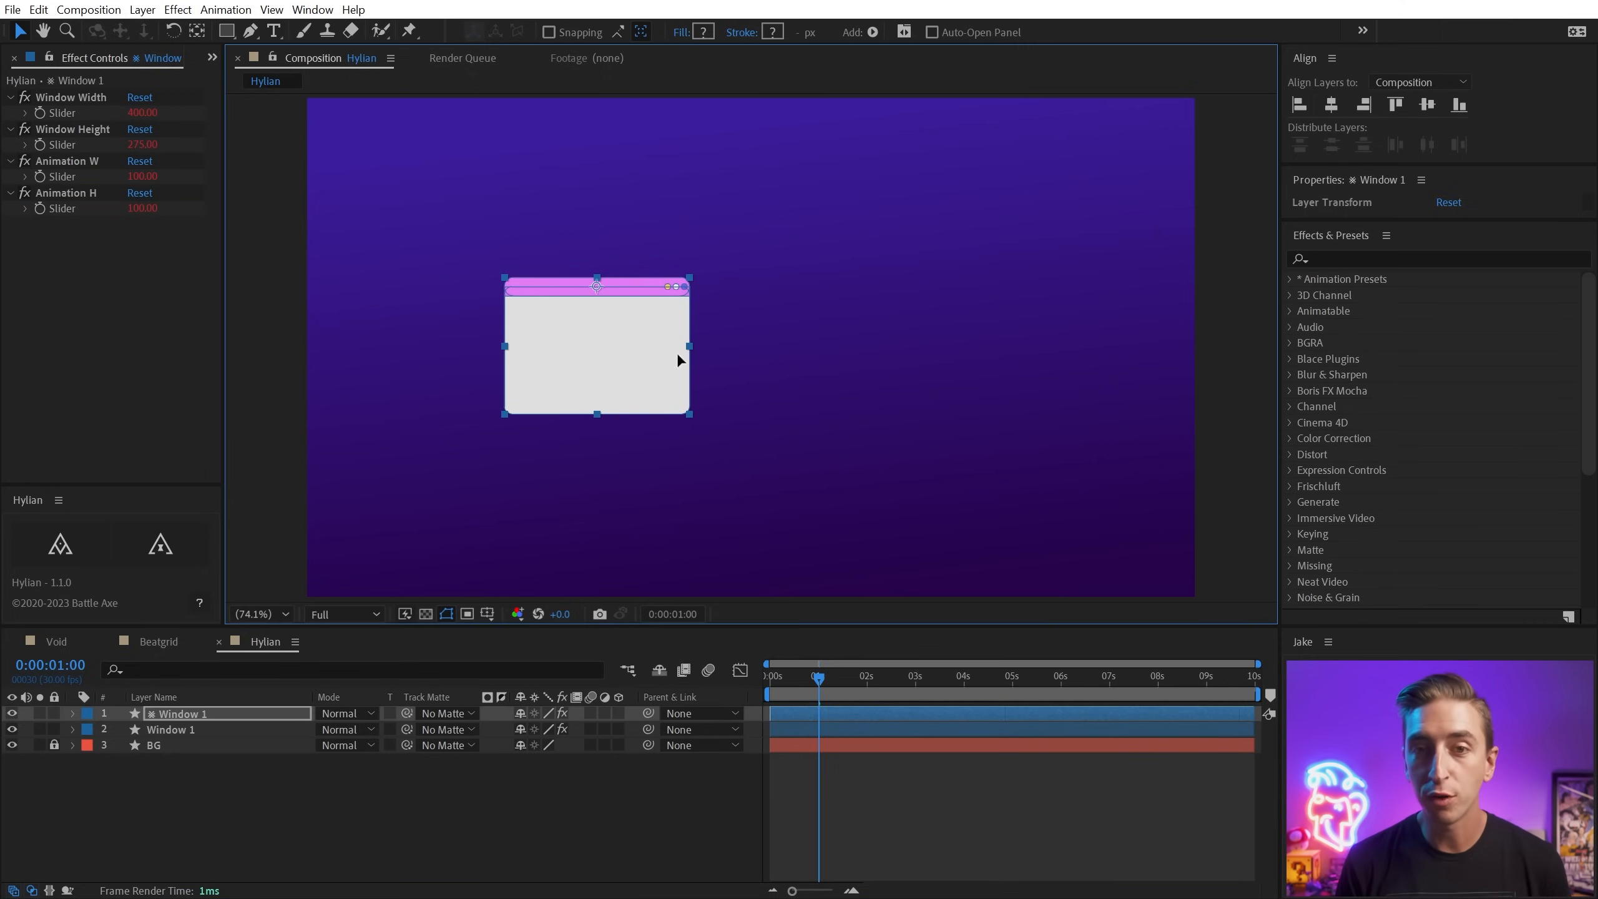
pyautogui.press('p')
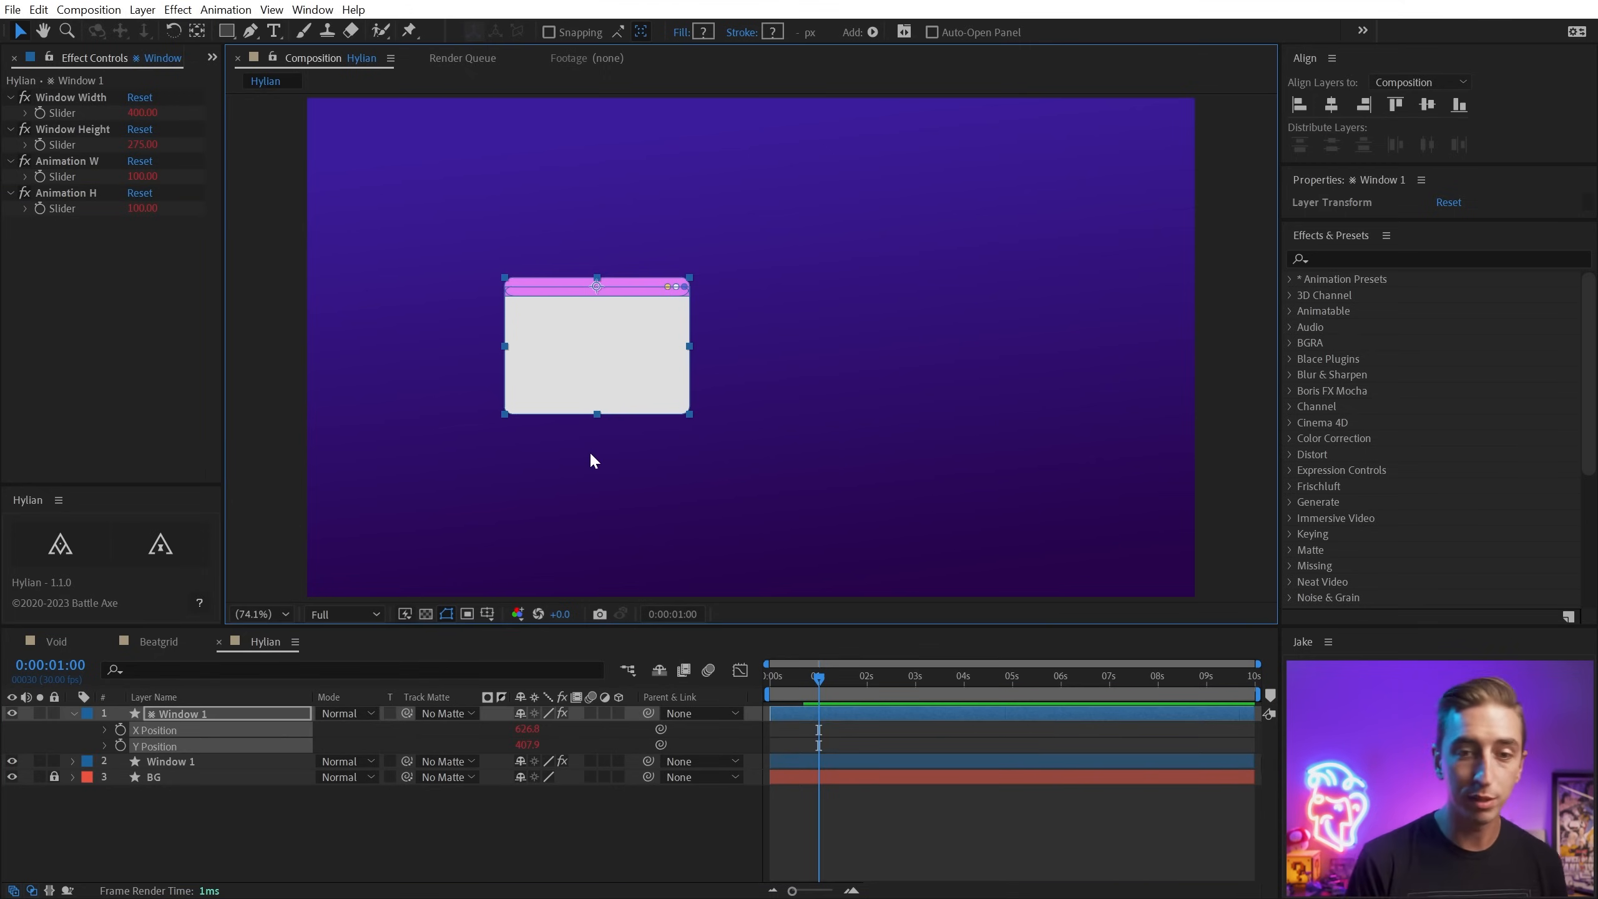
pyautogui.press('p')
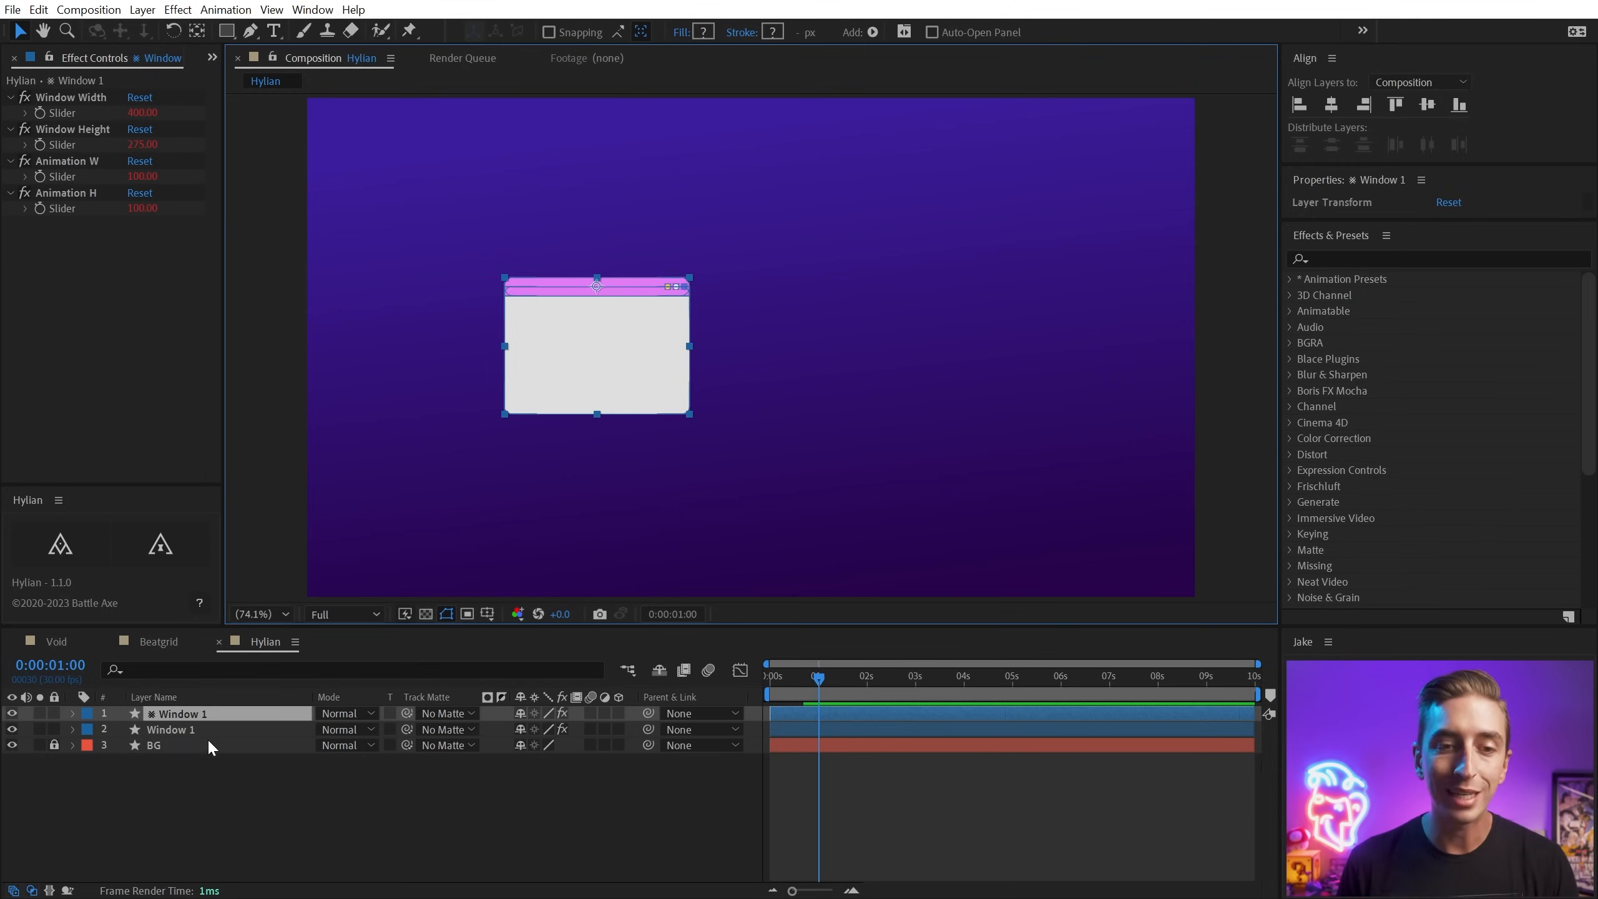
# Duplicate the original Window 1 with only its keyframed properties linked, and examine the expressions on the new duplicate.
pyautogui.click(186, 730)
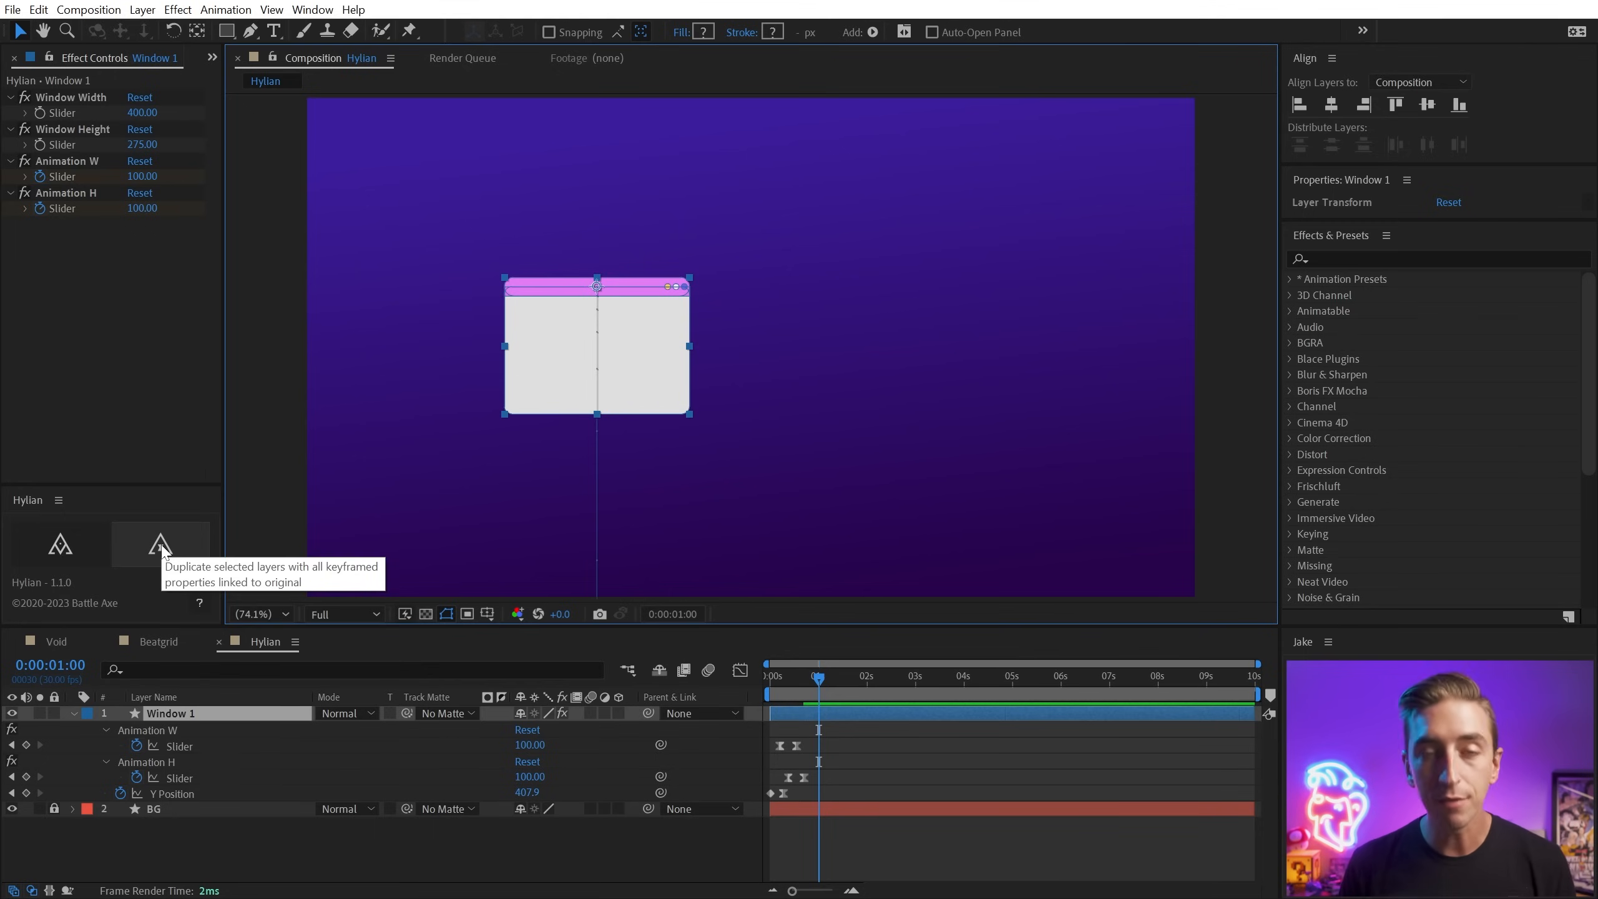
pyautogui.click(161, 546)
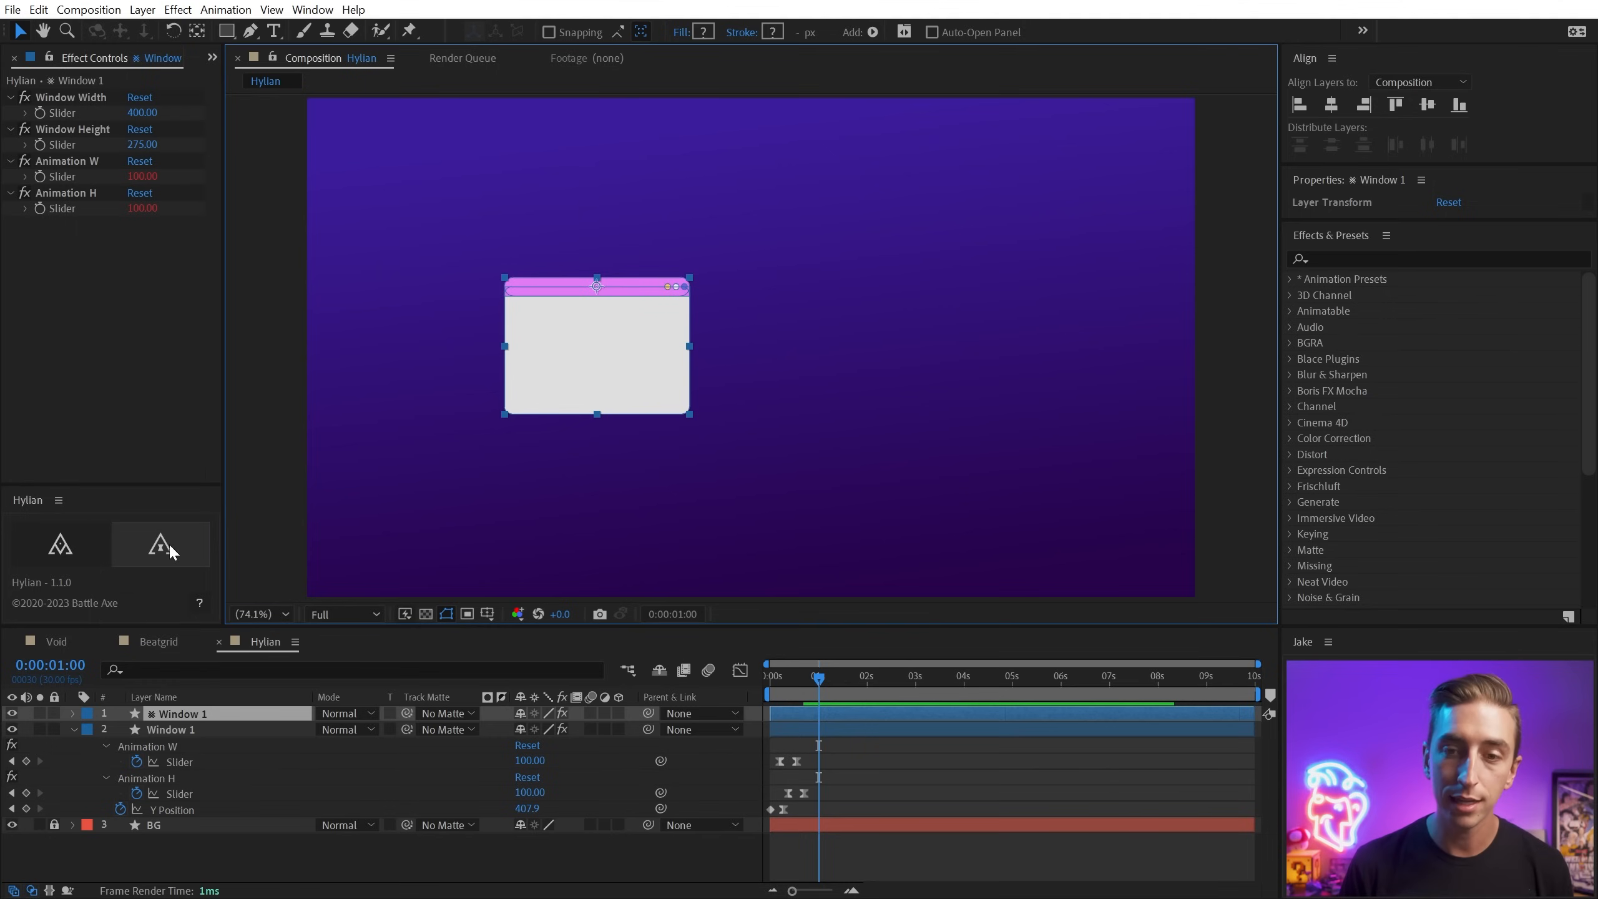
pyautogui.press('e')
pyautogui.press('e')
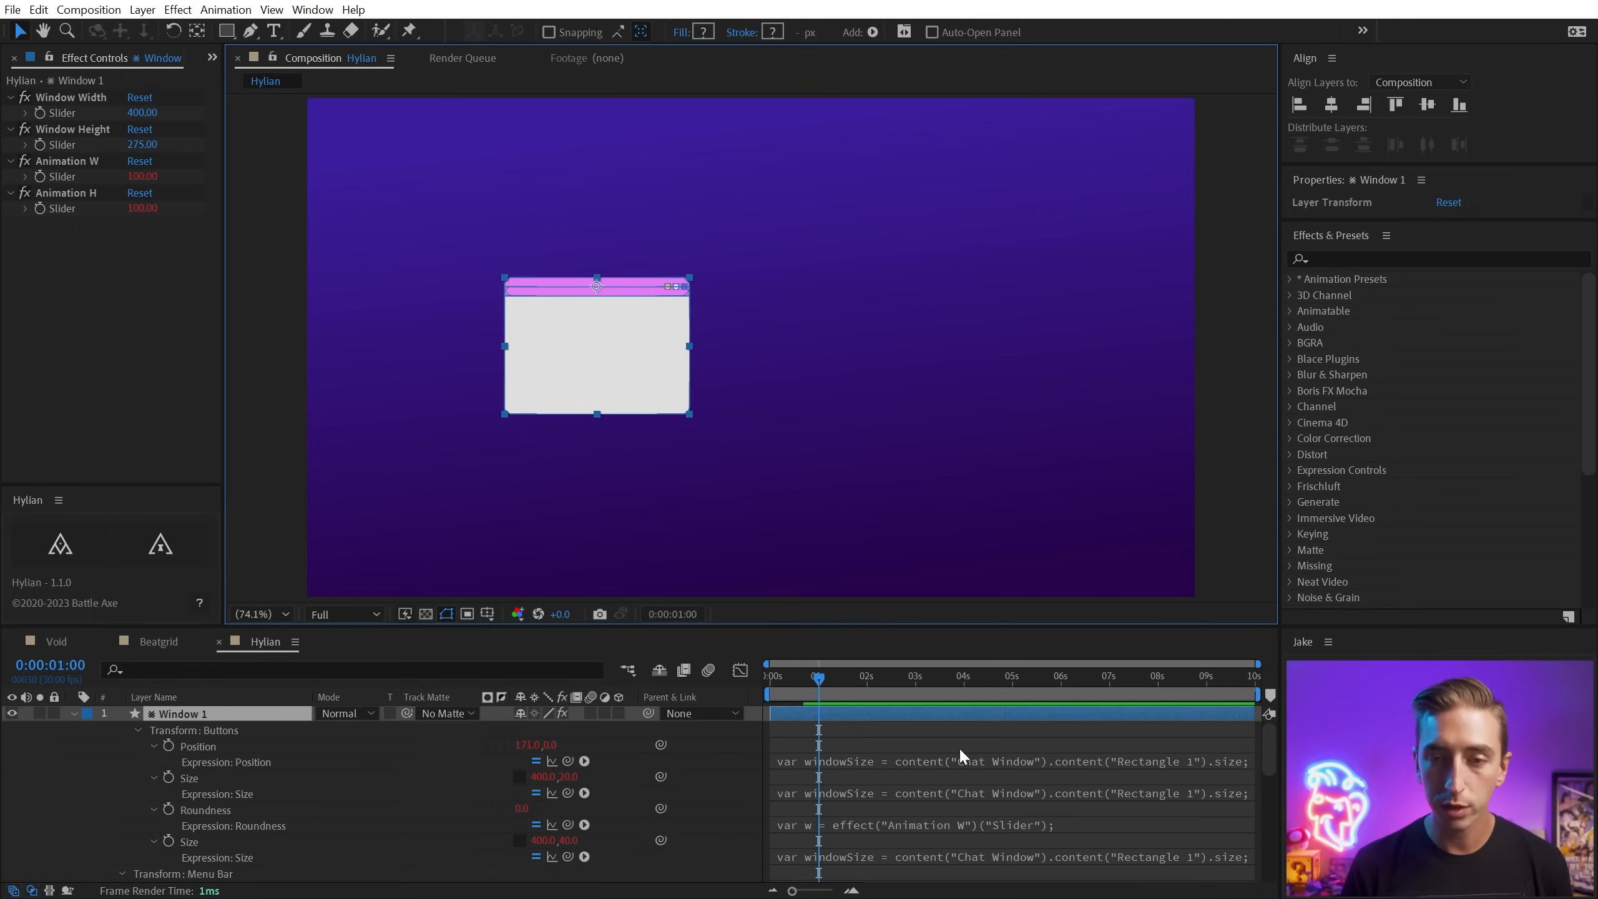
pyautogui.scroll(5, 960, 749)
pyautogui.press('e')
pyautogui.press('e')
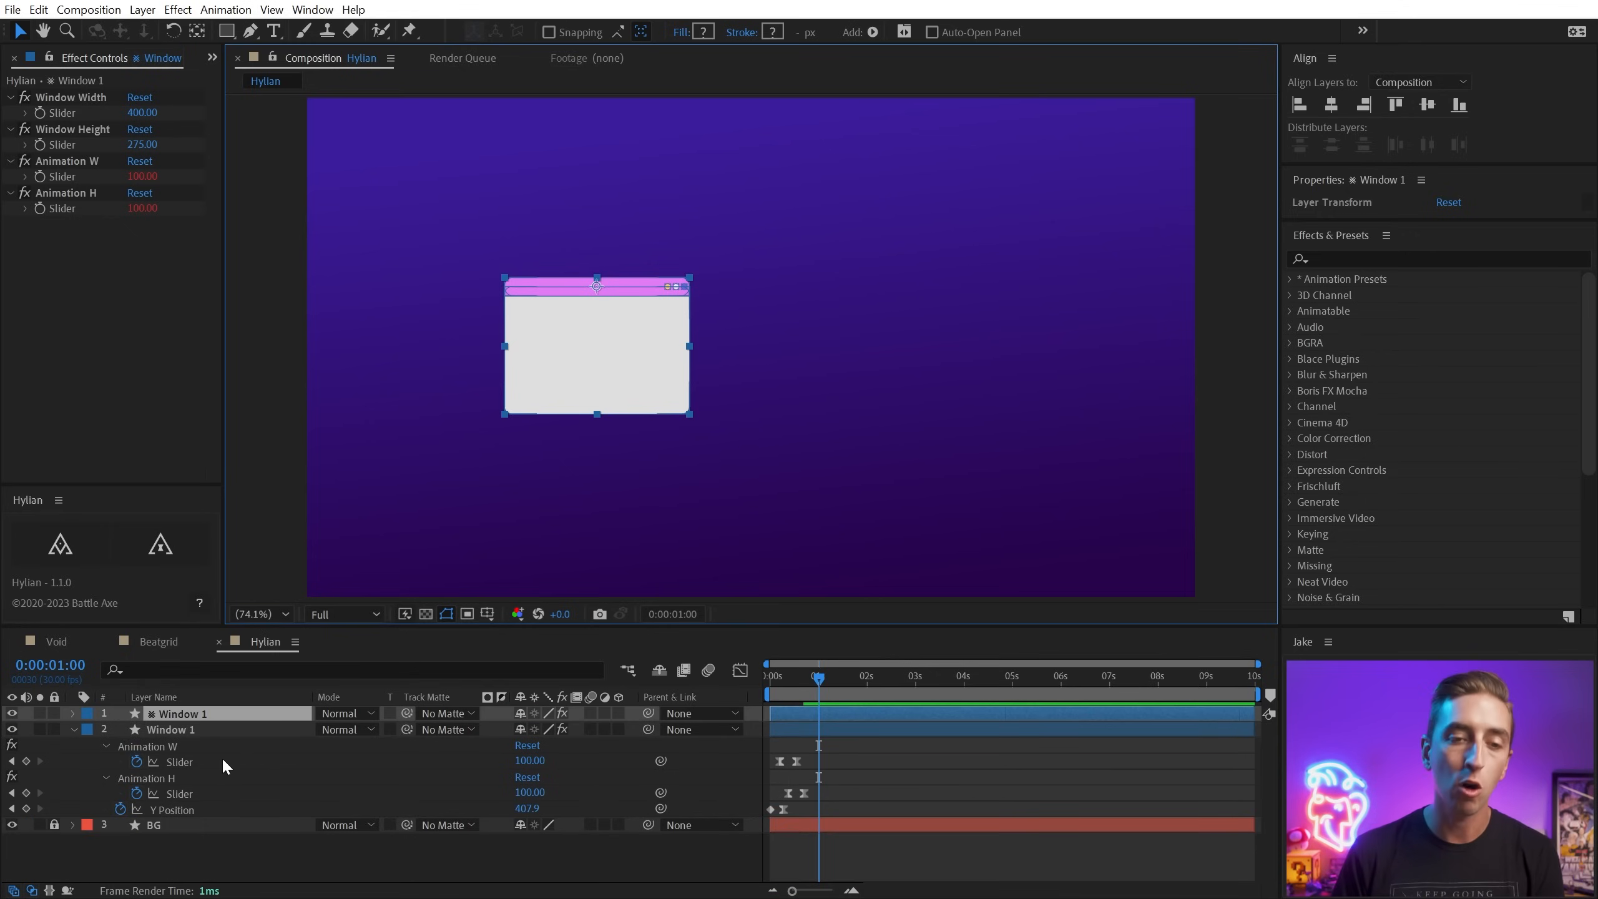
# Set the linked duplicate's X Position to 1402.8 and play back both windows from the start to 0:00:01:25.
pyautogui.click(204, 715)
pyautogui.press('p')
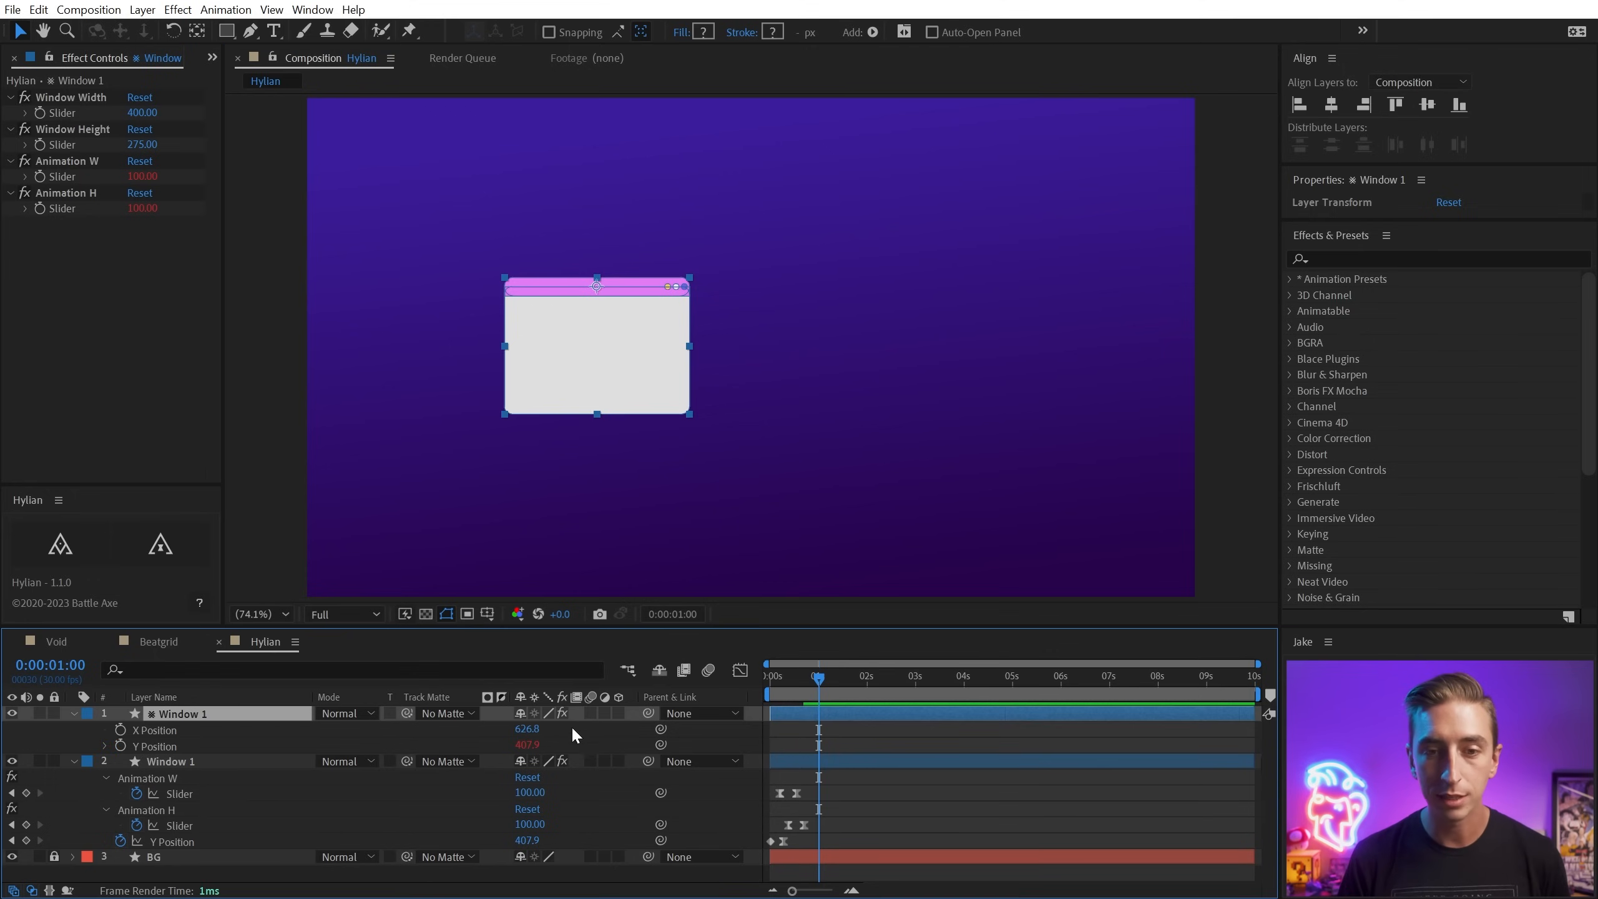
pyautogui.moveTo(528, 729); pyautogui.dragTo(1080, 740)
pyautogui.moveTo(794, 683); pyautogui.dragTo(747, 677)
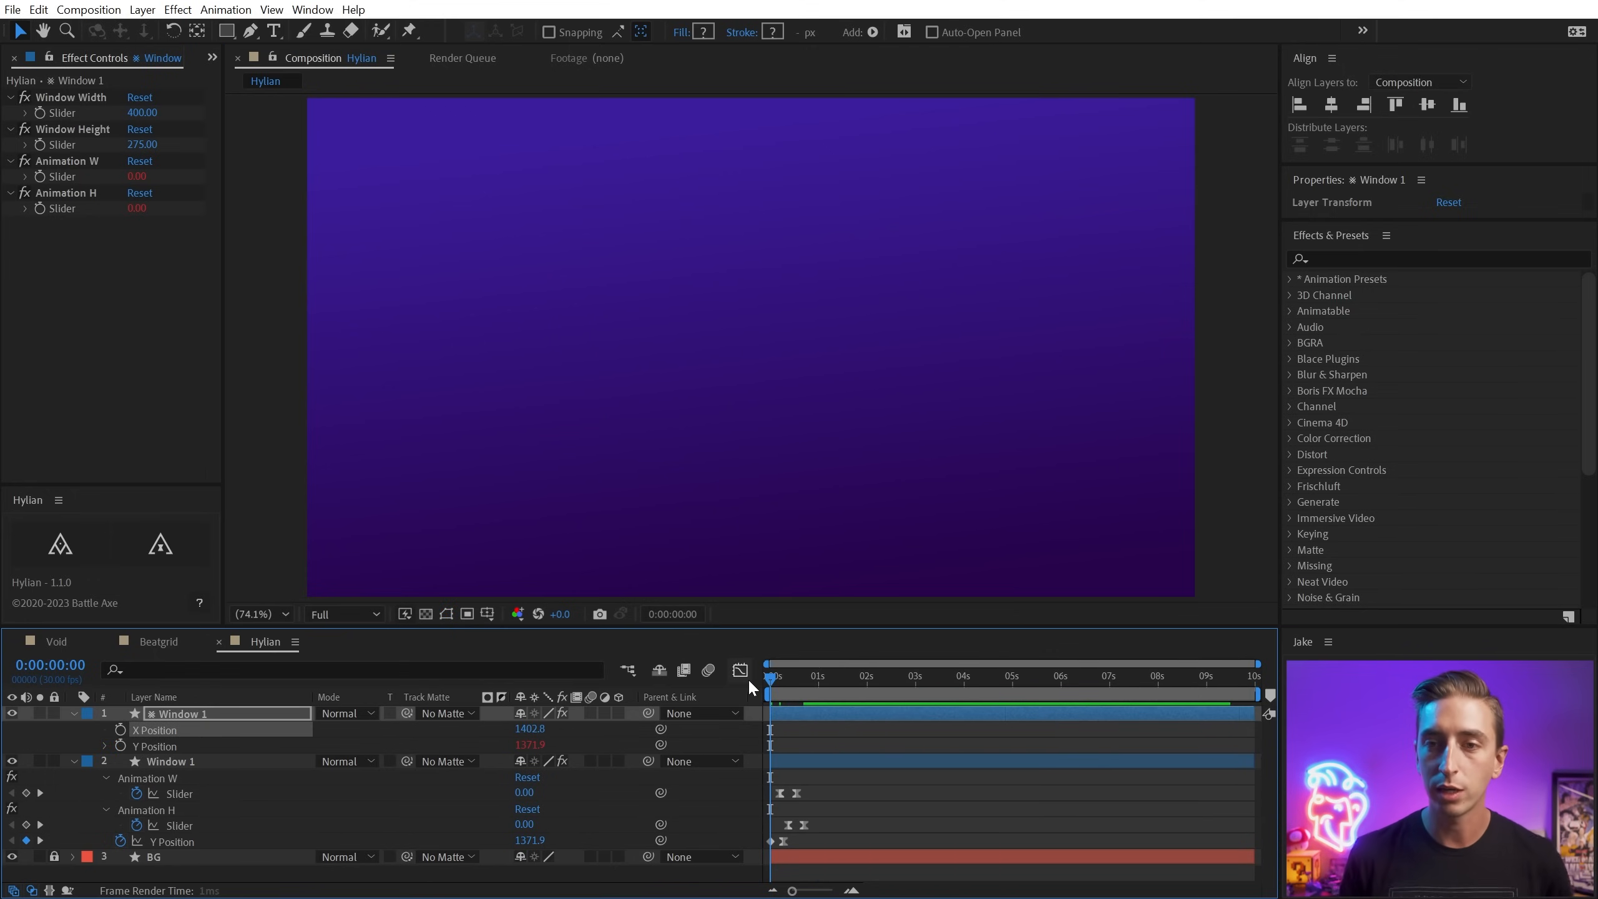
pyautogui.press('space')
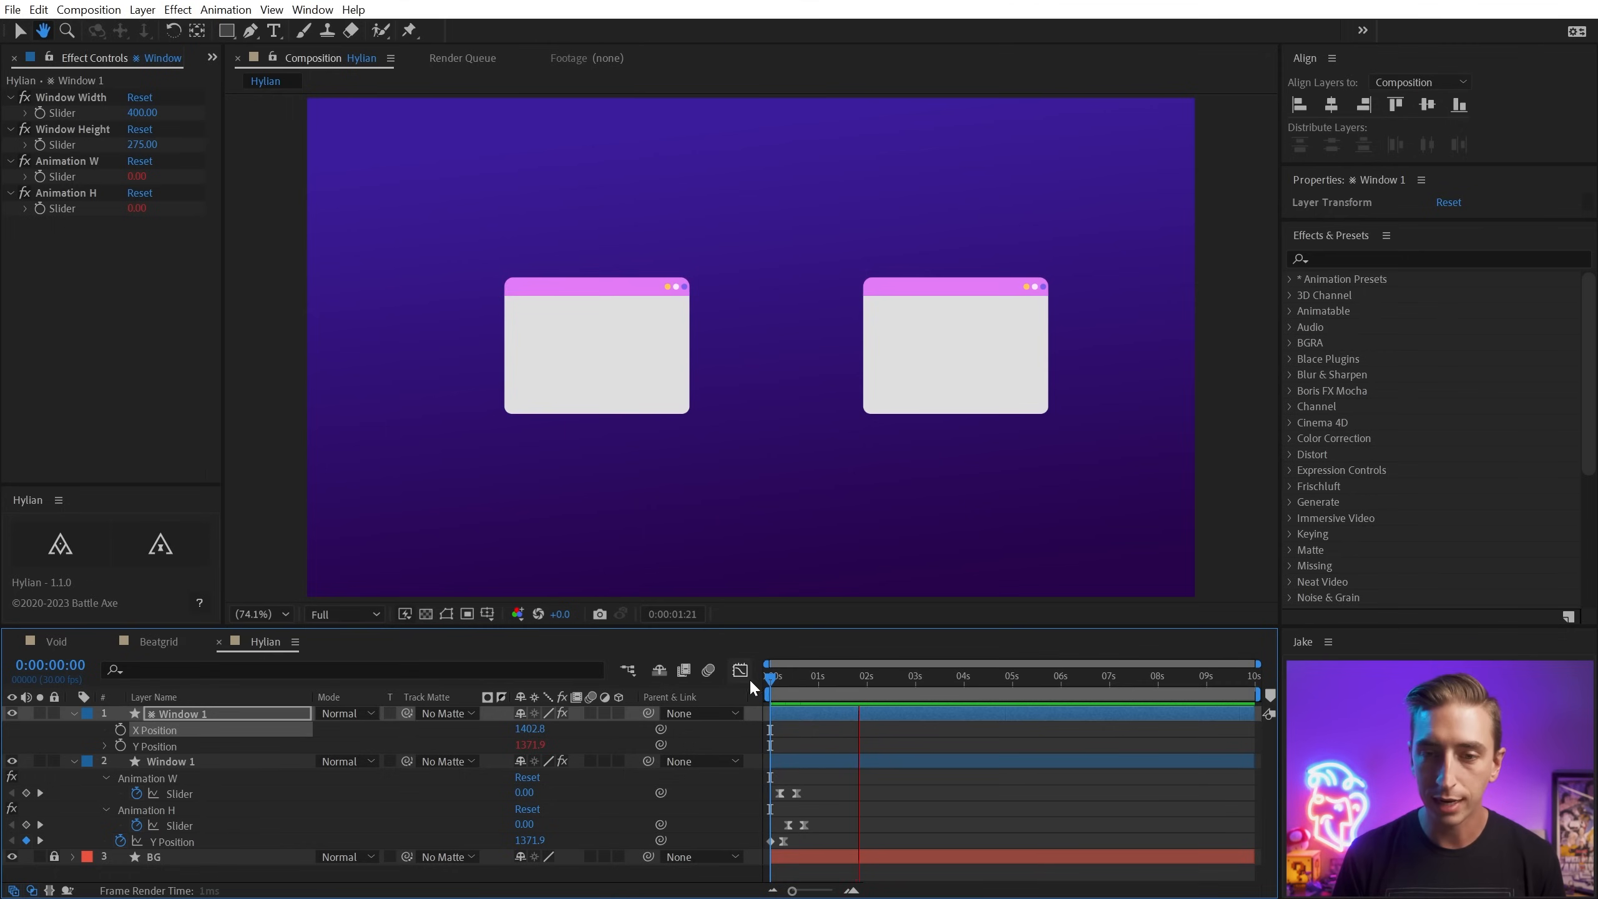
pyautogui.press('space')
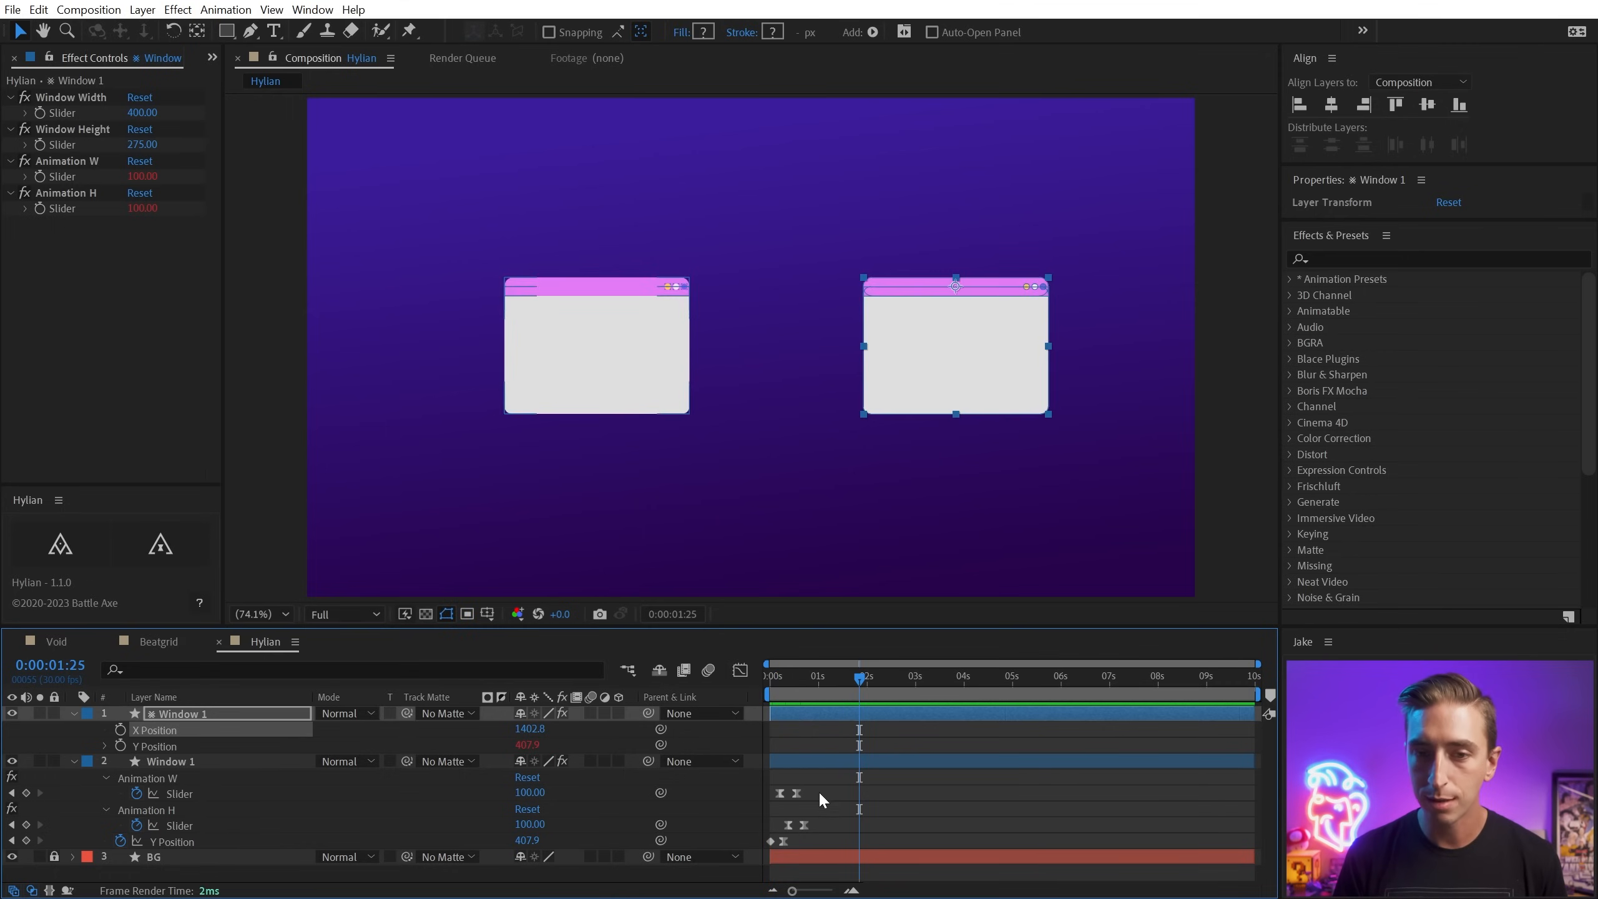
# Add a Y Position keyframe to the original Window 1 at 0:00:01:25, change Y Position to 401.9, and delete that keyframe.
pyautogui.click(192, 787)
pyautogui.click(185, 810)
pyautogui.keyDown('shift'); pyautogui.click(190, 826); pyautogui.keyUp('shift')
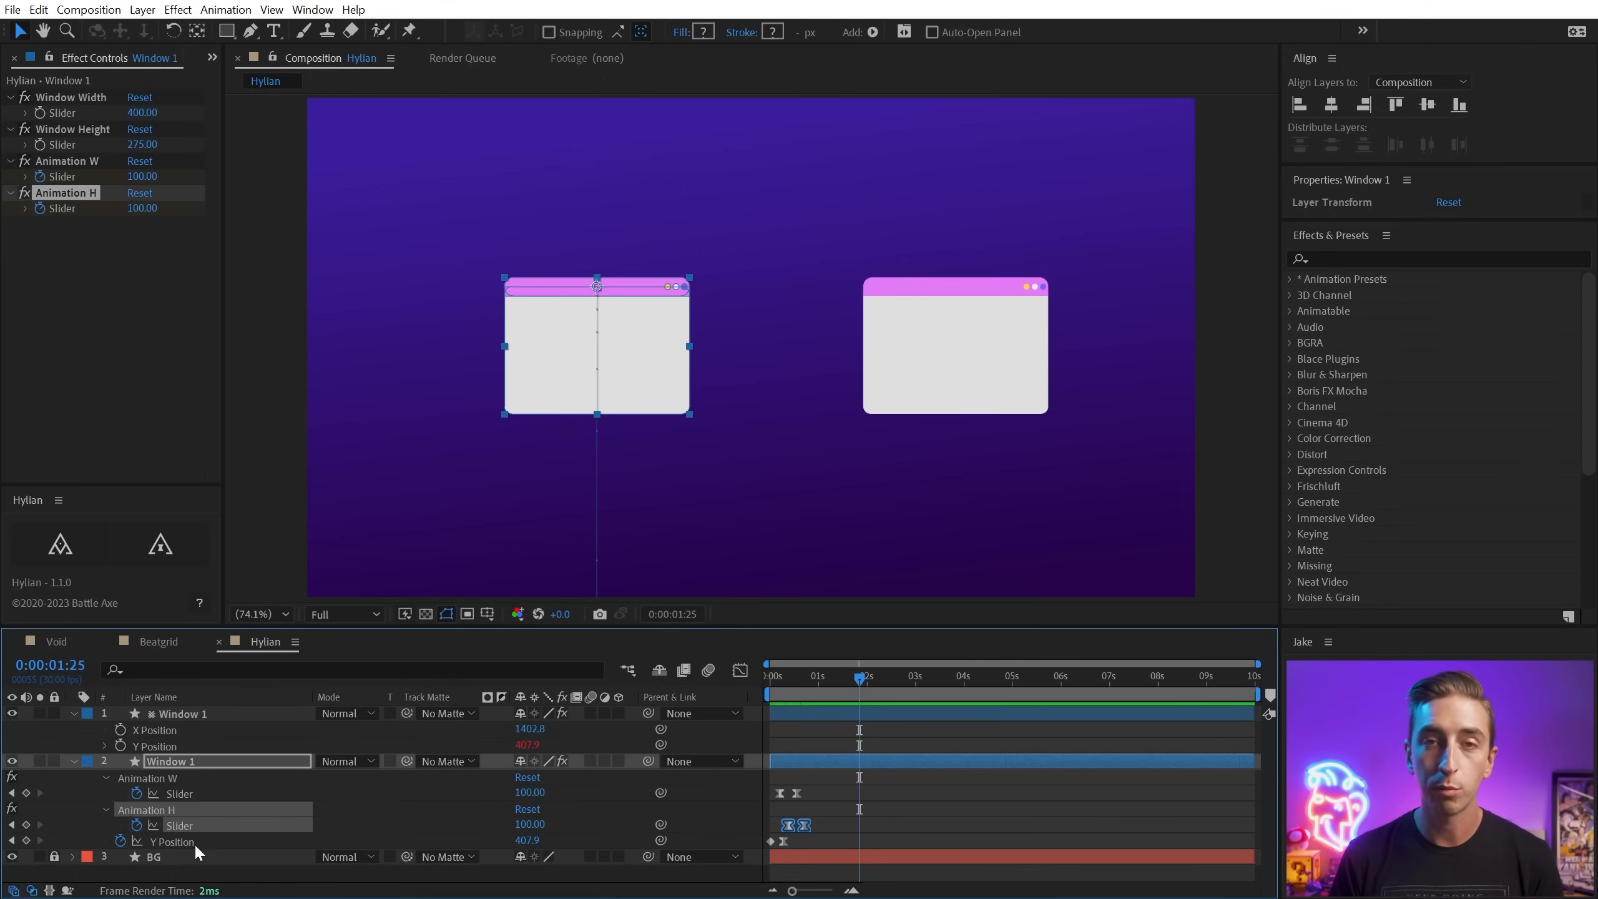
pyautogui.click(195, 844)
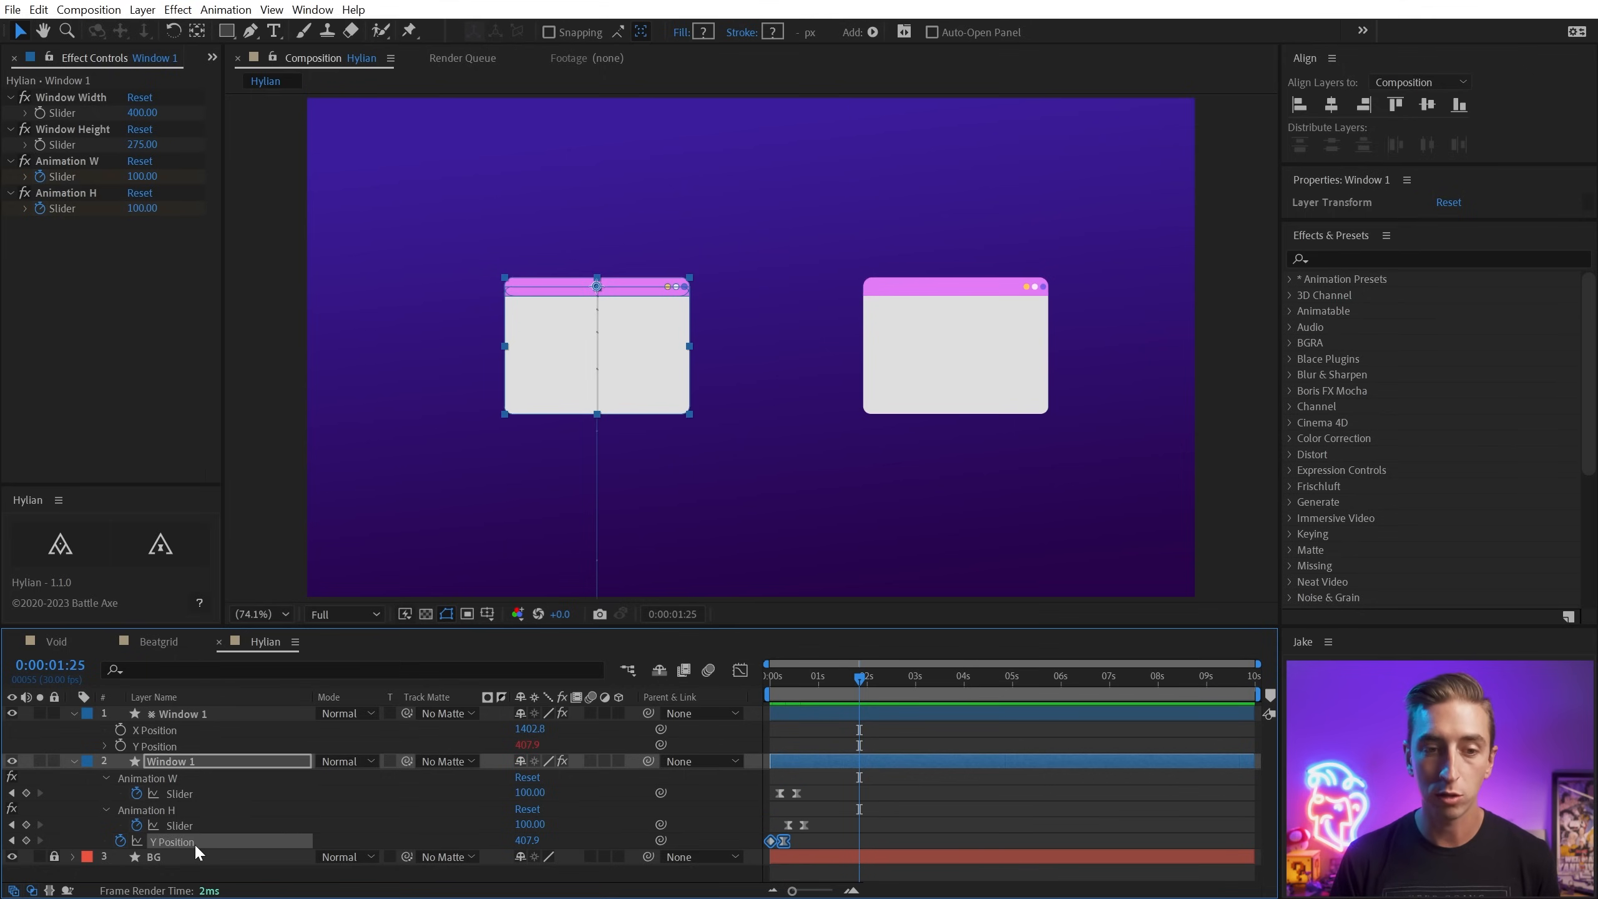
pyautogui.click(26, 840)
pyautogui.moveTo(527, 841); pyautogui.dragTo(480, 796)
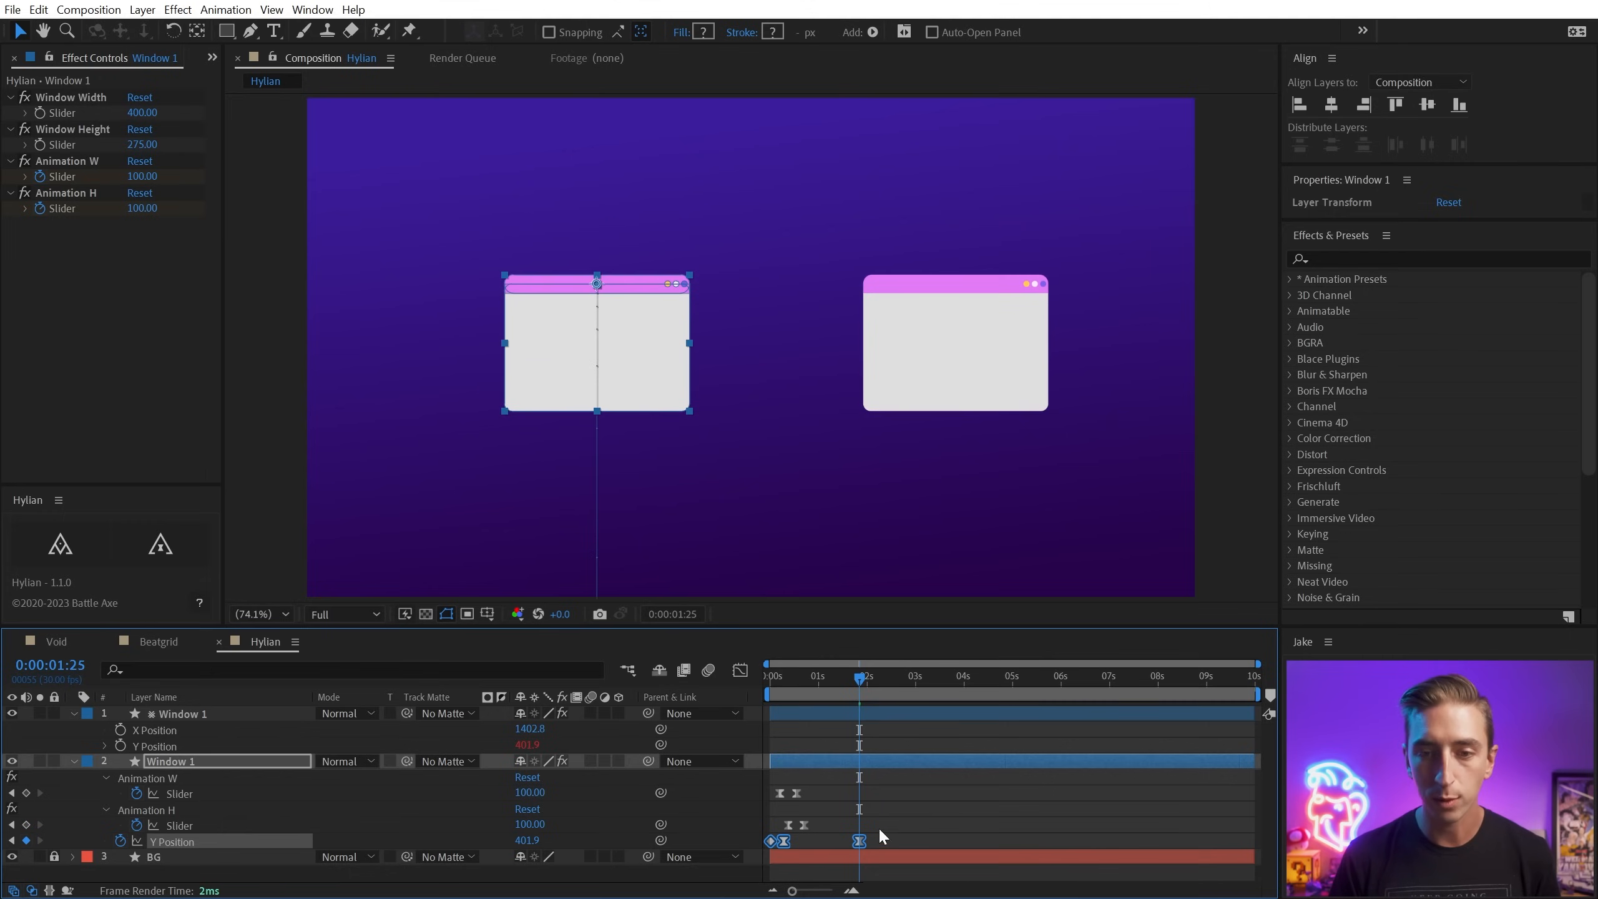
pyautogui.moveTo(879, 827); pyautogui.dragTo(821, 856)
pyautogui.press('Delete')
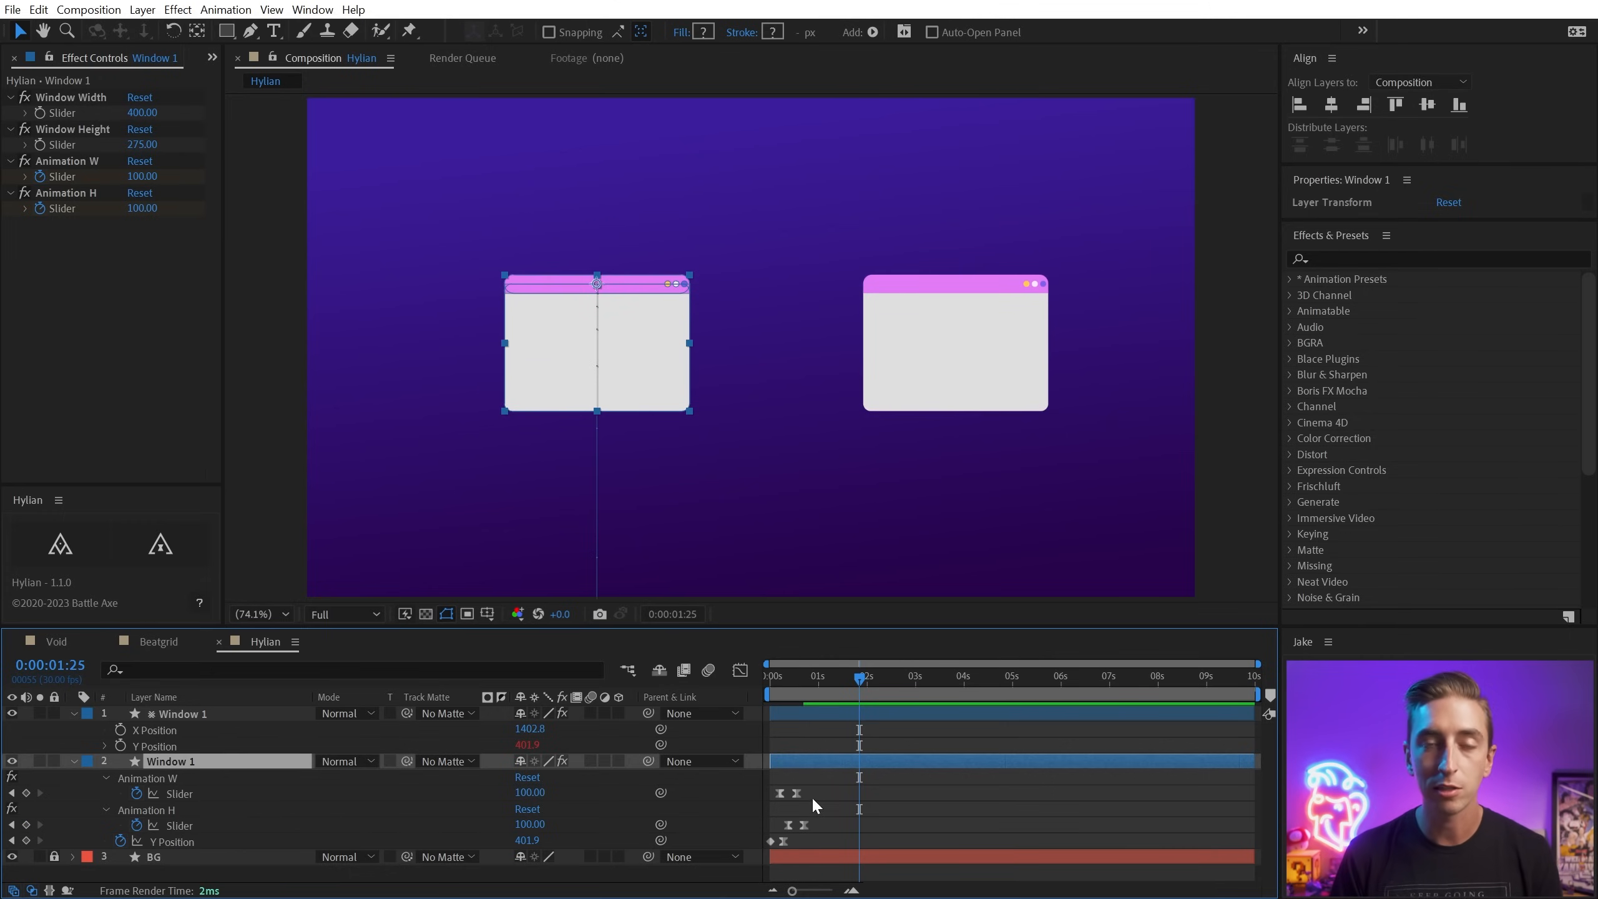
# Try an Animation H value of 71 on the original Window 1, undo it, and delete the linked duplicate.
pyautogui.moveTo(528, 824); pyautogui.dragTo(475, 797)
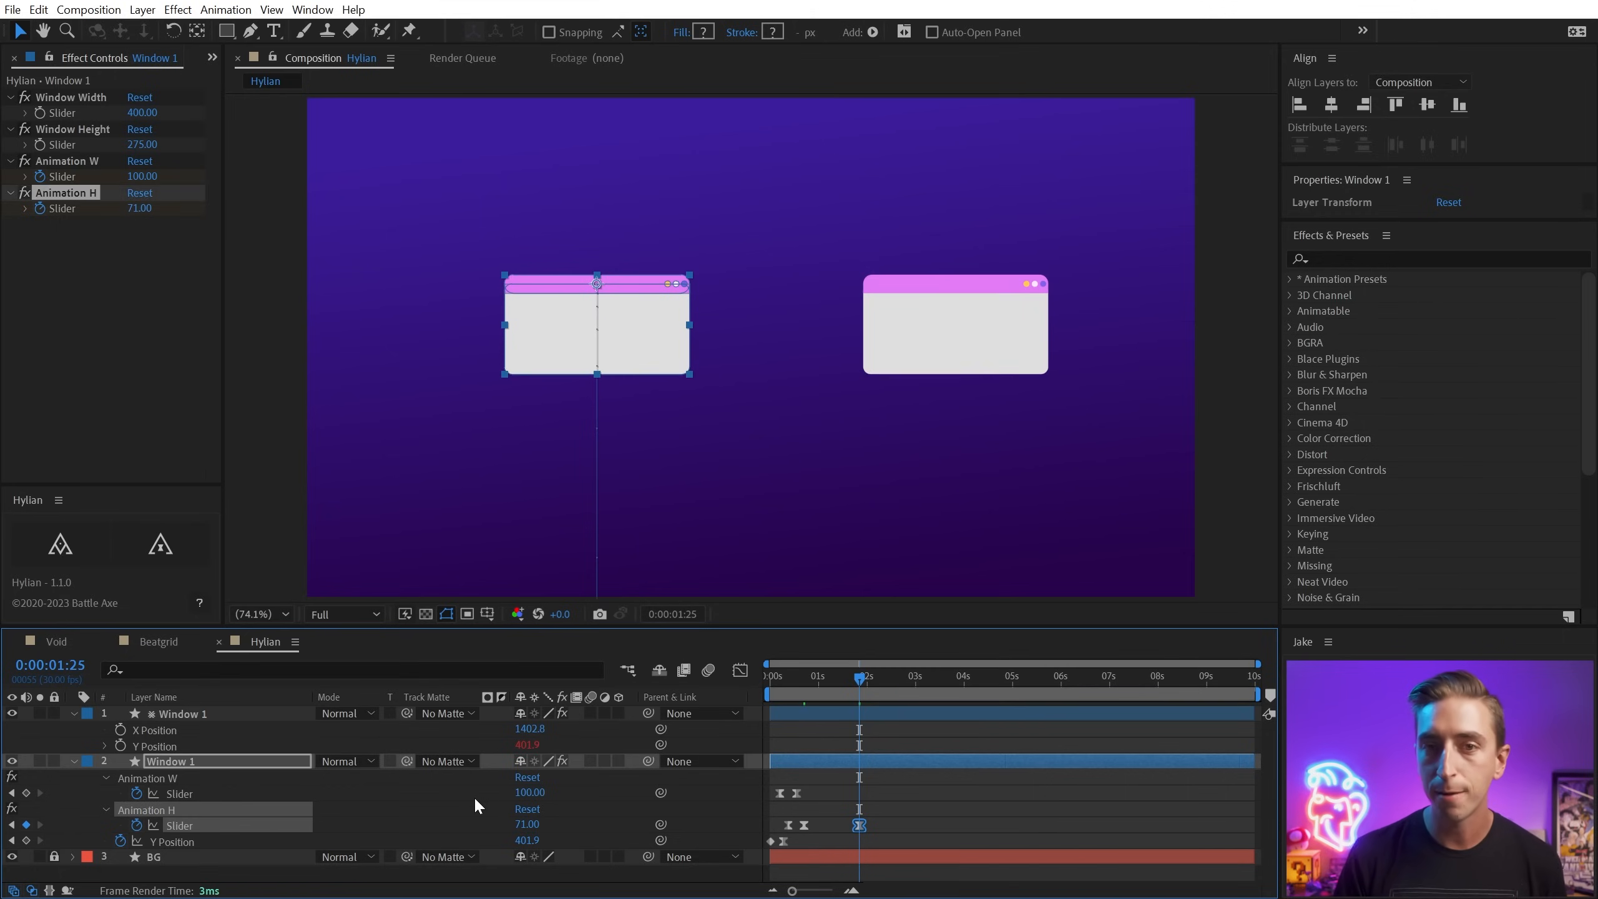
pyautogui.hotkey('ctrl', 'z')
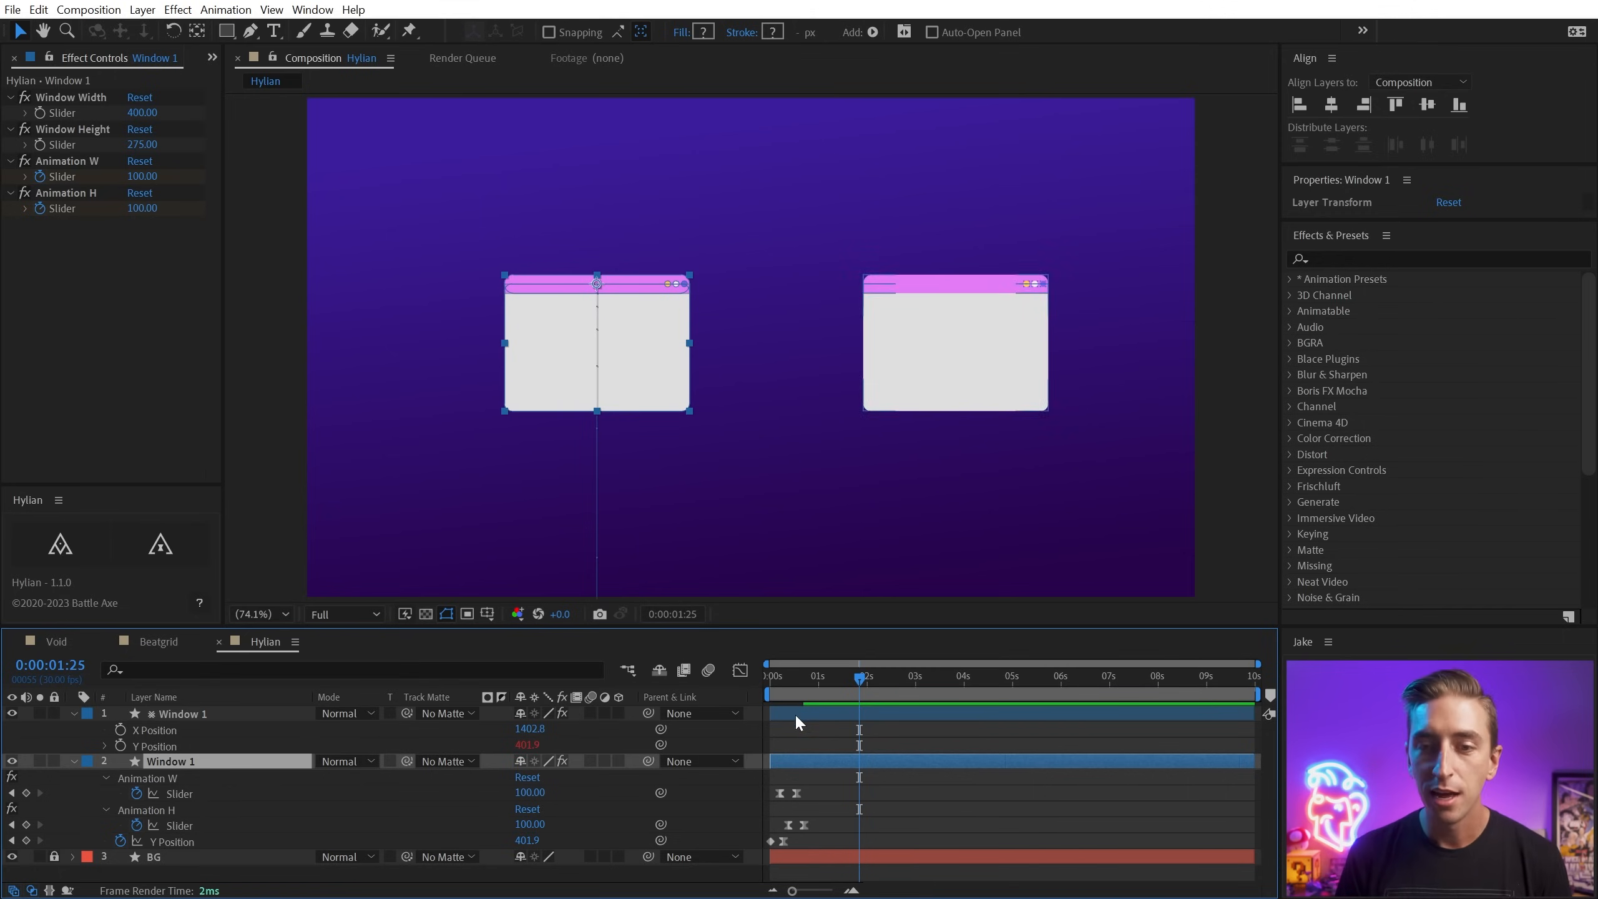
pyautogui.click(794, 714)
pyautogui.press('Delete')
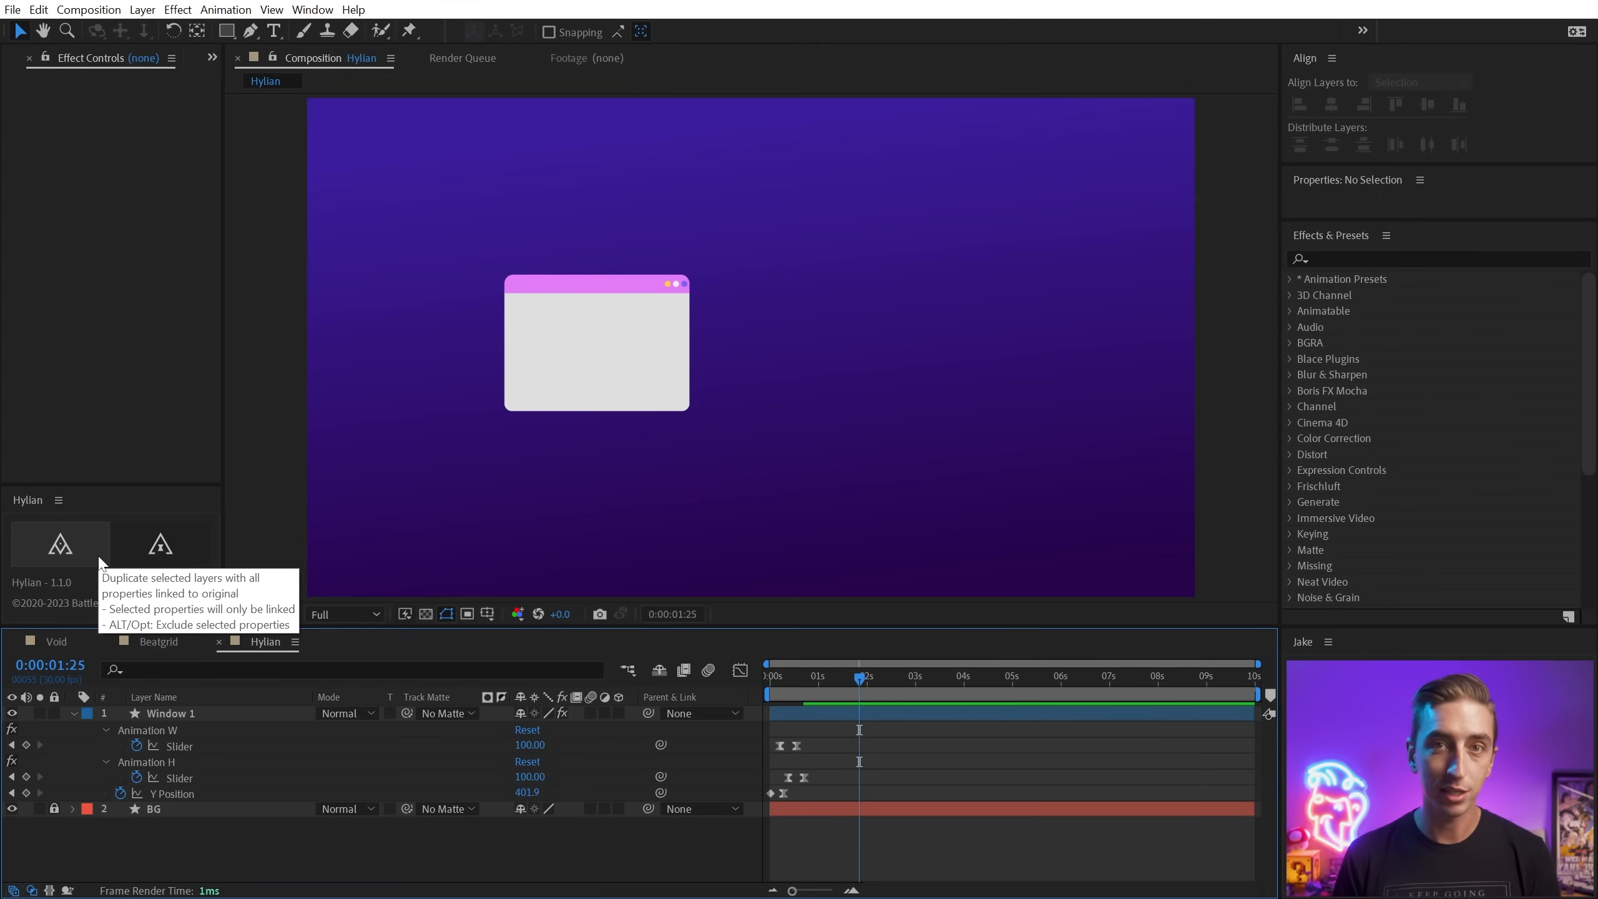
# Duplicate Window 1 with only its Rotation linked to the original, and set the duplicate's X Position to 1353.8.
pyautogui.click(564, 402)
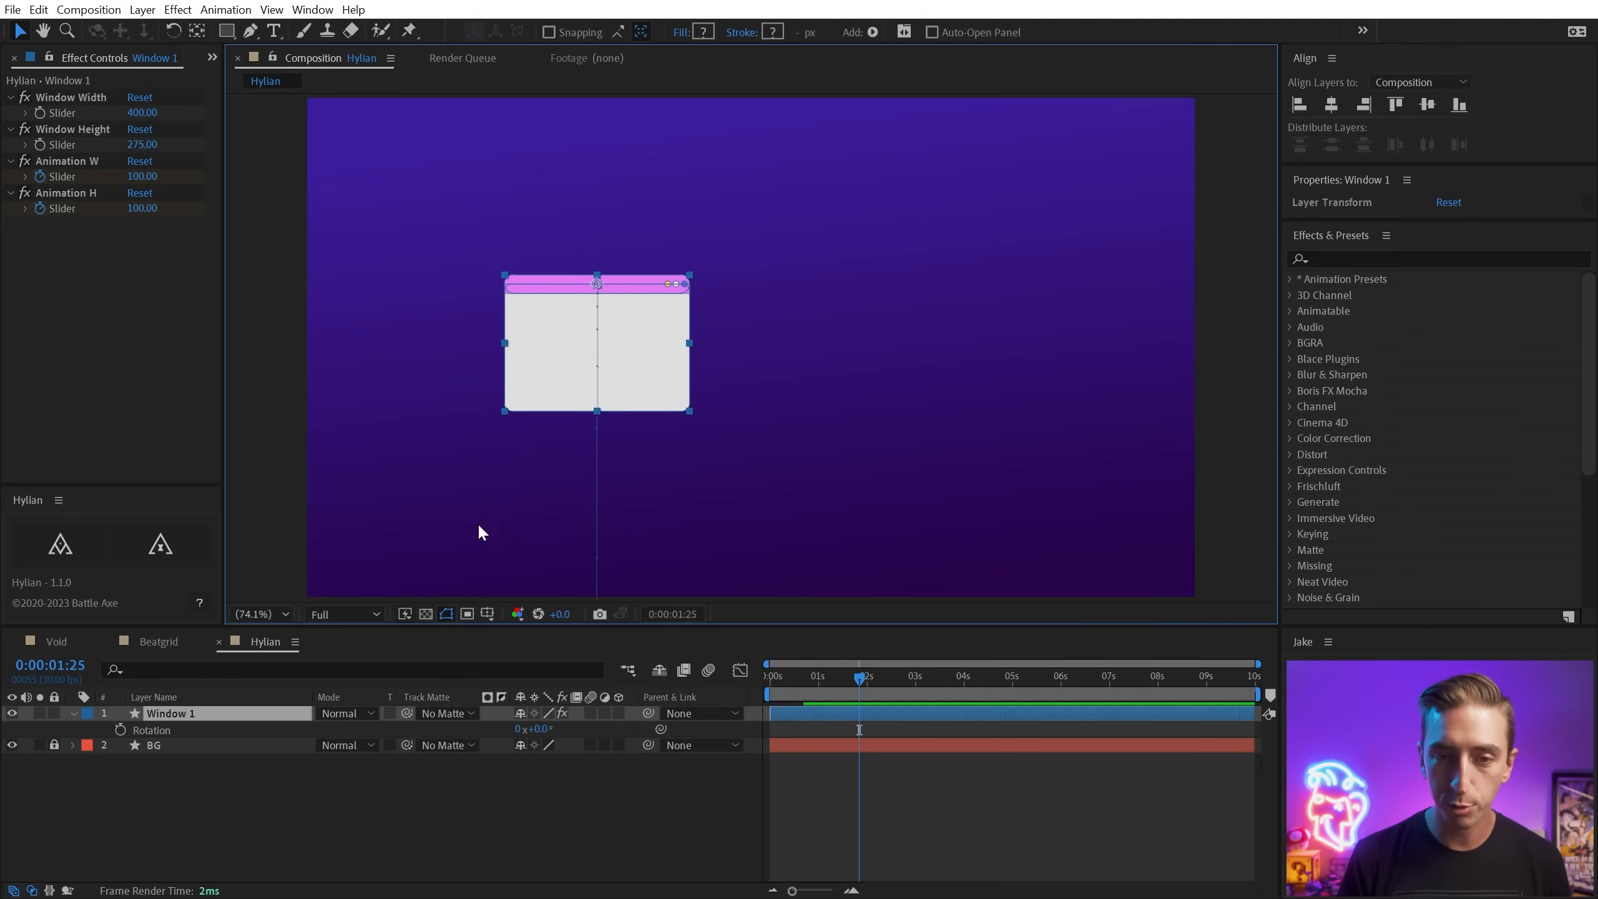
pyautogui.click(151, 730)
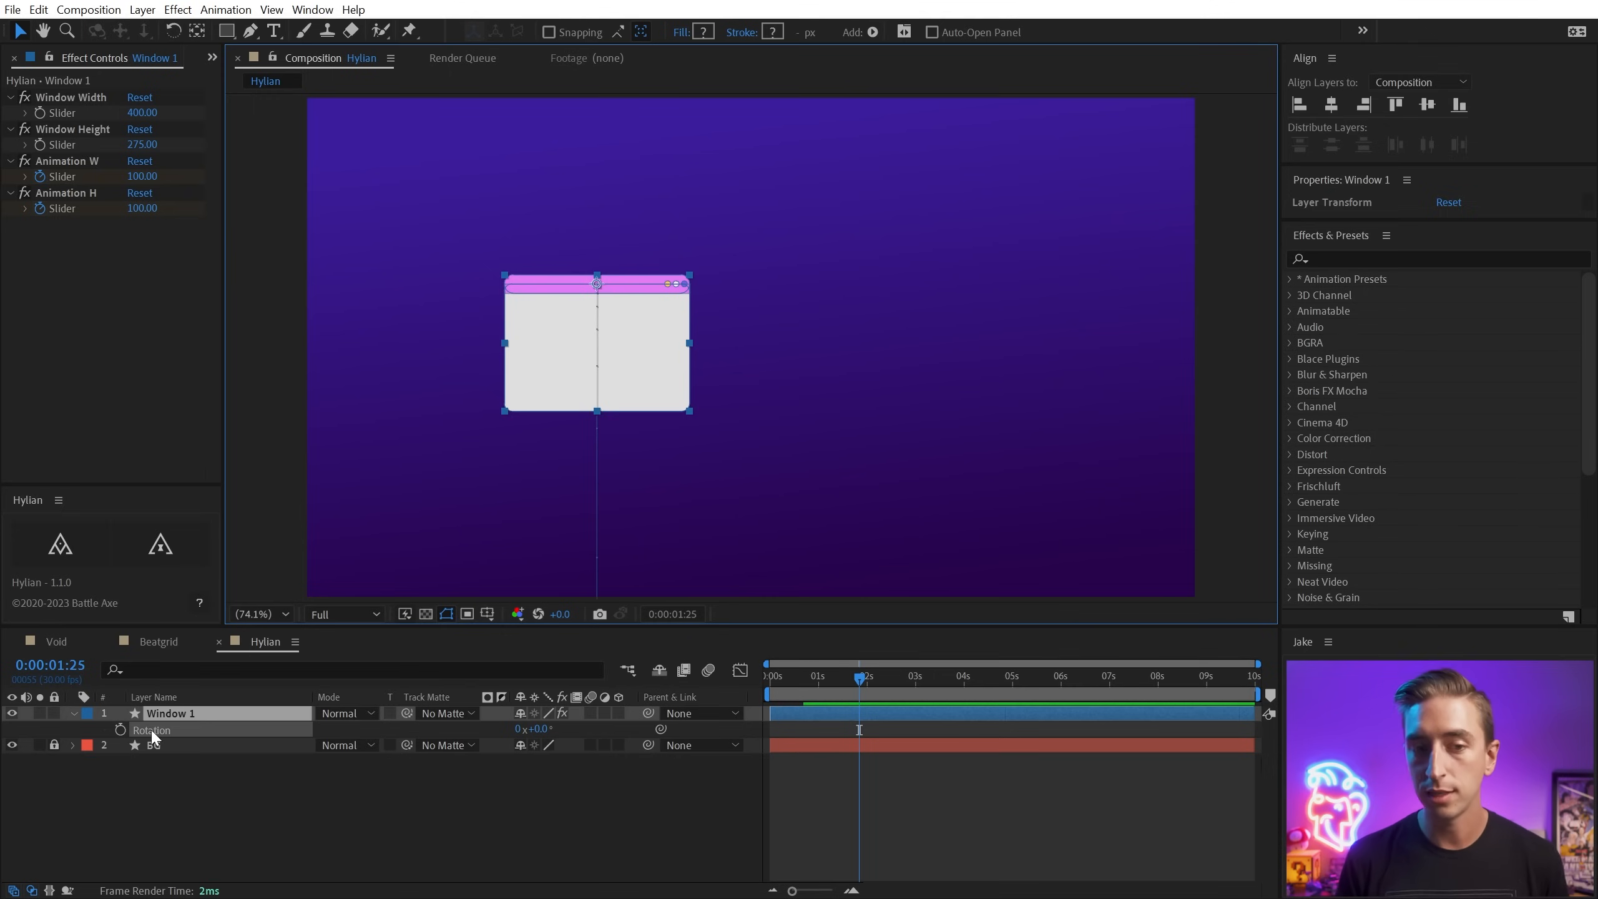
pyautogui.click(80, 549)
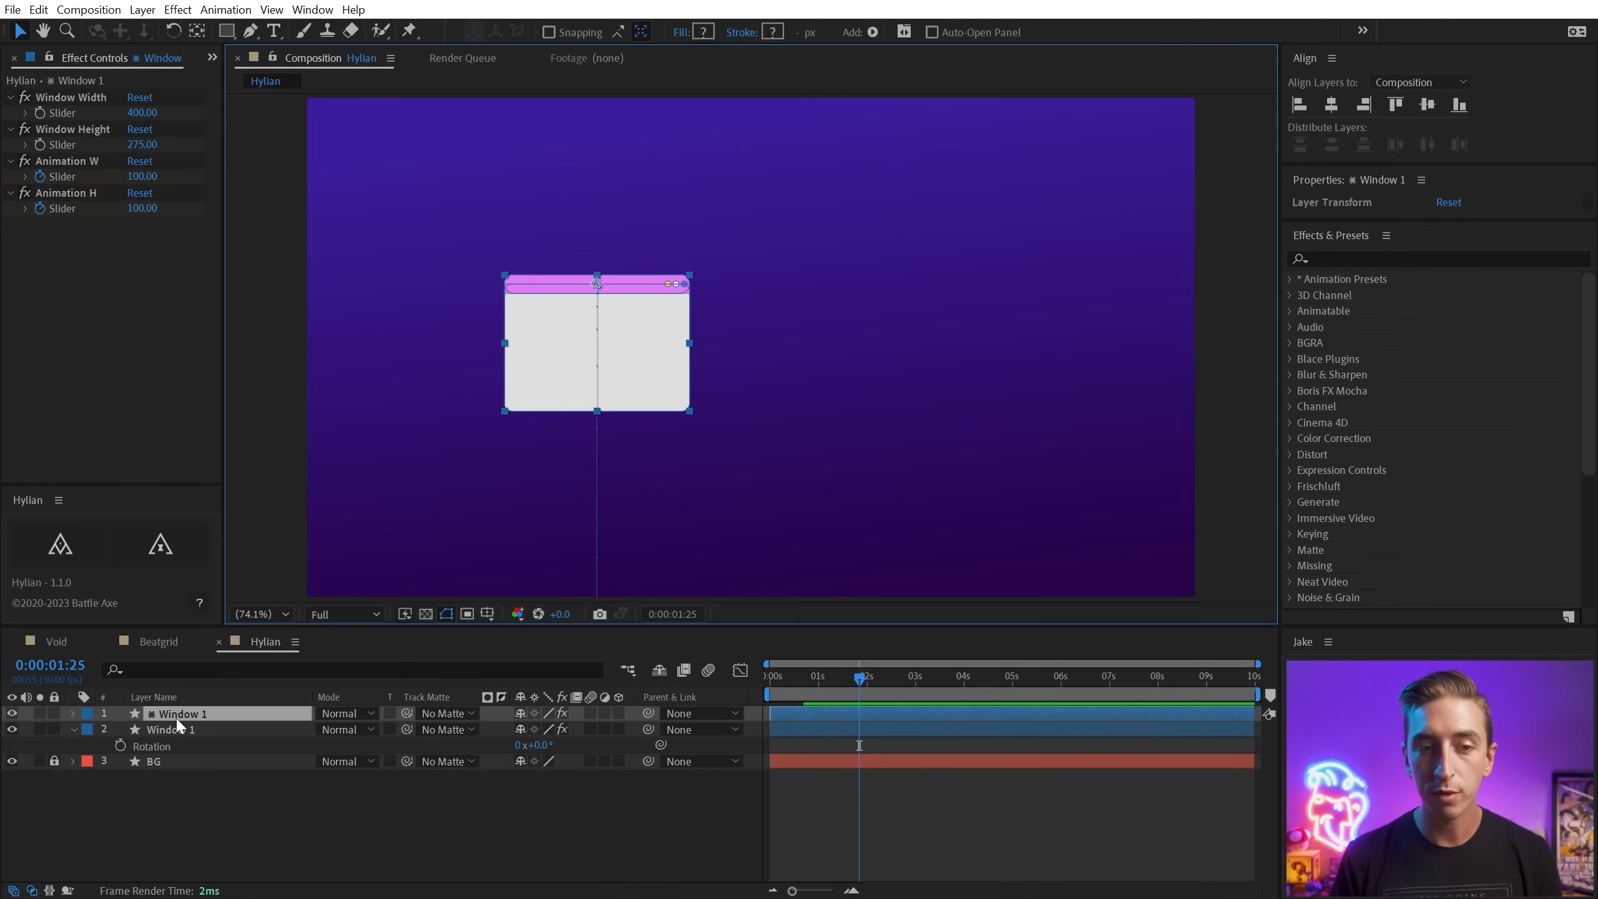
pyautogui.press('p')
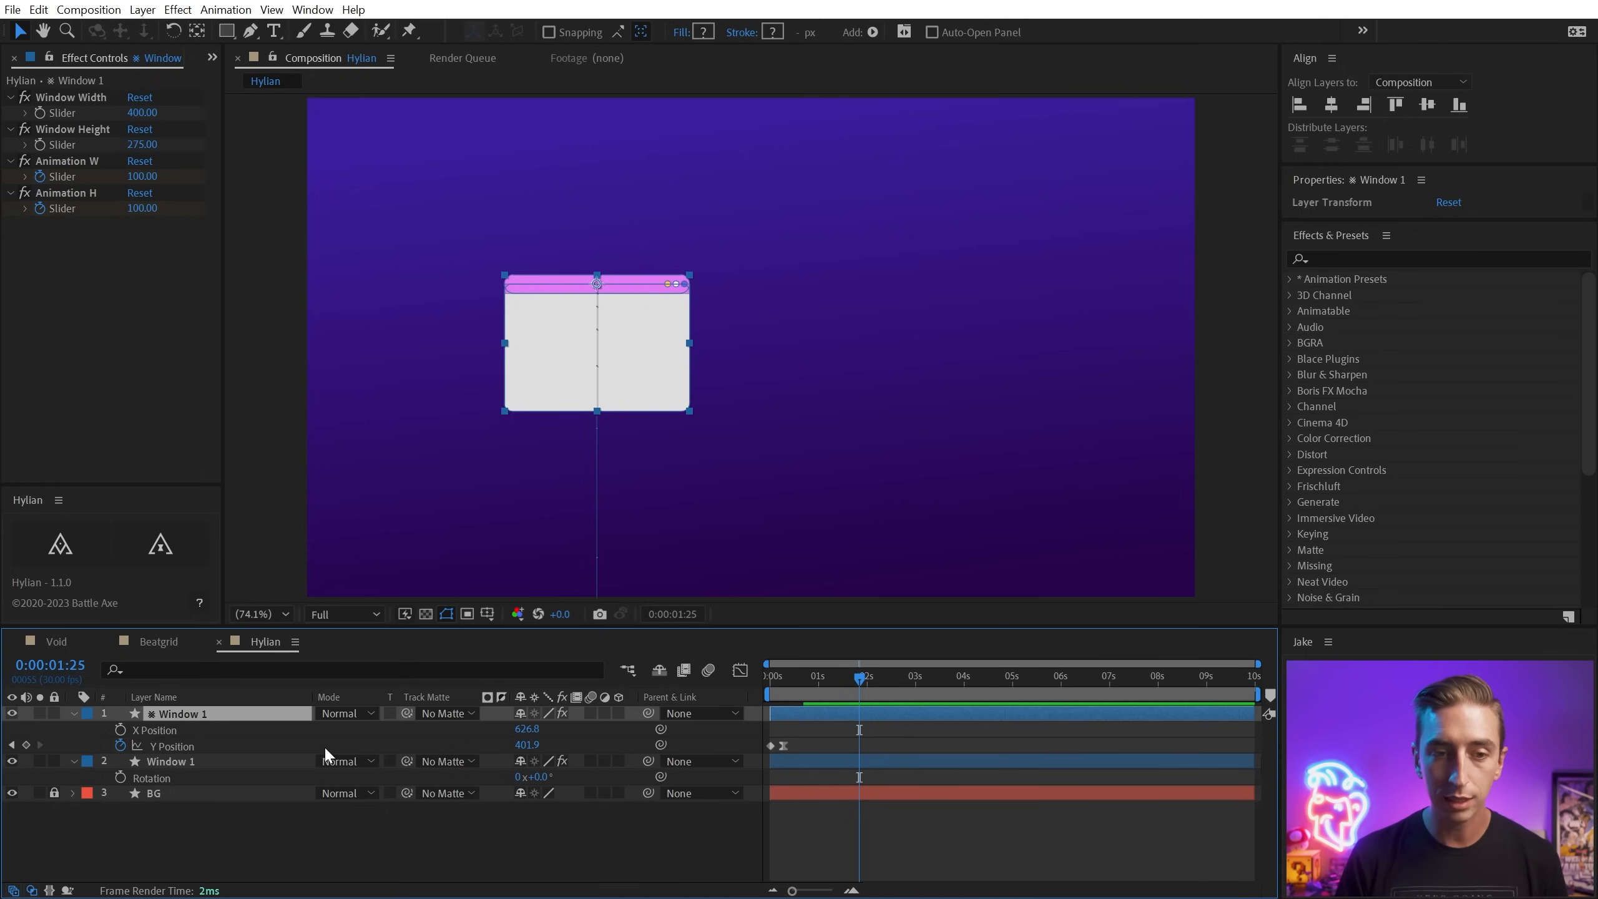
pyautogui.hotkey('shift', 'r')
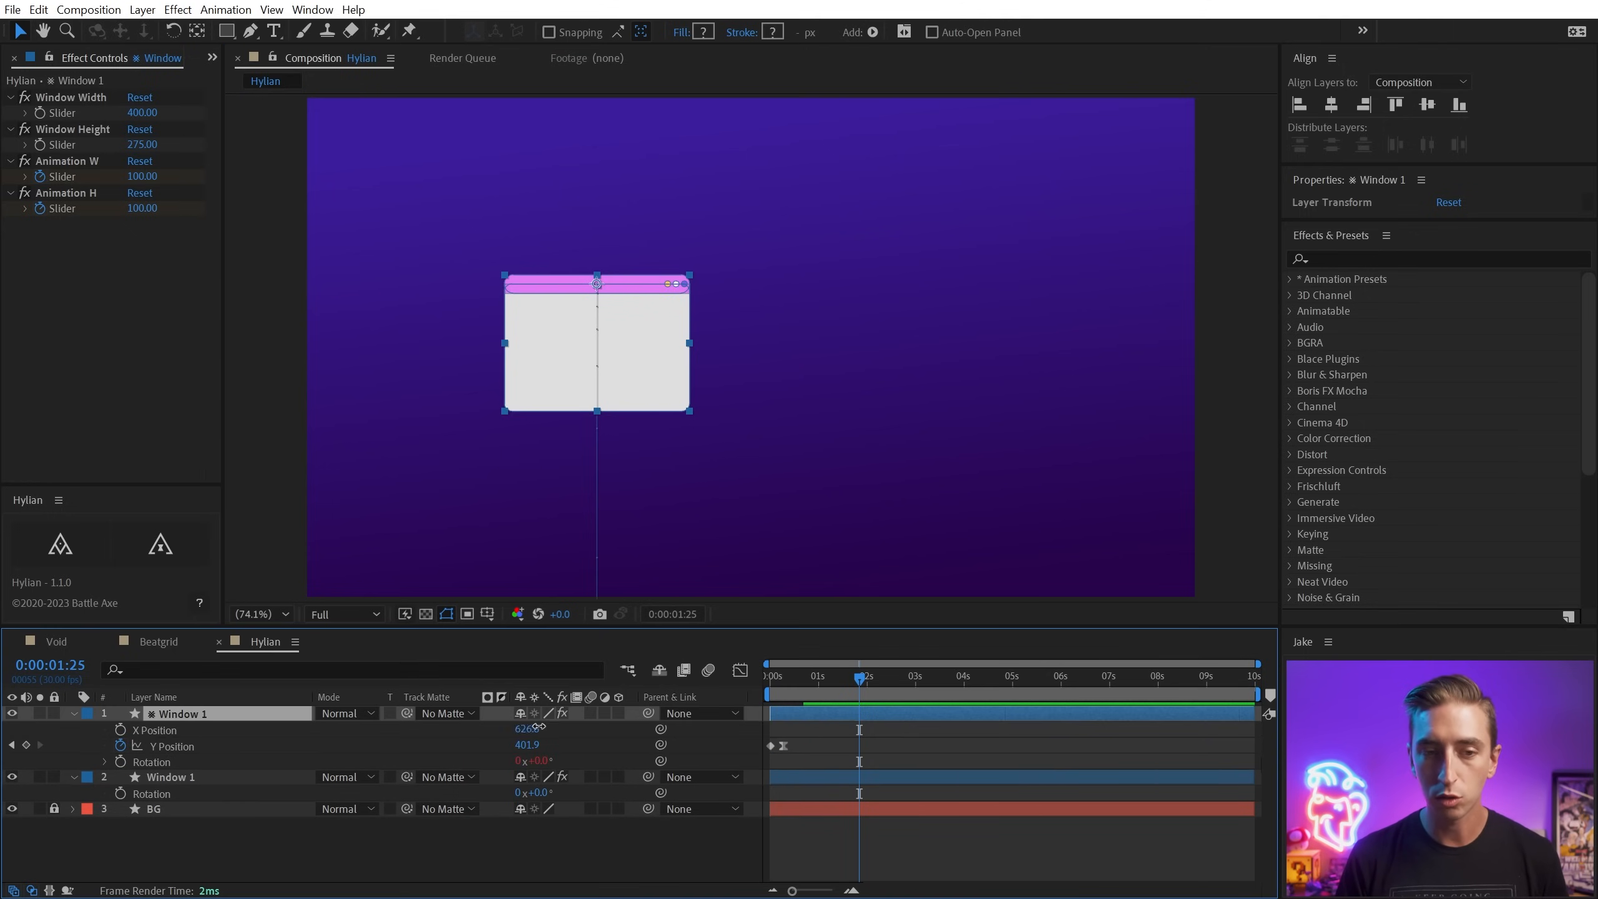
pyautogui.moveTo(528, 729); pyautogui.dragTo(1220, 761)
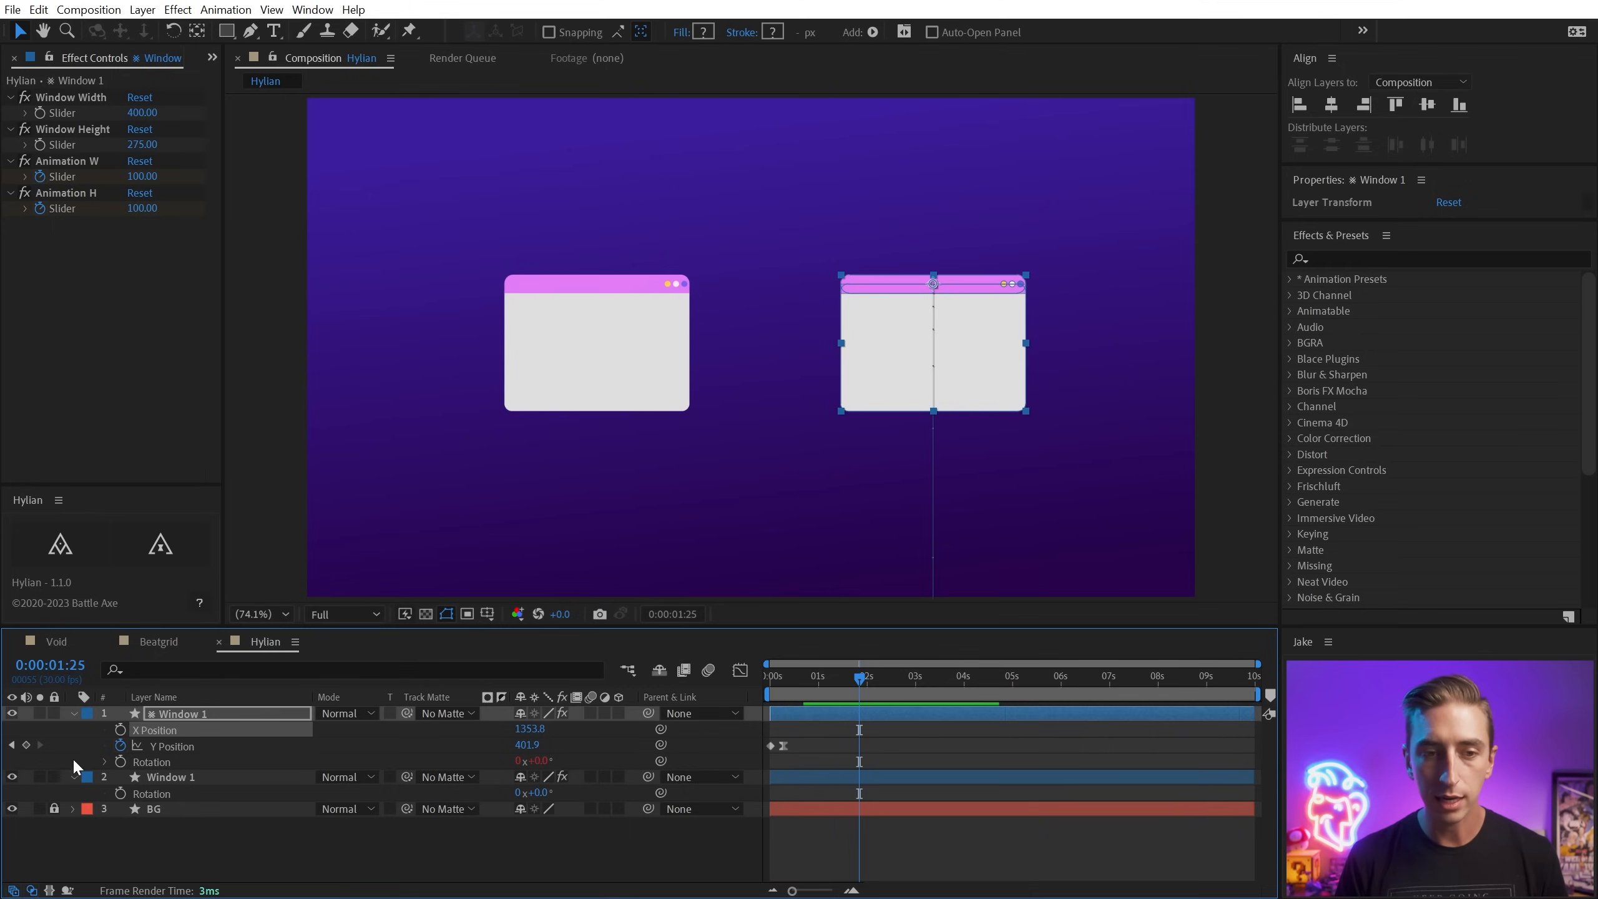
# Keyframe the duplicate's Y Position at 223.9 at 0:00:01:25, and rotate the original Window 1 to 30°.
pyautogui.click(26, 745)
pyautogui.click(185, 750)
pyautogui.moveTo(530, 746); pyautogui.dragTo(359, 744)
pyautogui.moveTo(545, 793)
pyautogui.mouseDown()
pyautogui.moveTo(529, 794)
pyautogui.moveTo(560, 793)
pyautogui.mouseUp()
pyautogui.moveTo(843, 673)
pyautogui.mouseDown()
pyautogui.moveTo(731, 679)
pyautogui.moveTo(829, 682)
pyautogui.mouseUp()
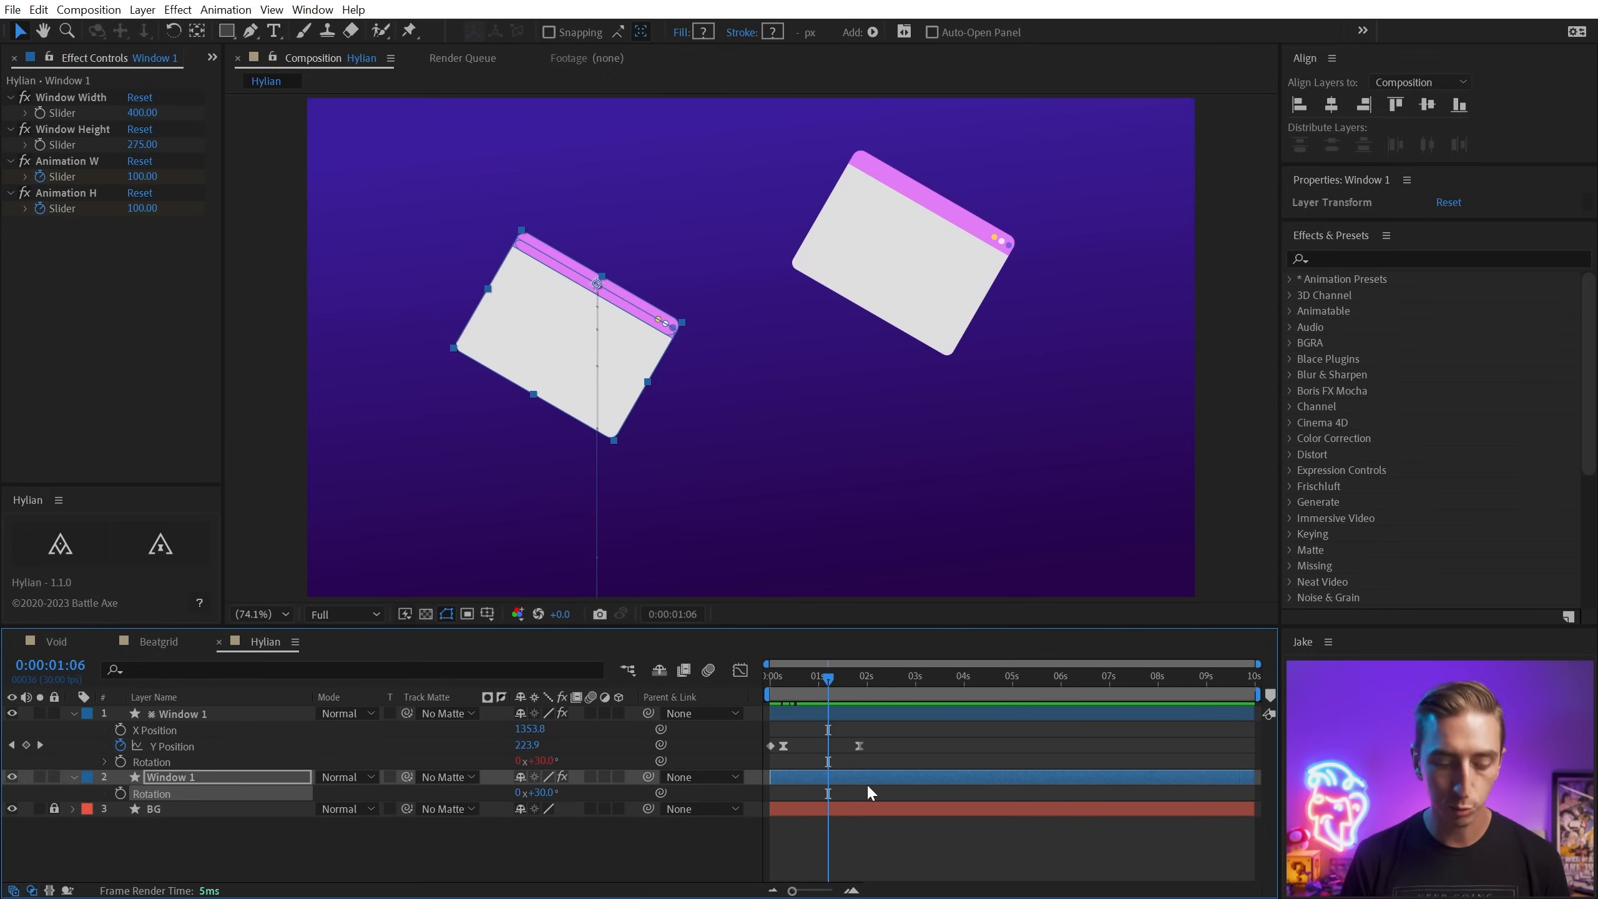
# Shift the duplicate layer with its keyframes later in time, play from the start, and rotate the original Window 1 to -50°.
pyautogui.click(832, 715)
pyautogui.press('u')
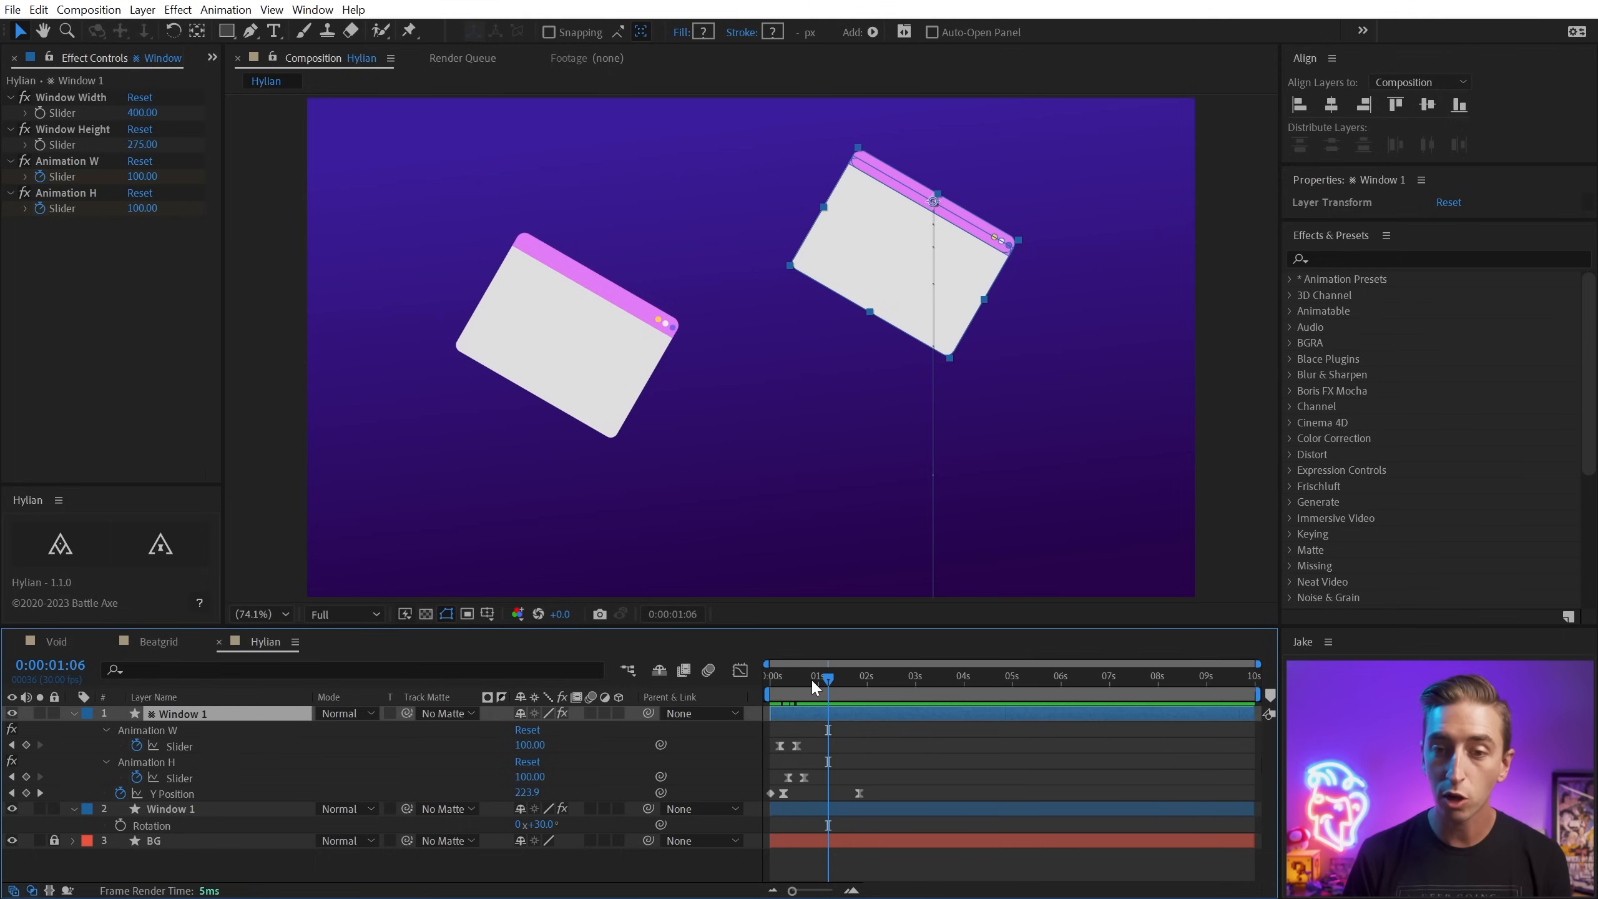
pyautogui.moveTo(816, 715); pyautogui.dragTo(856, 715)
pyautogui.press('Home')
pyautogui.press('space')
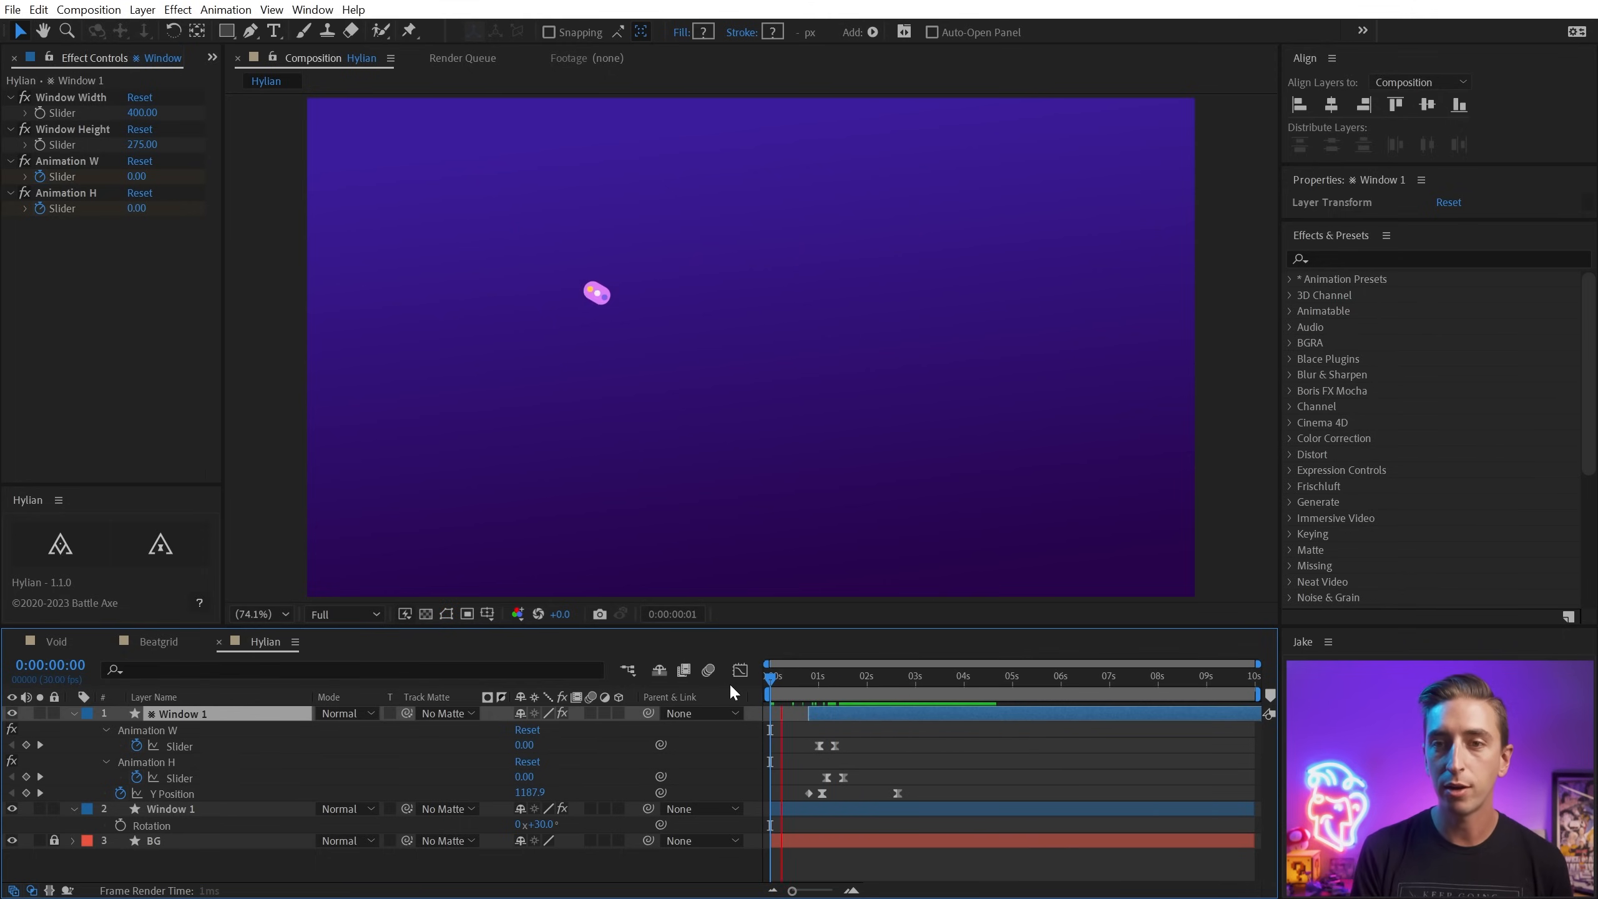
pyautogui.moveTo(540, 824); pyautogui.dragTo(469, 825)
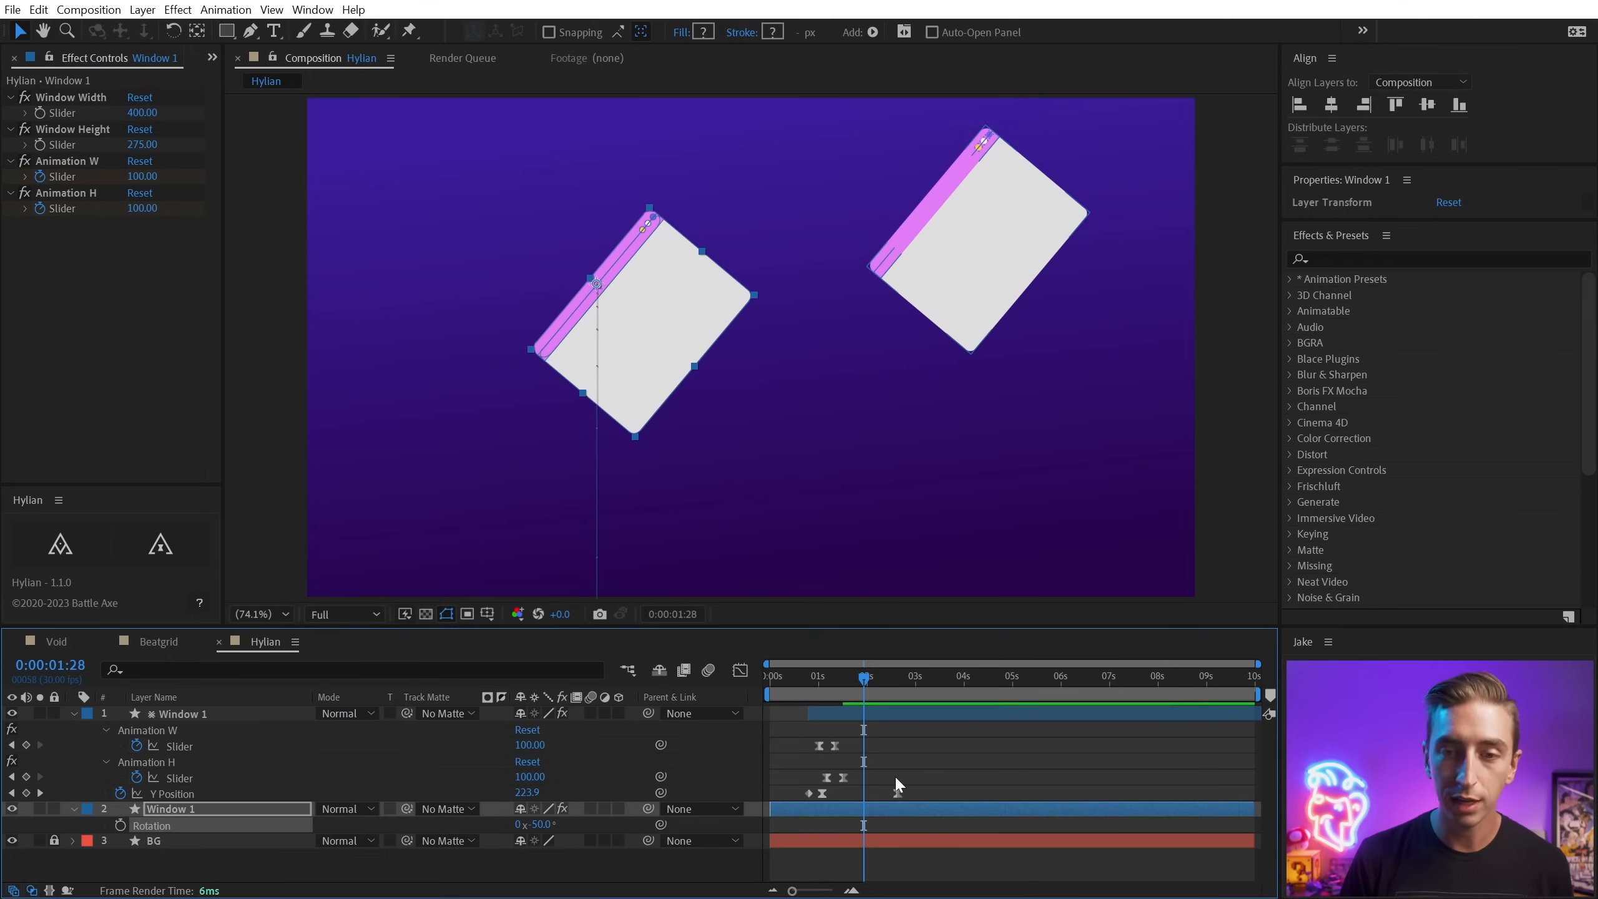
# Undo the recent edits back to before the rotation-linked duplicate of Window 1 was made.
pyautogui.hotkey('ctrl', 'z')
pyautogui.hotkey('ctrl', 'z')
pyautogui.hotkey('ctrl', 'z')
pyautogui.hotkey('ctrl', 'z')
pyautogui.hotkey('ctrl', 'z')
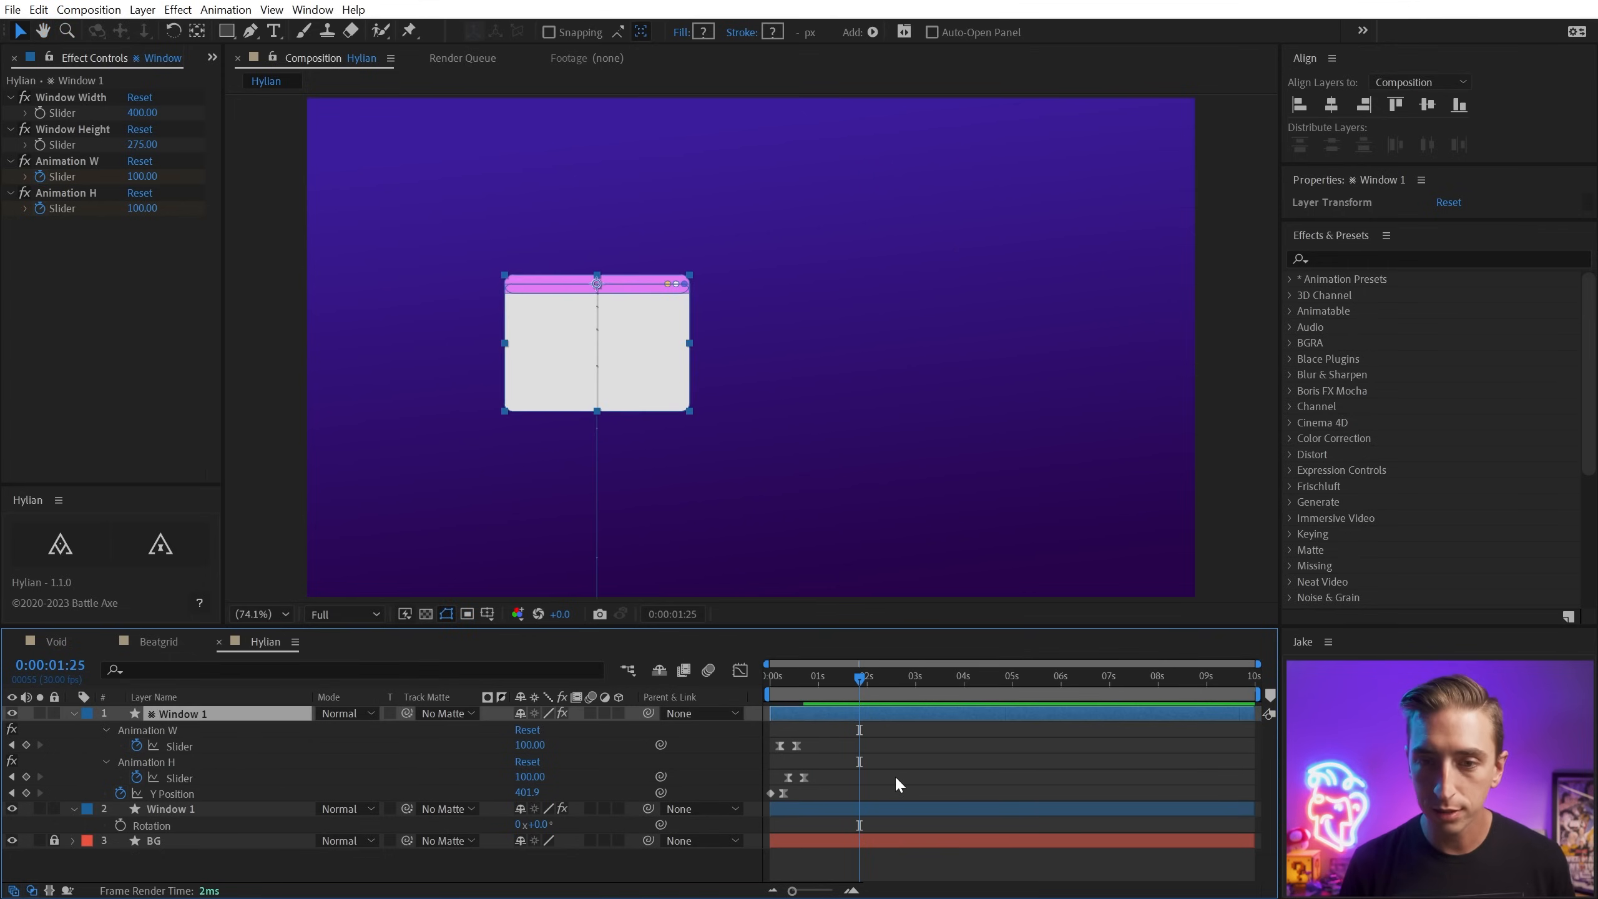
pyautogui.hotkey('ctrl', 'z')
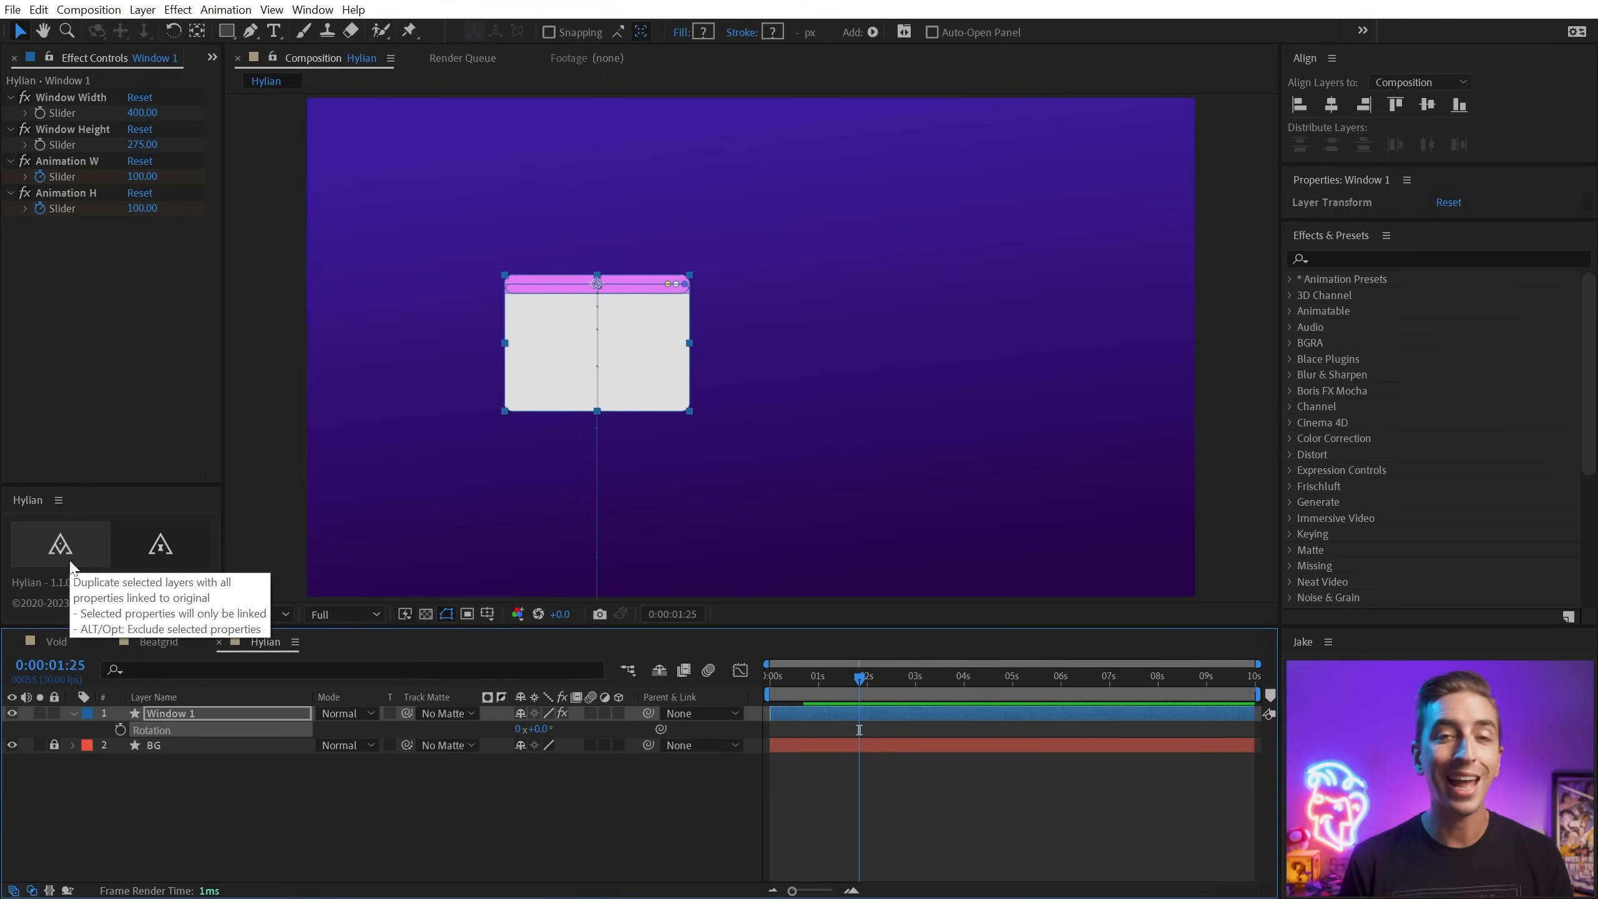
# Duplicate Window 1 with every property linked except Y Position, and reveal the duplicate's position properties.
pyautogui.click(272, 837)
pyautogui.press('u')
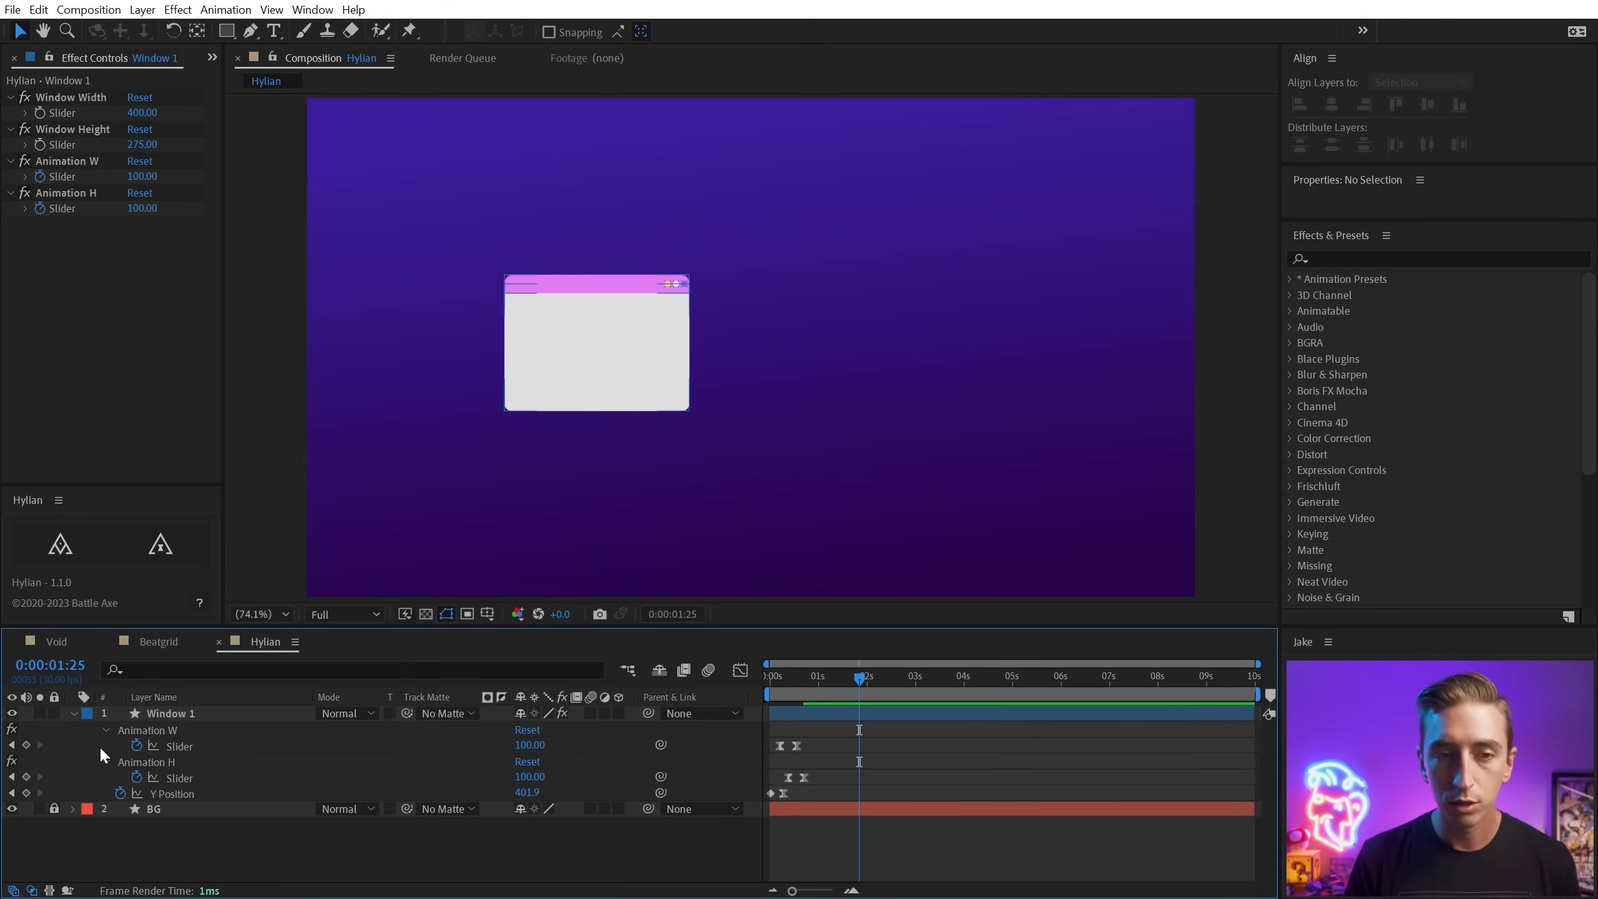
pyautogui.click(183, 789)
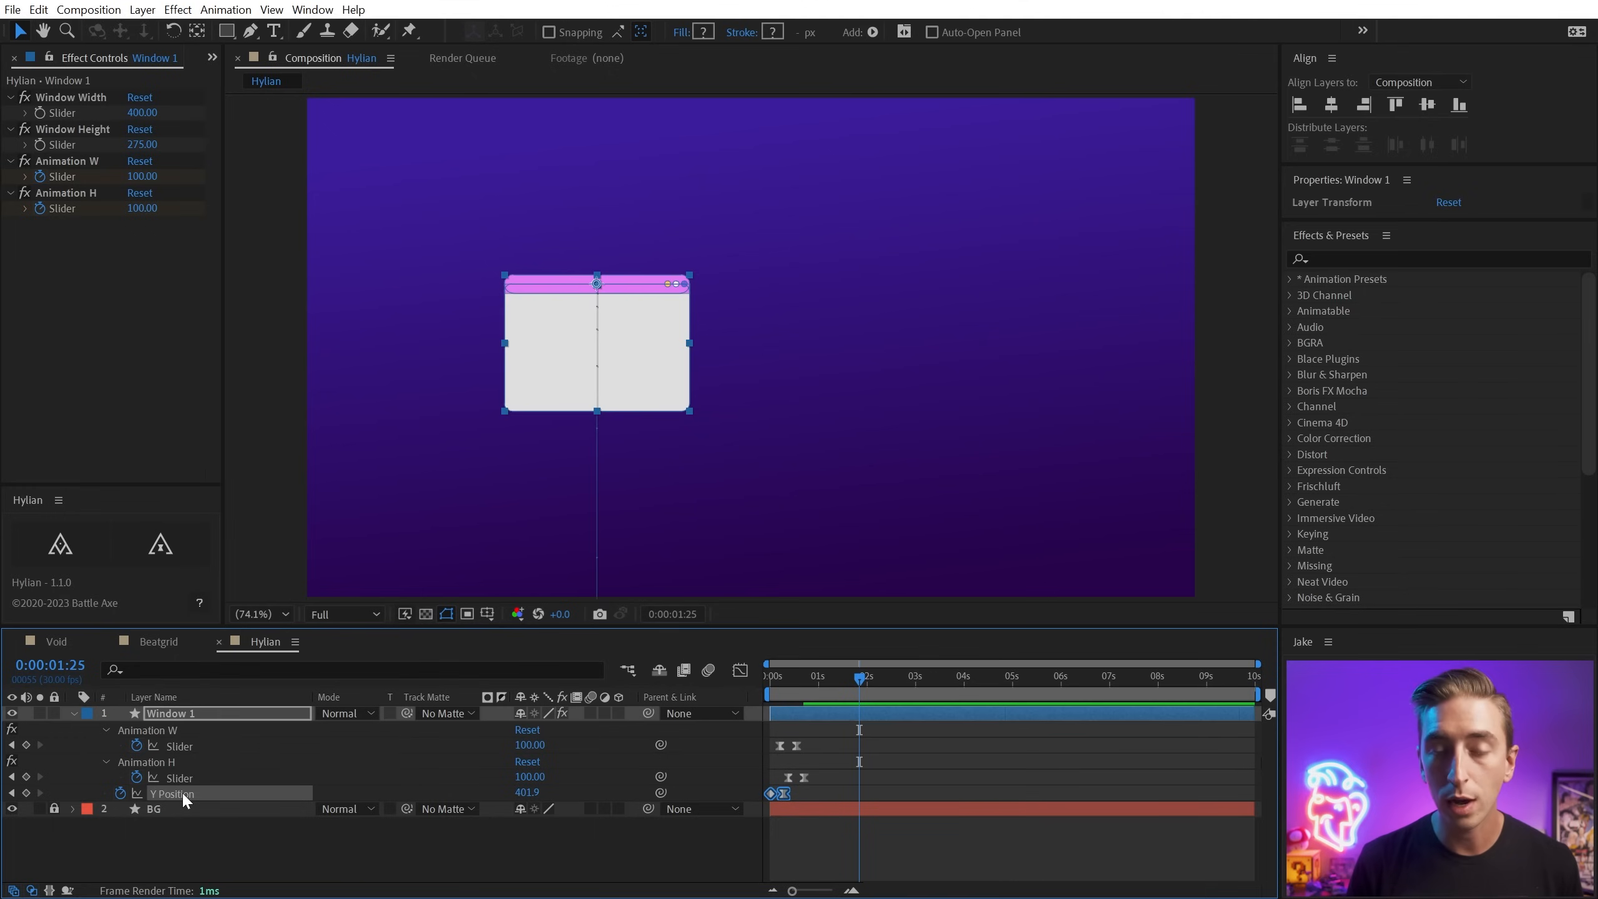
pyautogui.click(54, 547)
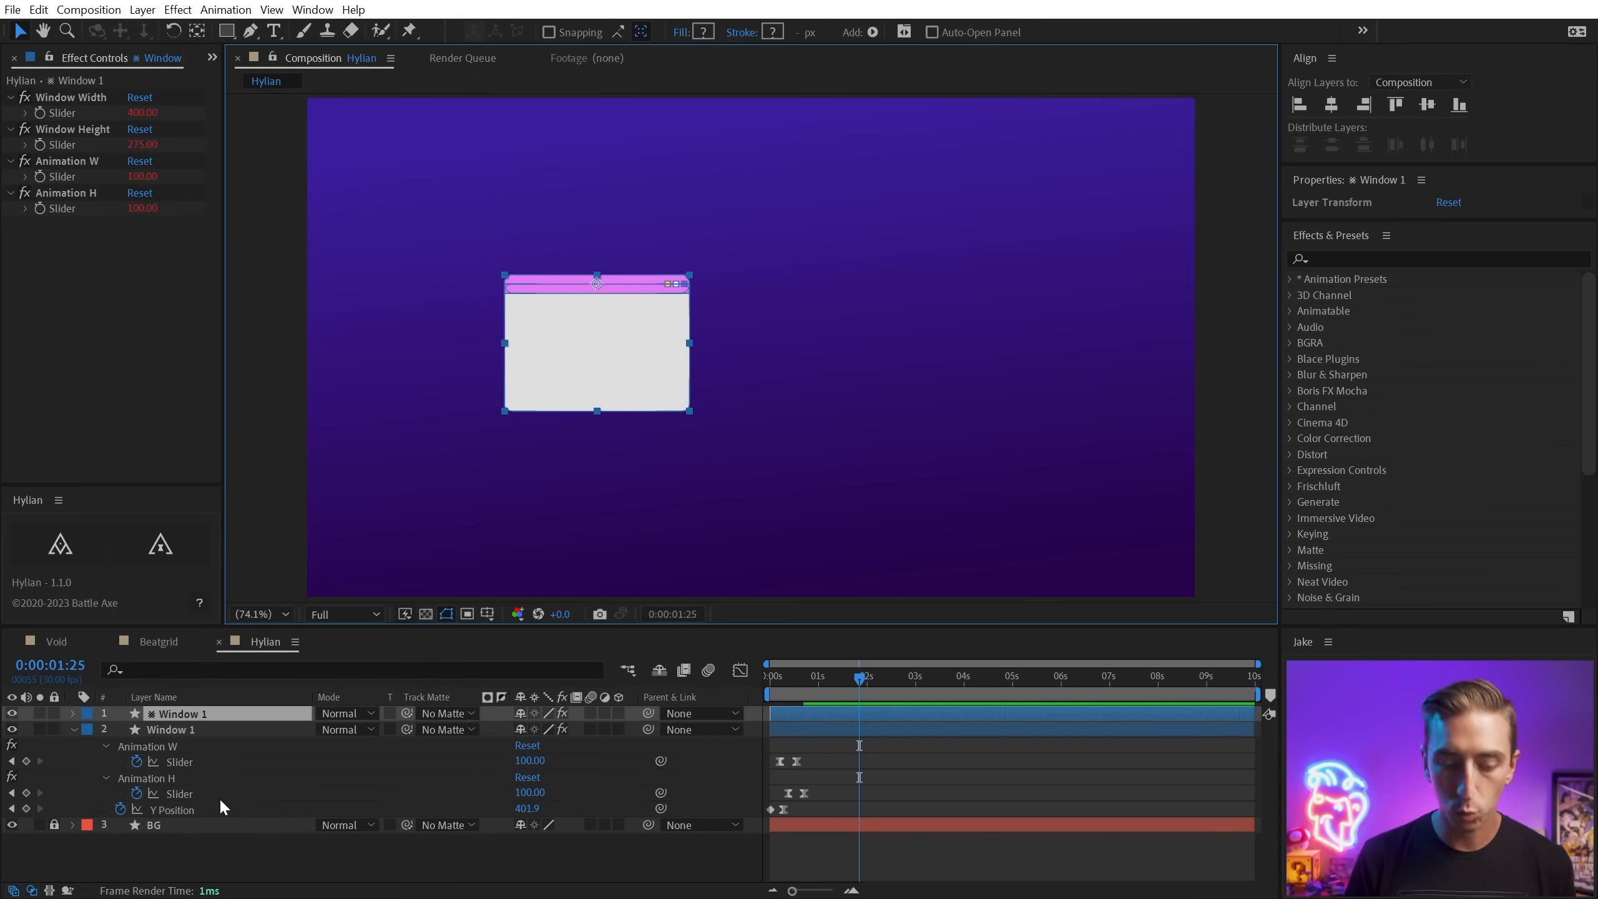
pyautogui.press('p')
pyautogui.click(167, 744)
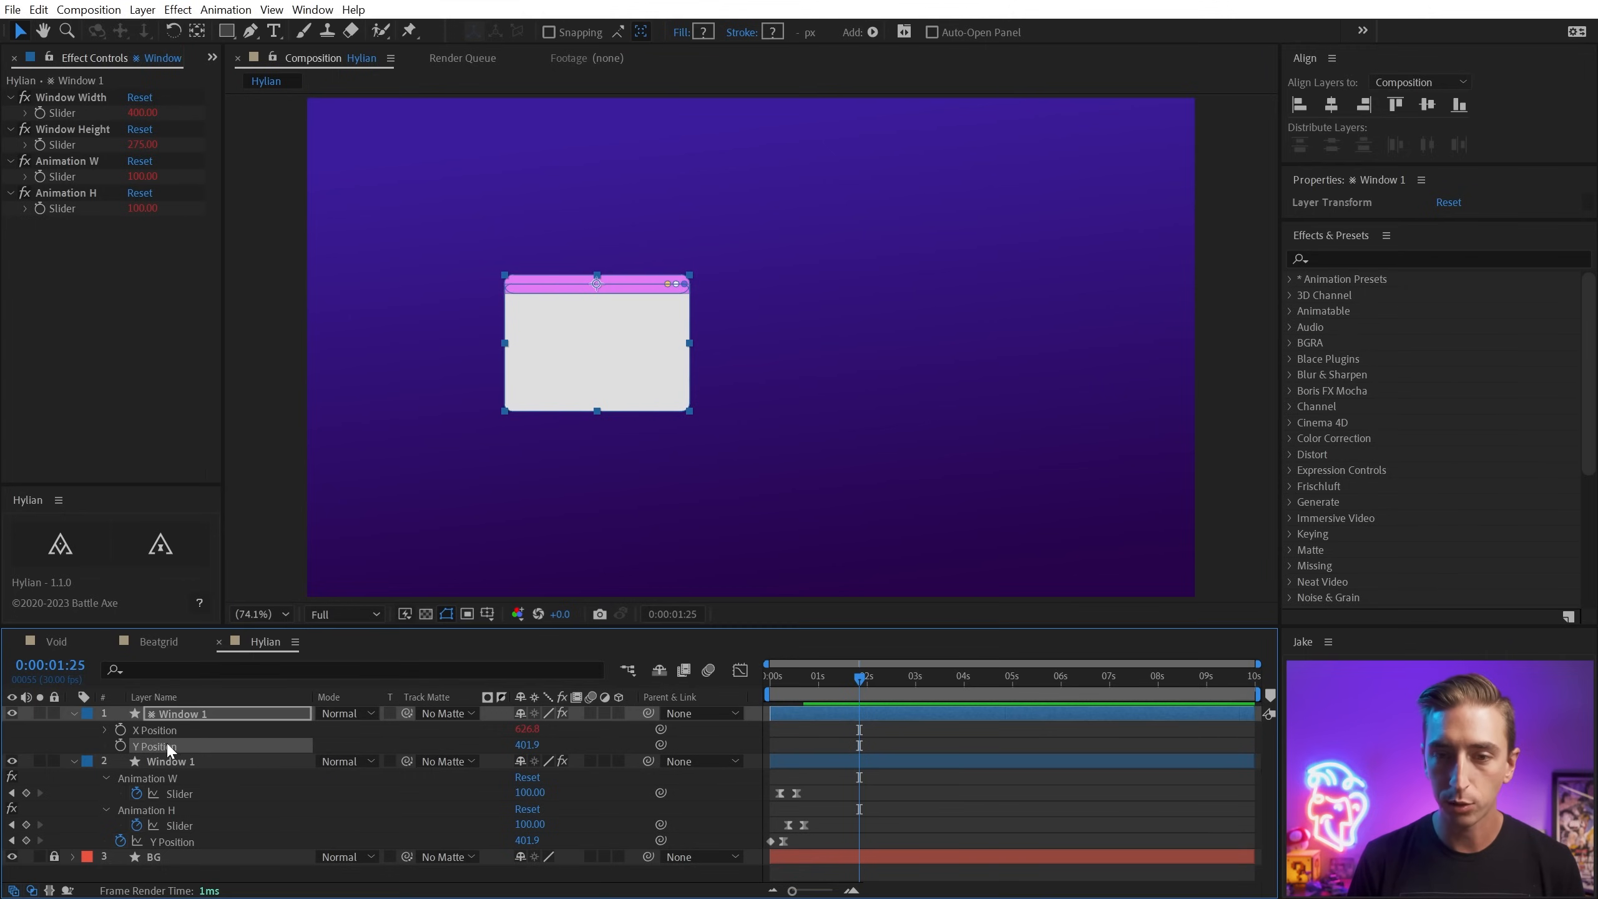
# Set the duplicate's Y Position to 782.9 and play back both windows from the start of the composition.
pyautogui.moveTo(528, 745); pyautogui.dragTo(768, 740)
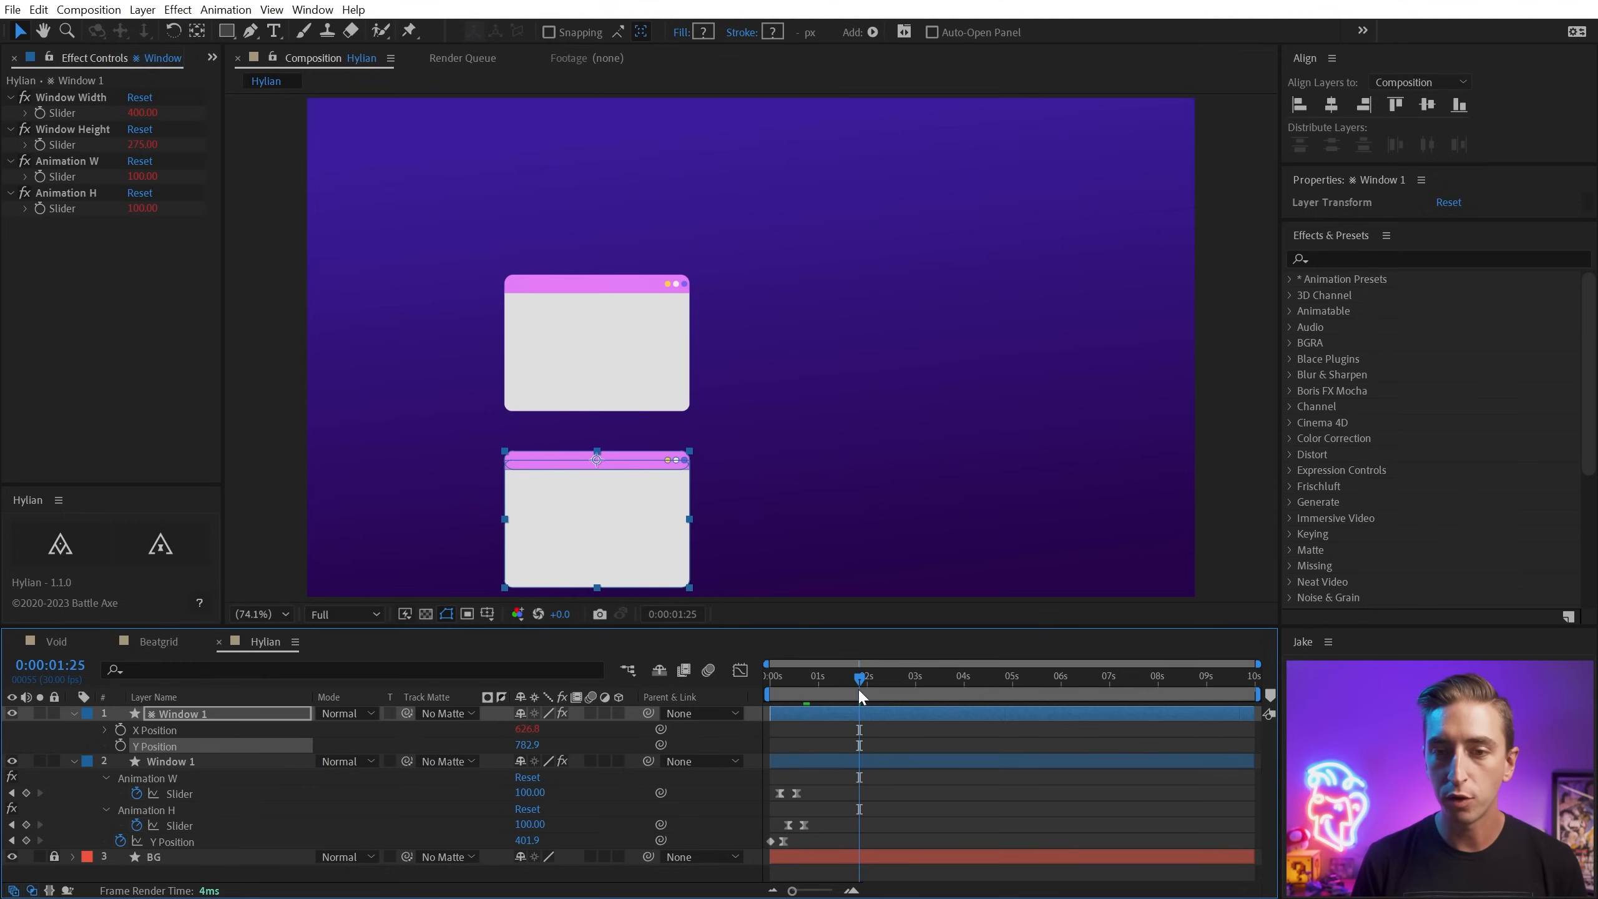
pyautogui.moveTo(859, 680); pyautogui.dragTo(721, 689)
pyautogui.click(916, 755)
pyautogui.press('space')
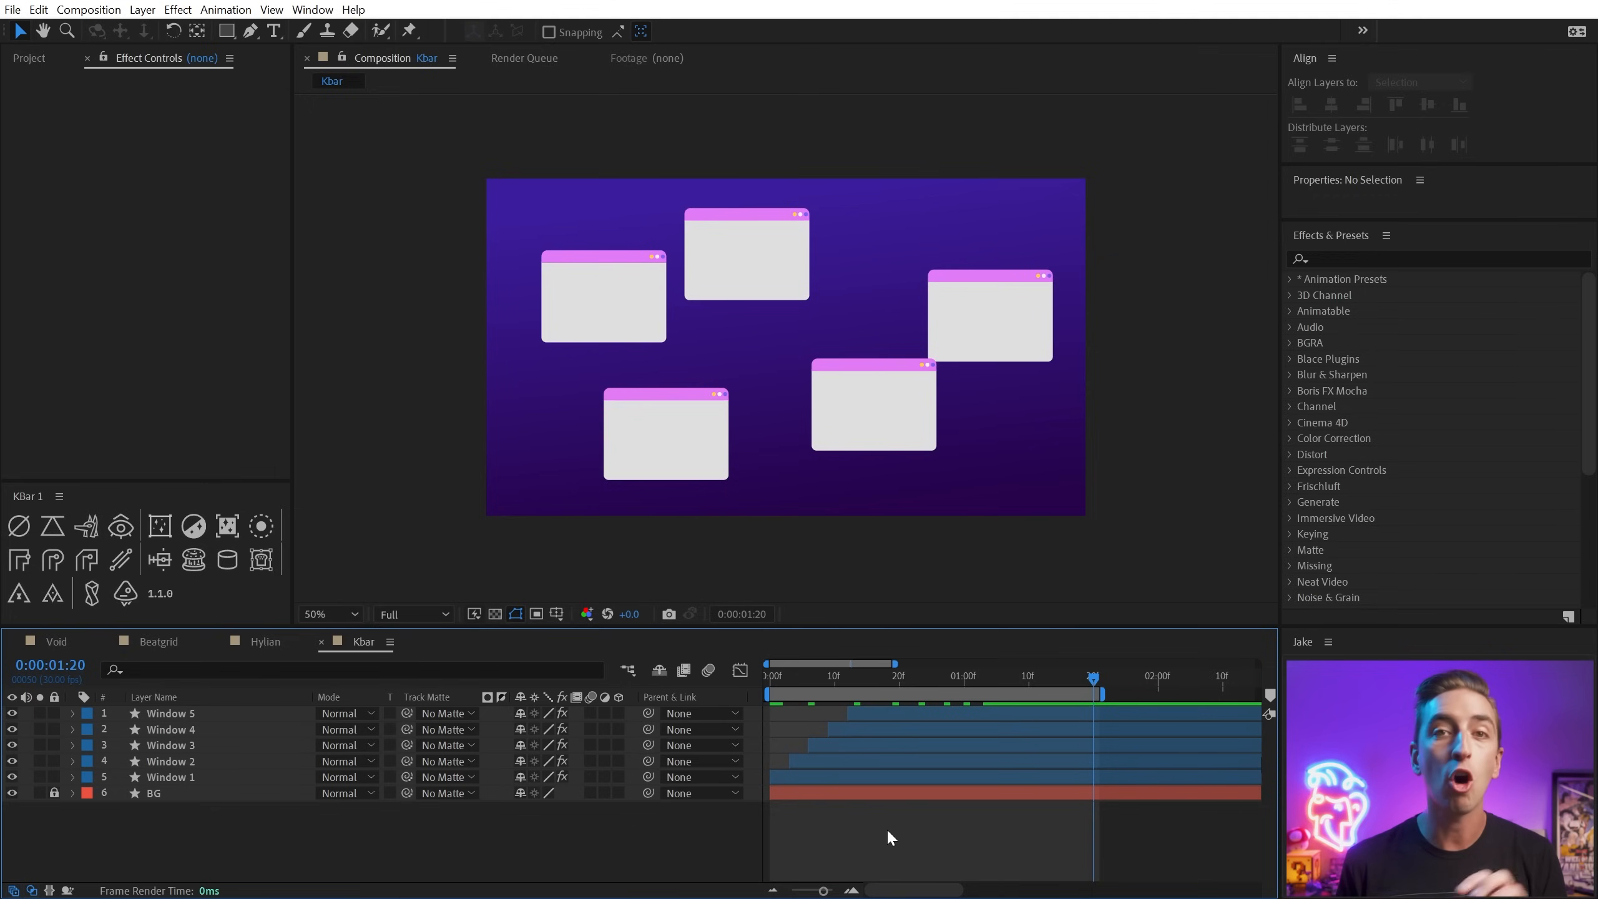
# Open the KBar settings and examine the buttons in the first toolbar and in the Battle Axe-Source of Truth toolbar.
pyautogui.rightClick(203, 595)
pyautogui.click(234, 608)
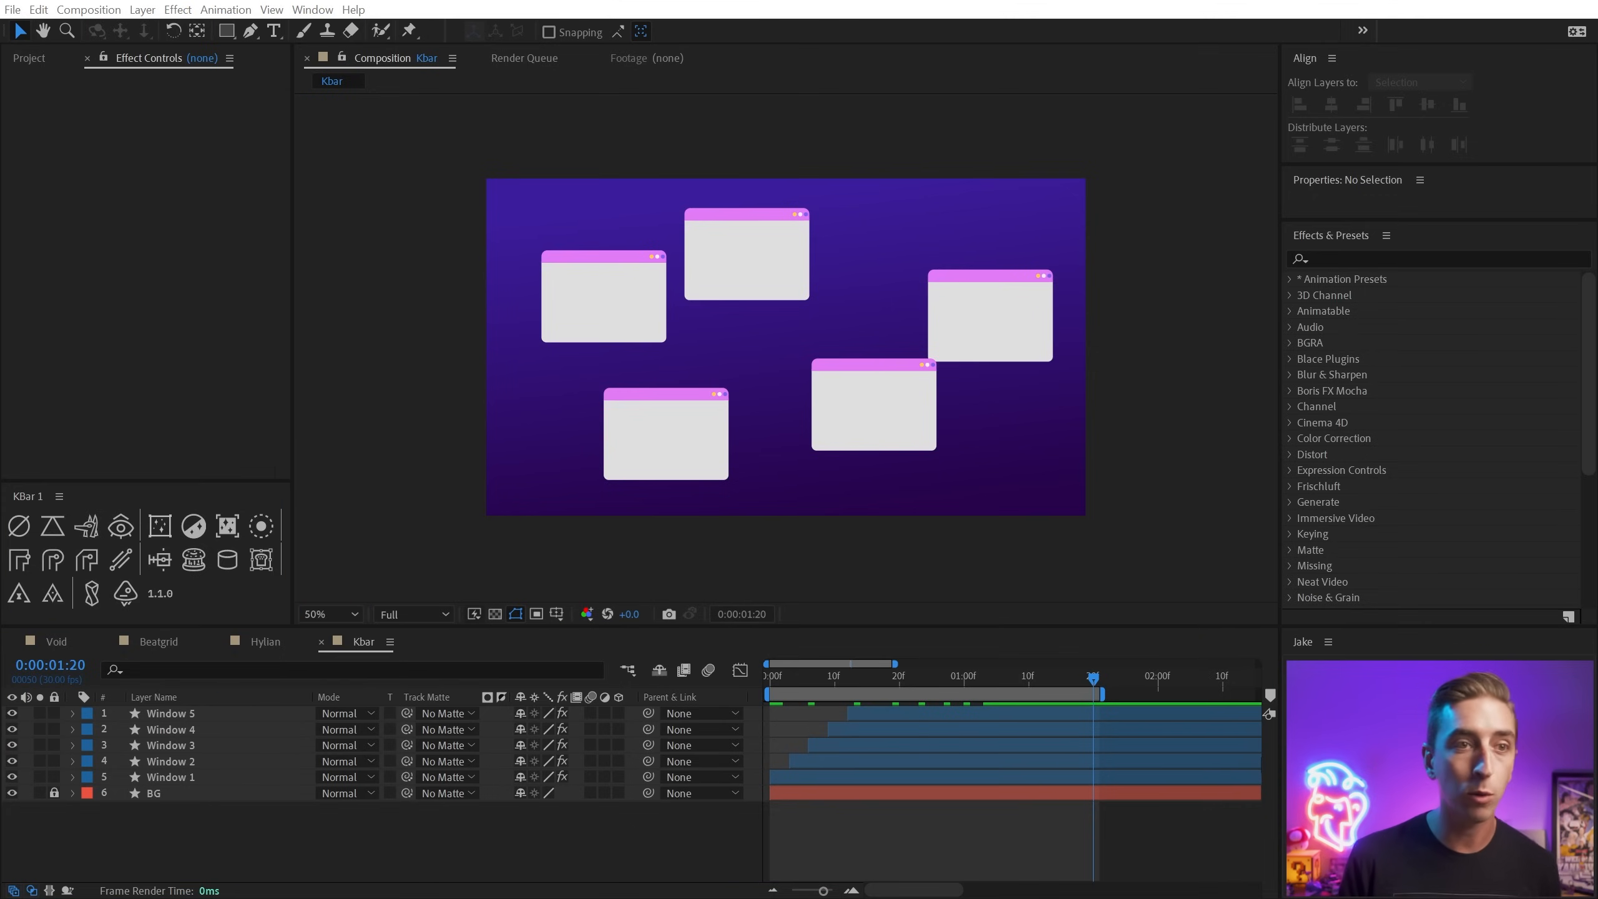
pyautogui.click(290, 303)
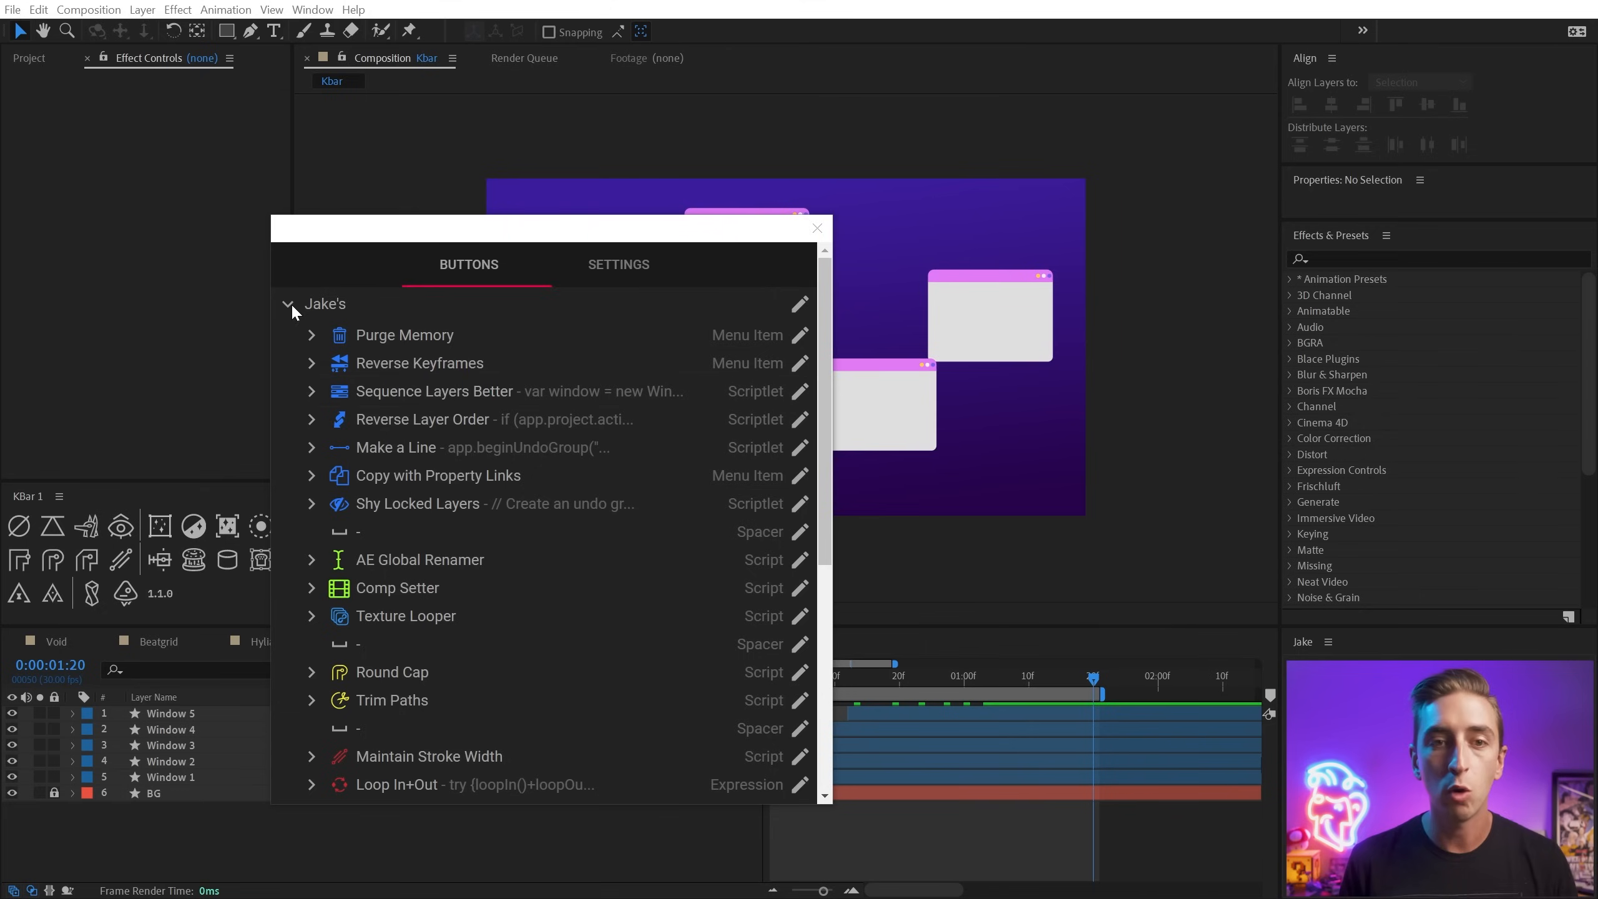
pyautogui.scroll(-4, 449, 393)
pyautogui.scroll(5, 445, 404)
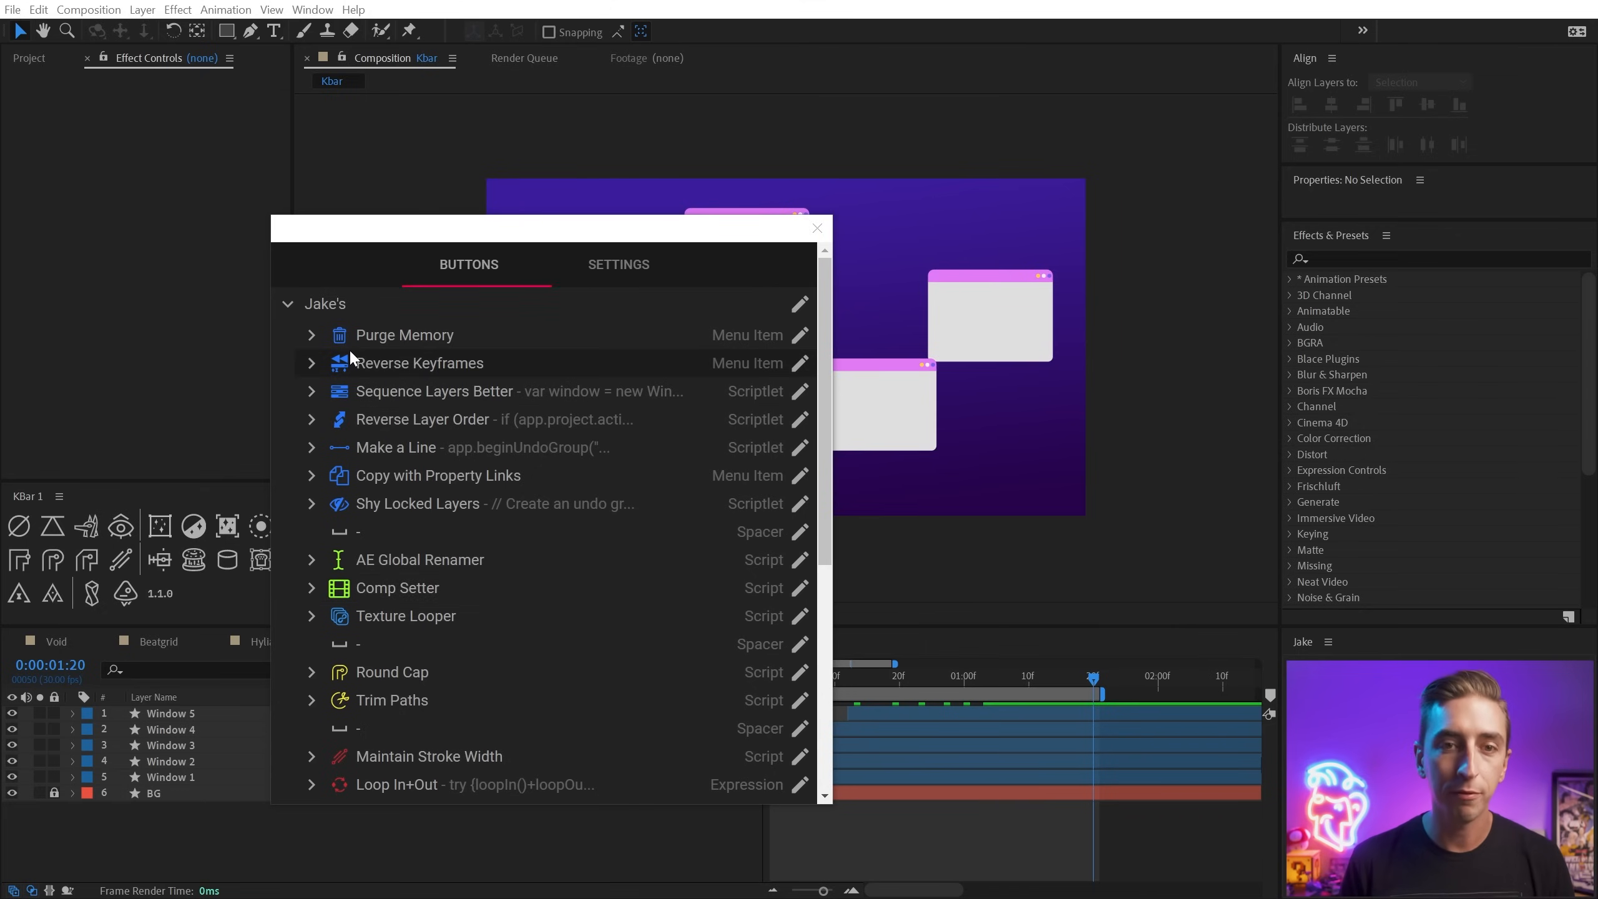
pyautogui.scroll(-1, 375, 356)
pyautogui.scroll(-5, 411, 386)
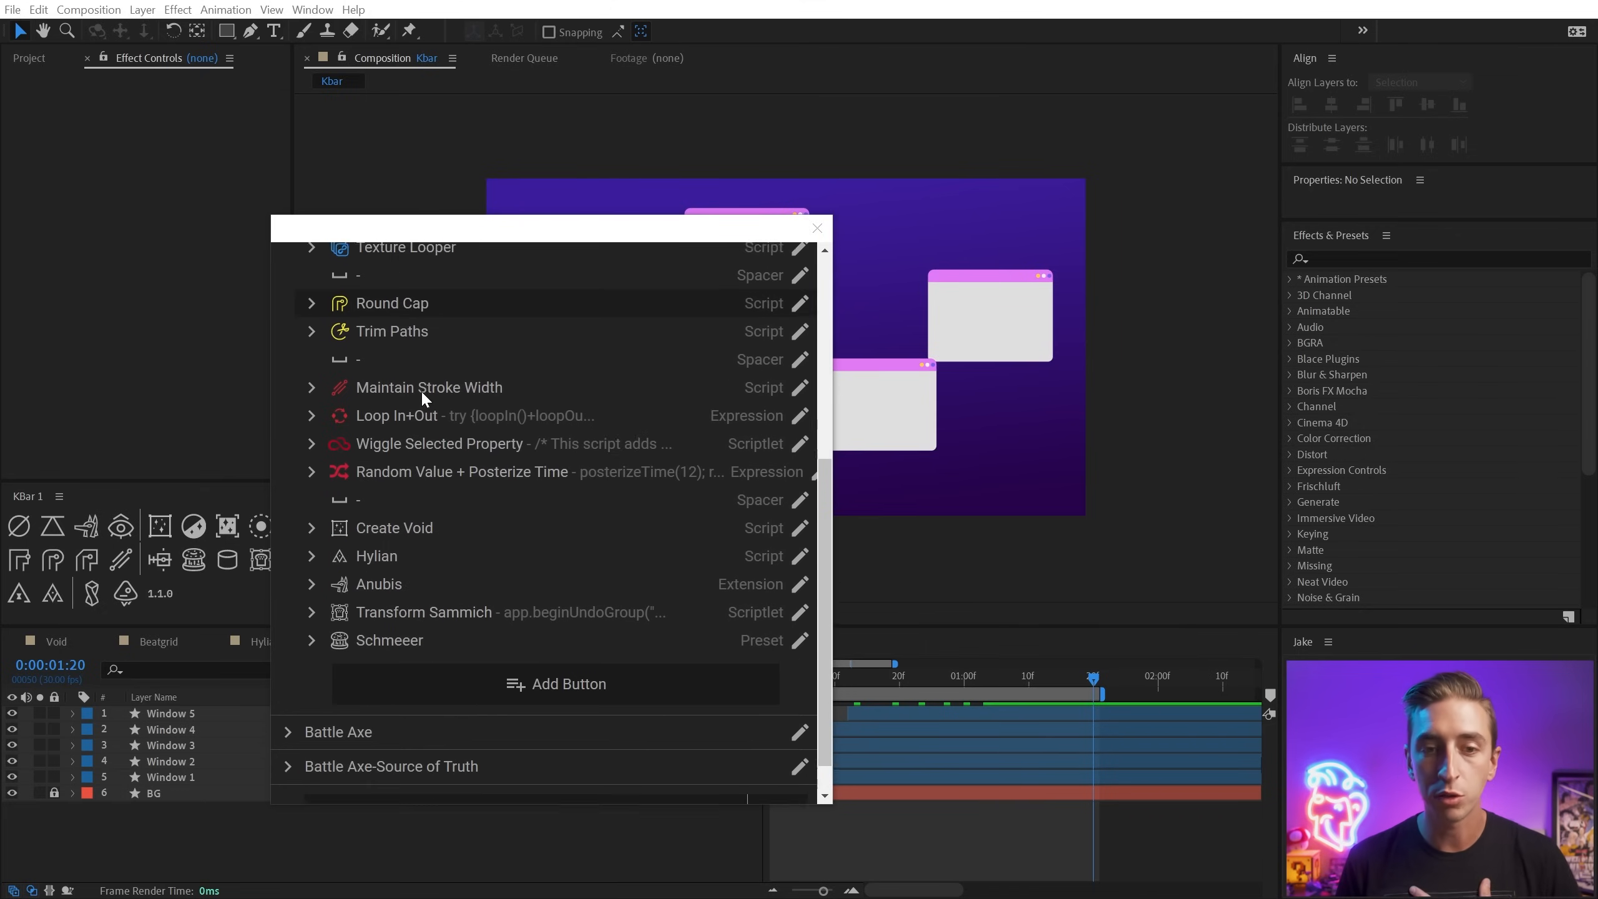
pyautogui.click(290, 724)
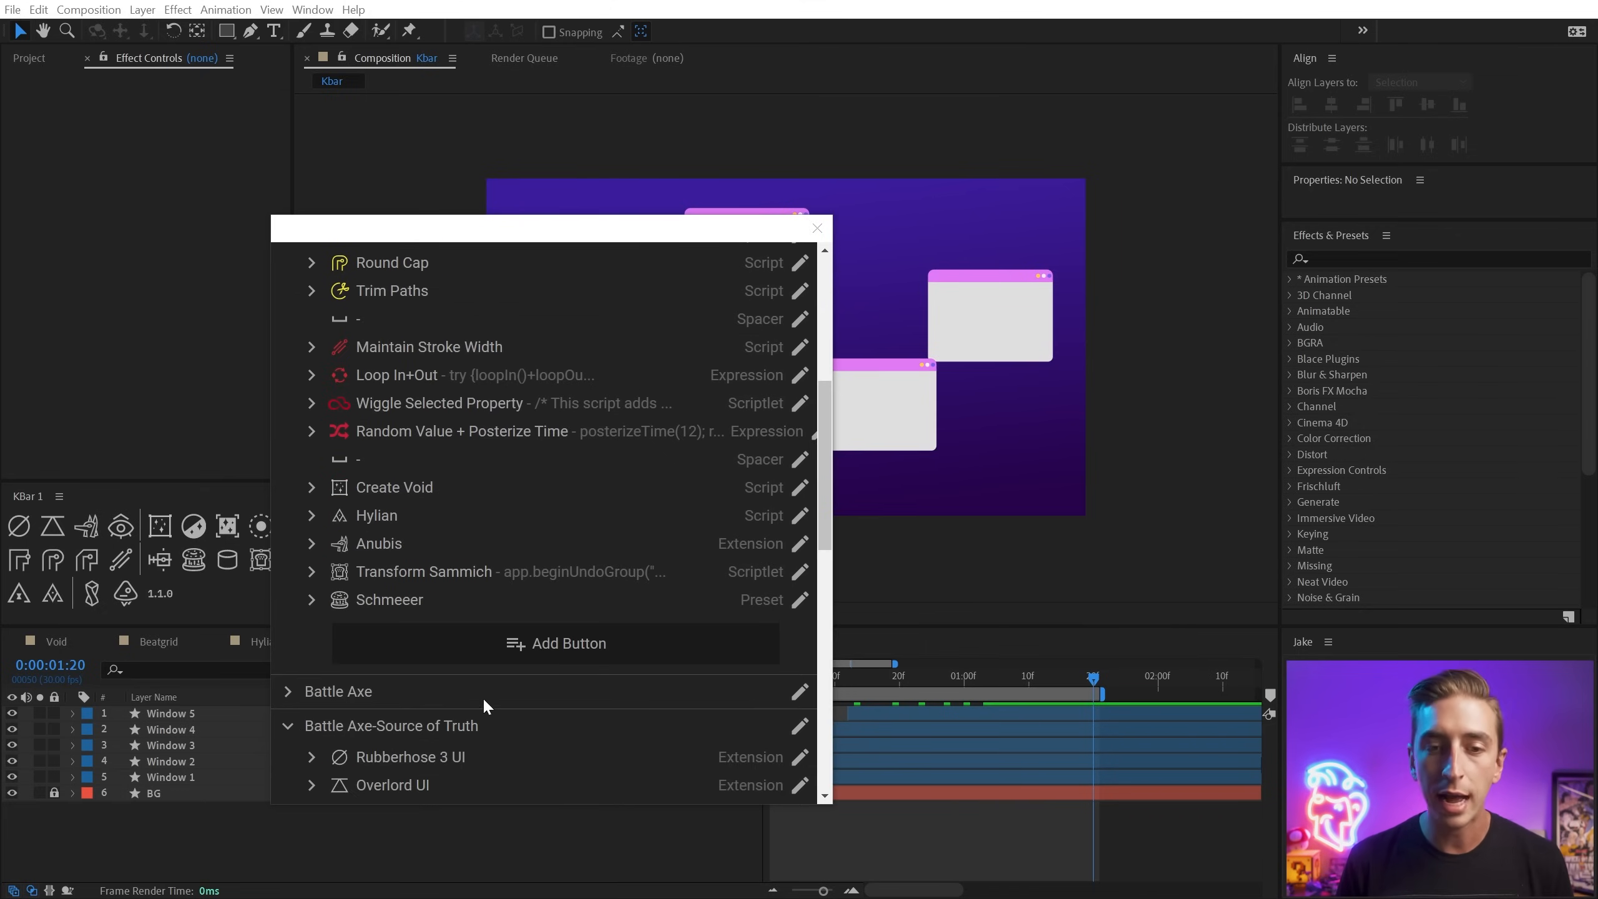
pyautogui.scroll(-6, 392, 529)
pyautogui.scroll(8, 397, 590)
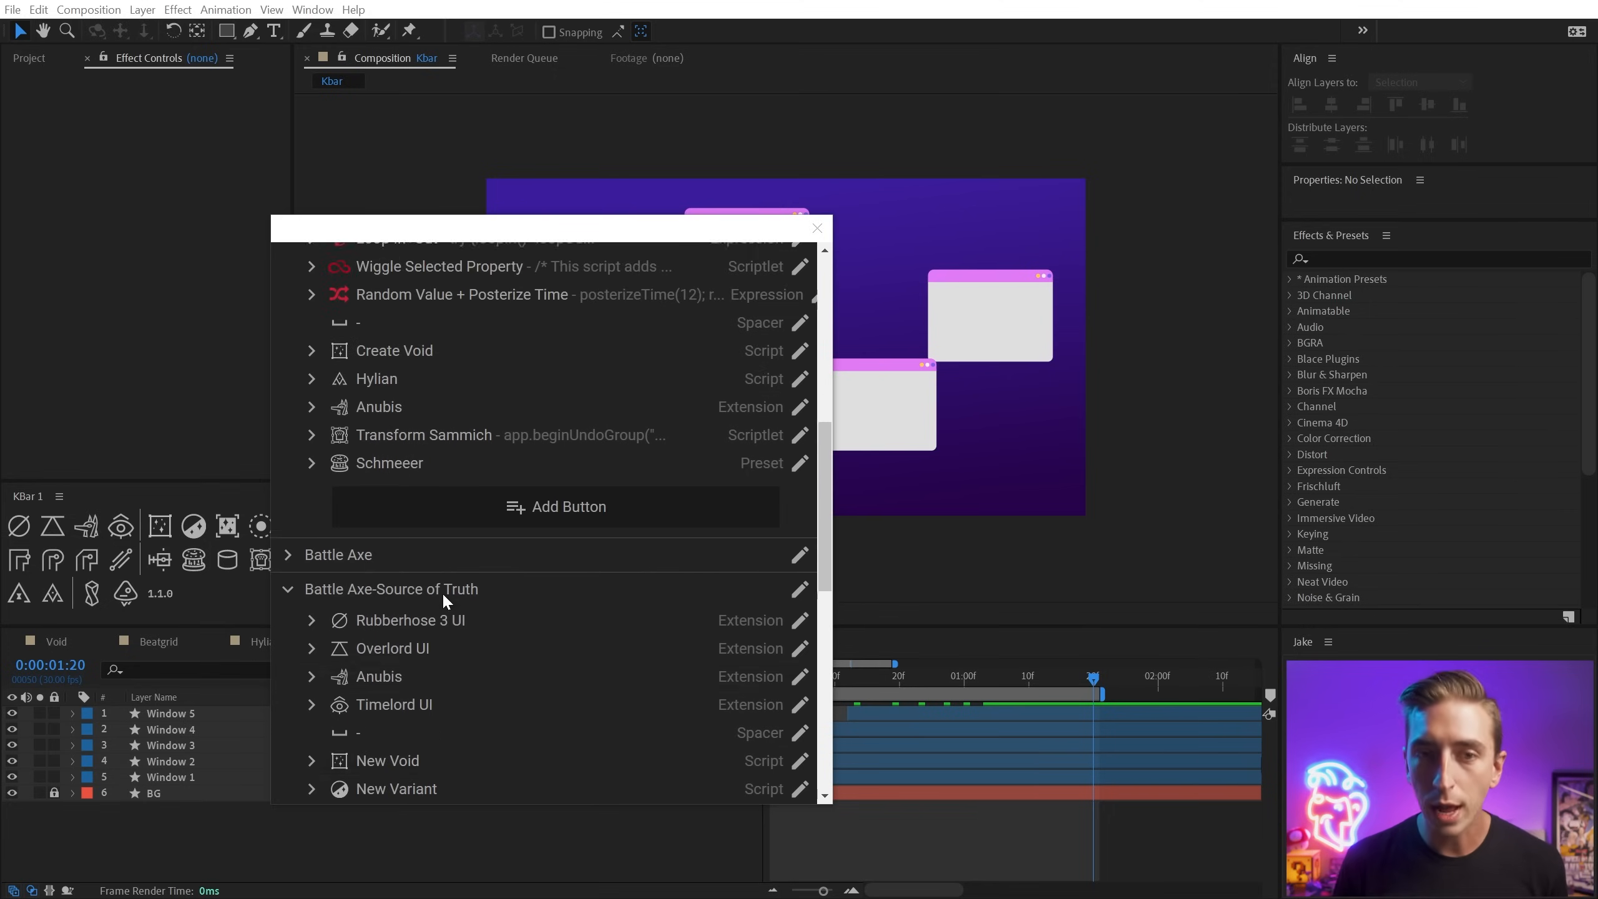
pyautogui.click(817, 228)
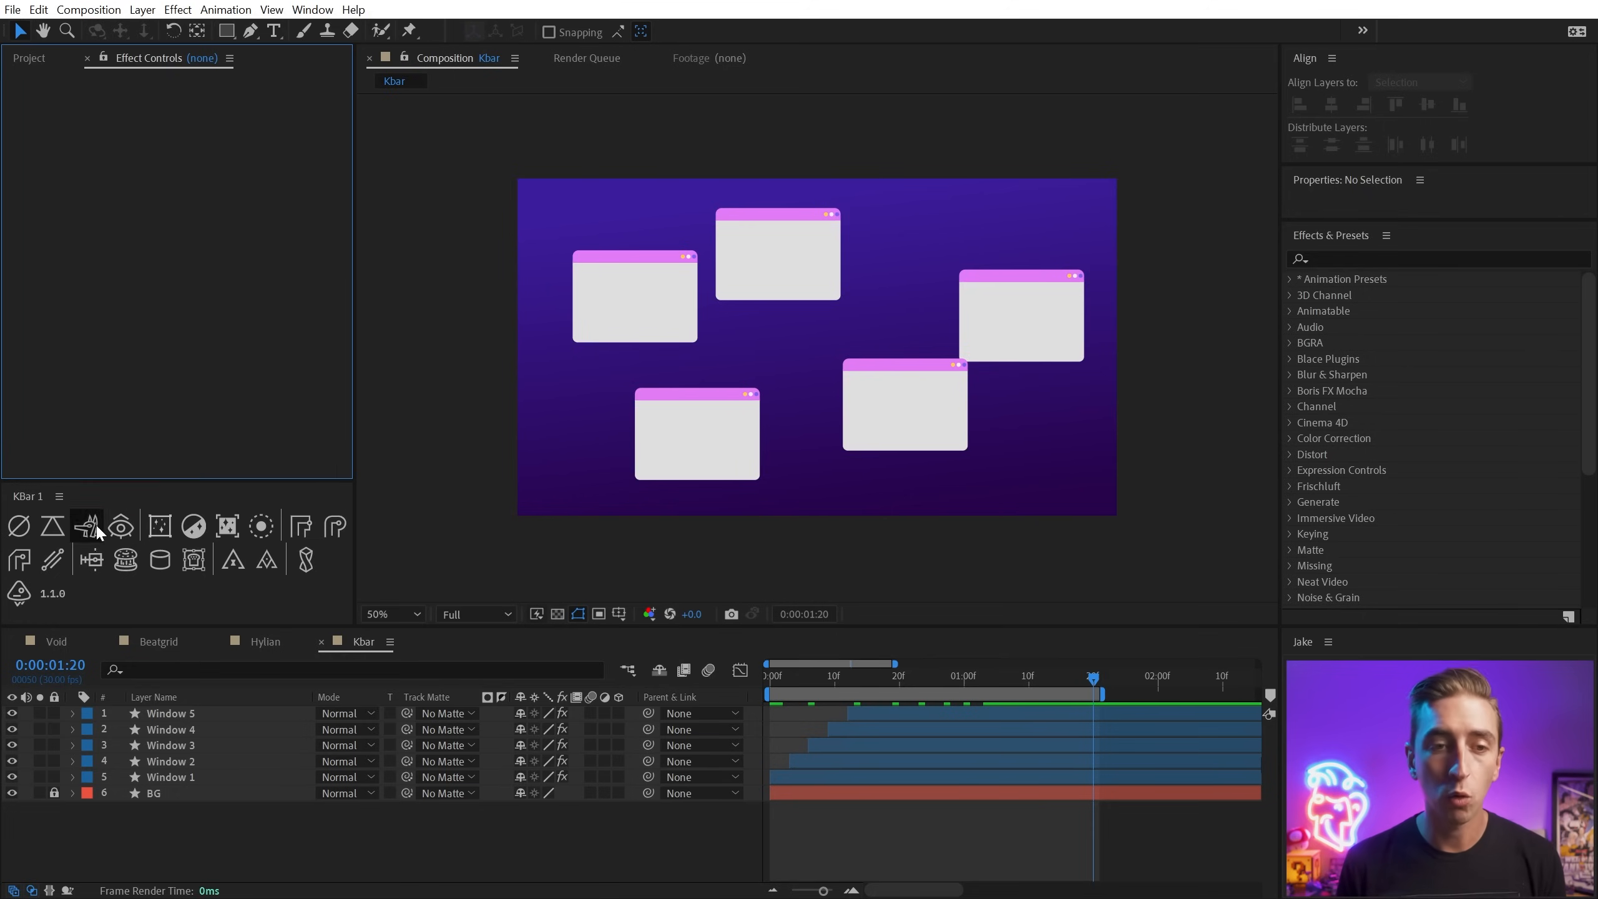
# Launch the Rubberhose 3, Overlord and Anubis extensions from KBar, and widen the Anubis panel.
pyautogui.click(19, 527)
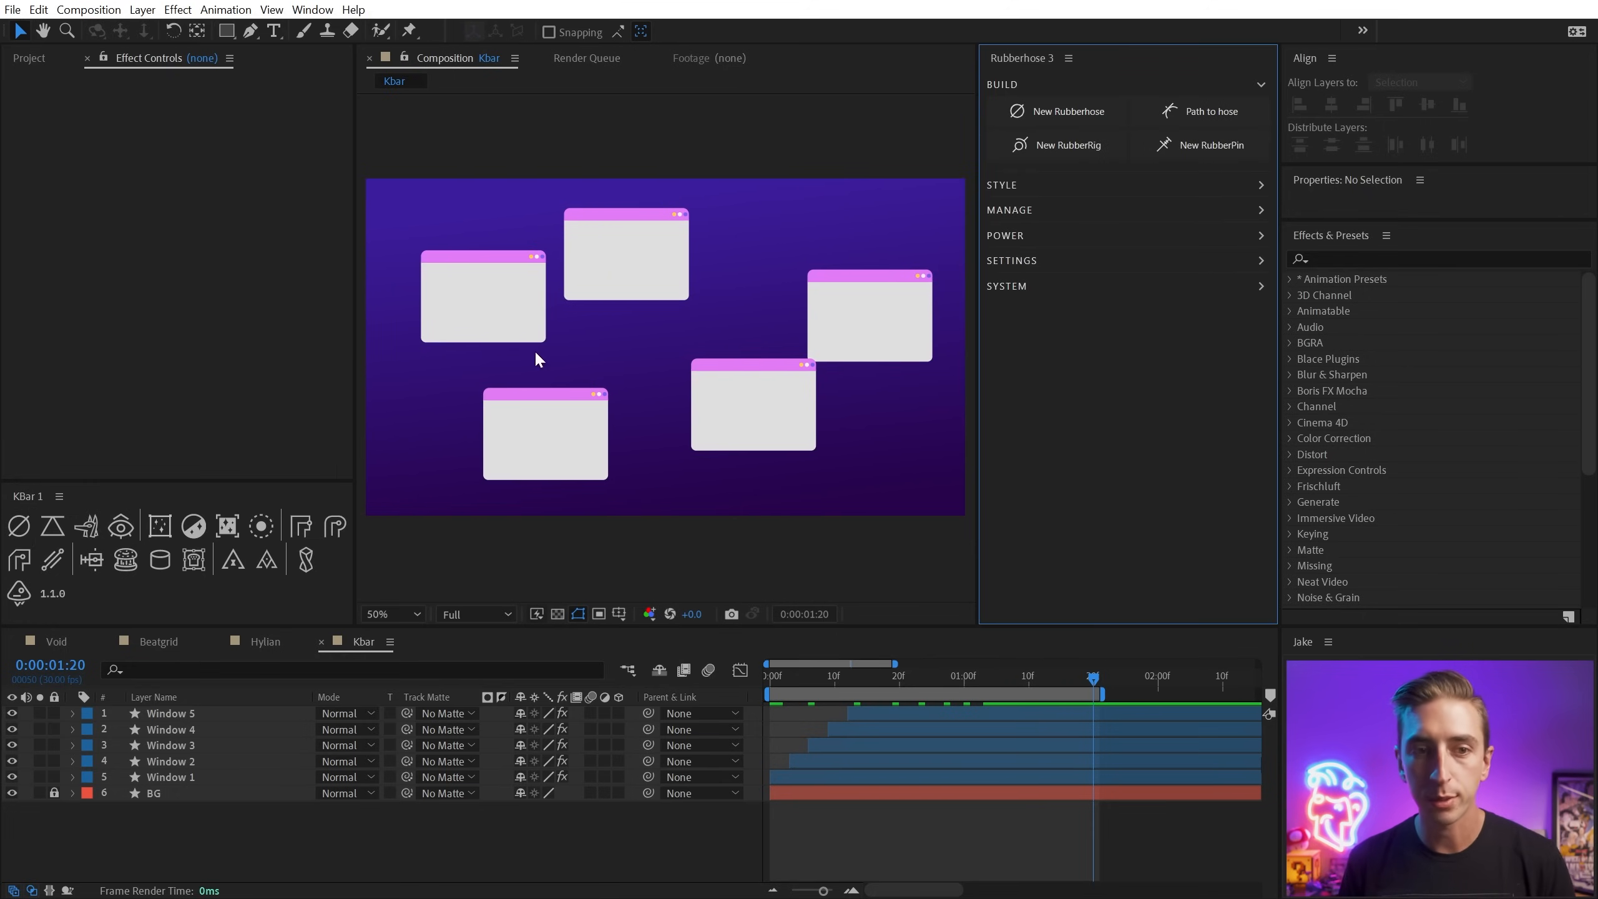
pyautogui.click(52, 526)
pyautogui.click(28, 497)
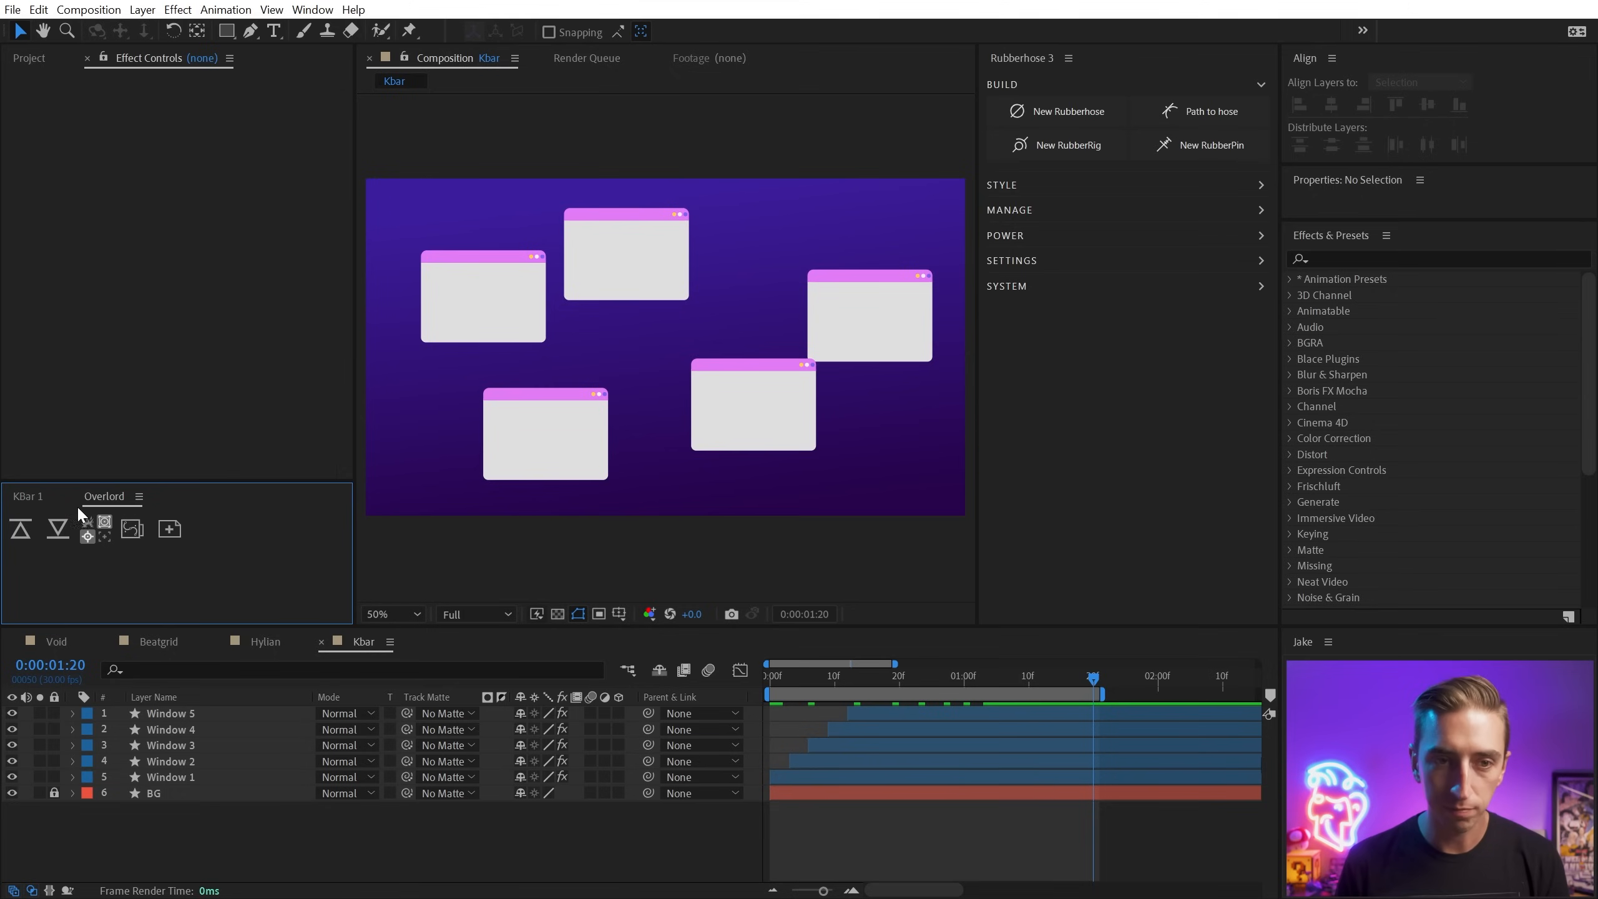
pyautogui.click(86, 527)
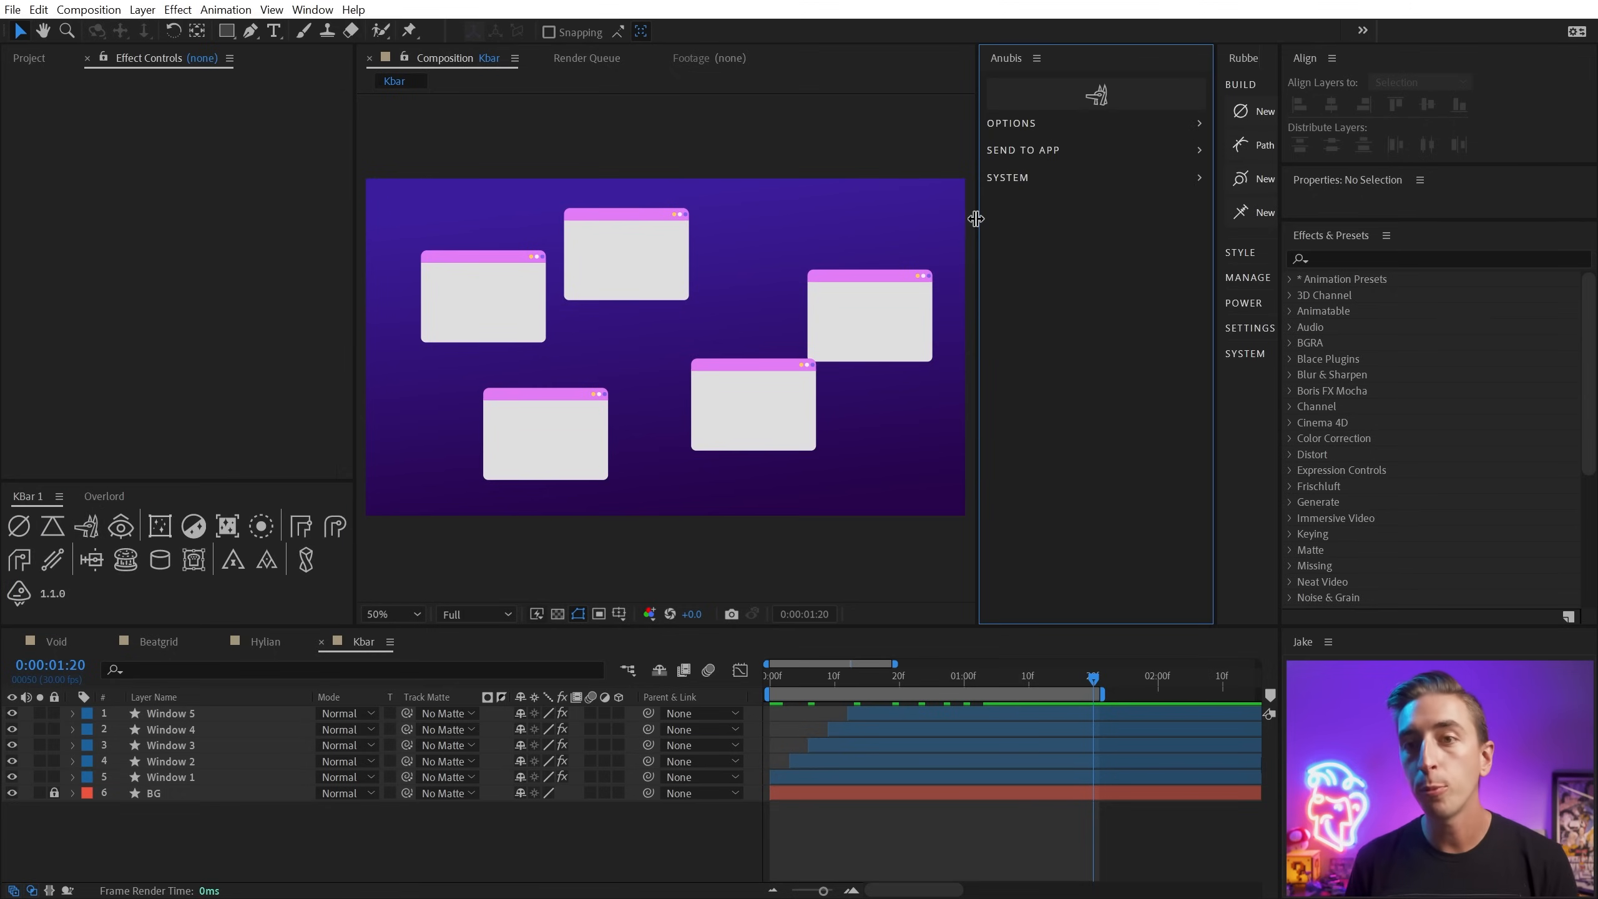
pyautogui.moveTo(977, 218); pyautogui.dragTo(920, 216)
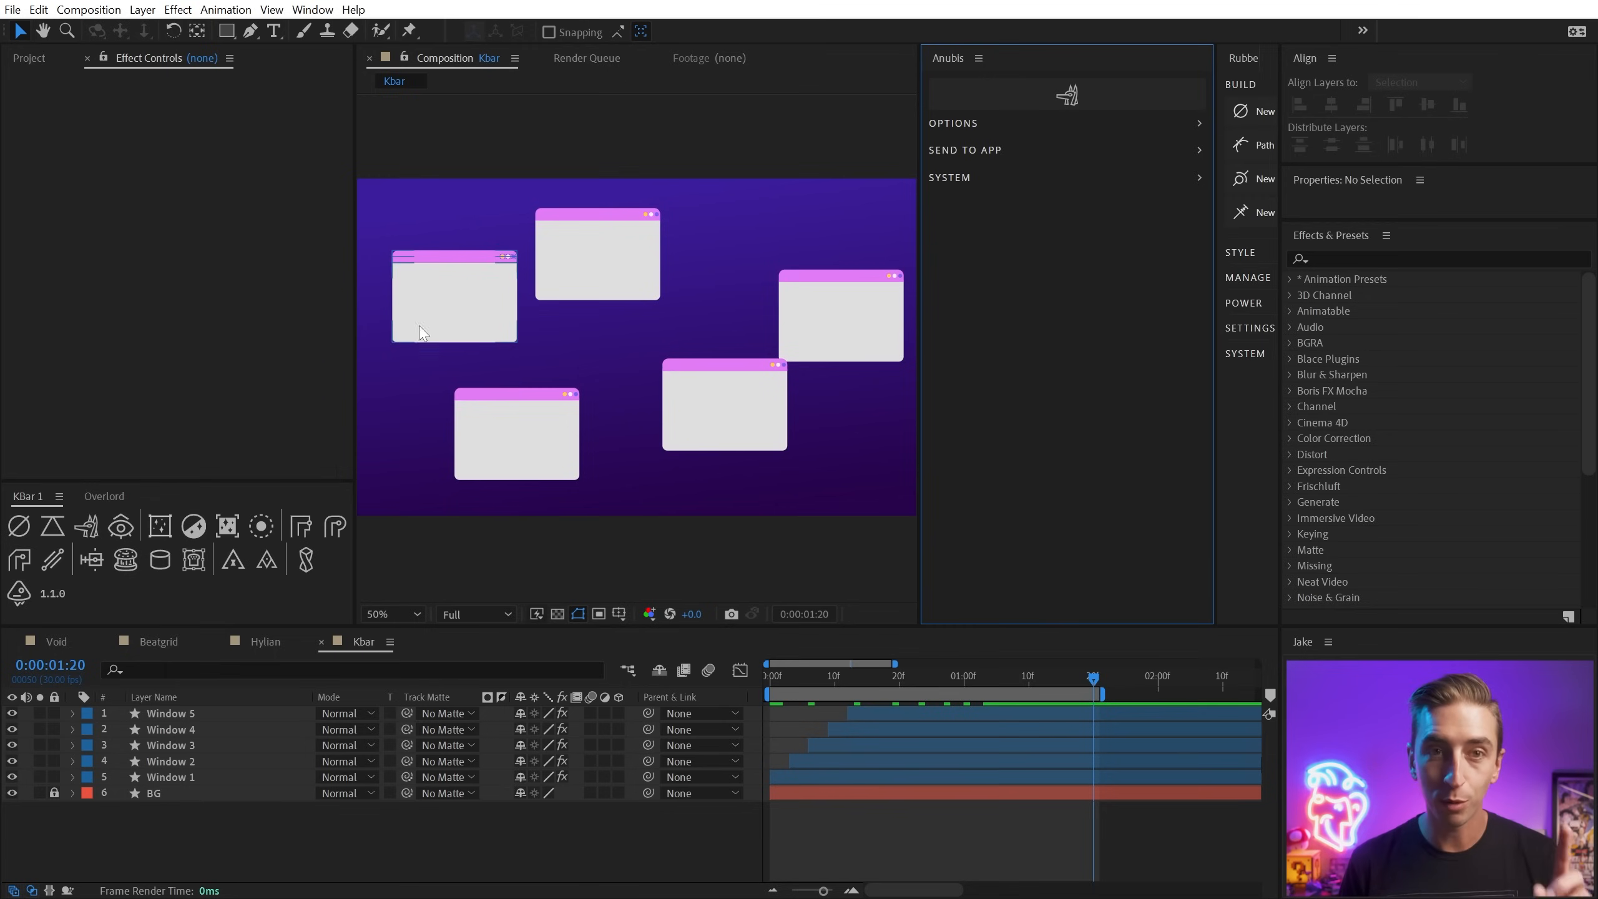
# Render the Kbar composition with Anubis straight from KBar, play the output Kbar.mp4, and return to the composition.
pyautogui.click(89, 528)
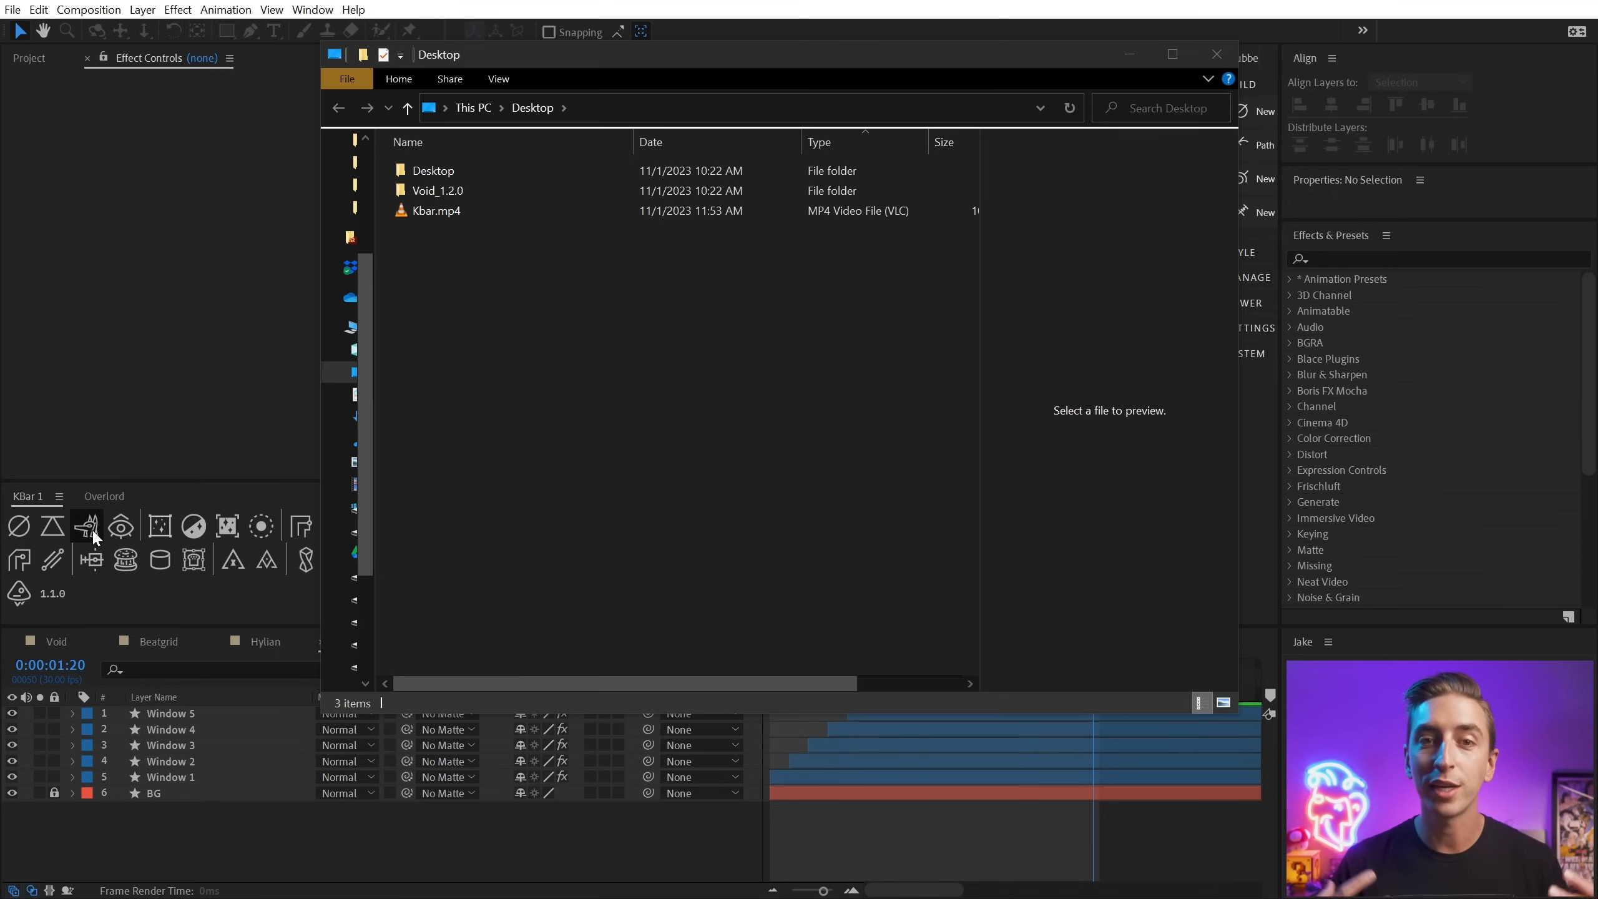
pyautogui.doubleClick(417, 212)
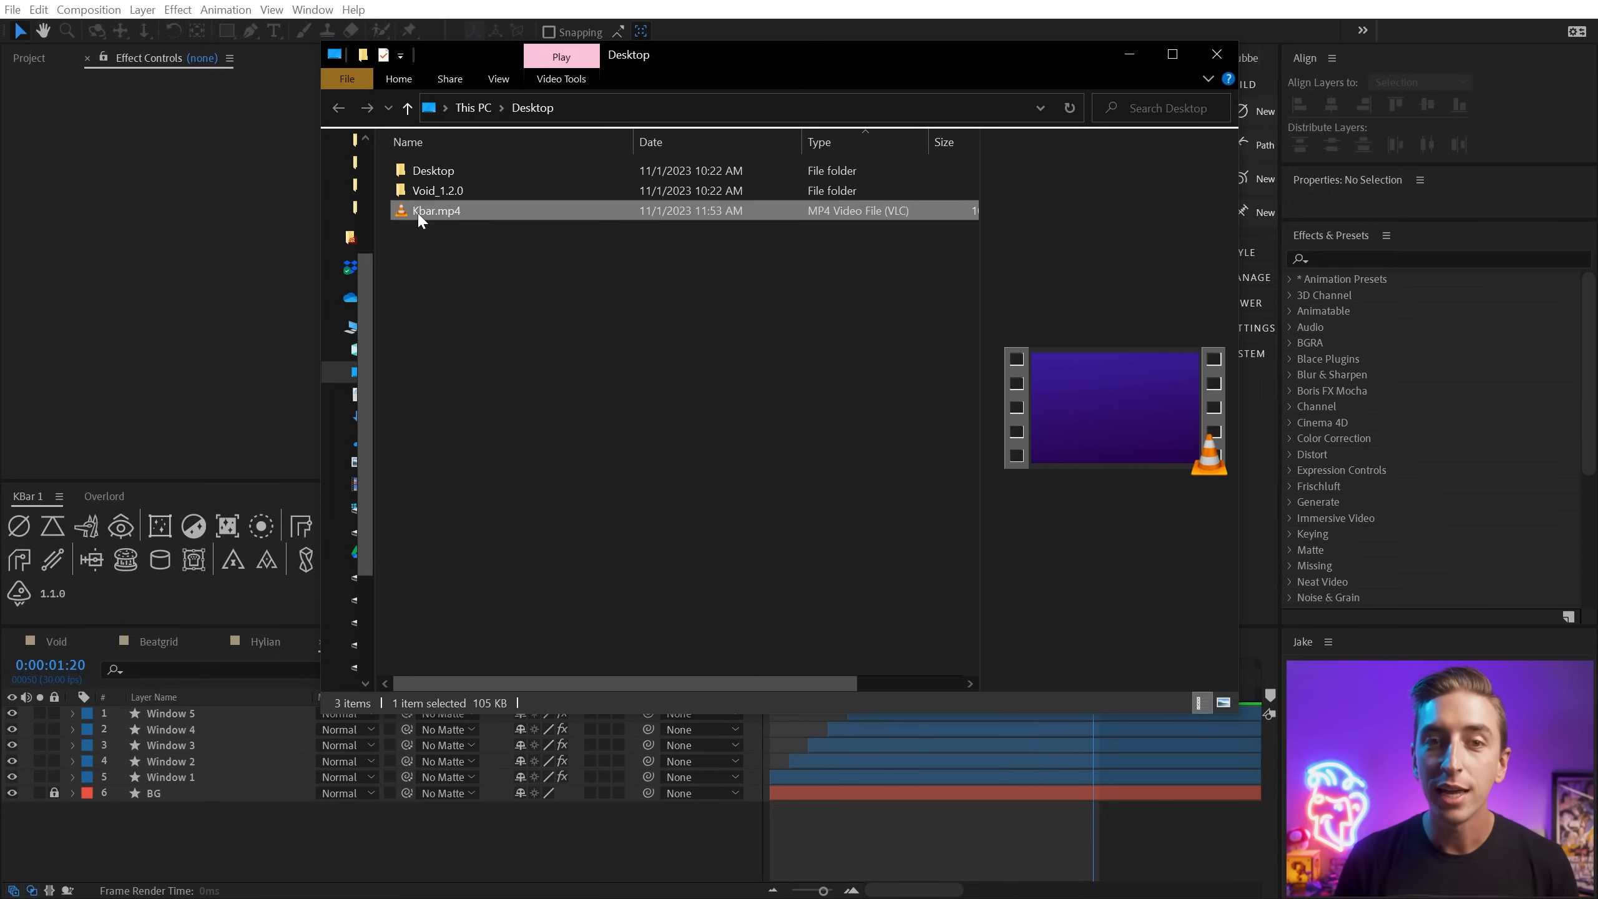
pyautogui.moveTo(51, 184); pyautogui.dragTo(861, 64)
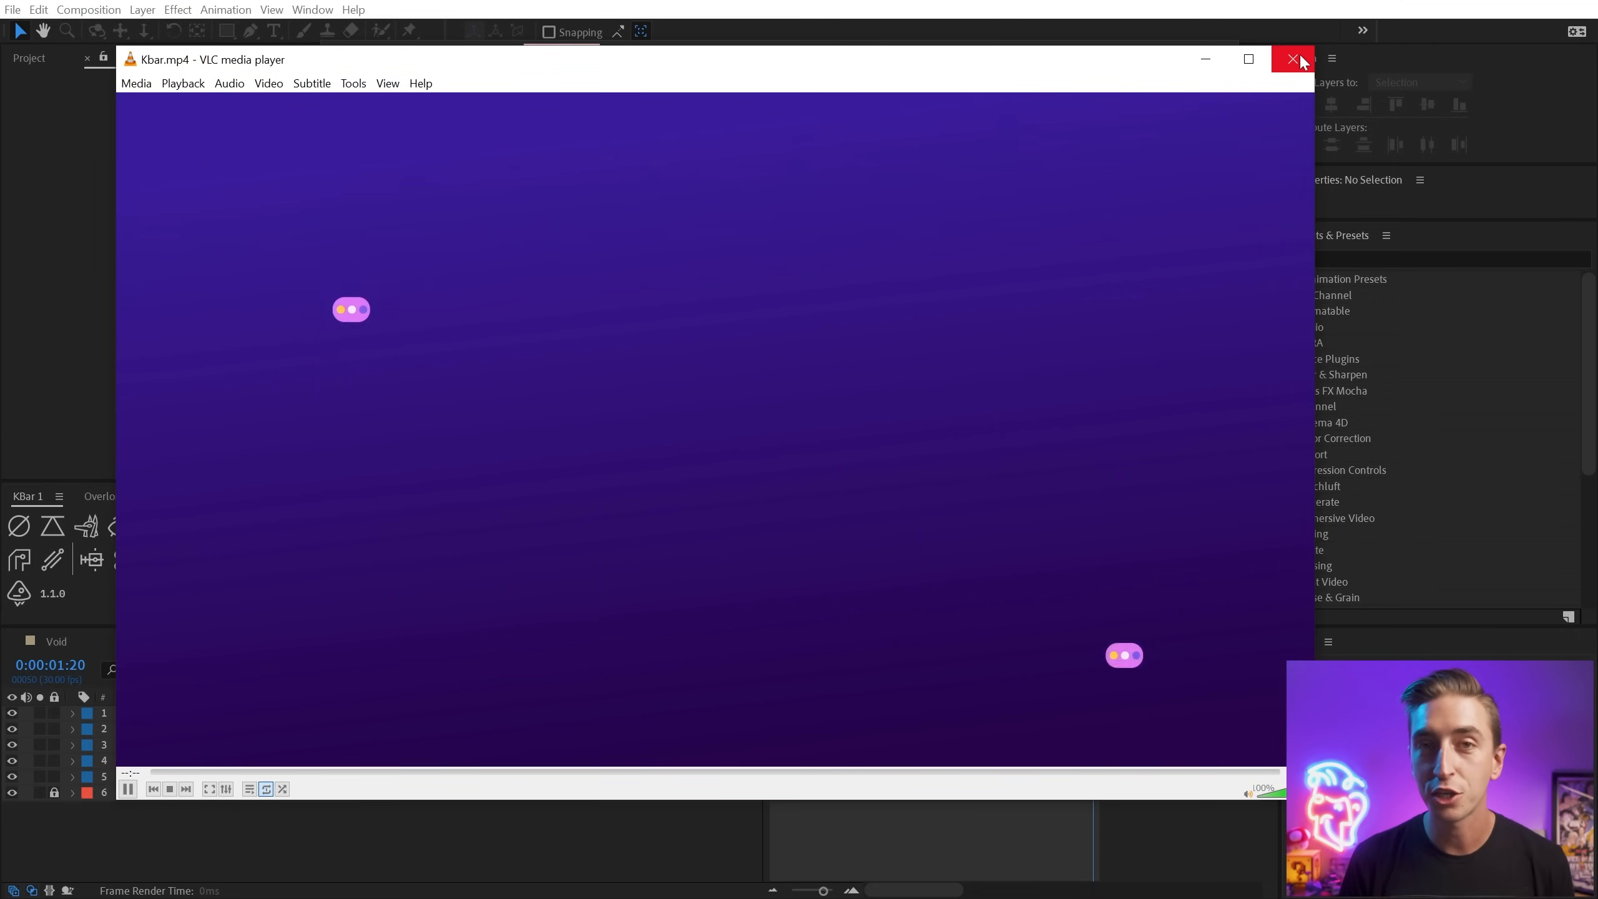
pyautogui.click(1298, 58)
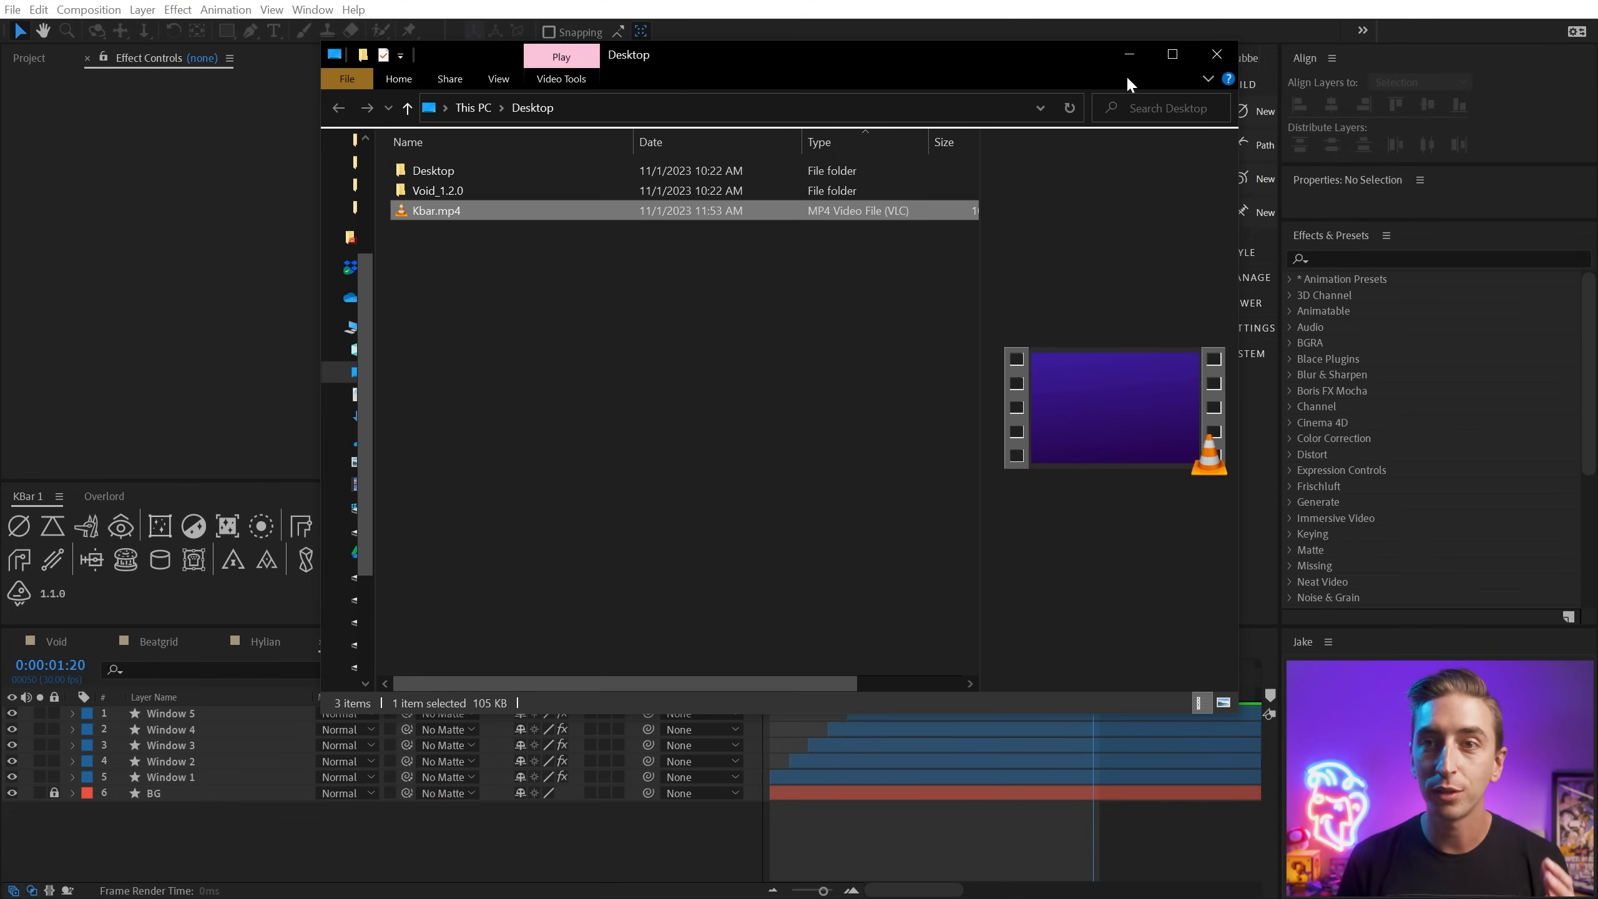
pyautogui.click(1215, 57)
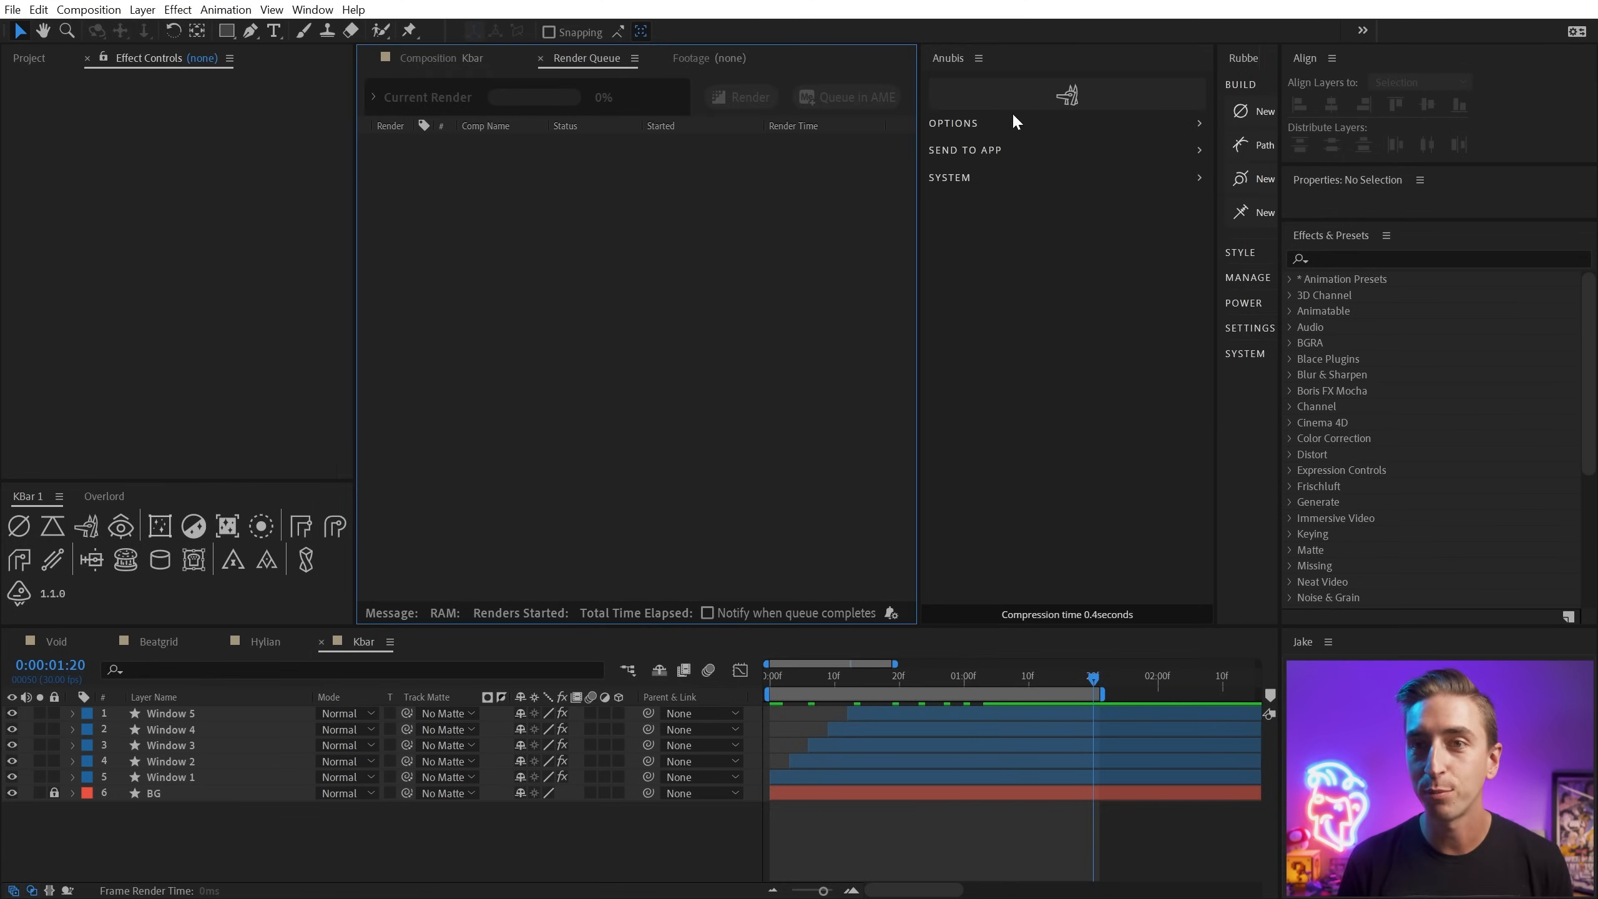
pyautogui.click(956, 857)
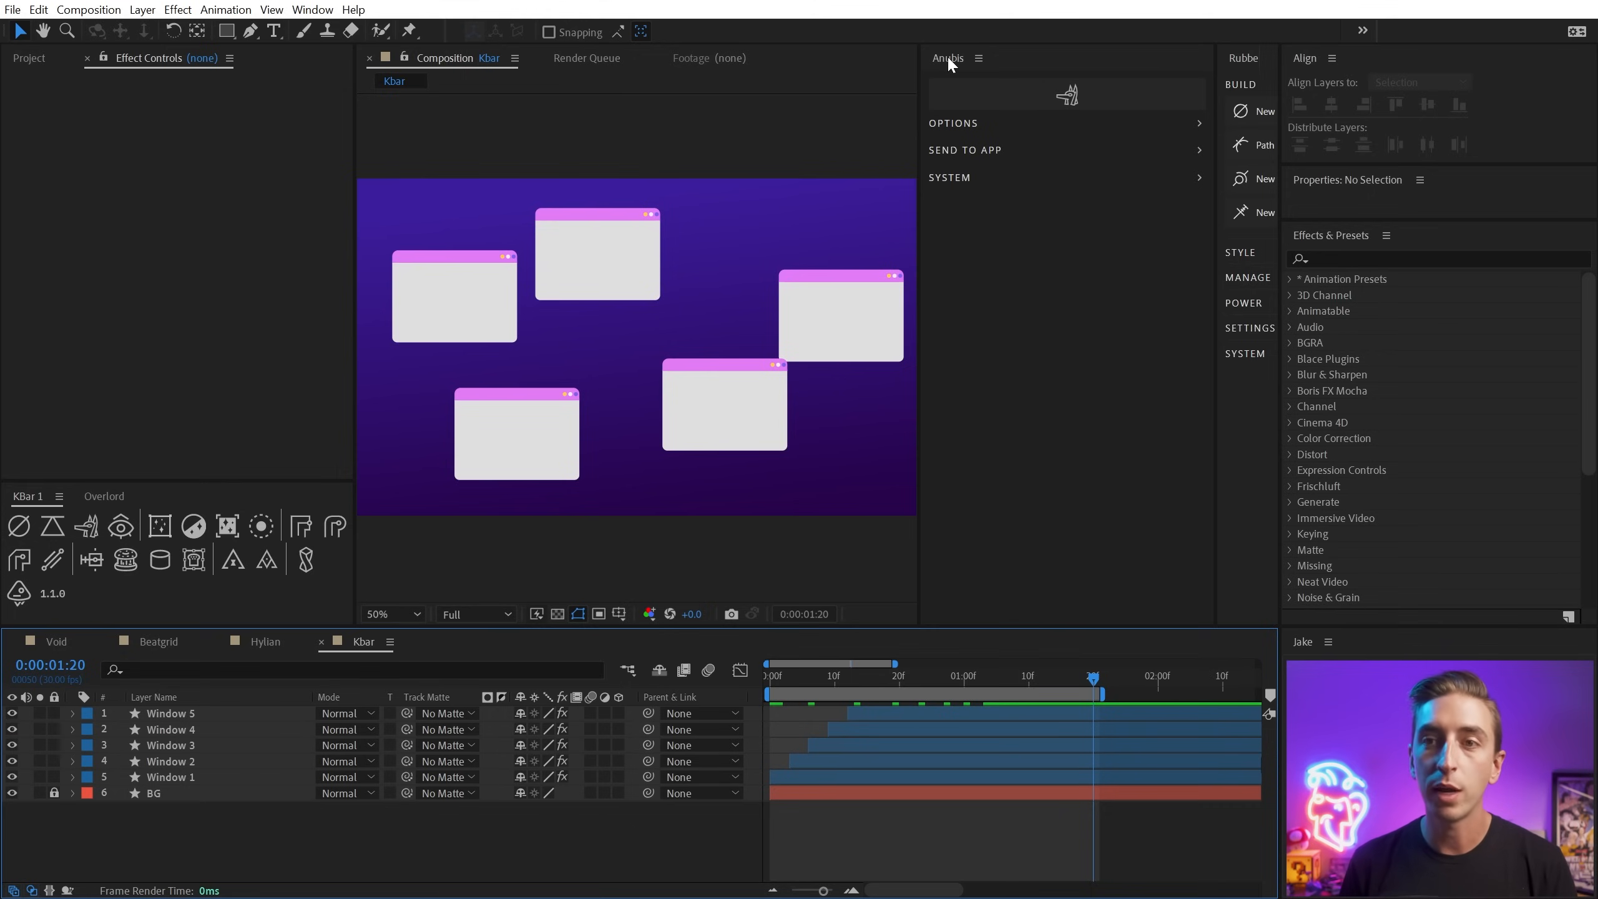
# Dock the Anubis panel with KBar and Overlord, render the Kbar composition from the KBar toolbar, and select Kbar 2.mp4 in the output folder.
pyautogui.moveTo(948, 63); pyautogui.dragTo(148, 551)
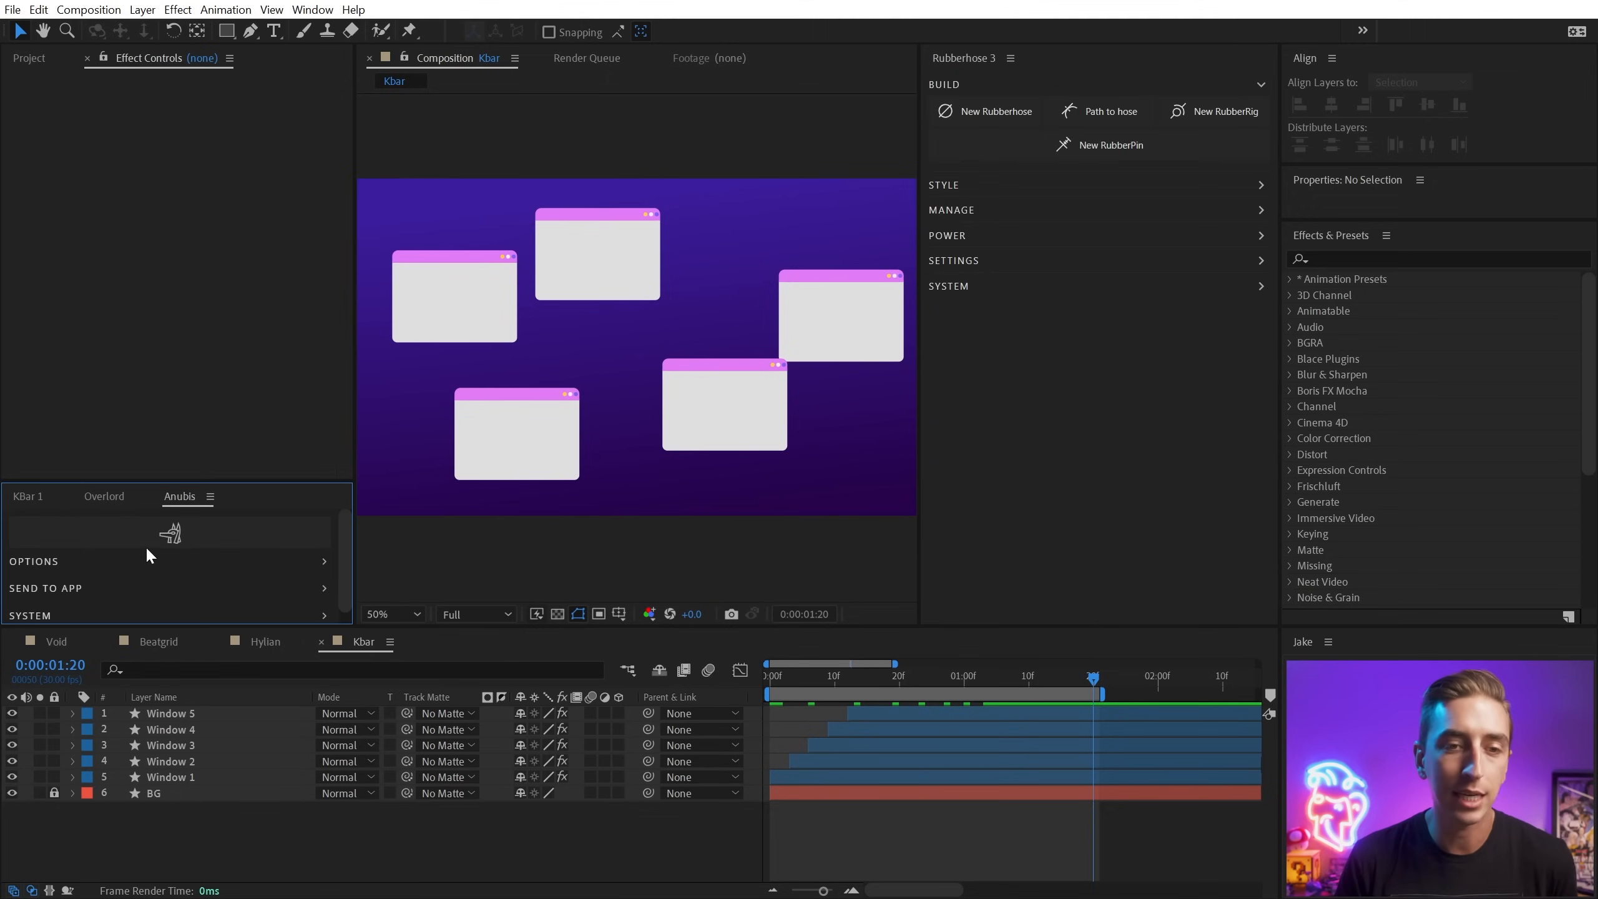
pyautogui.click(26, 495)
pyautogui.click(88, 527)
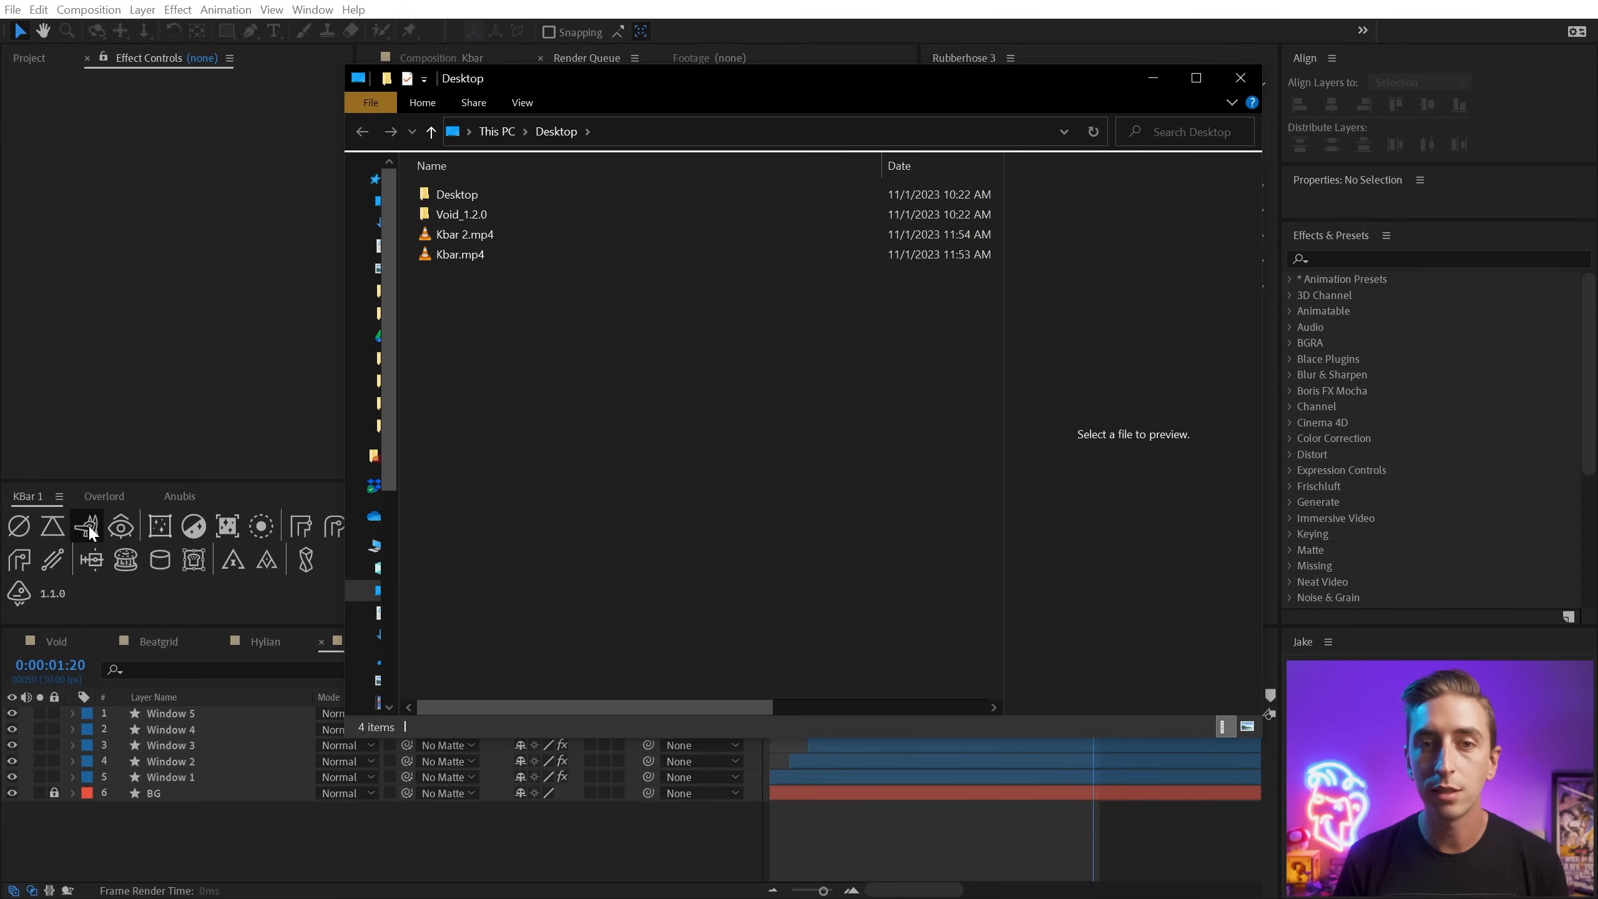
pyautogui.click(468, 240)
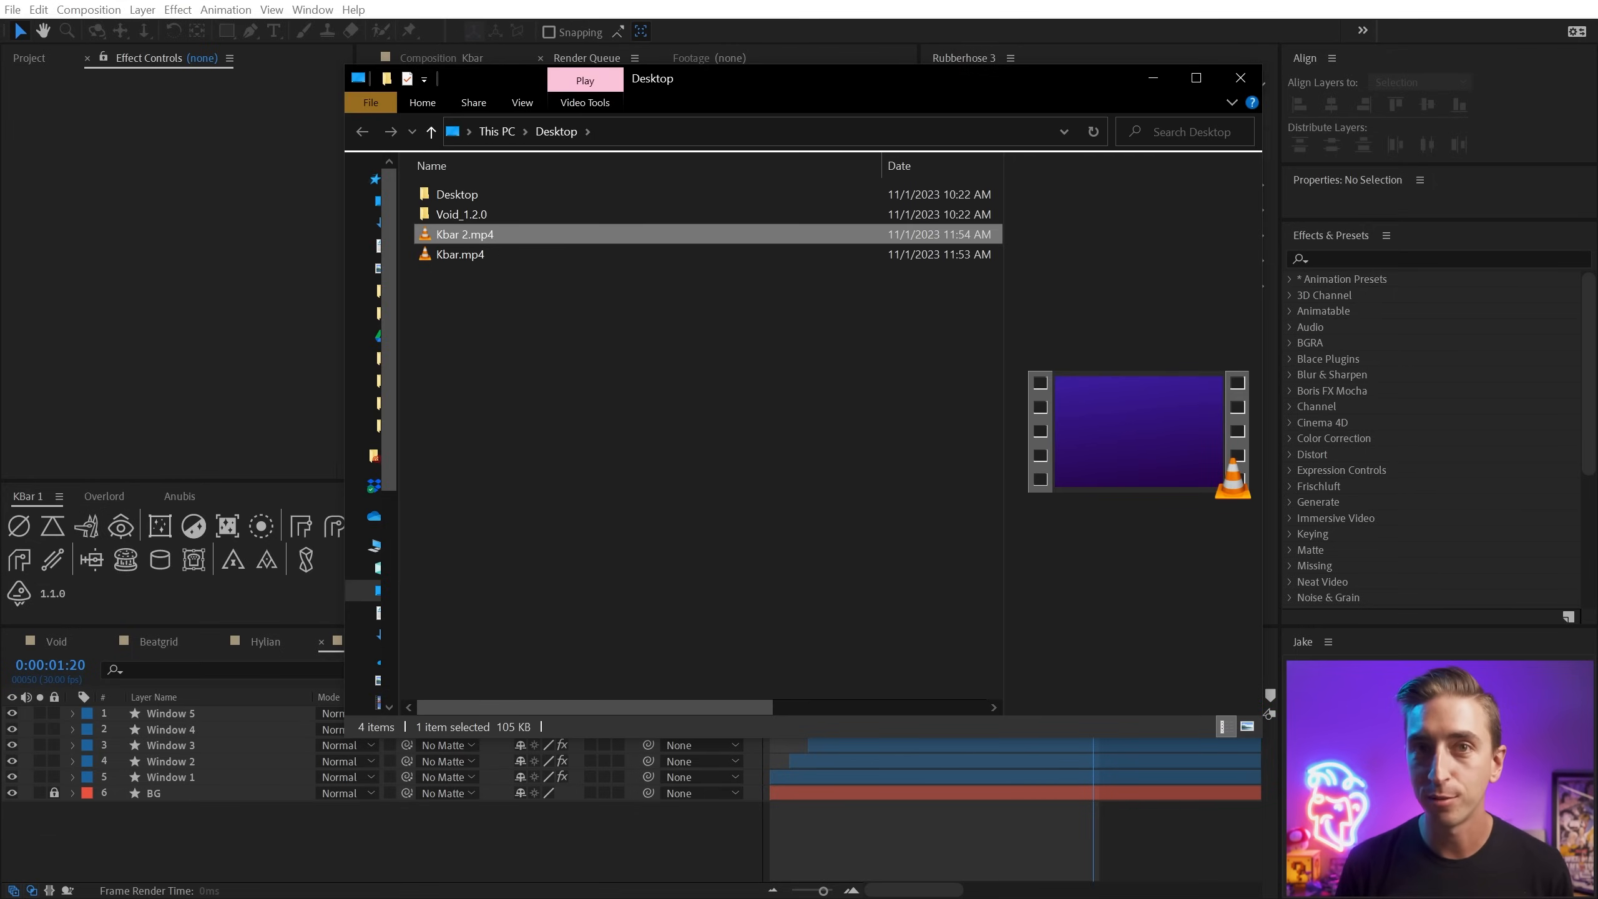
# Examine the export options in the Anubis panel and return to the KBar toolbar.
pyautogui.click(176, 504)
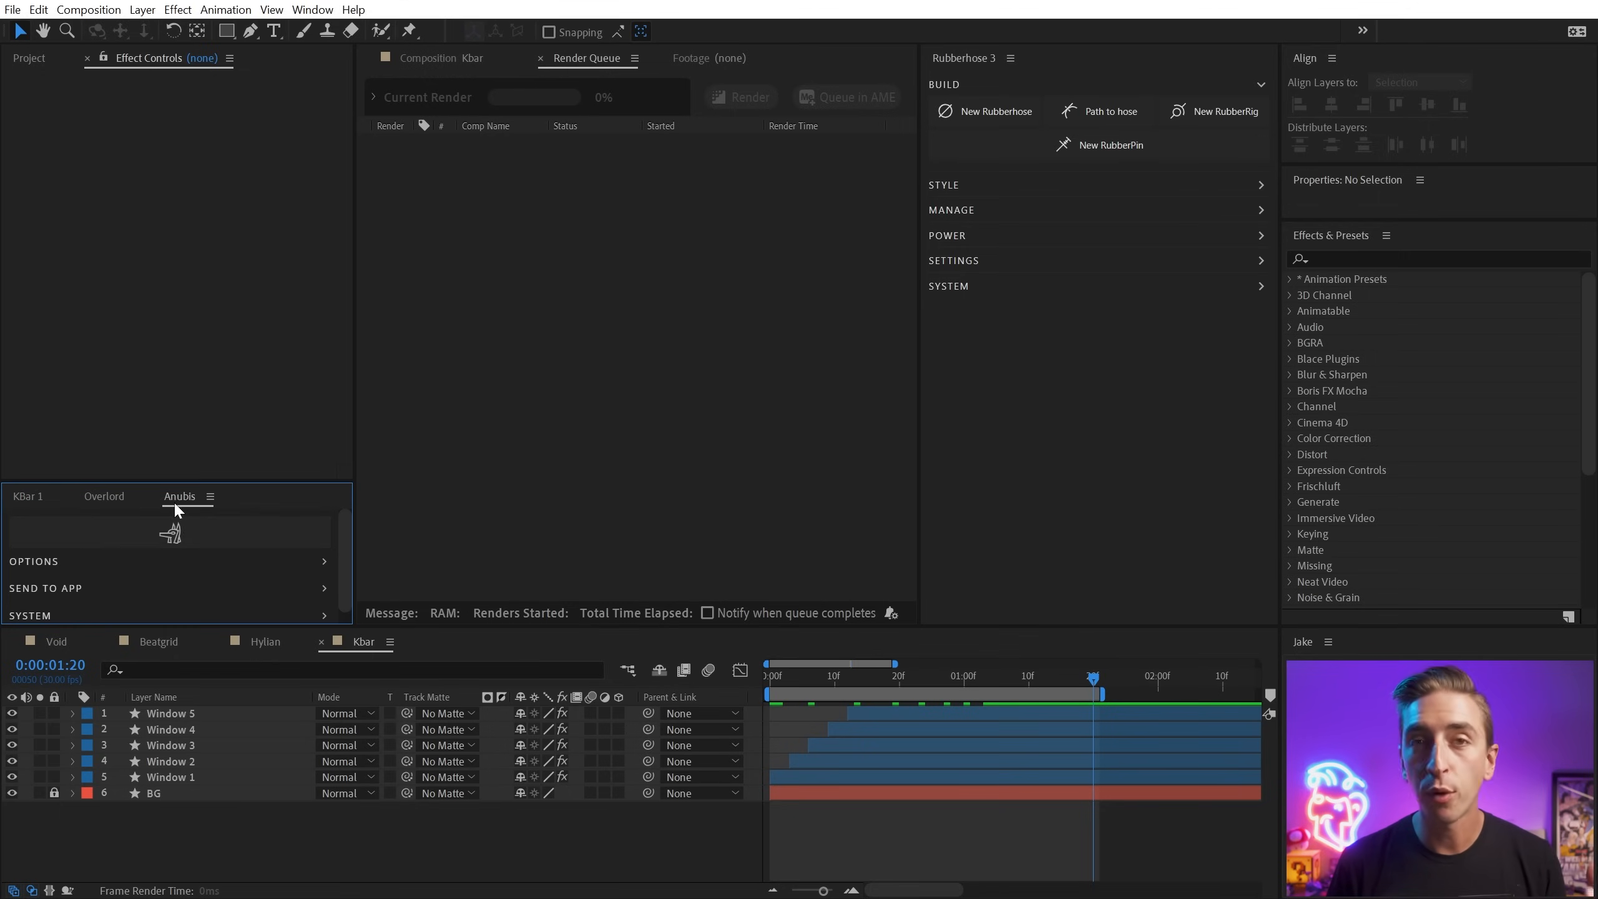
pyautogui.click(286, 565)
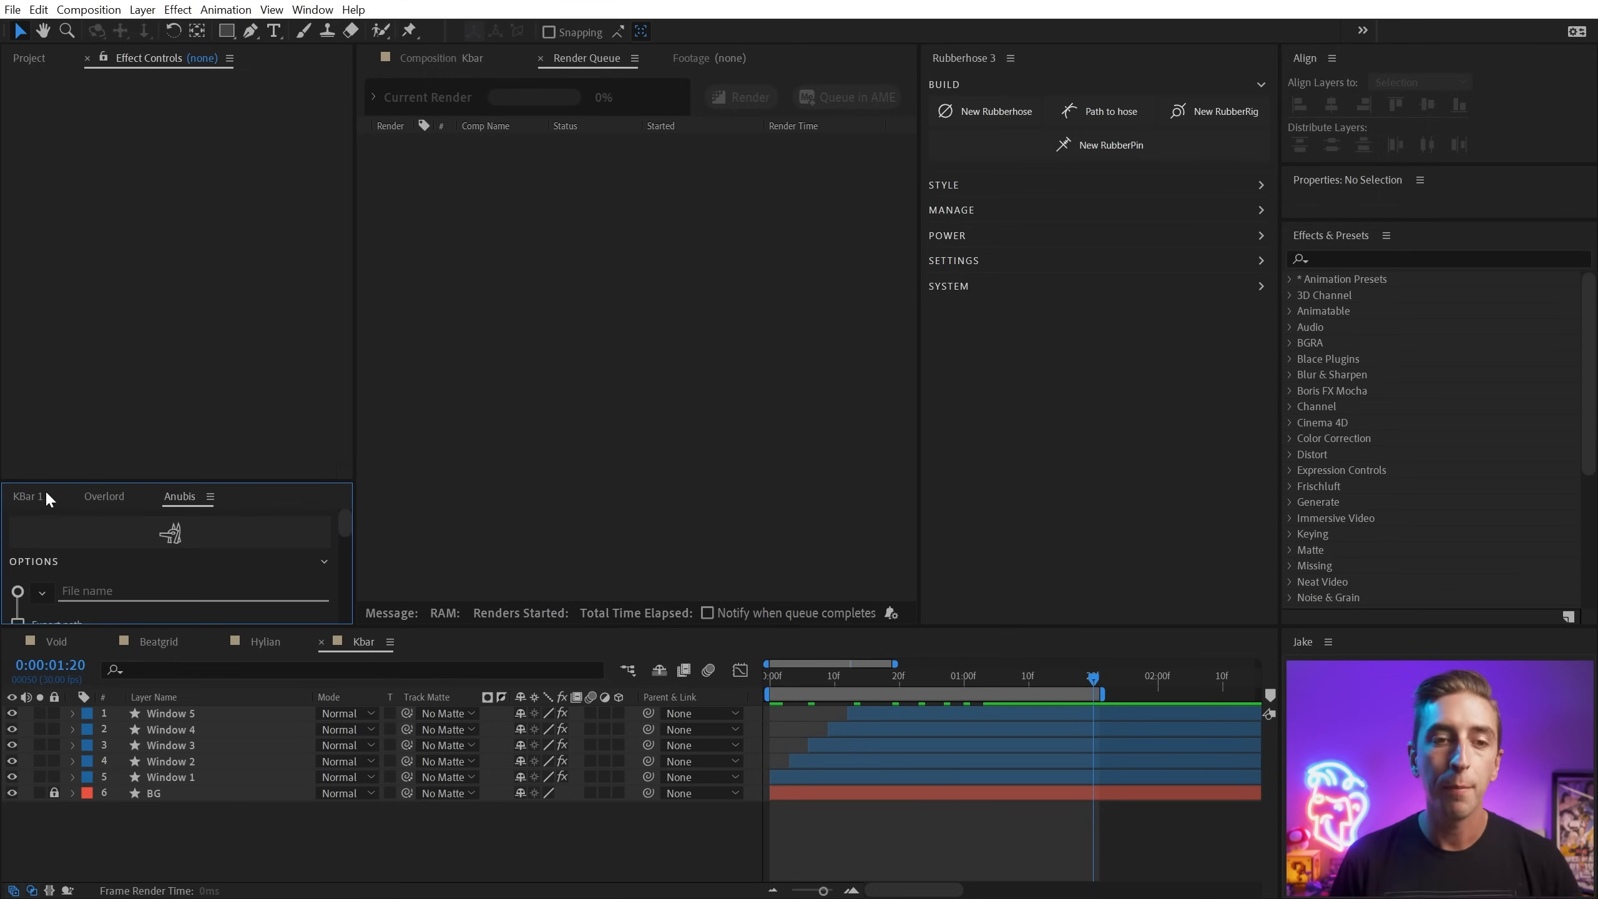
pyautogui.click(28, 496)
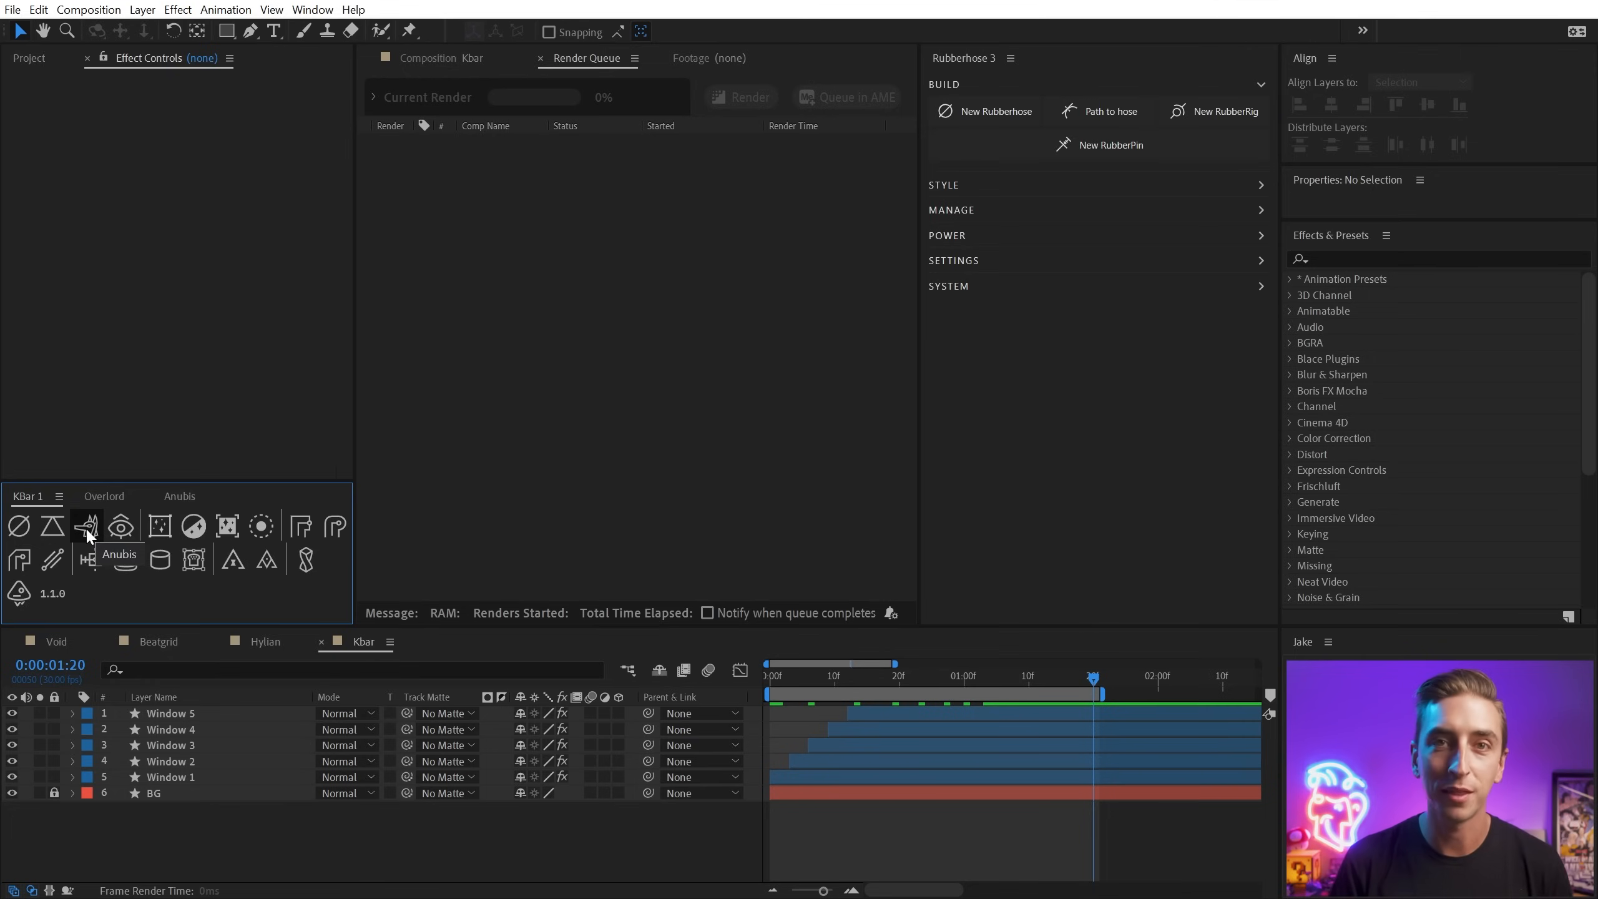
# Launch the Timelord extension from KBar, return to the toolbar, and narrow its panel group so the buttons rewrap.
pyautogui.click(119, 526)
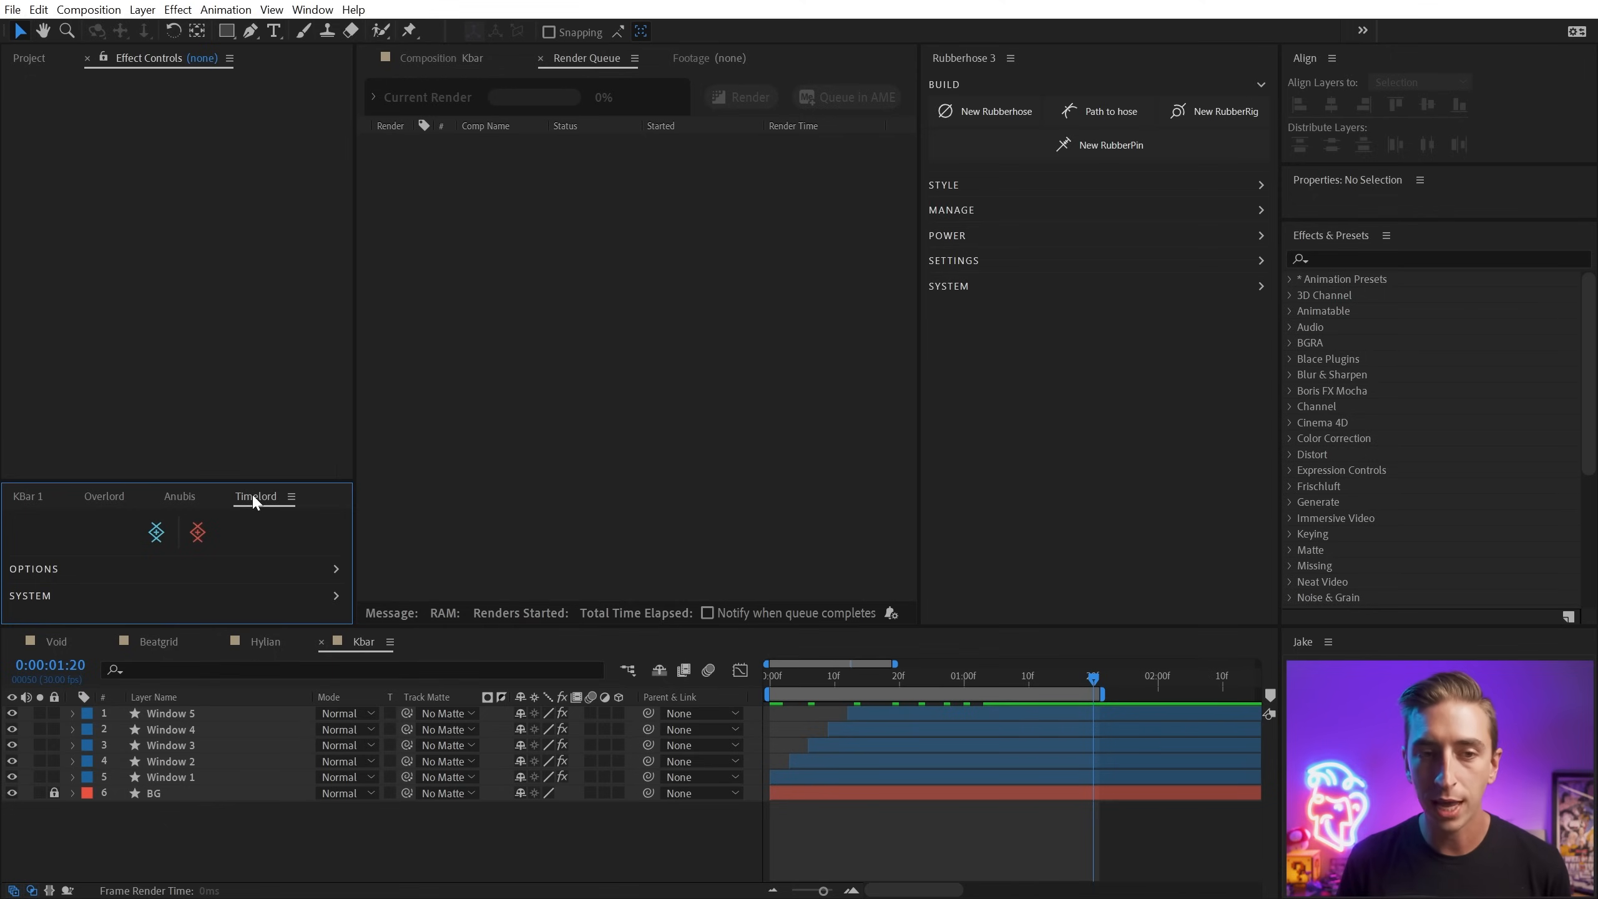
pyautogui.click(29, 498)
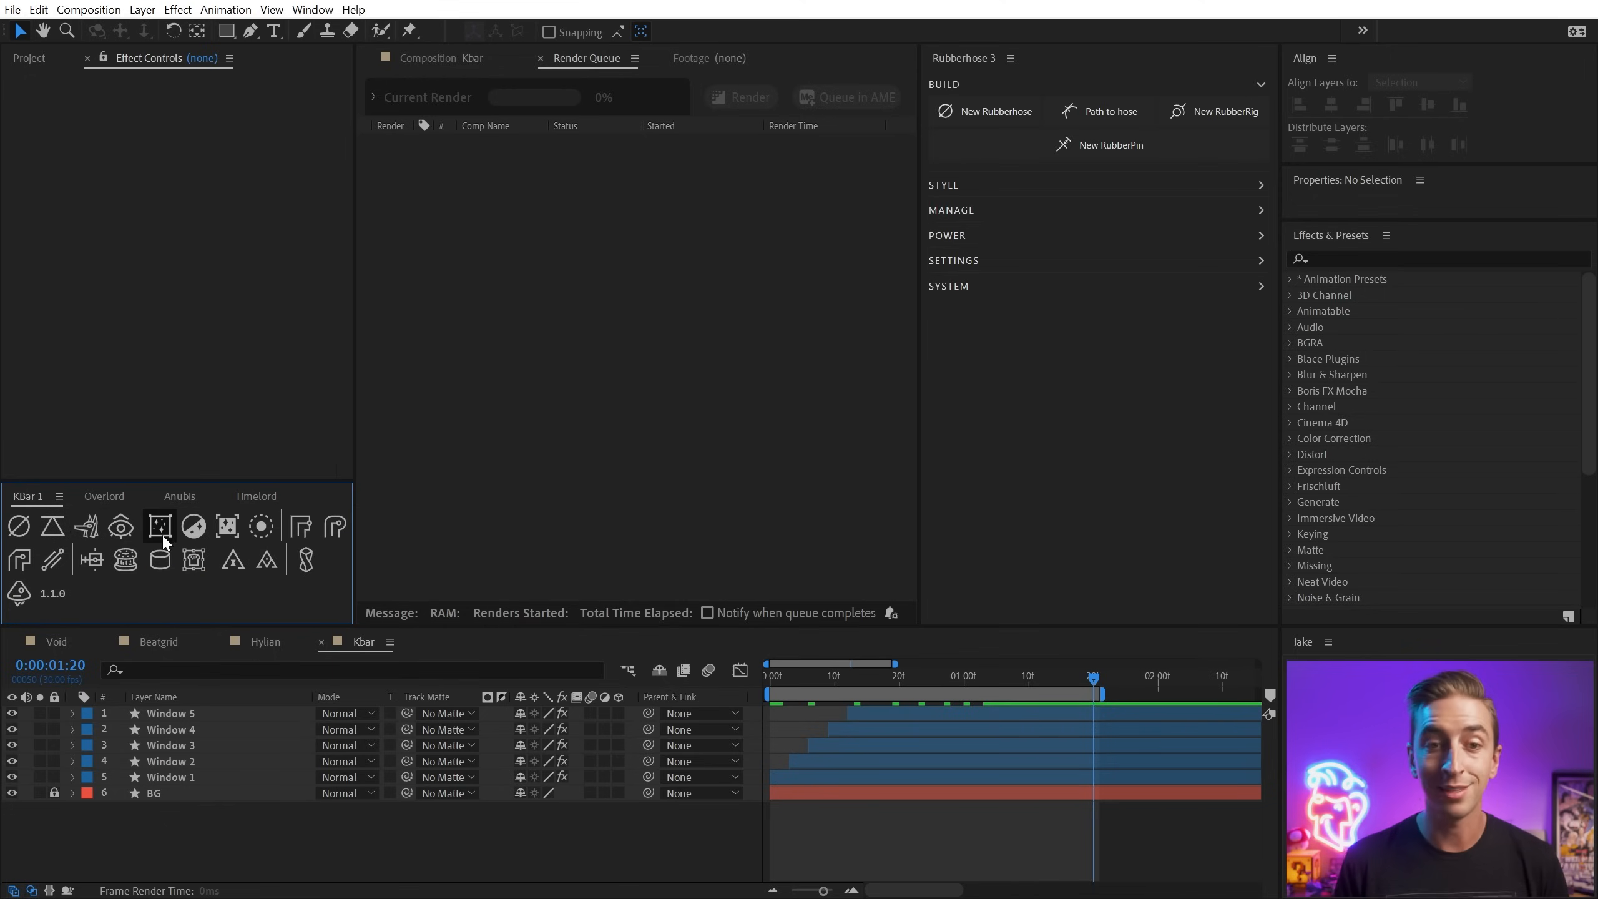
pyautogui.moveTo(354, 548); pyautogui.dragTo(296, 547)
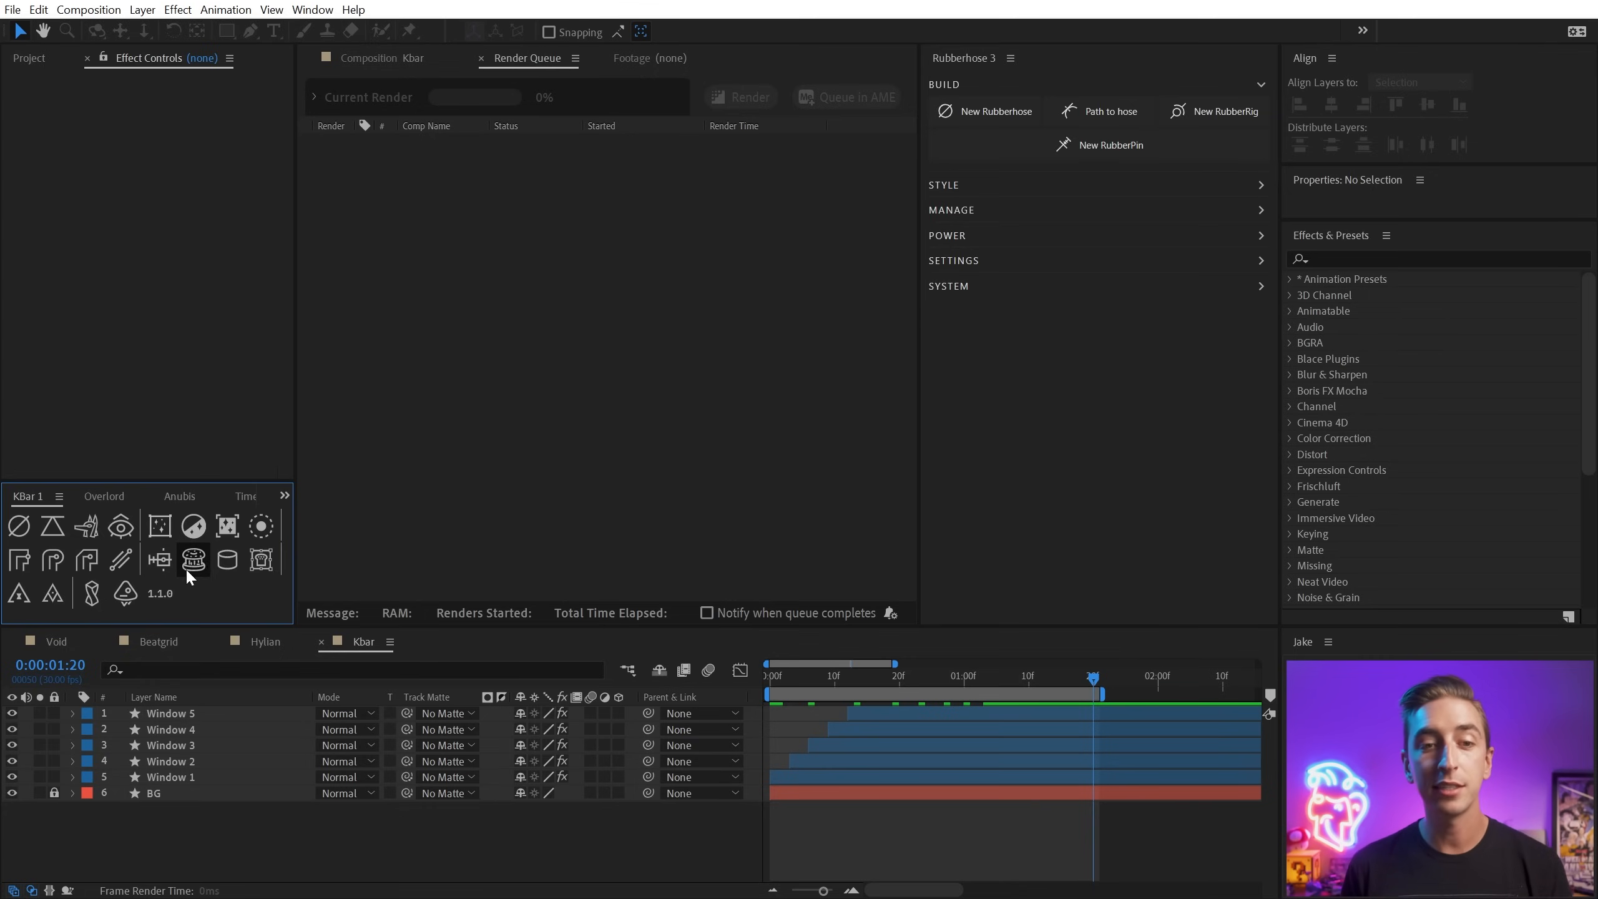
# Open the Beatgrid script from KBar, examine its beat grid controls, and close it.
pyautogui.click(164, 564)
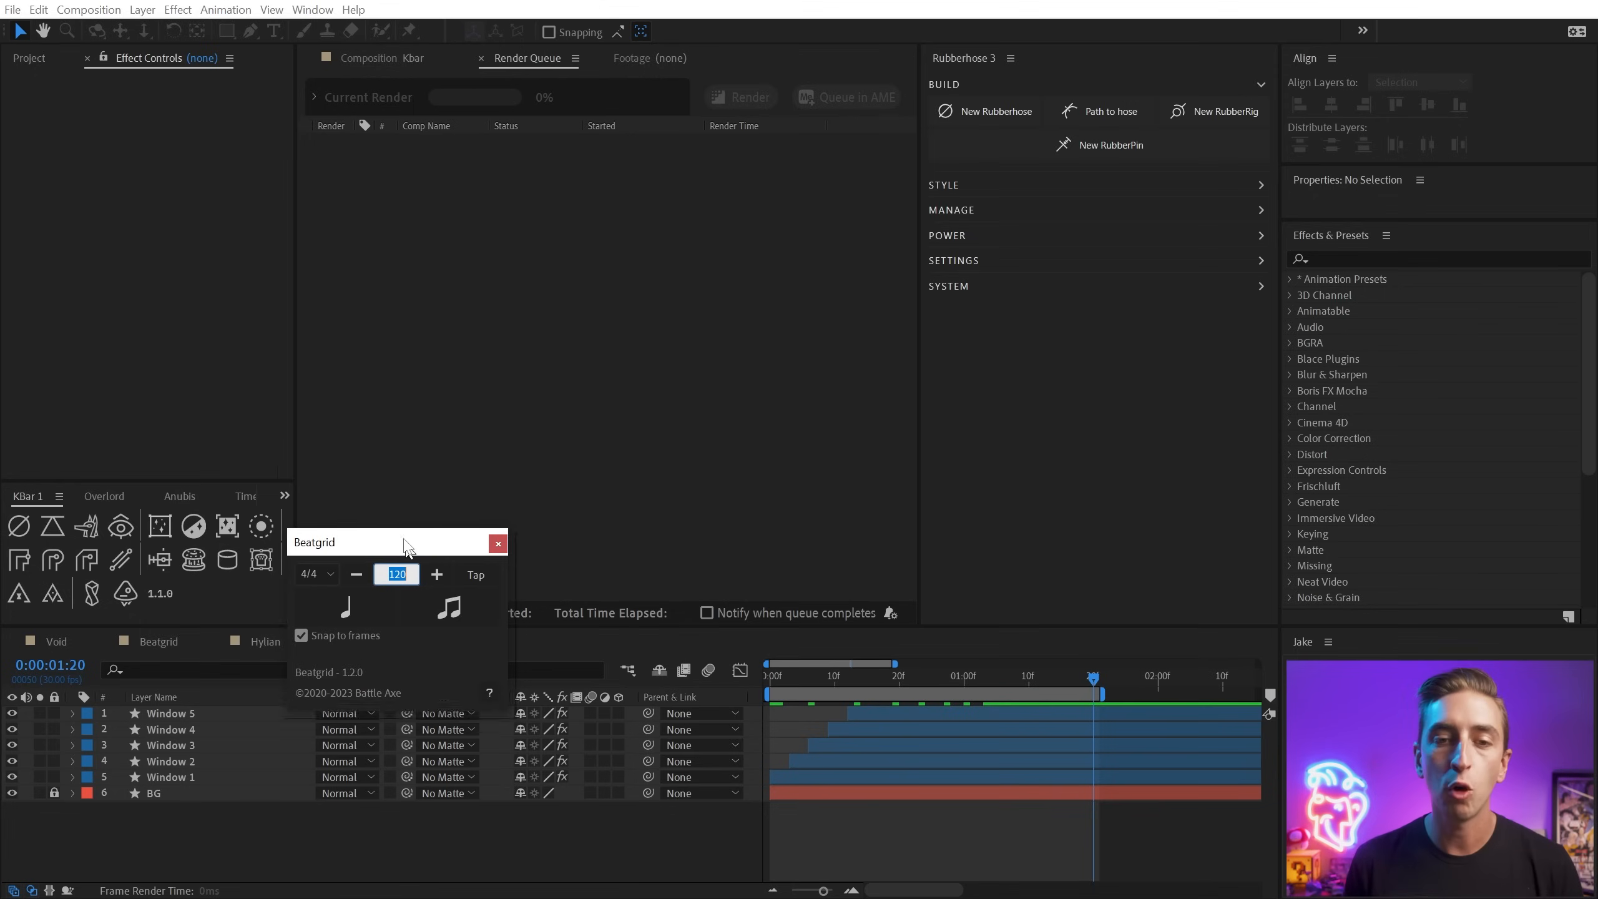
pyautogui.moveTo(404, 545); pyautogui.dragTo(381, 452)
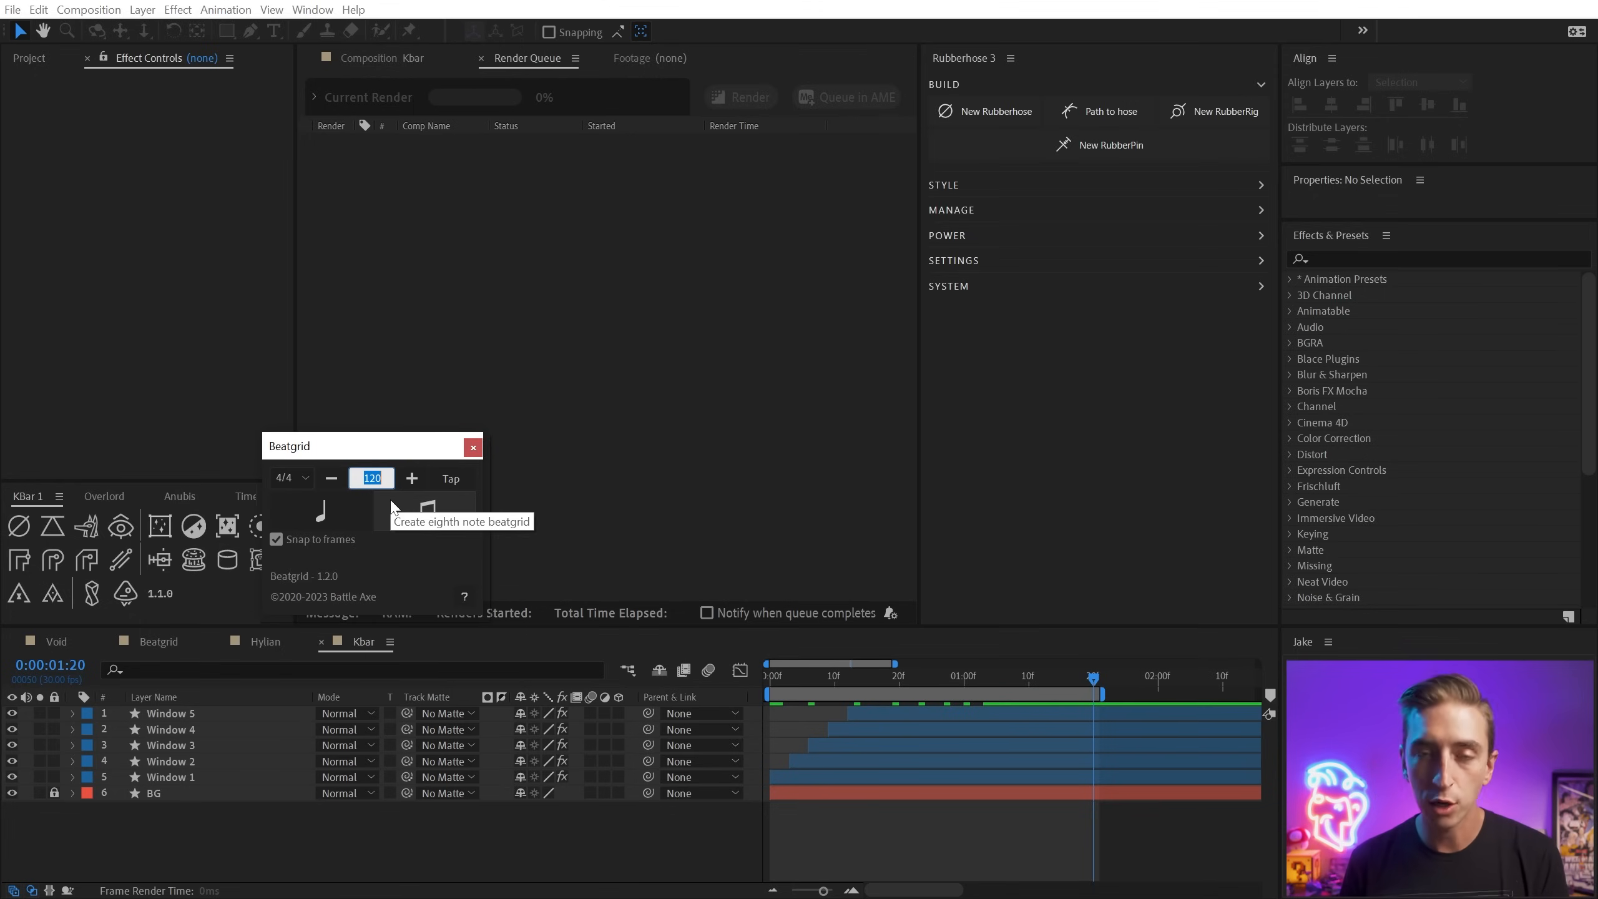
pyautogui.click(472, 447)
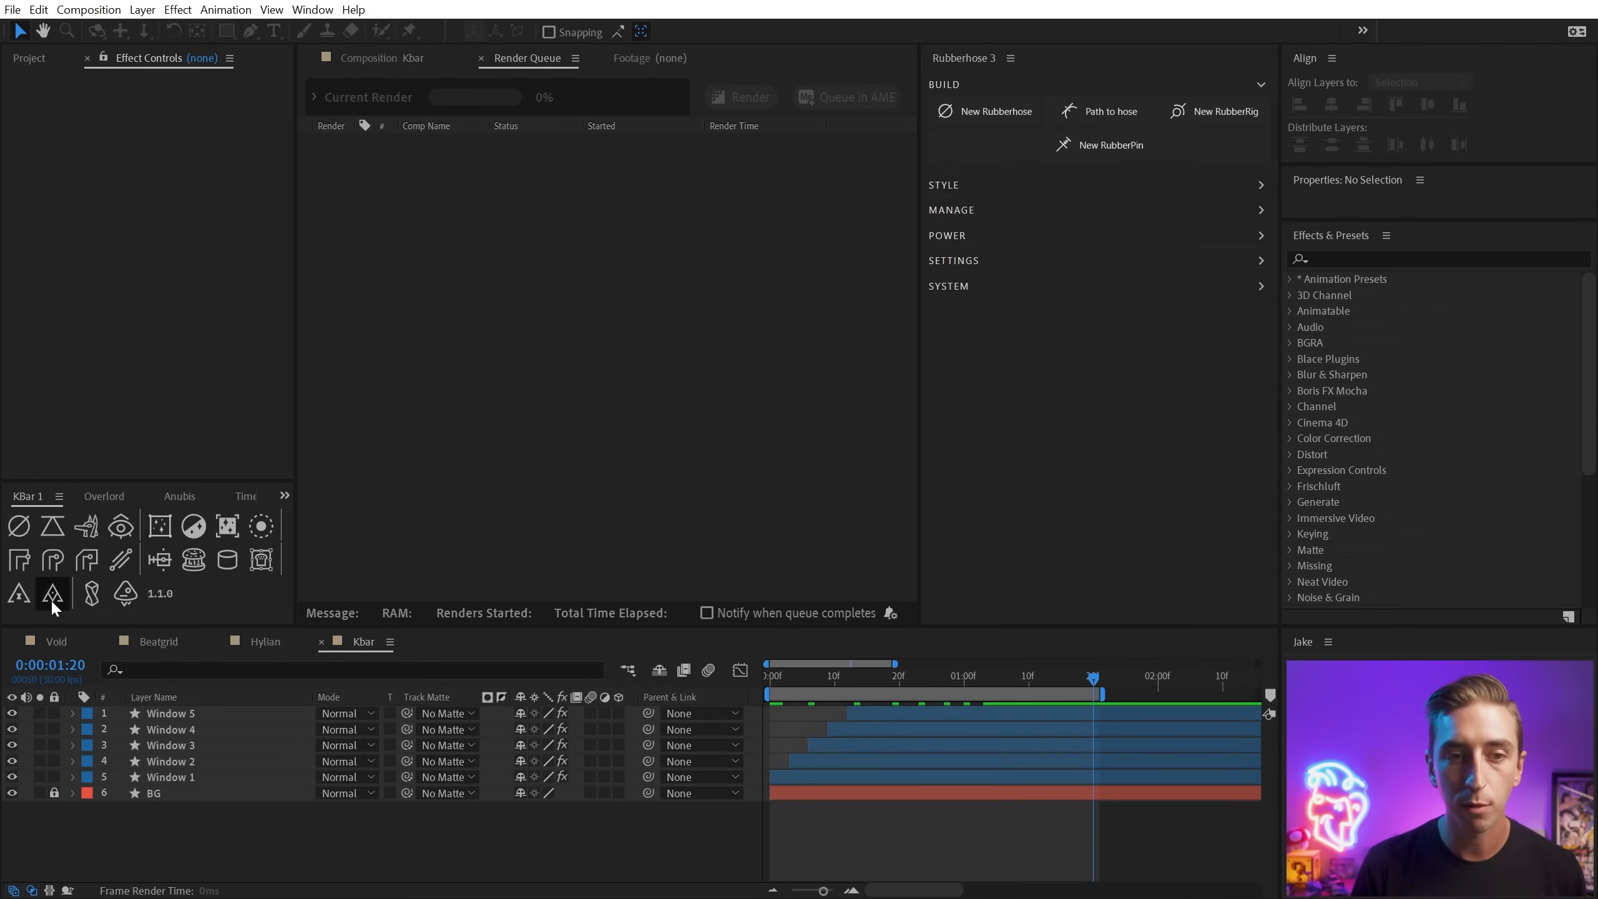
# Open the AEUX extension from KBar and close it, and briefly try the neighbouring toolbar button.
pyautogui.click(92, 596)
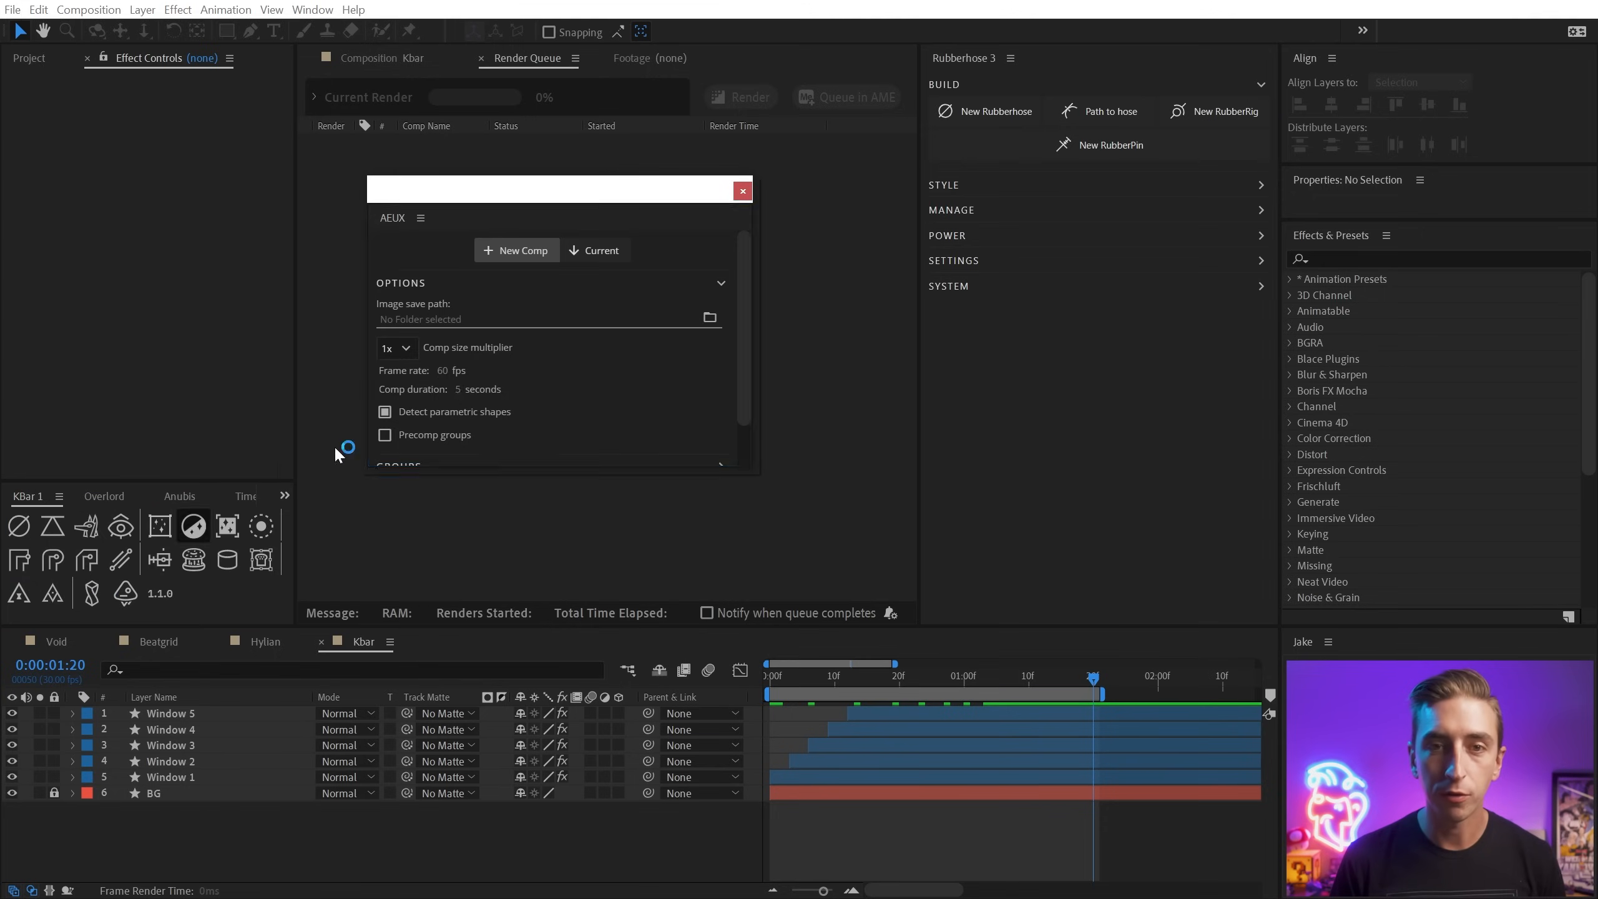
pyautogui.click(745, 197)
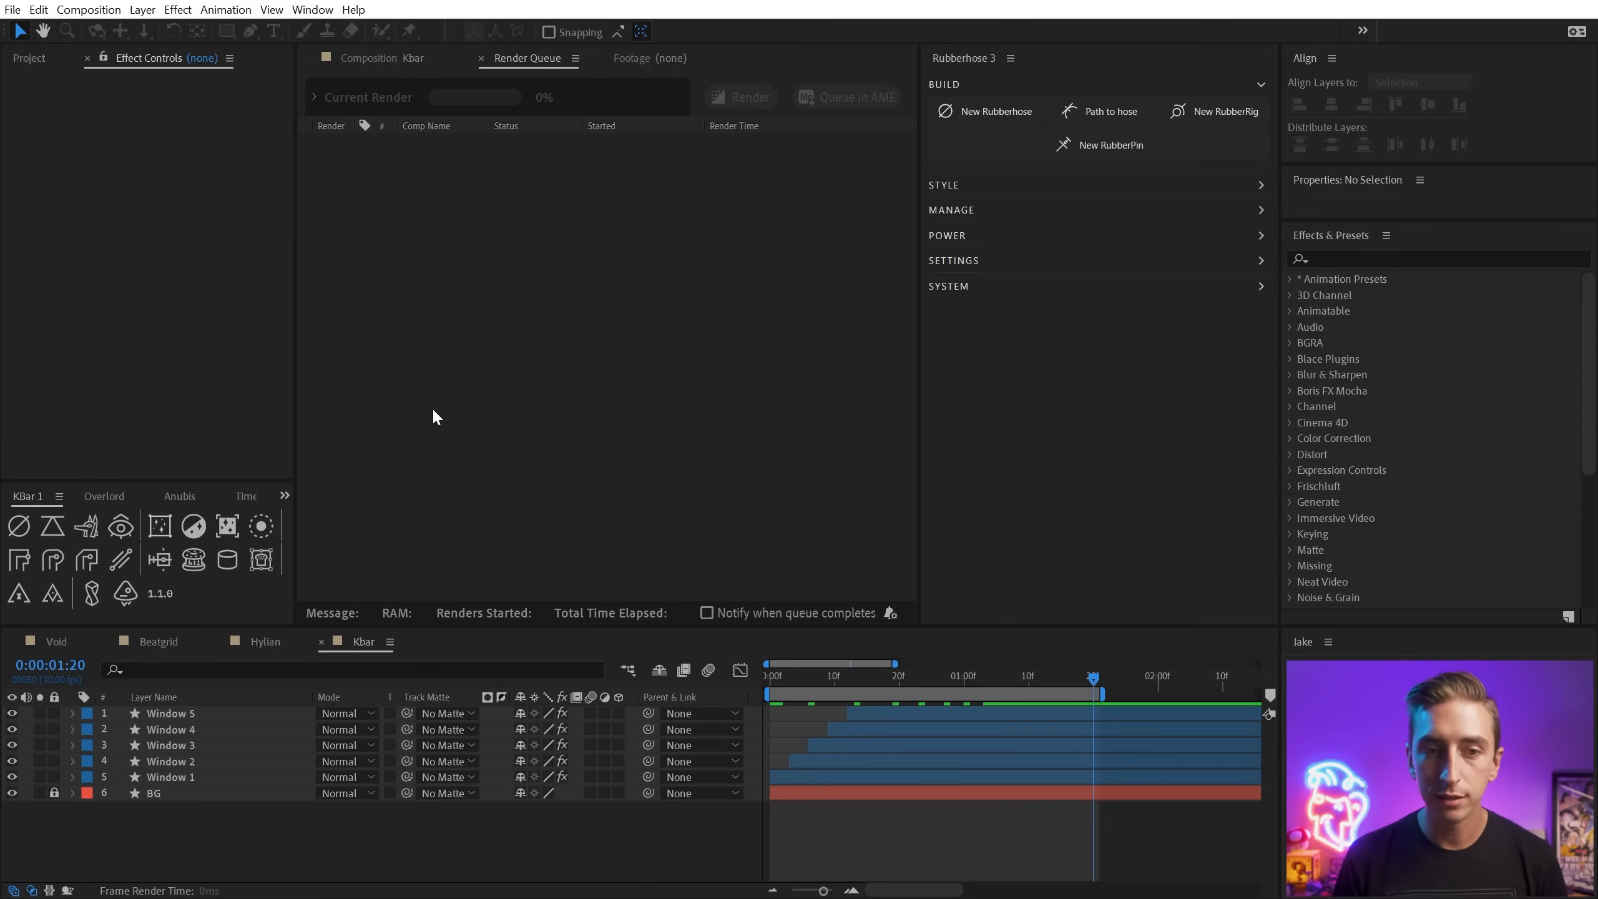
pyautogui.click(125, 593)
pyautogui.click(531, 532)
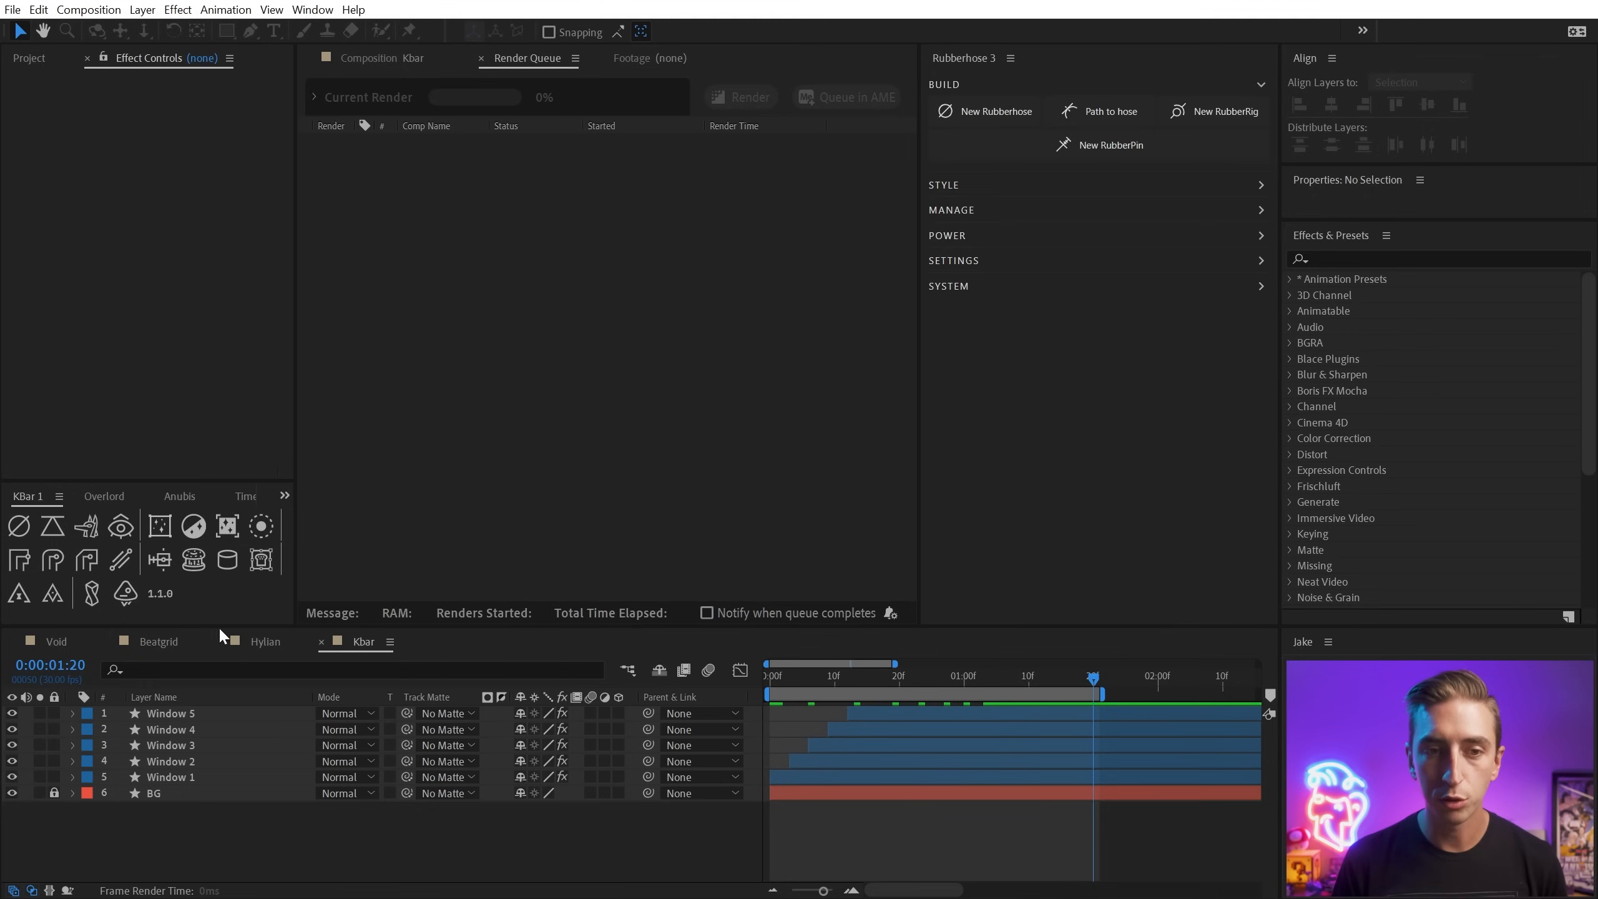
# Open the Battle Axe - Source of Truth readme from the toolbar's version button, read the extension notes, and close it.
pyautogui.click(161, 594)
pyautogui.moveTo(420, 388); pyautogui.dragTo(549, 214)
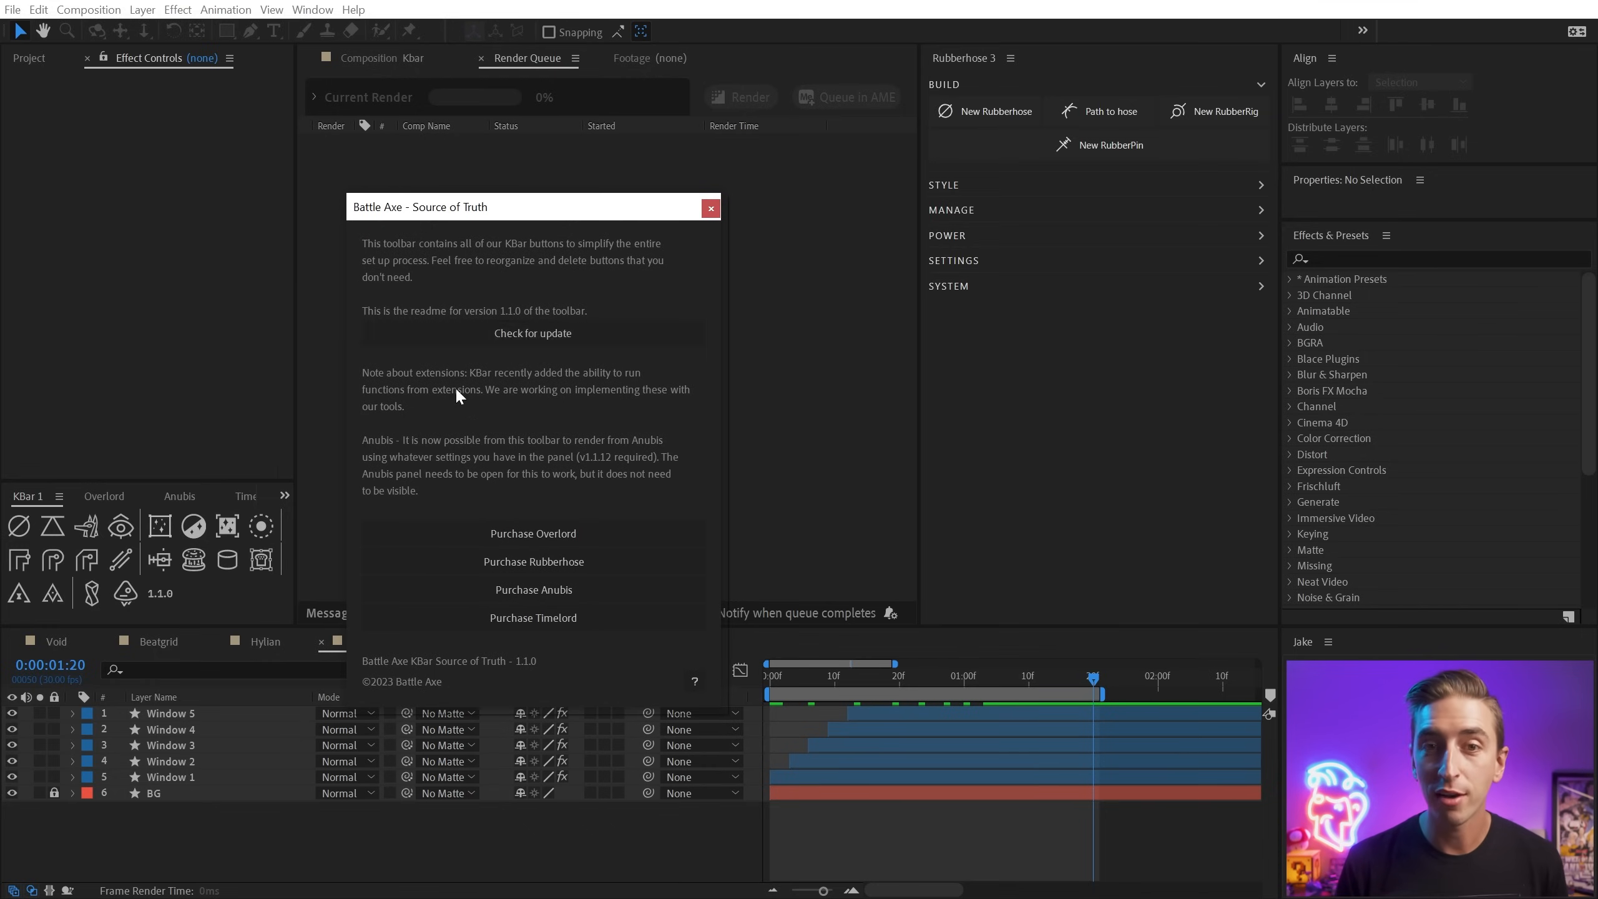
pyautogui.click(710, 208)
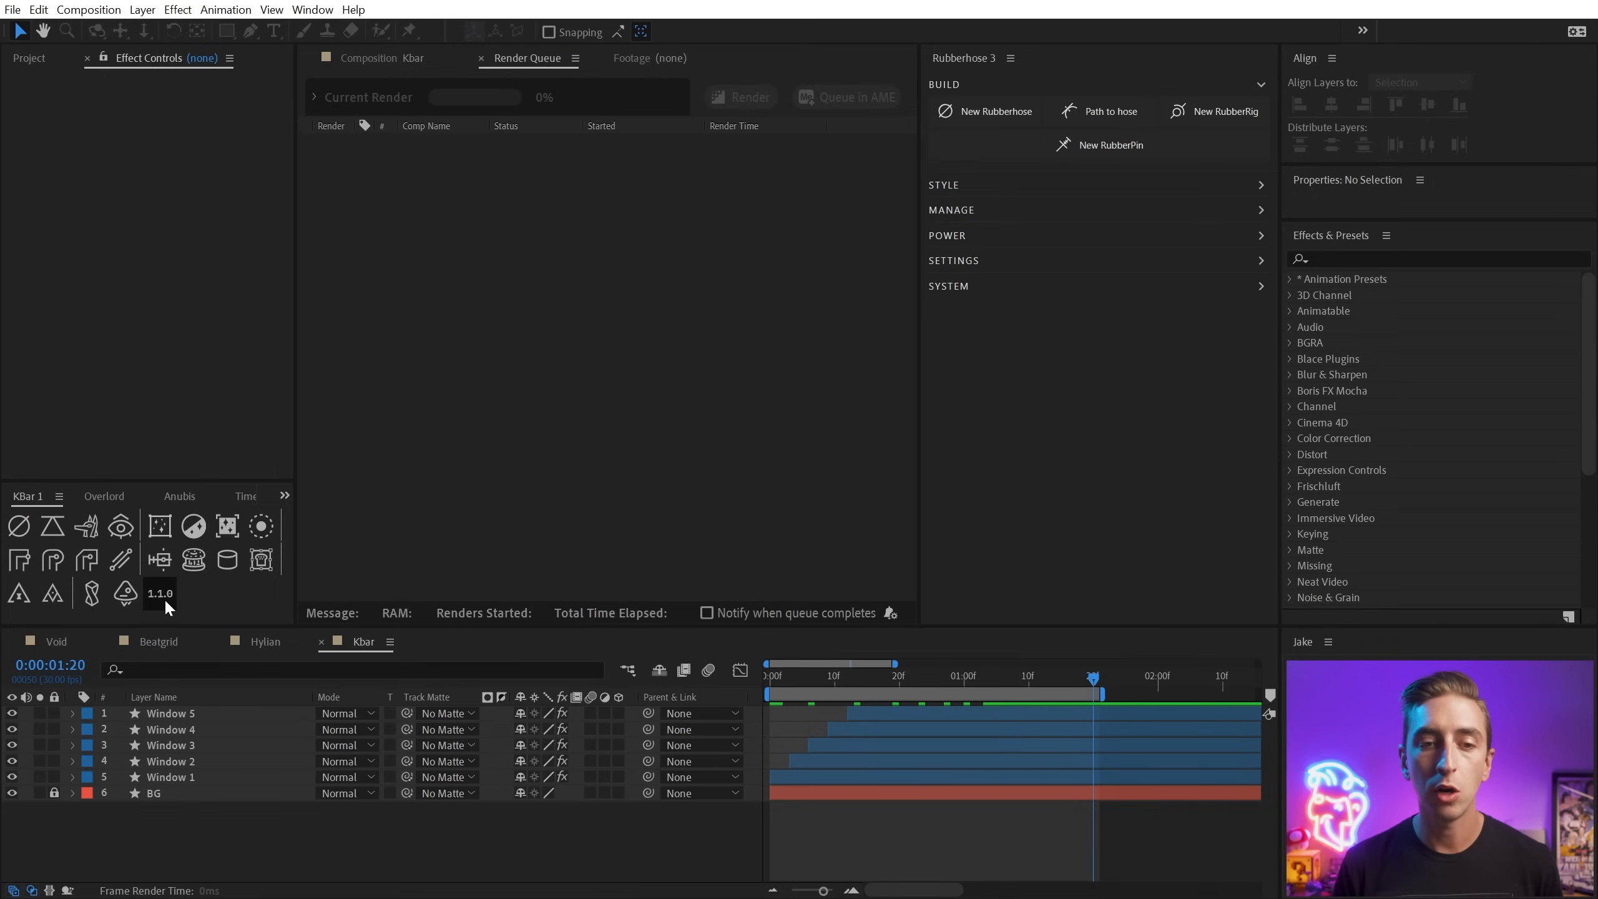